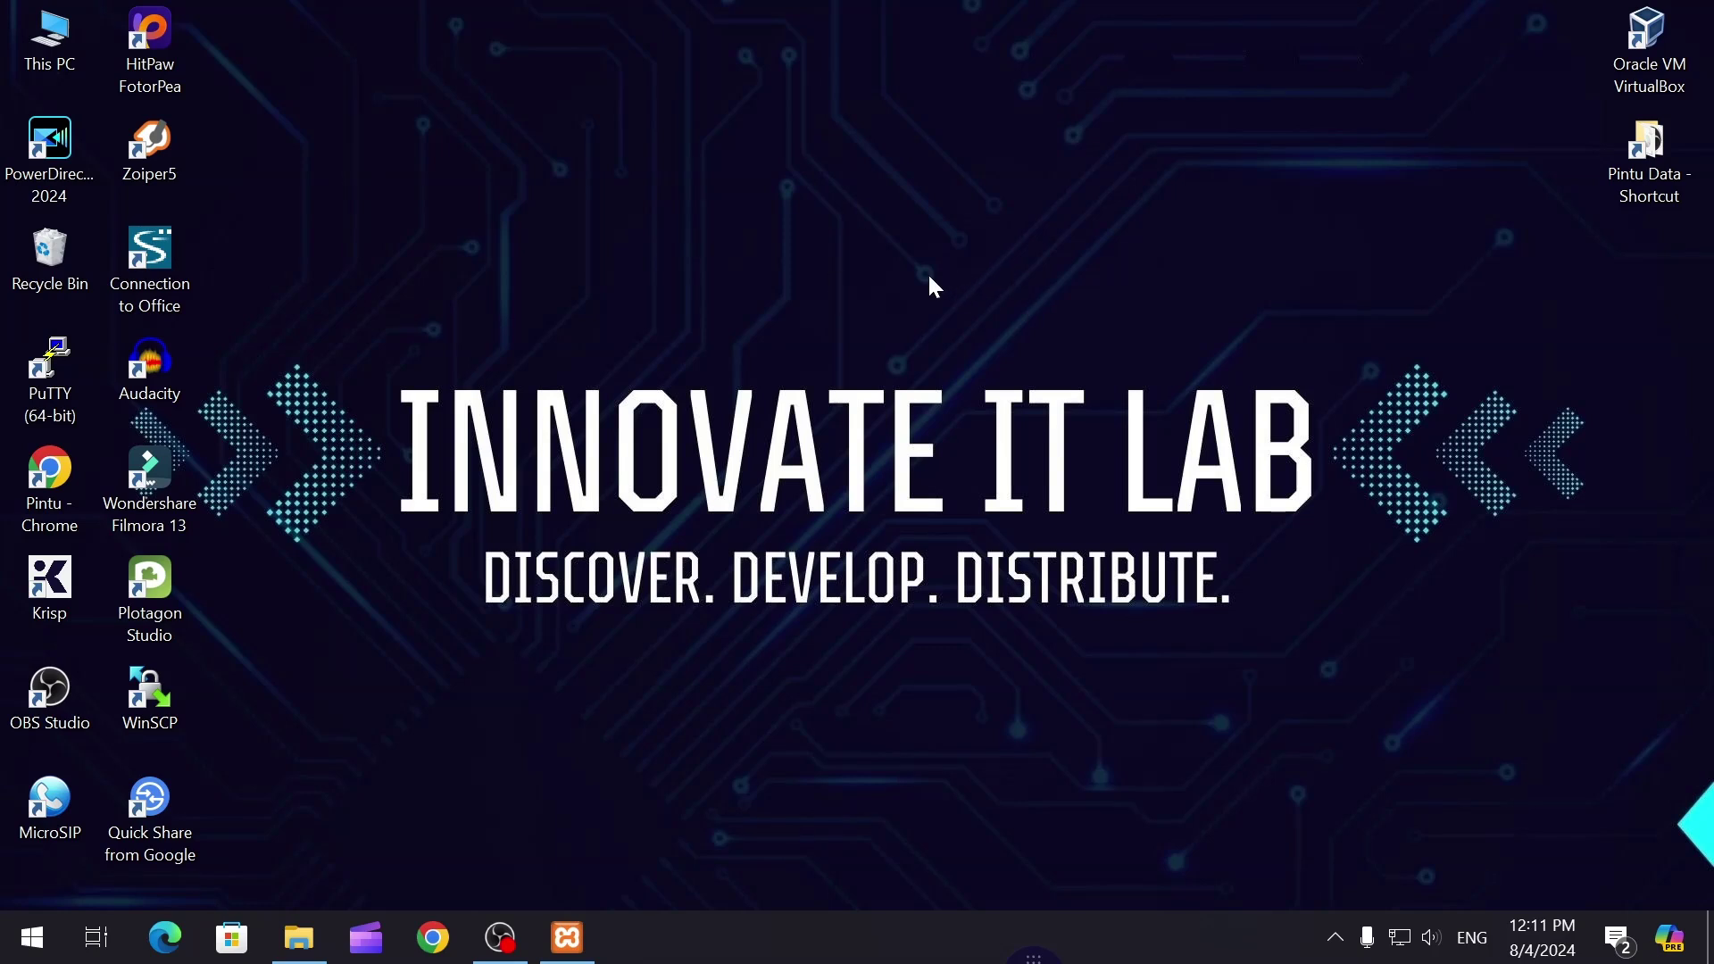
- Google 'os ticket' in Chrome and open the osTicket Download sitelink in a background tab
{"action": "left_click", "coordinate": [434, 938]}
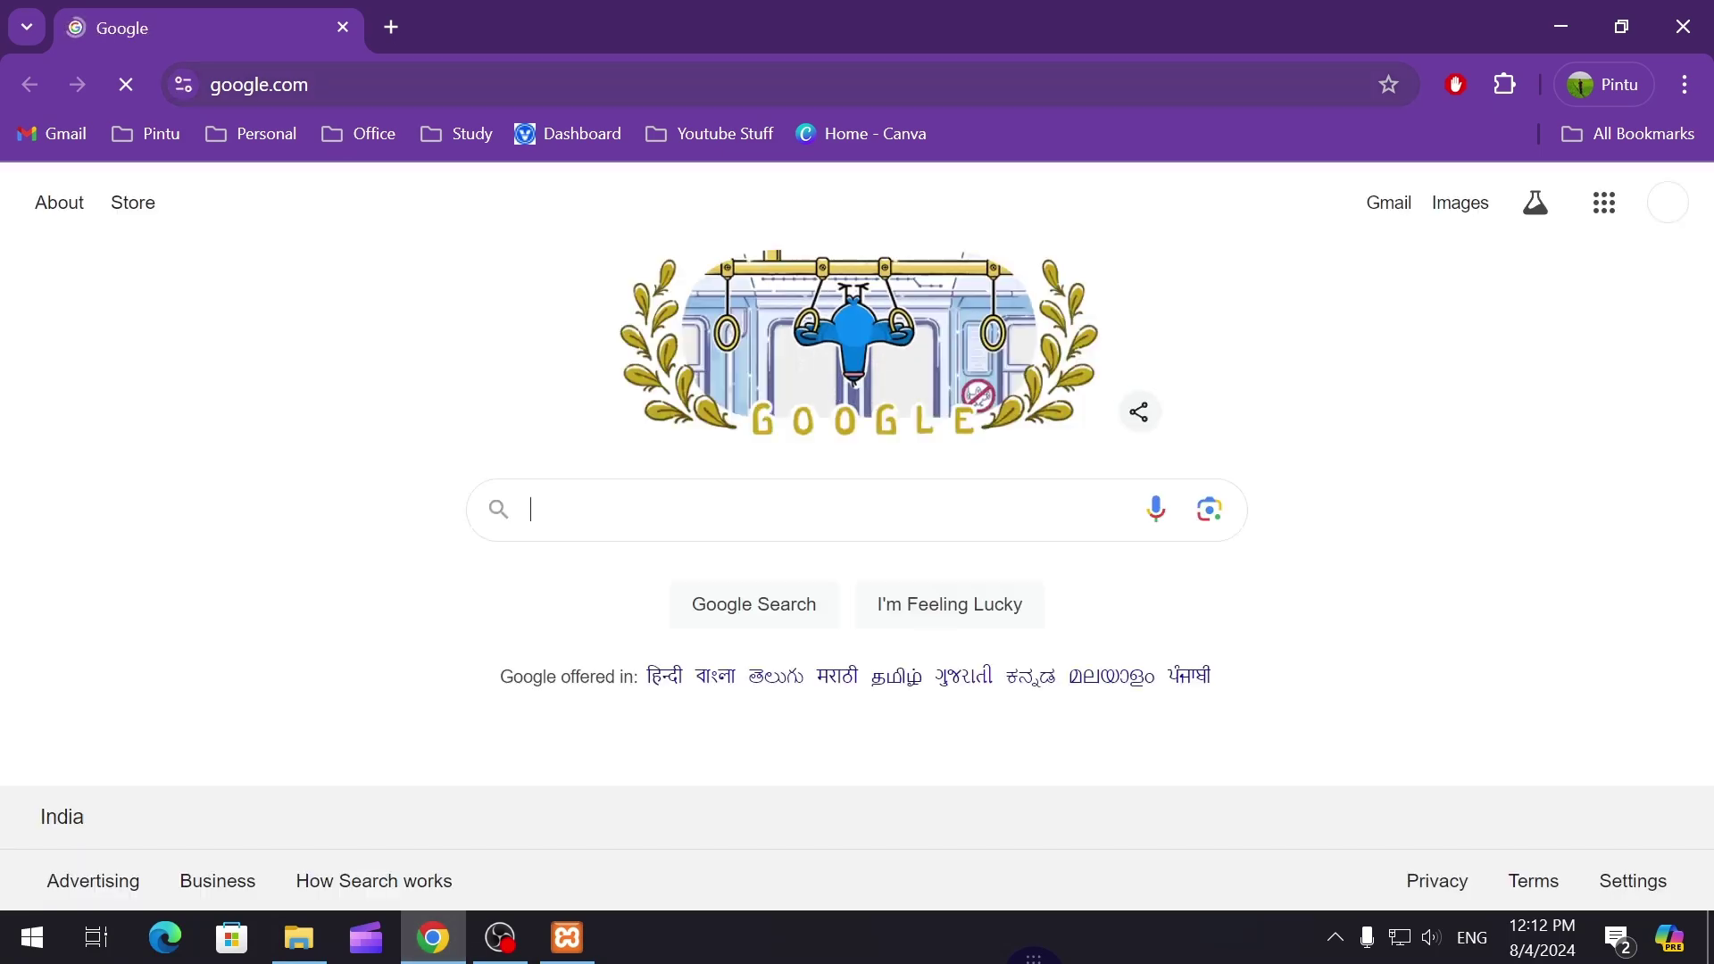
{"action": "left_click", "coordinate": [259, 85]}
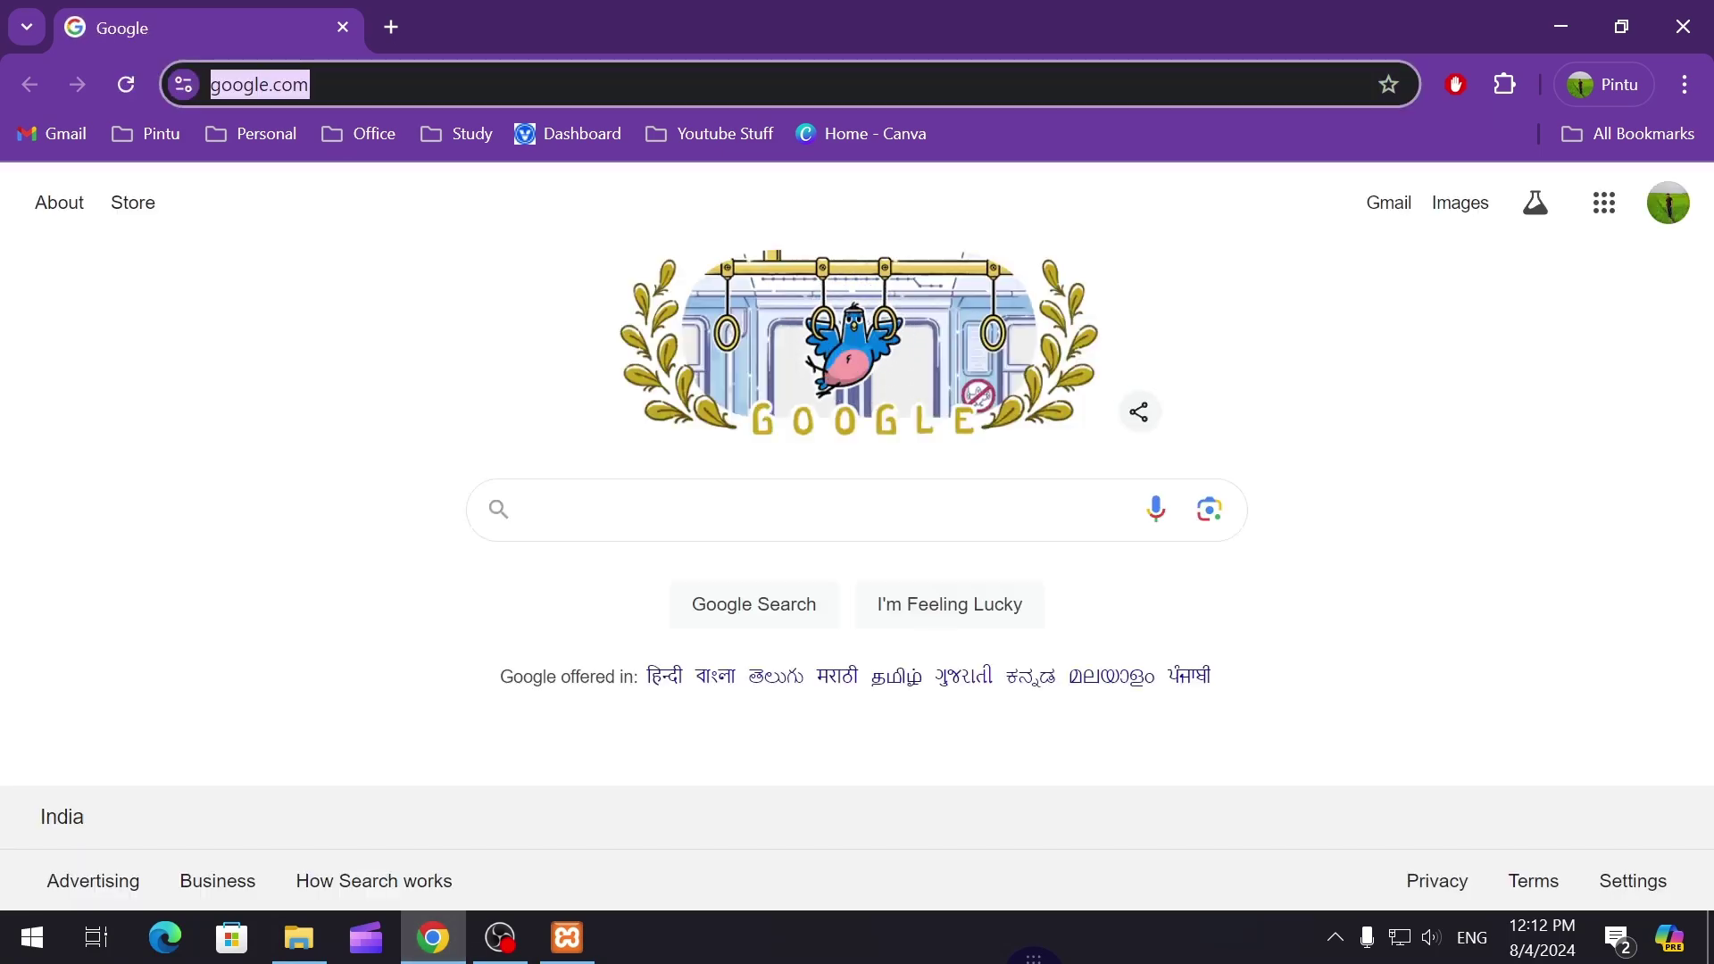
{"action": "type", "text": "os"}
{"action": "key", "text": "Return"}
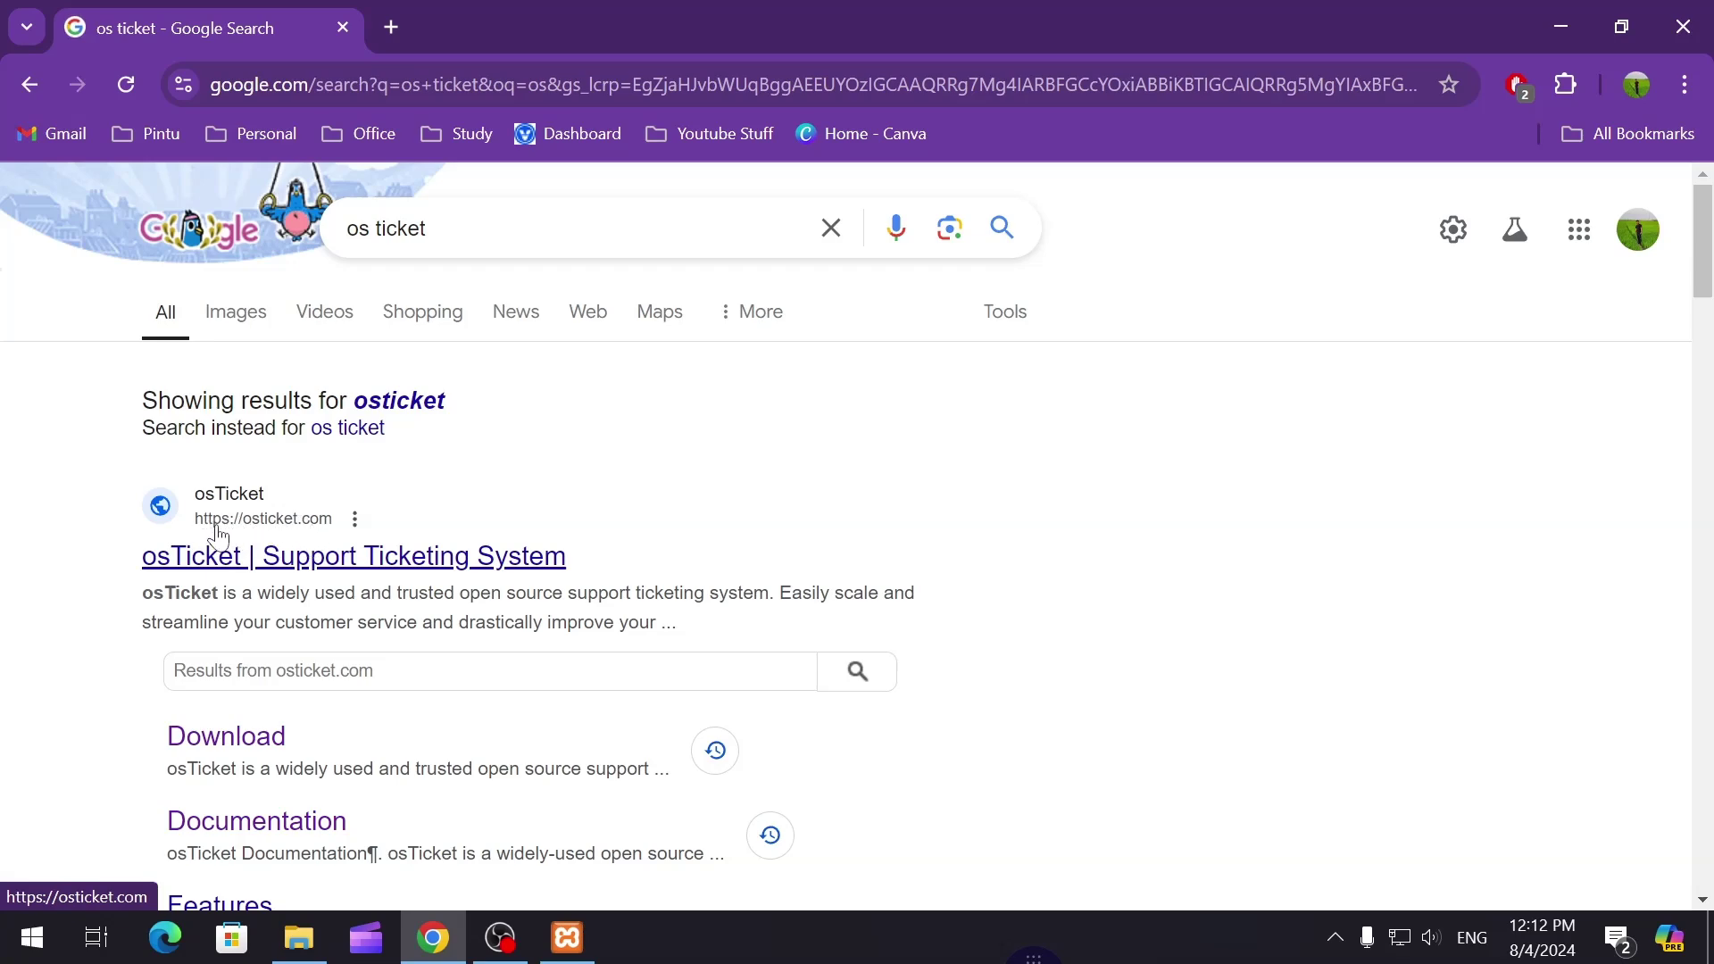
{"action": "scroll", "coordinate": [305, 534], "scroll_direction": "down", "scroll_amount": 3}
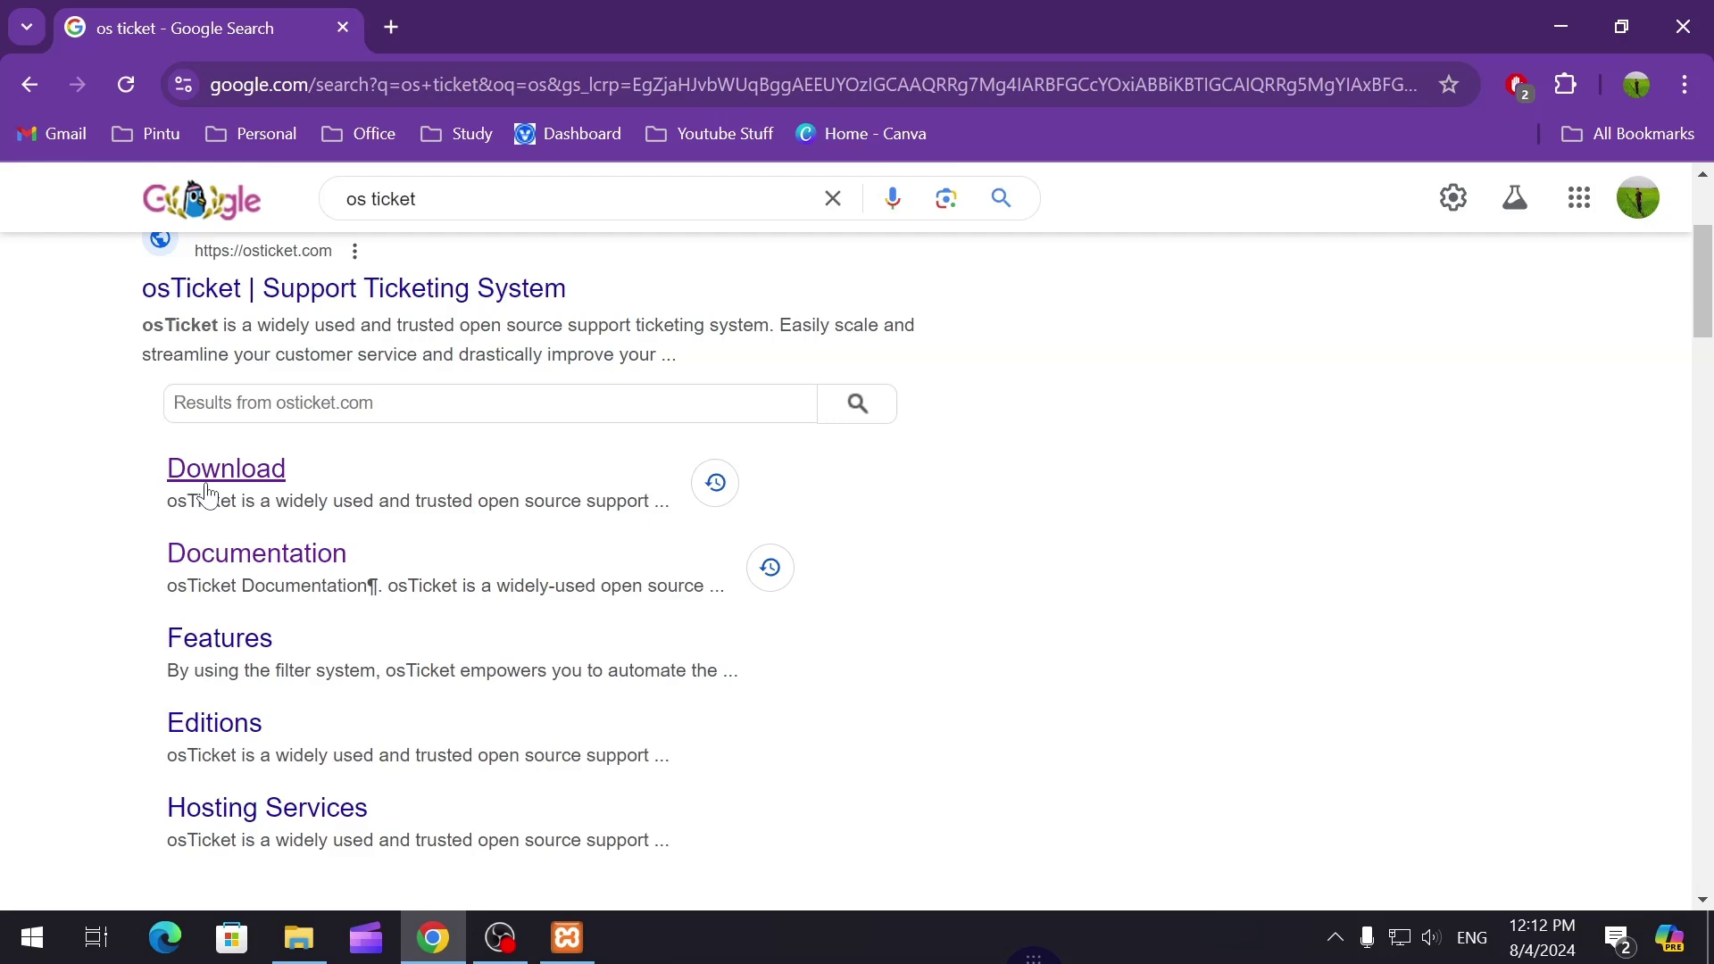
{"action": "middle_click", "coordinate": [225, 486]}
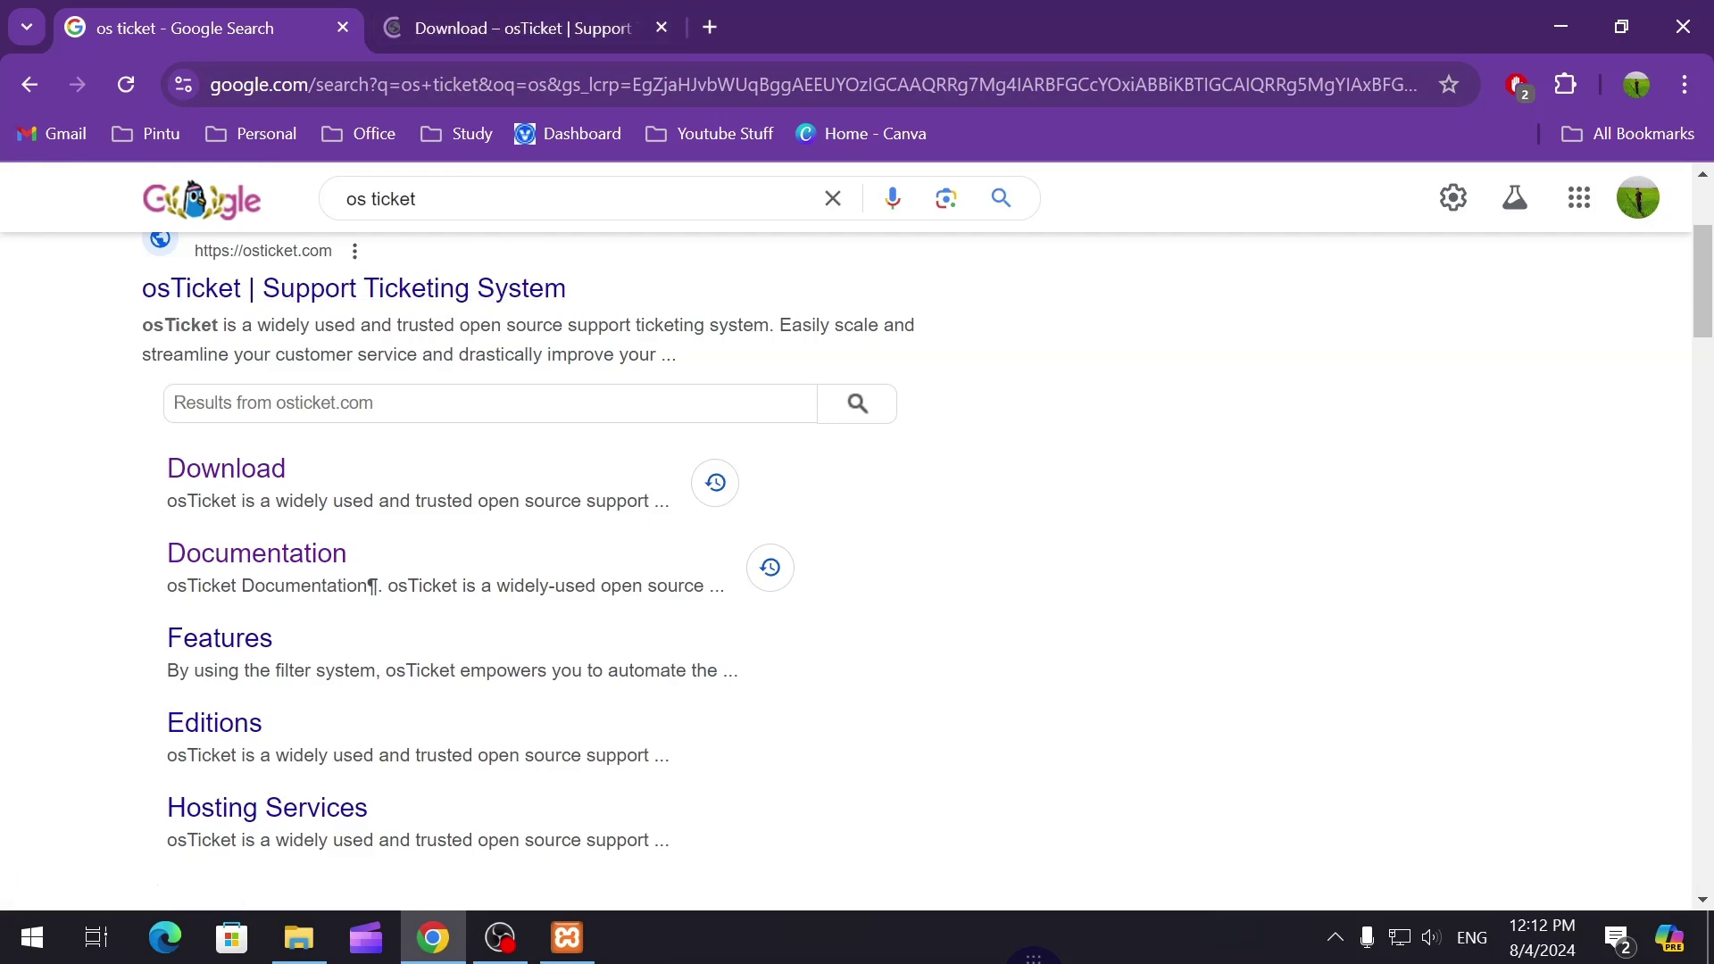
- Switch to the osTicket Download tab and scroll to the Core v1.17.5 release entry
{"action": "left_click", "coordinate": [509, 26]}
{"action": "scroll", "coordinate": [758, 593], "scroll_direction": "down", "scroll_amount": 2}
{"action": "scroll", "coordinate": [903, 591], "scroll_direction": "up", "scroll_amount": 2}
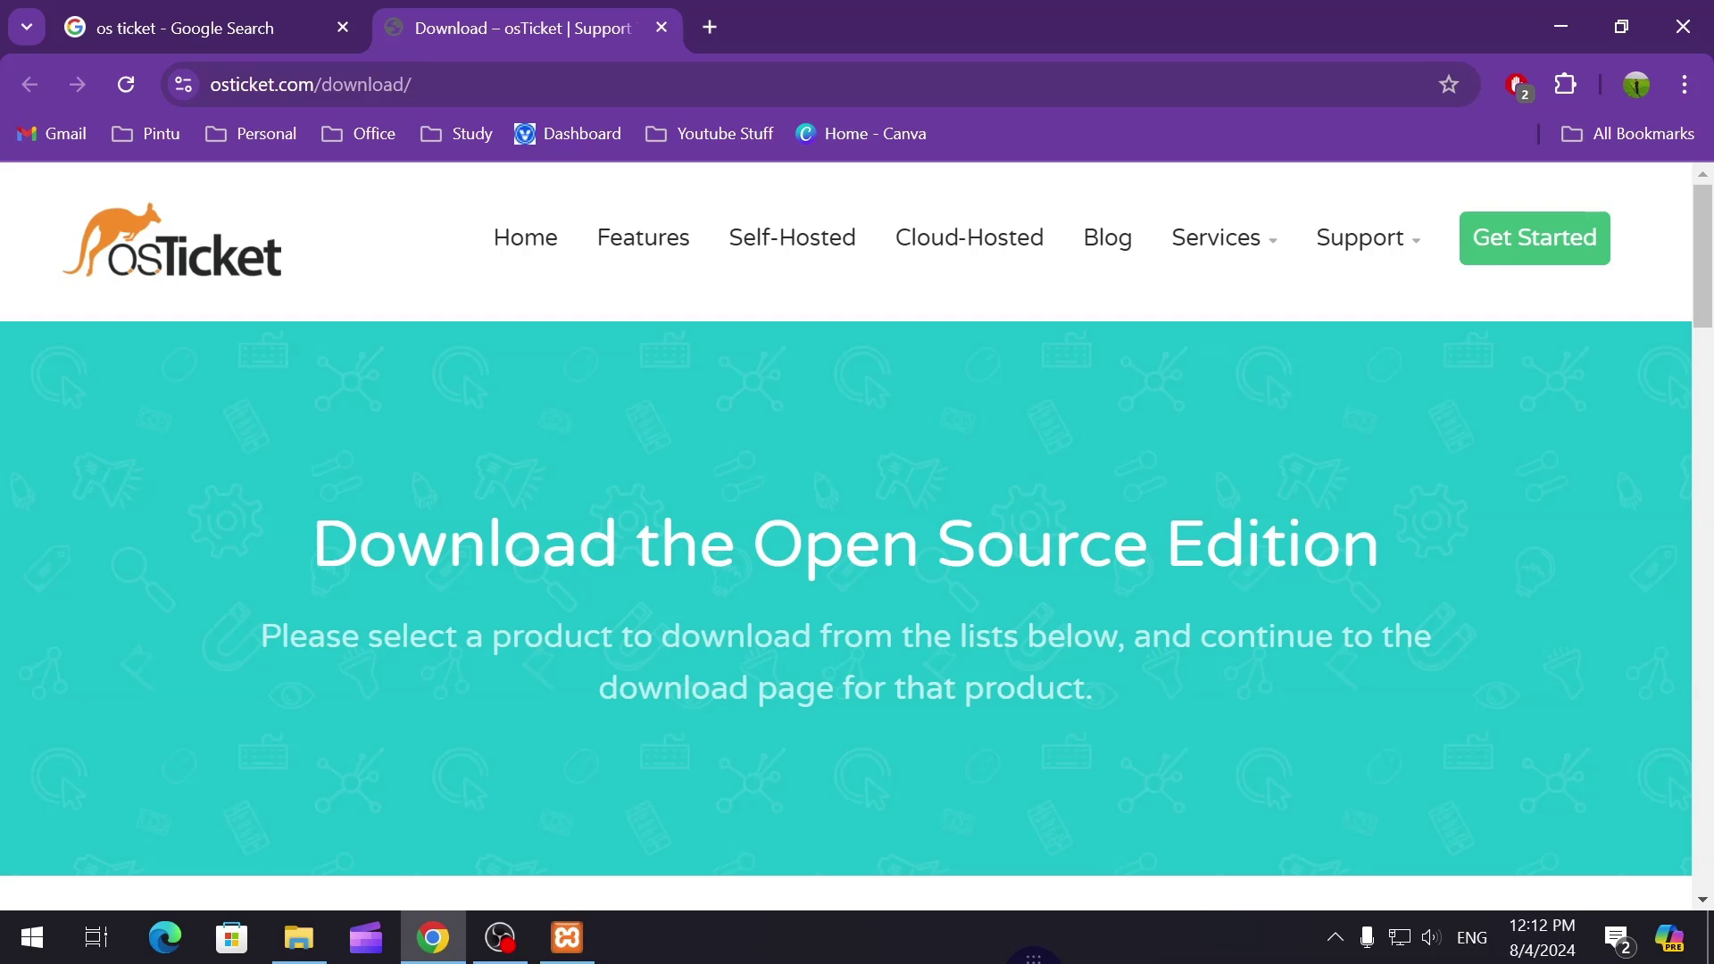
{"action": "scroll", "coordinate": [1282, 654], "scroll_direction": "down", "scroll_amount": 2}
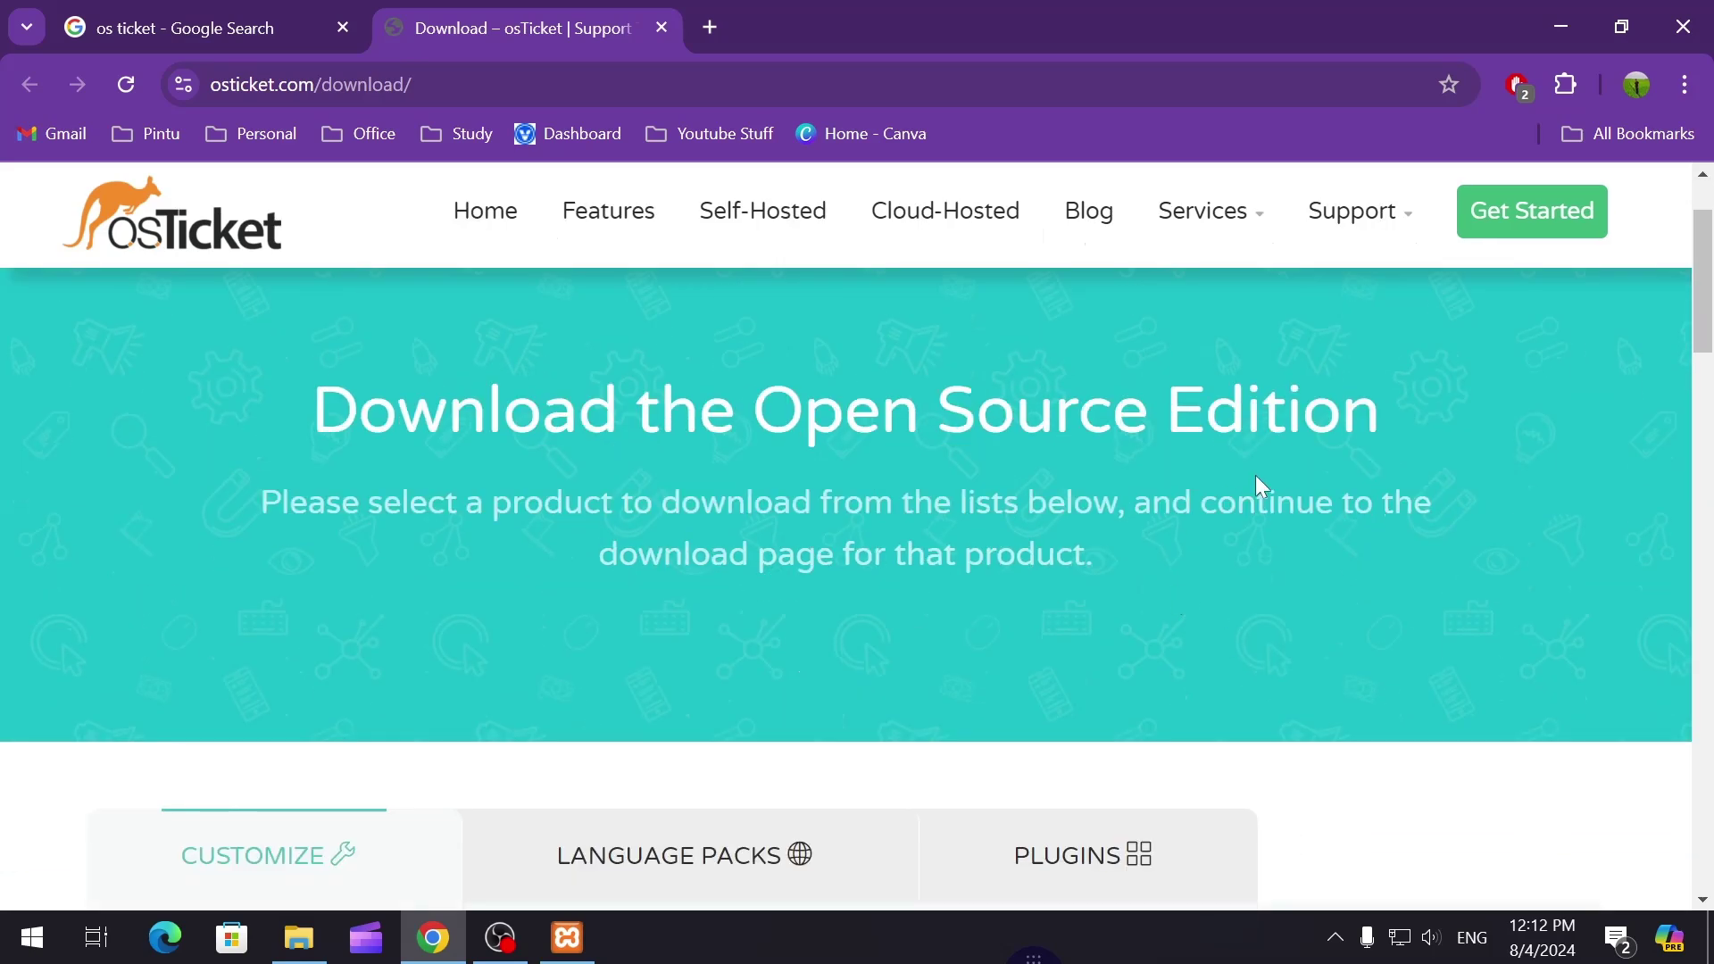
{"action": "scroll", "coordinate": [1247, 479], "scroll_direction": "down", "scroll_amount": 3}
{"action": "scroll", "coordinate": [1294, 544], "scroll_direction": "down", "scroll_amount": 6}
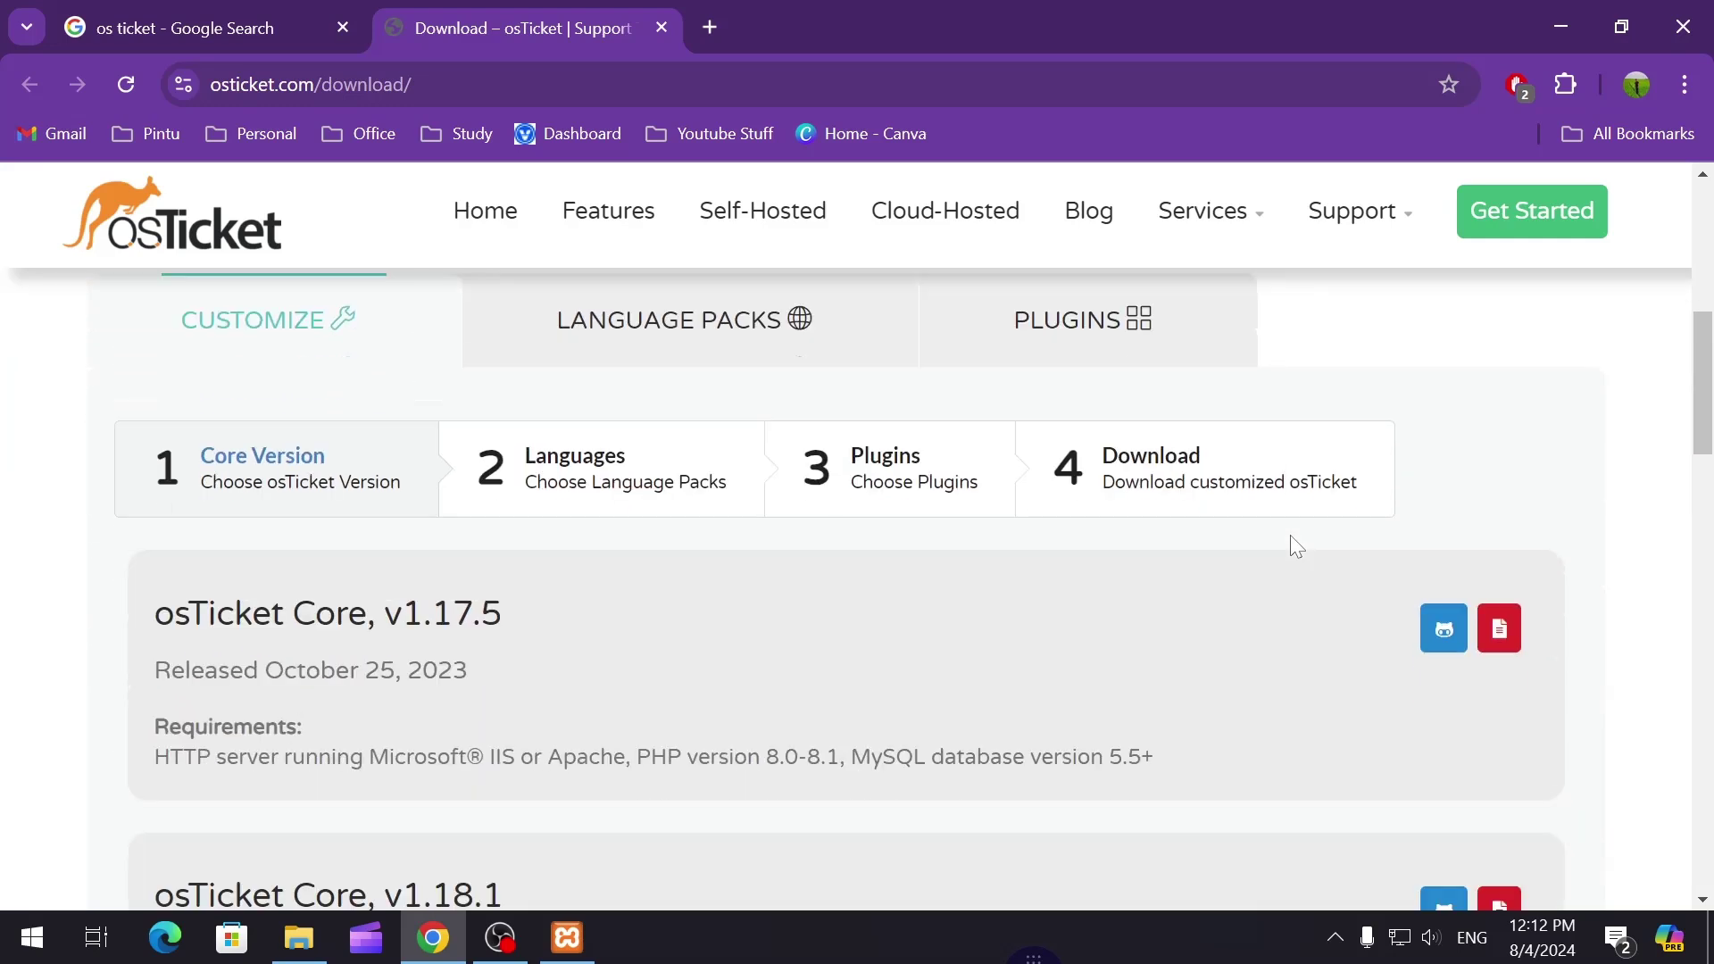
{"action": "scroll", "coordinate": [590, 549], "scroll_direction": "up", "scroll_amount": 2}
{"action": "scroll", "coordinate": [598, 550], "scroll_direction": "down", "scroll_amount": 2}
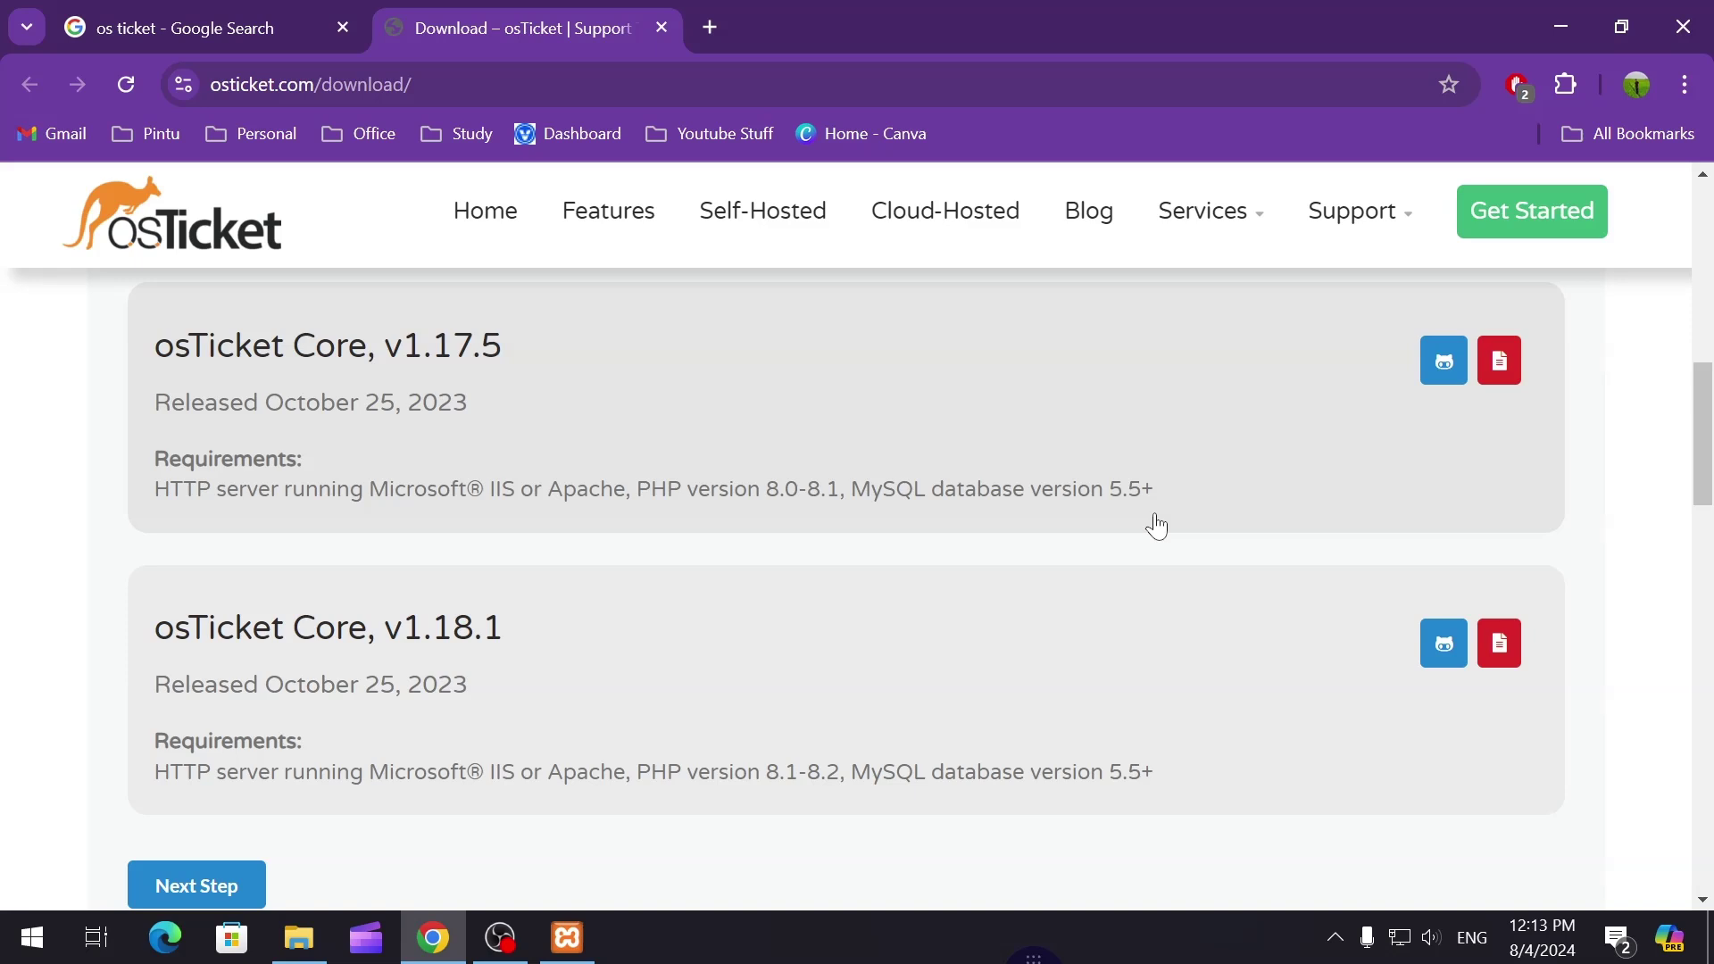
{"action": "scroll", "coordinate": [1151, 527], "scroll_direction": "down", "scroll_amount": 1}
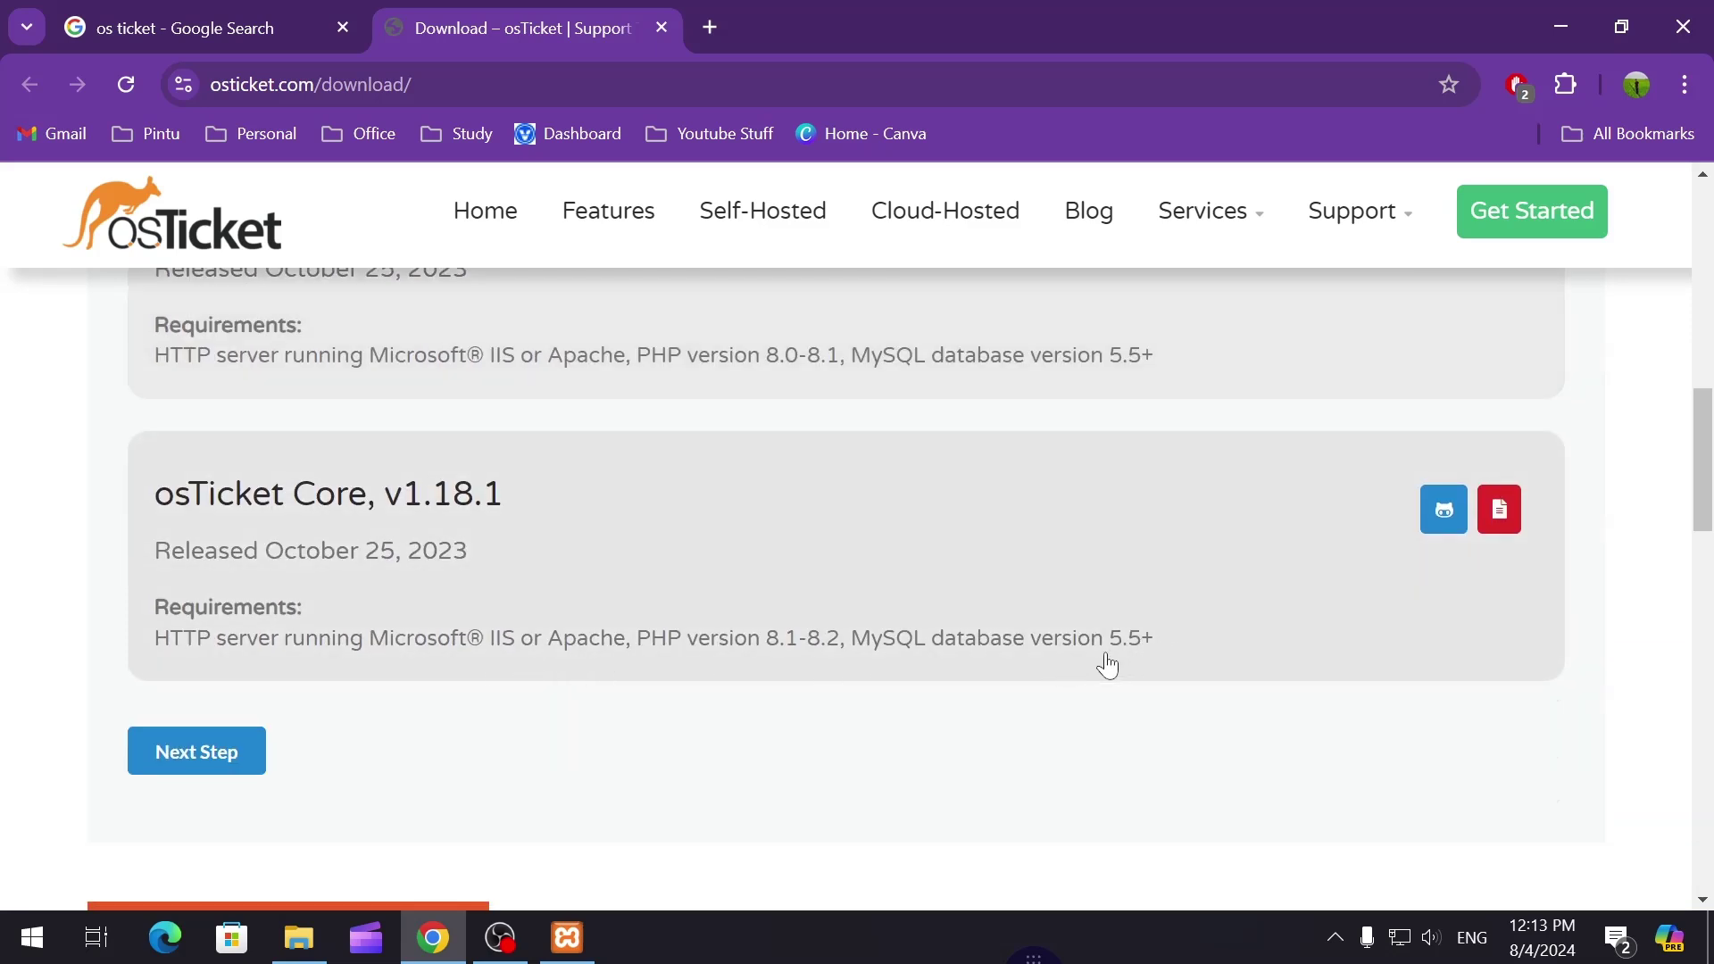
{"action": "scroll", "coordinate": [1106, 665], "scroll_direction": "up", "scroll_amount": 3}
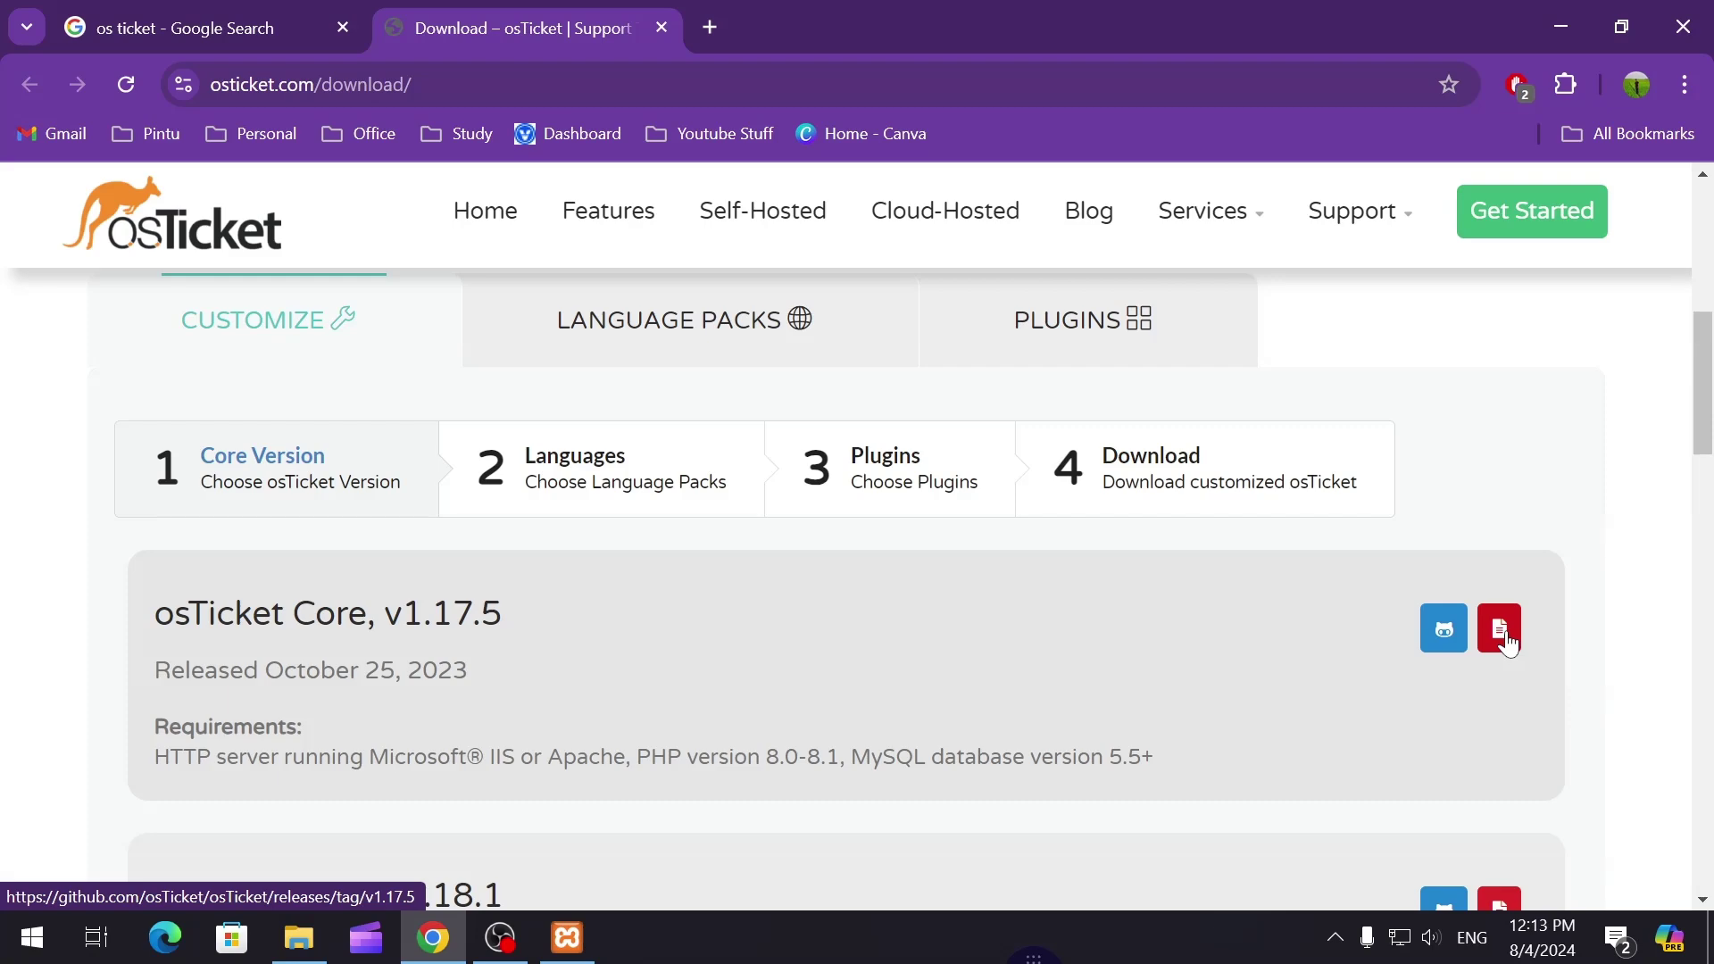
- Open the v1.17.5 GitHub release and download osTicket-v1.17.5.zip (51.7 MB) from Assets
{"action": "left_click", "coordinate": [1500, 631]}
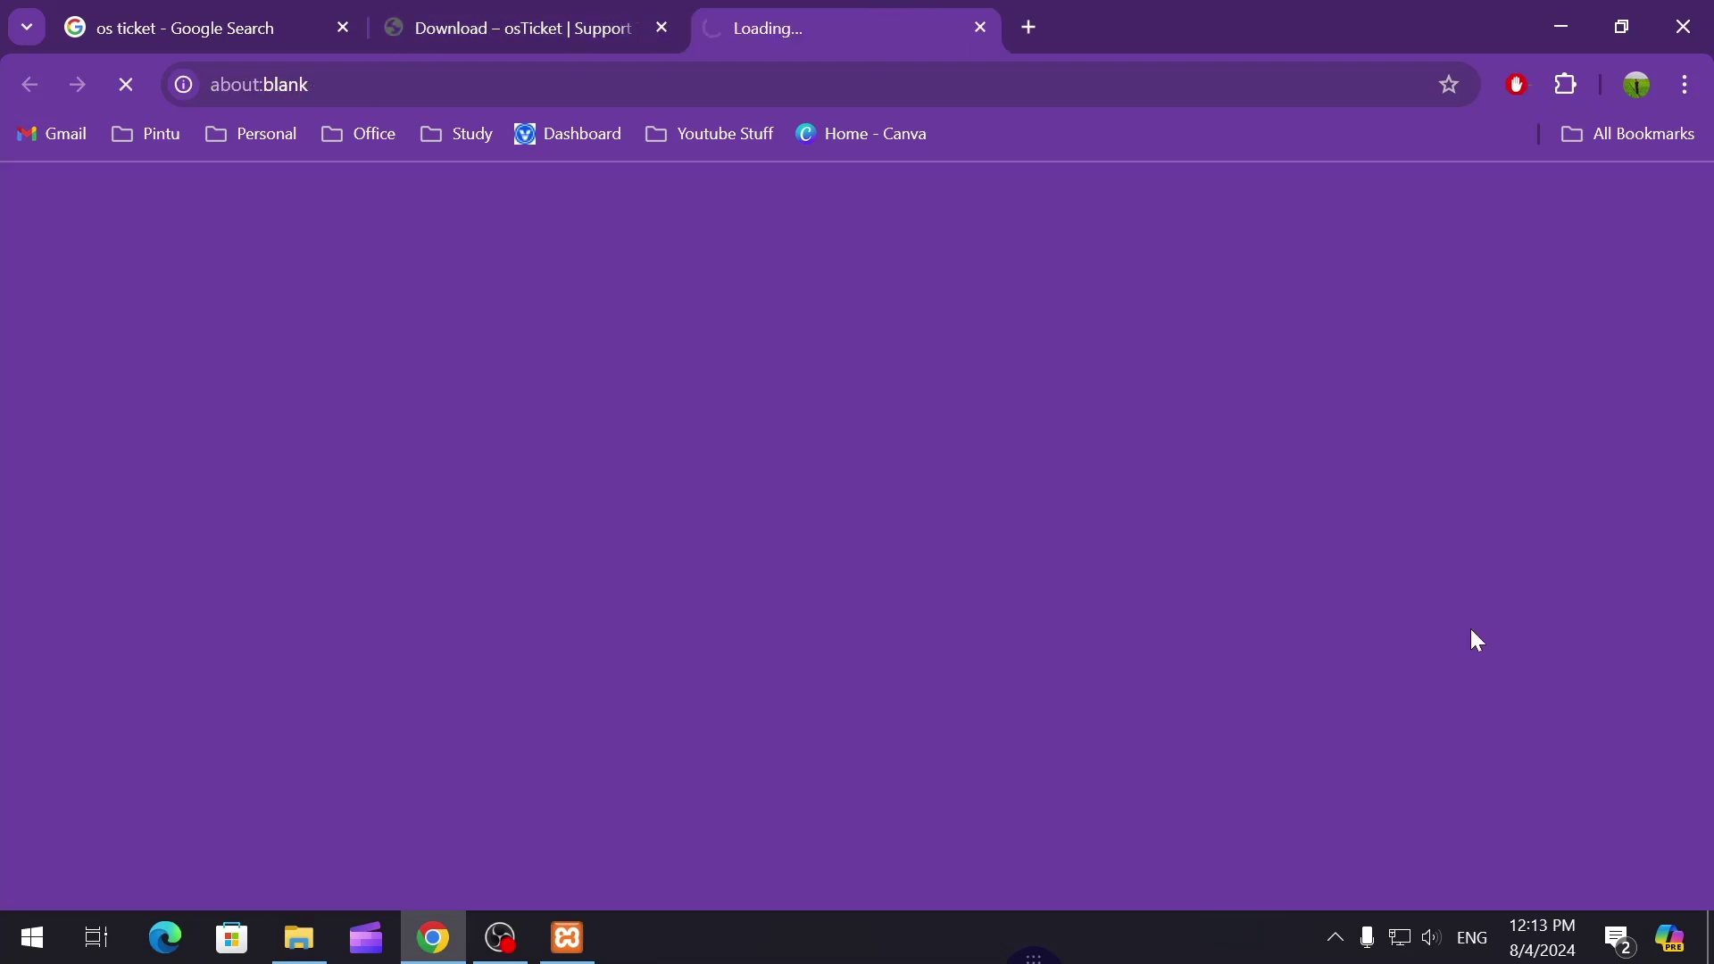
{"action": "scroll", "coordinate": [546, 487], "scroll_direction": "down", "scroll_amount": 3}
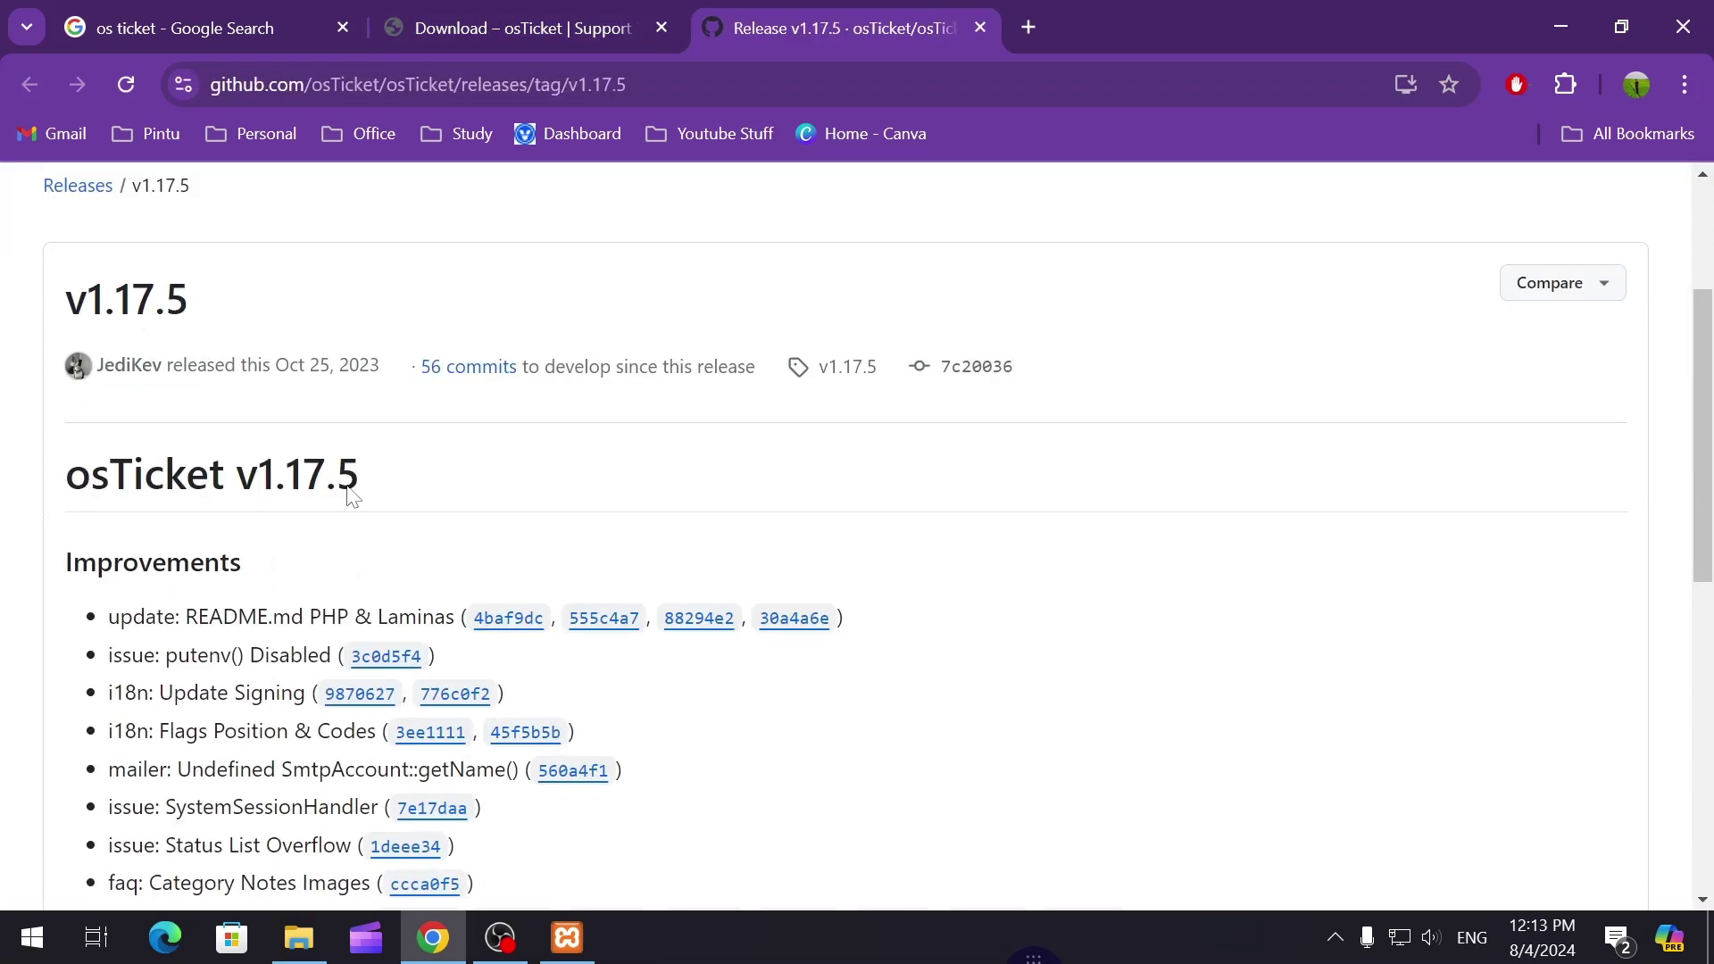
{"action": "left_click_drag", "start_coordinate": [234, 473], "coordinate": [634, 491]}
{"action": "scroll", "coordinate": [633, 495], "scroll_direction": "down", "scroll_amount": 7}
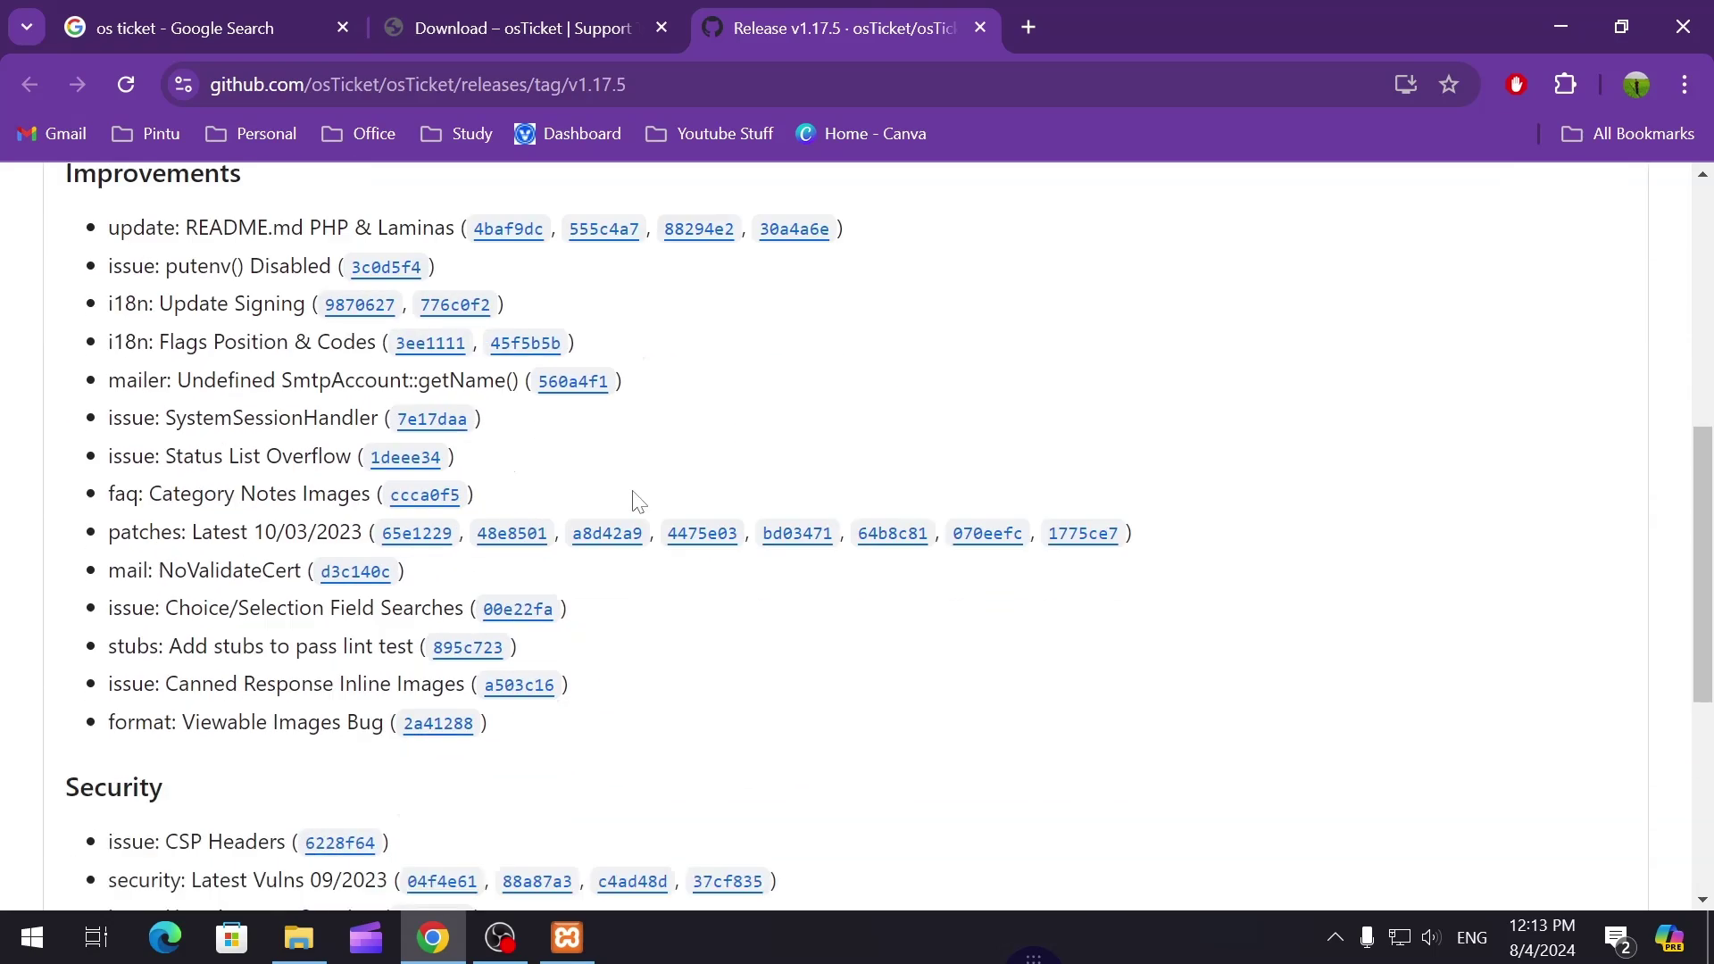
{"action": "scroll", "coordinate": [635, 500], "scroll_direction": "down", "scroll_amount": 3}
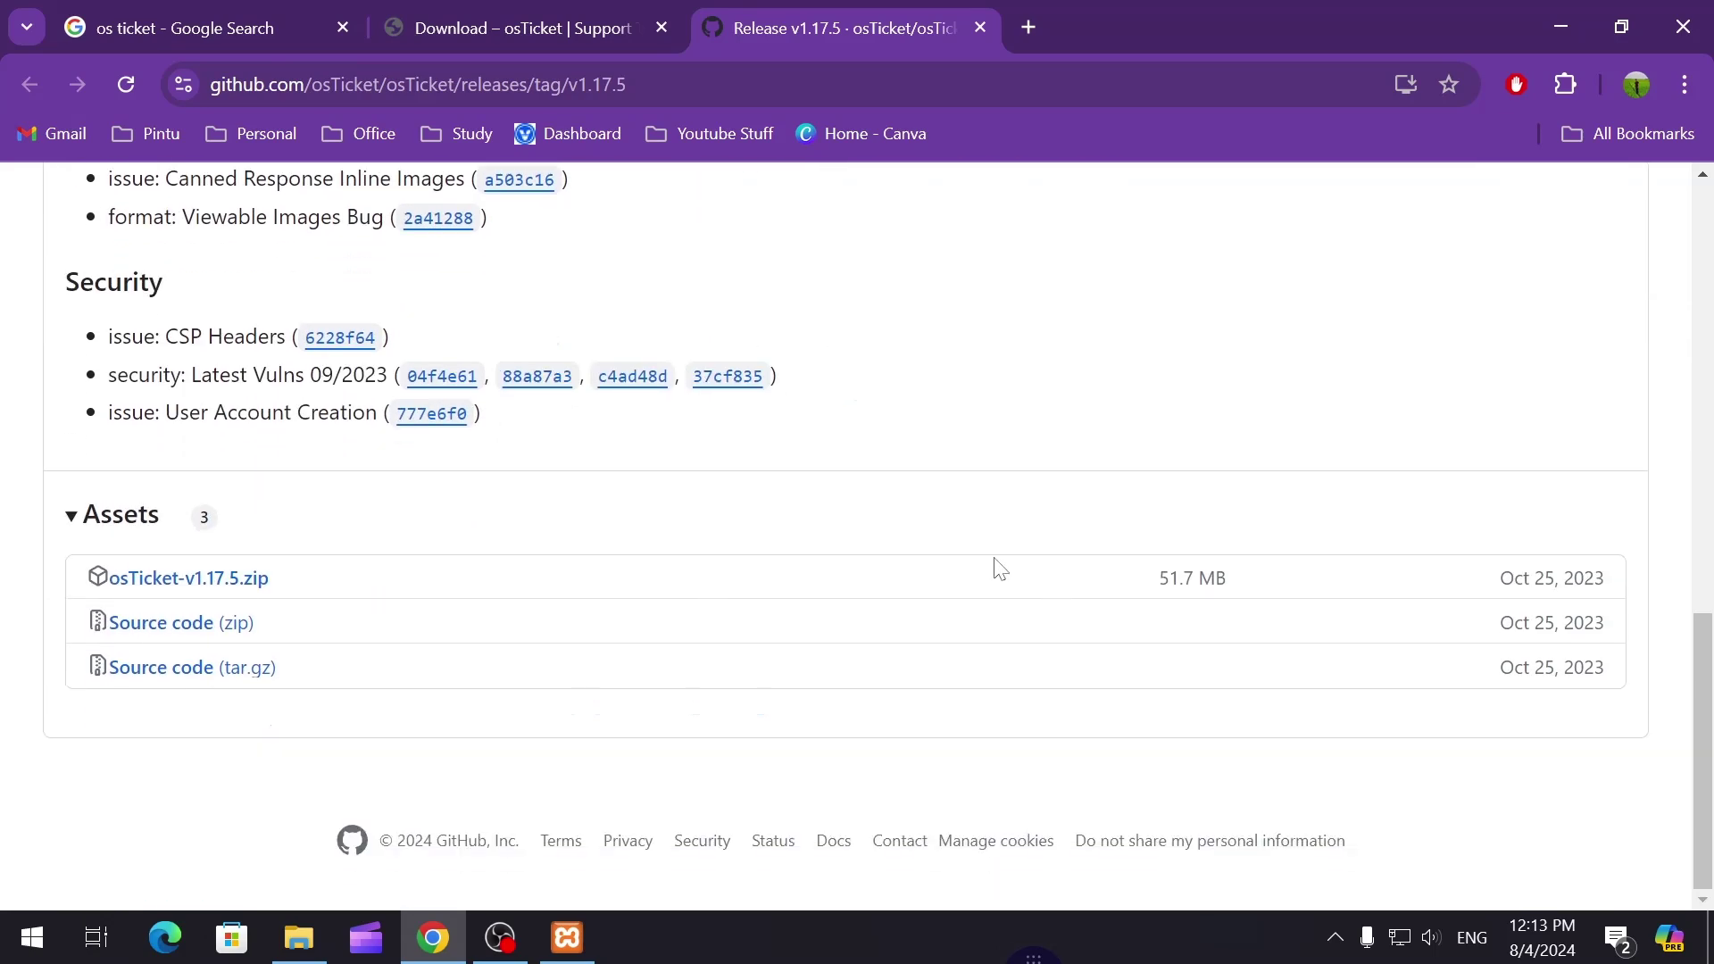
{"action": "left_click", "coordinate": [208, 585]}
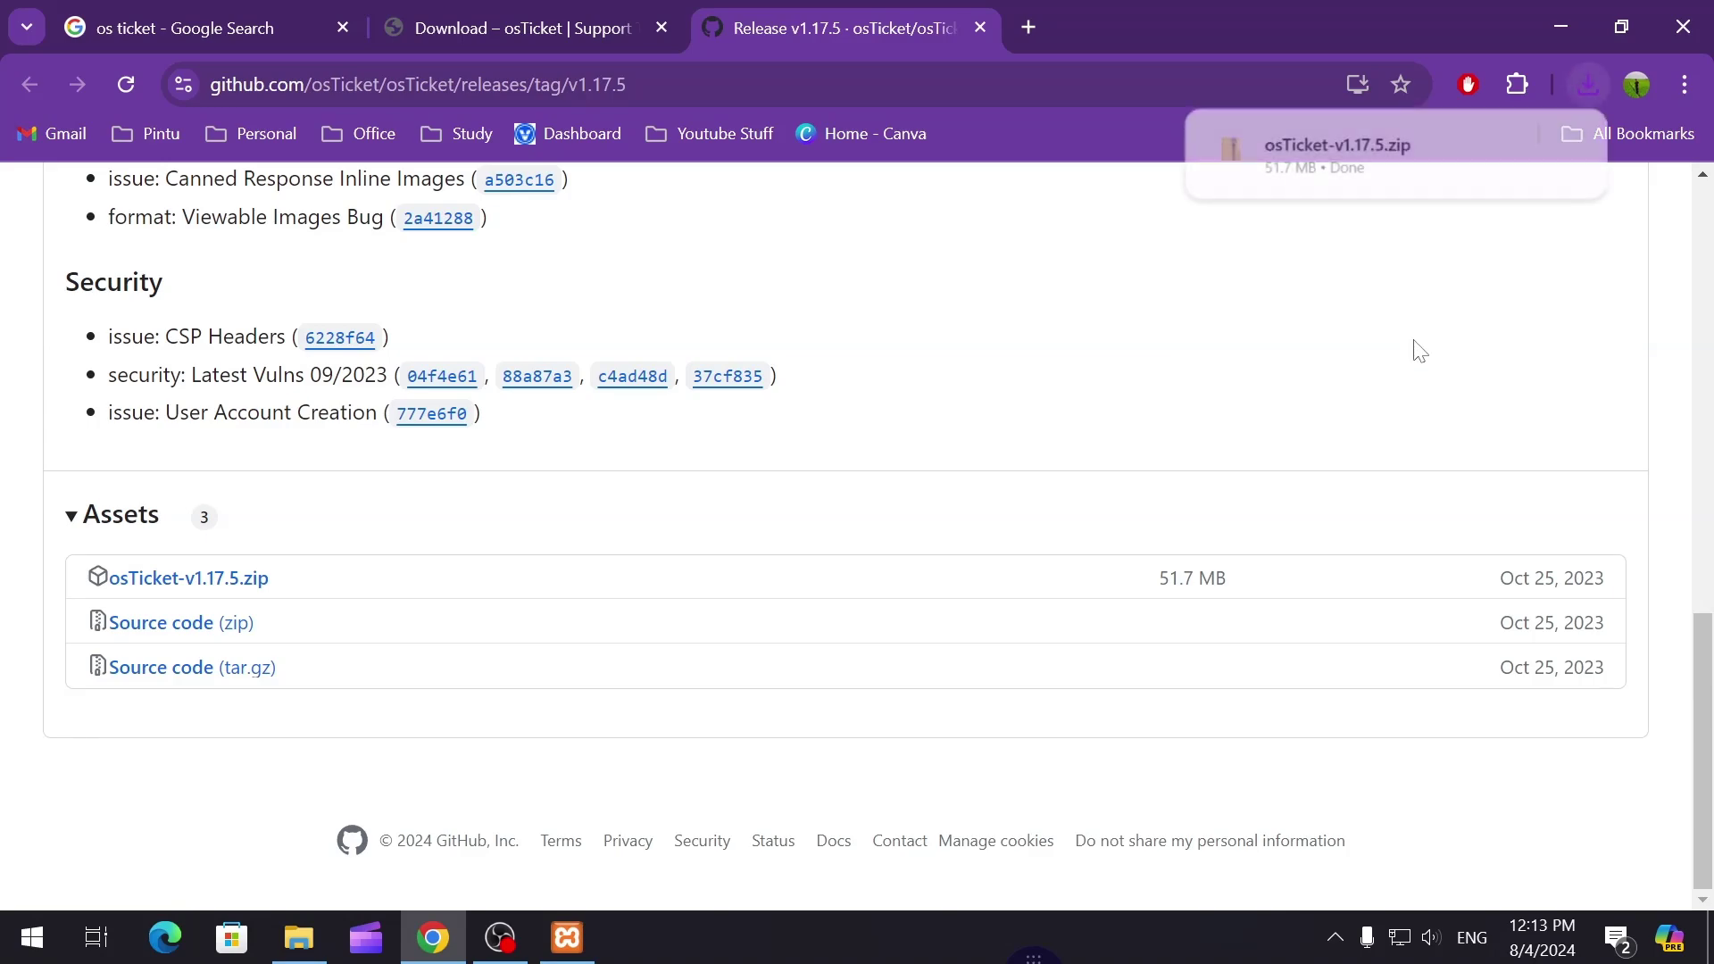
- Extract osTicket-v1.17.5.zip in Downloads with 7-Zip into an osTicket-v1.17.5 folder and select it
{"action": "left_click", "coordinate": [1510, 150]}
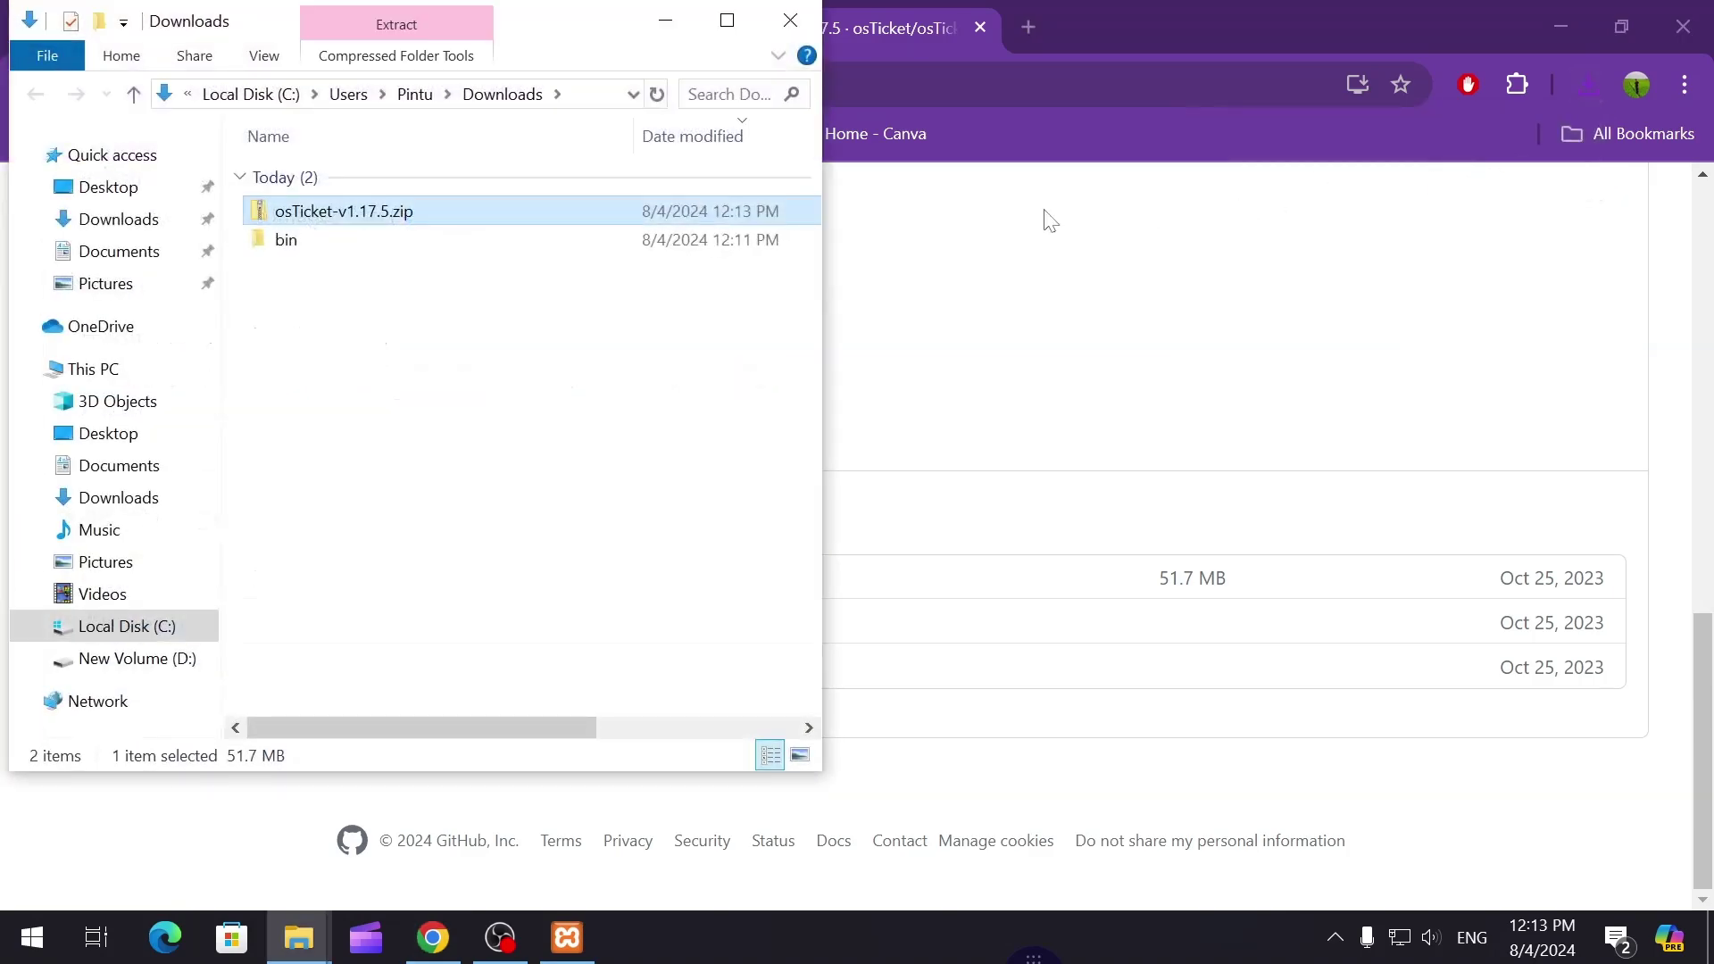
{"action": "left_click_drag", "start_coordinate": [546, 37], "coordinate": [1244, 141]}
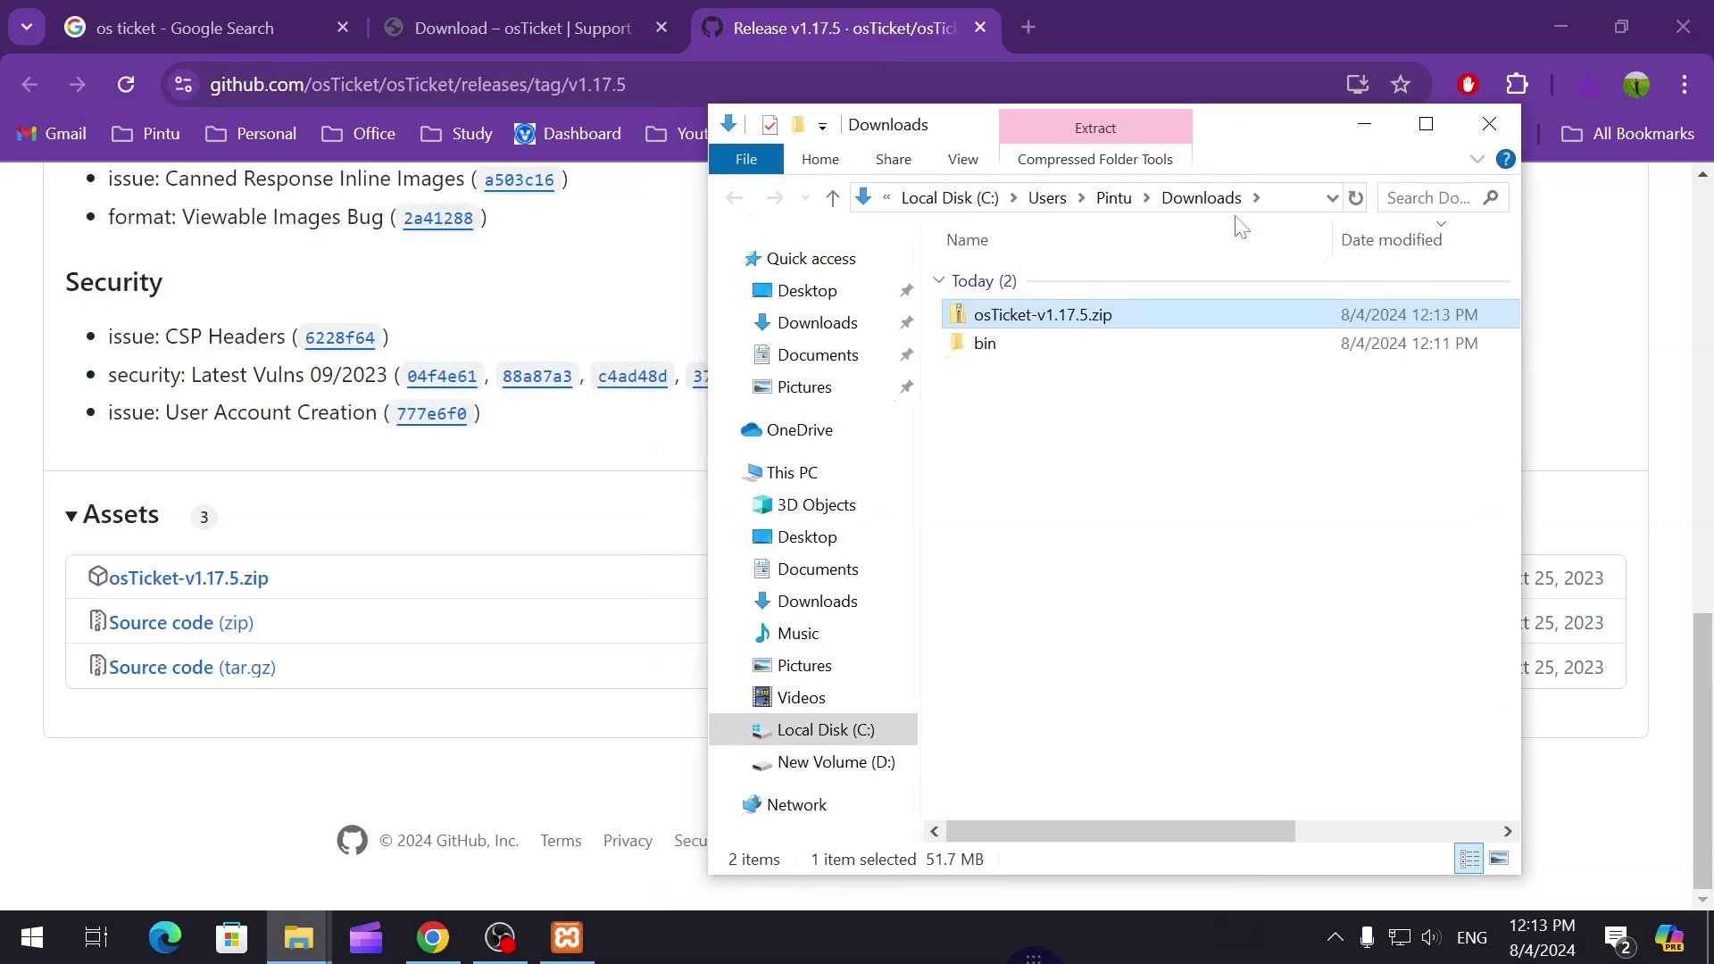
{"action": "double_click", "coordinate": [1067, 314]}
{"action": "right_click", "coordinate": [1055, 308]}
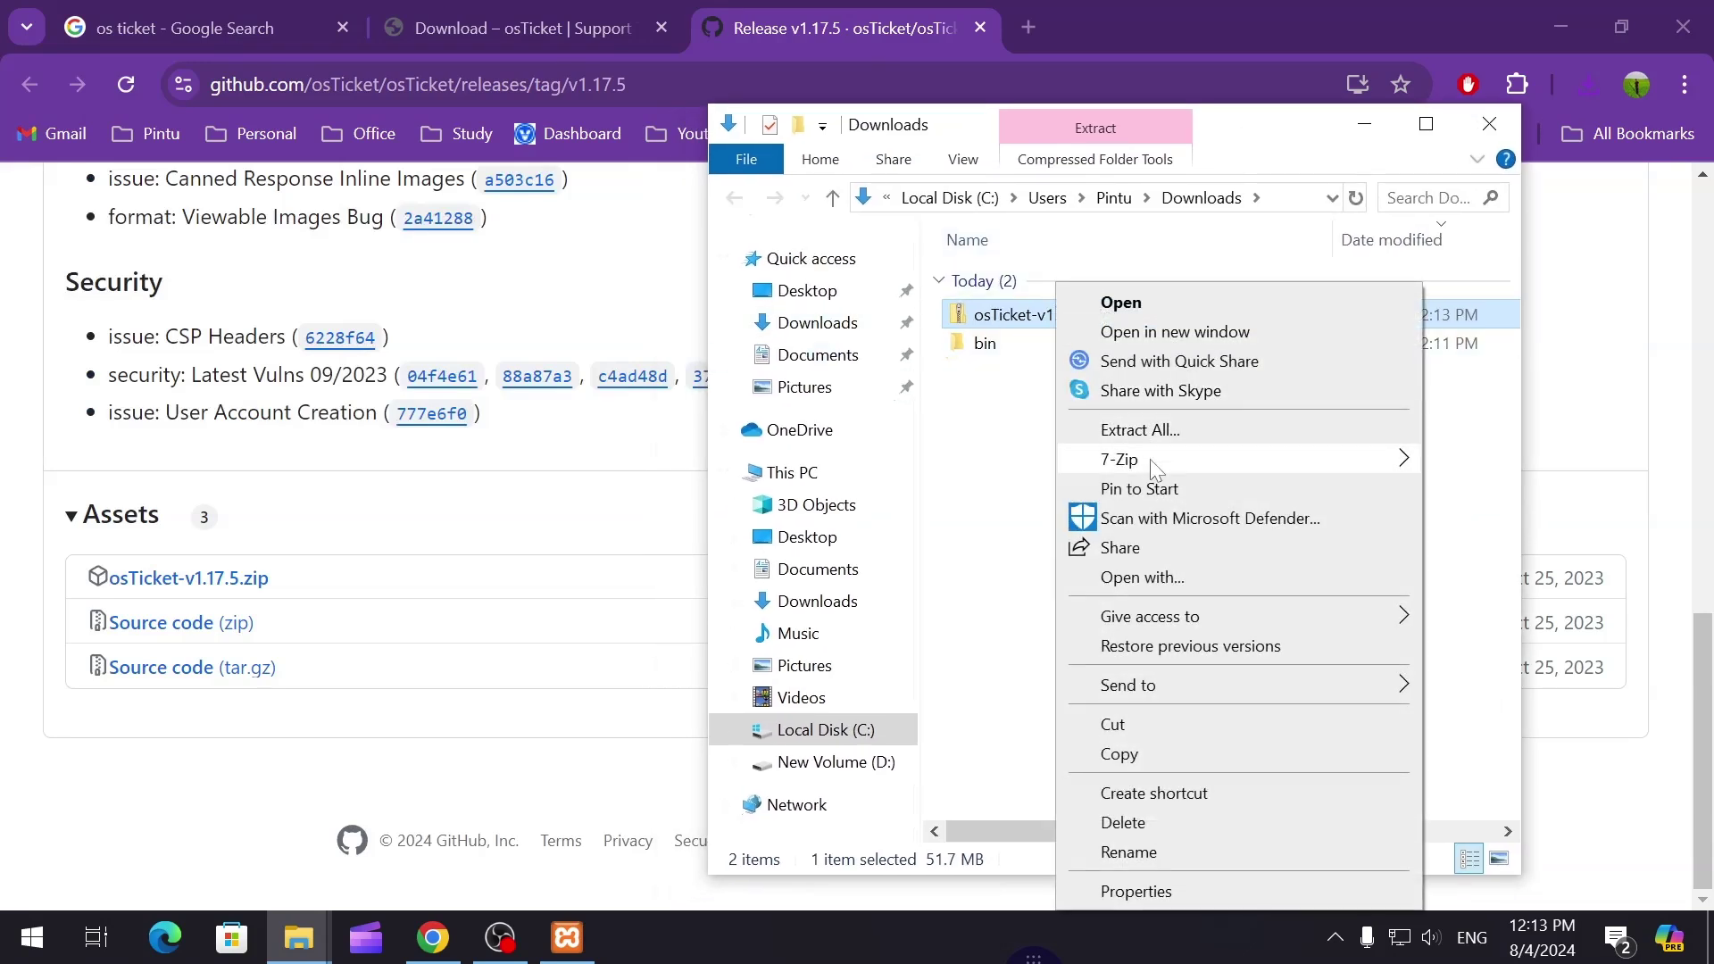
{"action": "mouse_move", "coordinate": [1150, 459]}
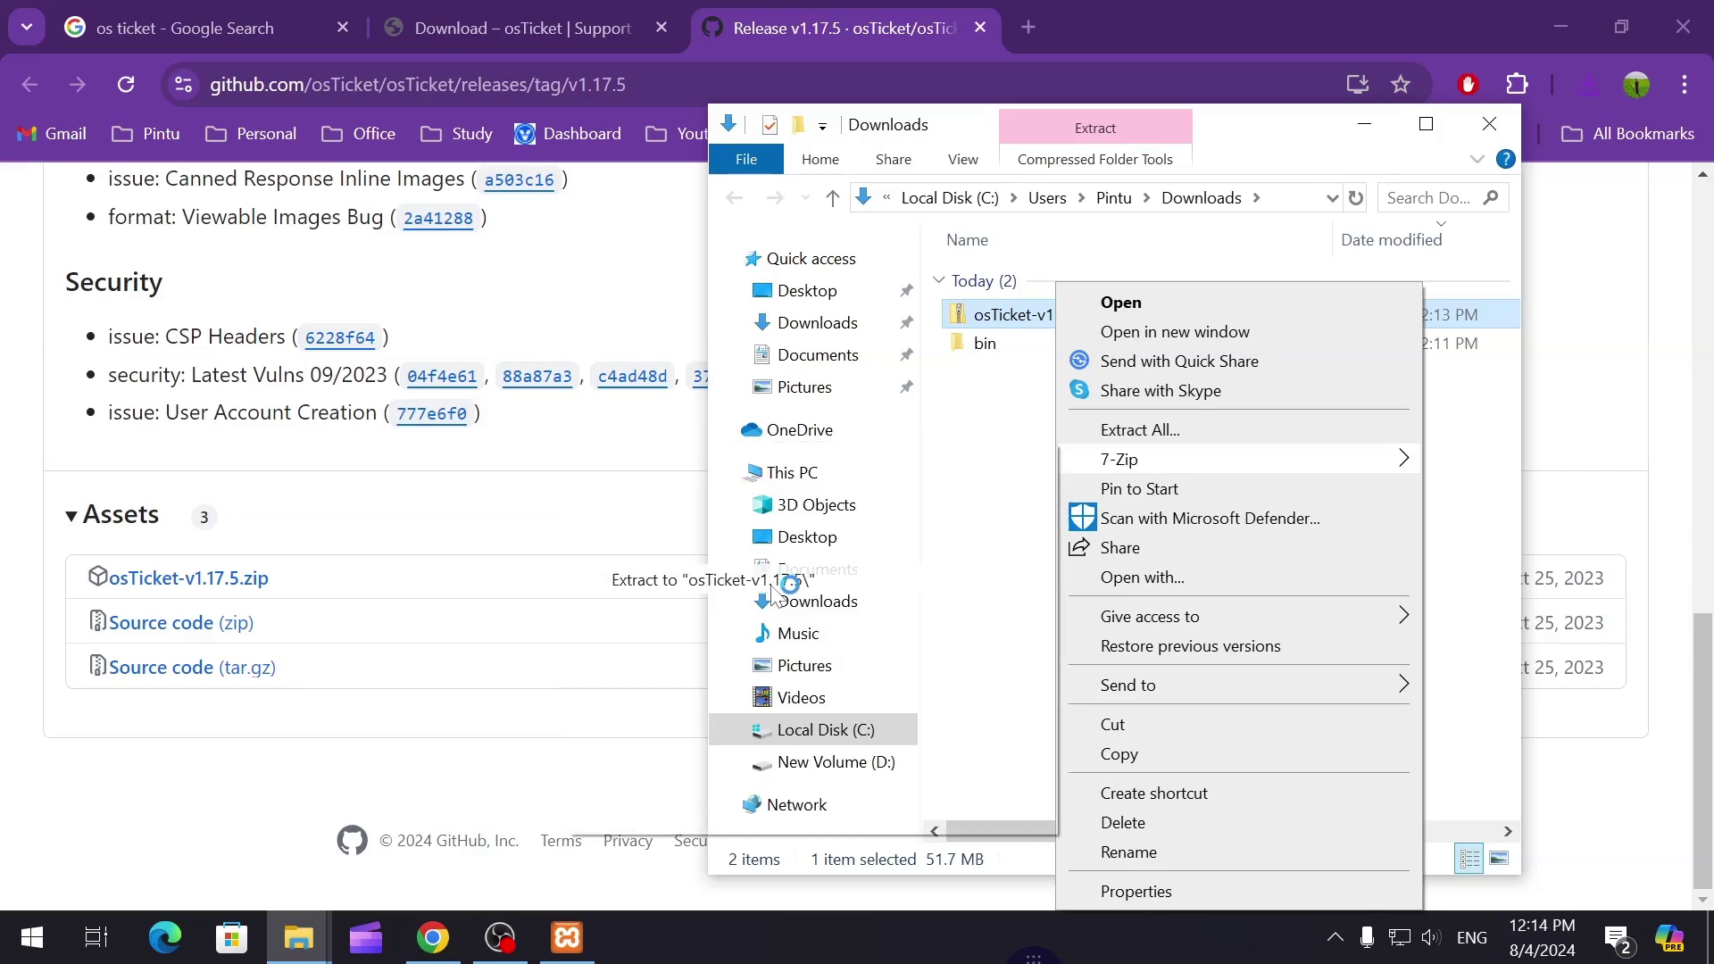
{"action": "left_click", "coordinate": [775, 582]}
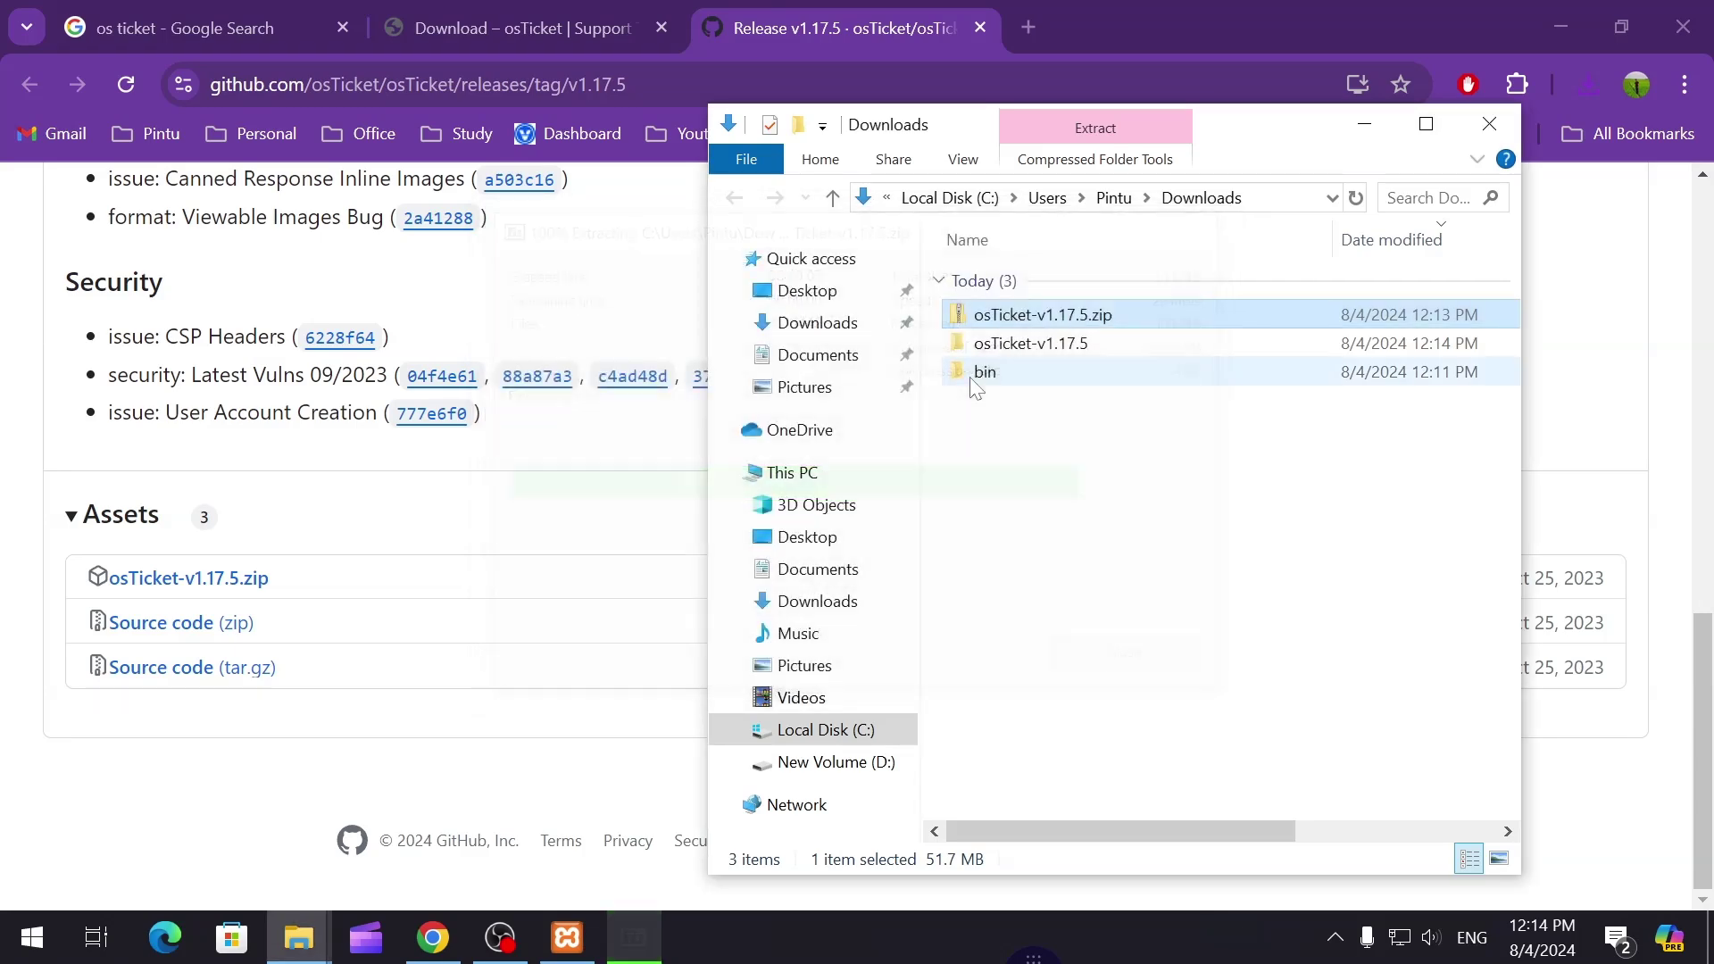
{"action": "left_click", "coordinate": [1091, 441]}
{"action": "left_click", "coordinate": [1081, 347]}
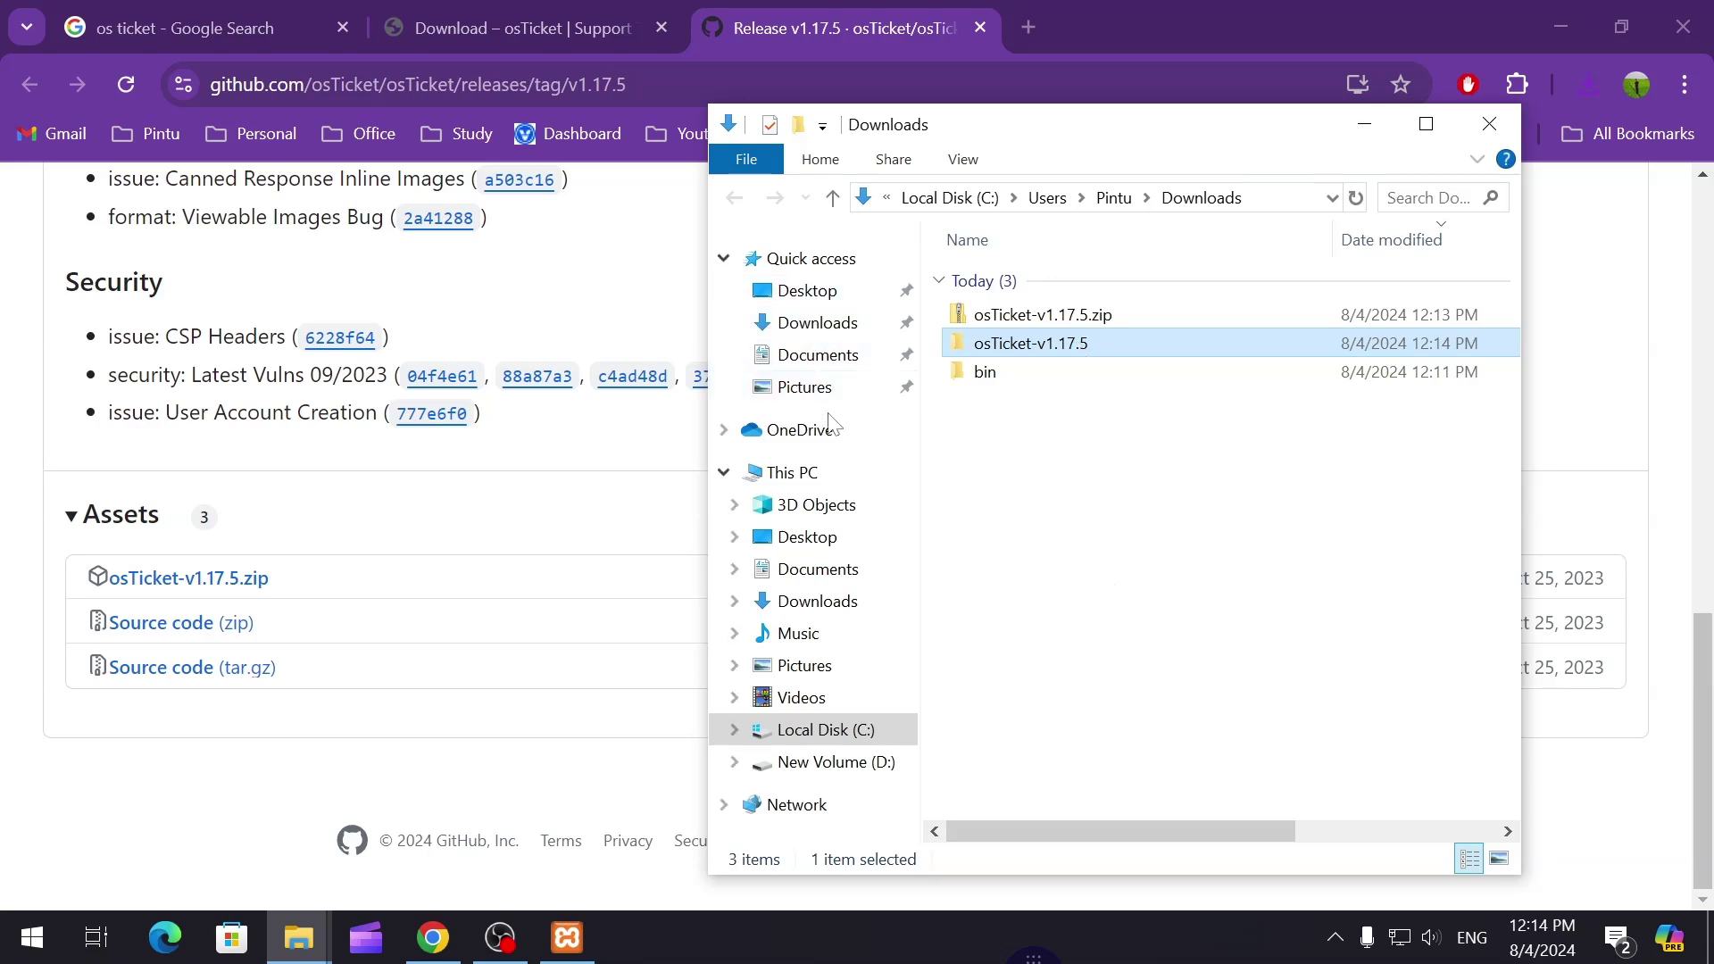
- Paste the osTicket-v1.17.5 folder into C:\xampp\htdocs and let the 5,126-item copy finish
{"action": "left_click", "coordinate": [814, 473]}
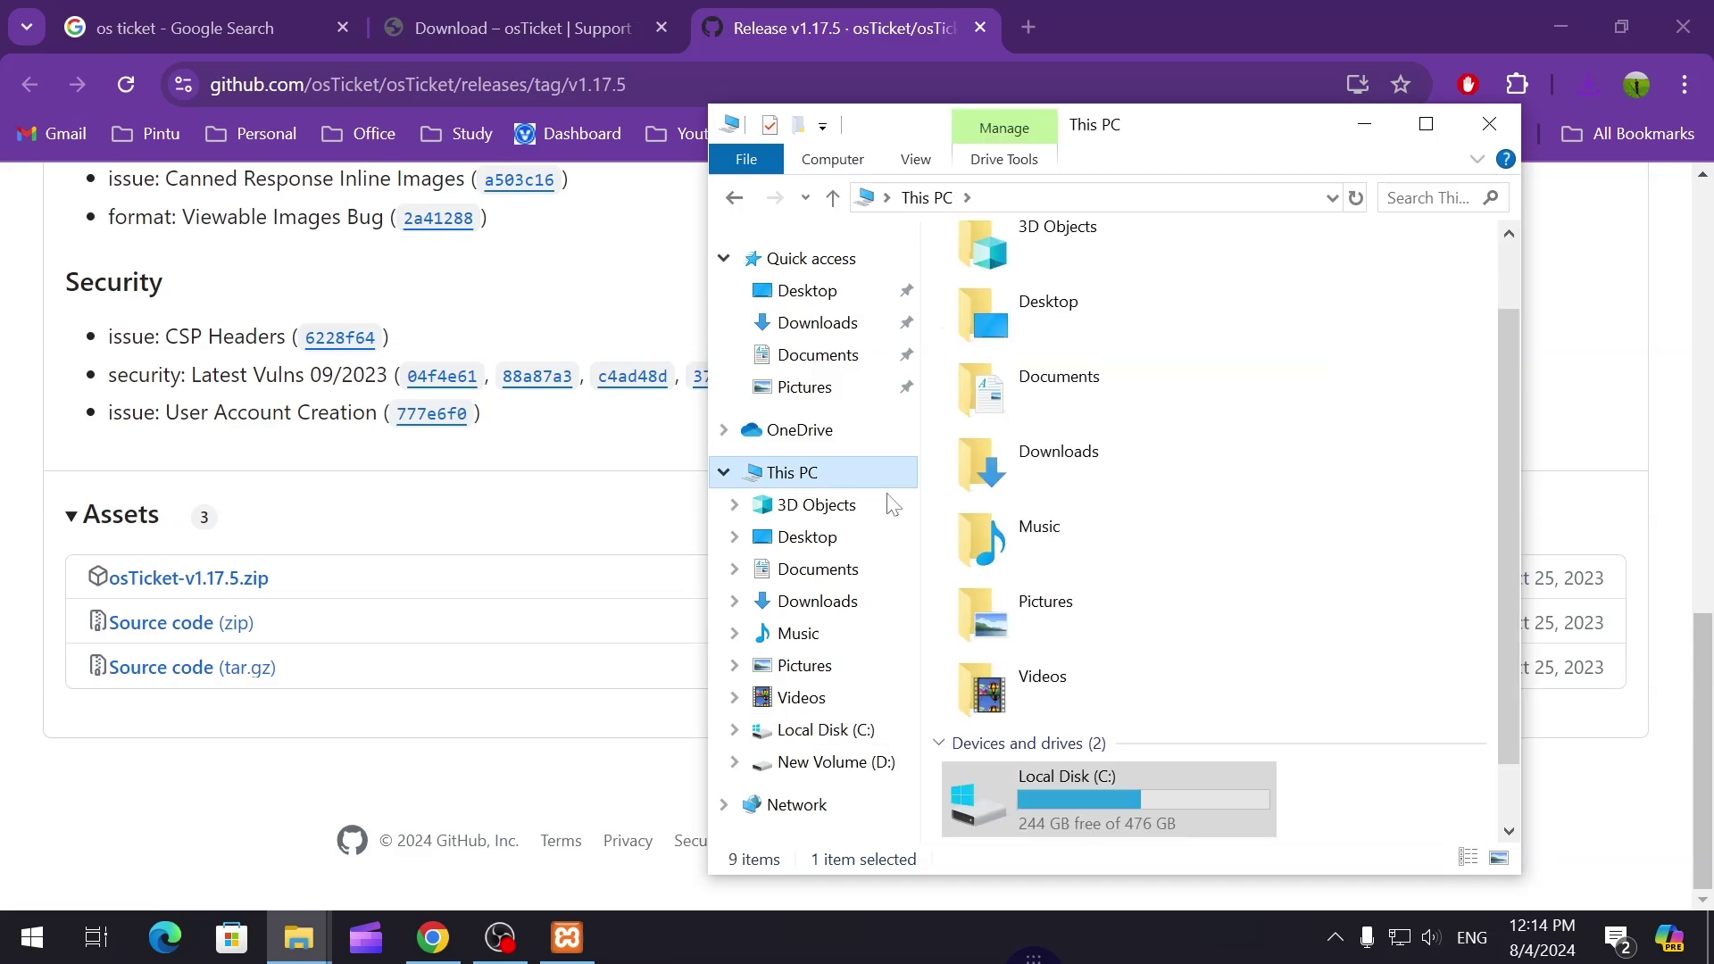
{"action": "scroll", "coordinate": [1098, 501], "scroll_direction": "down", "scroll_amount": 2}
{"action": "double_click", "coordinate": [1085, 725]}
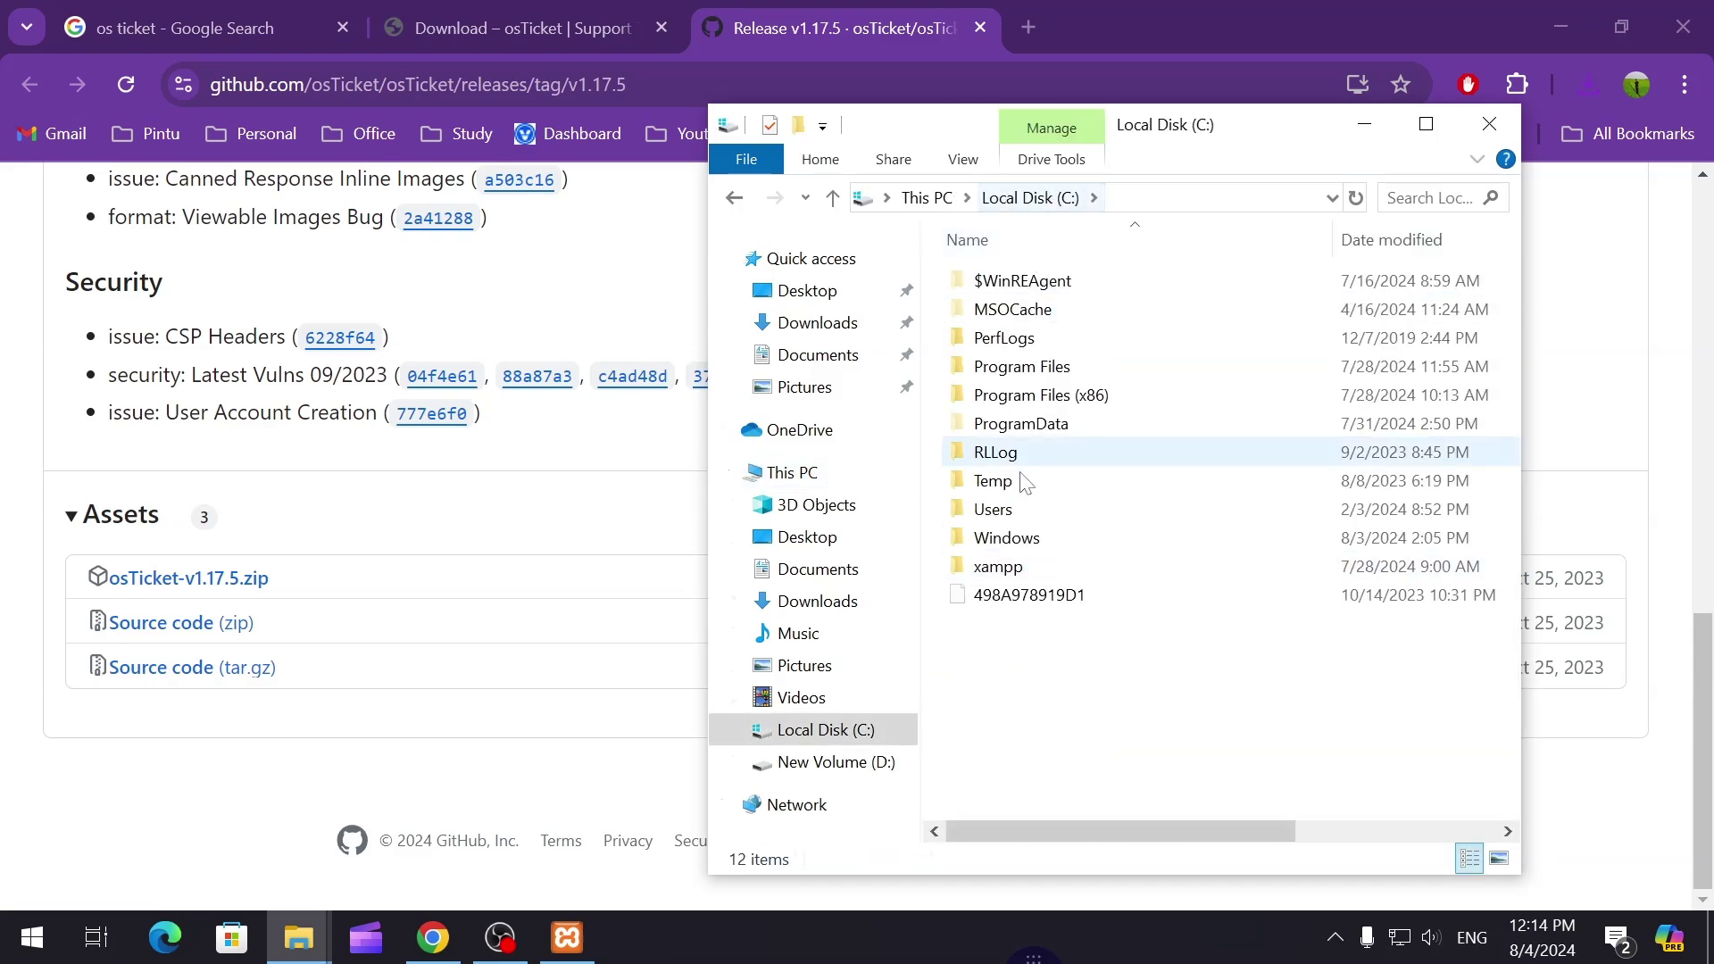
{"action": "left_click", "coordinate": [1006, 574]}
{"action": "double_click", "coordinate": [1006, 579]}
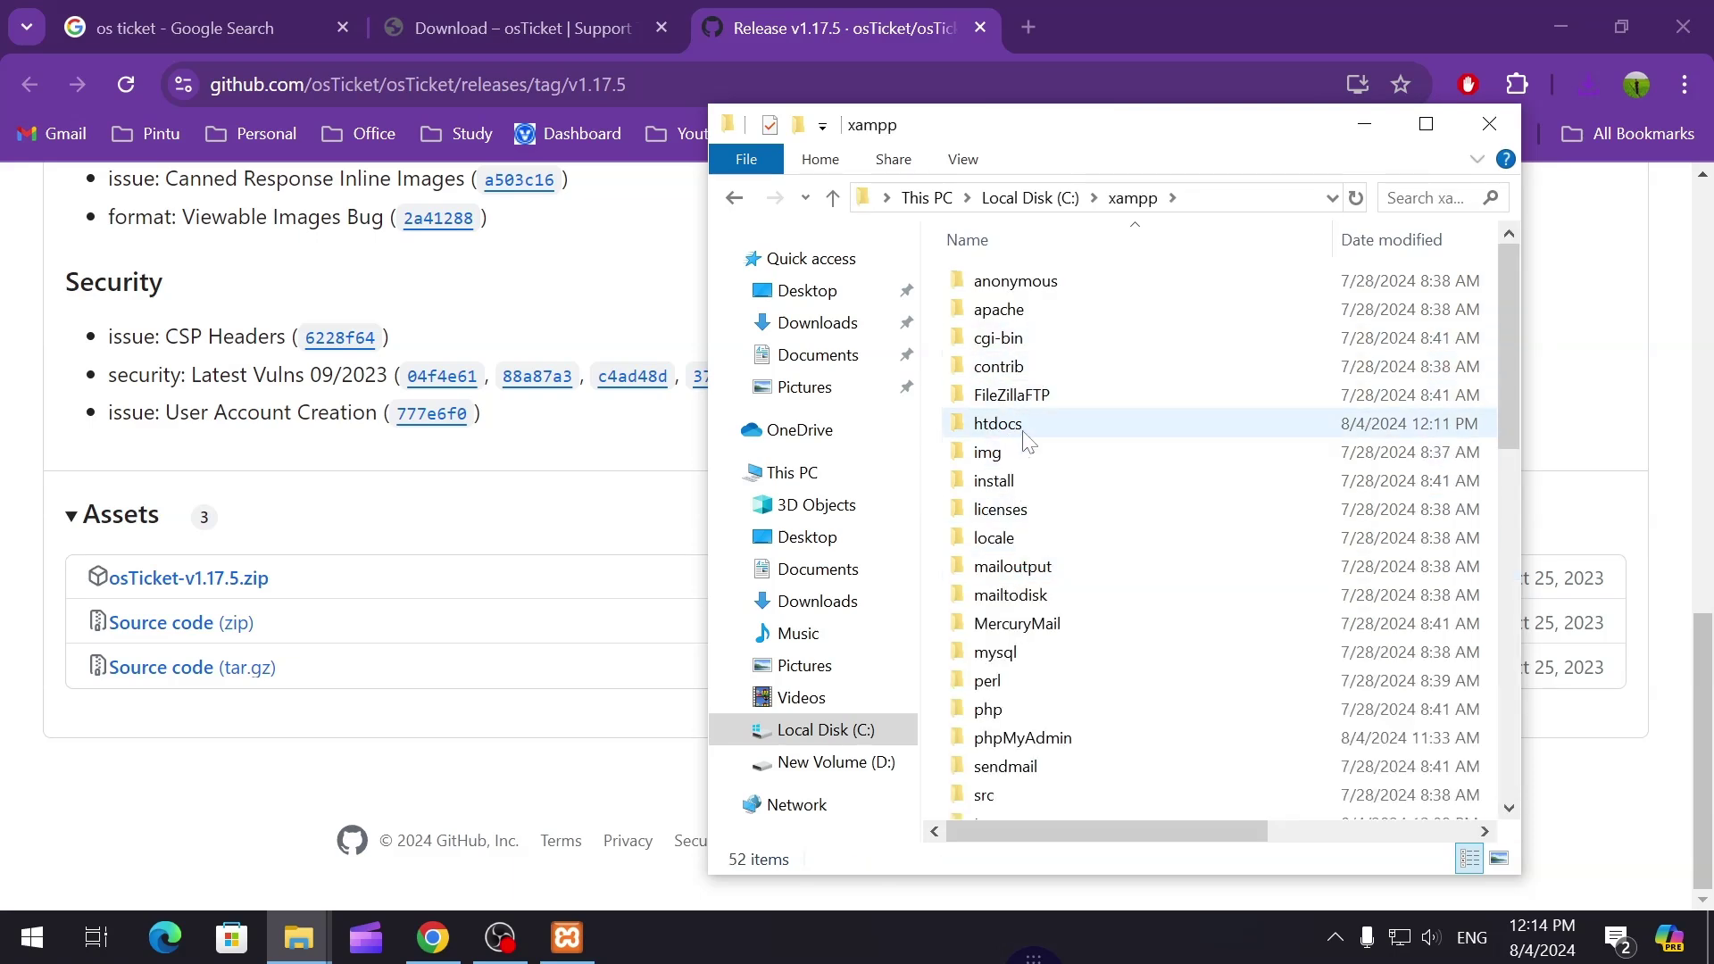
{"action": "double_click", "coordinate": [1027, 425]}
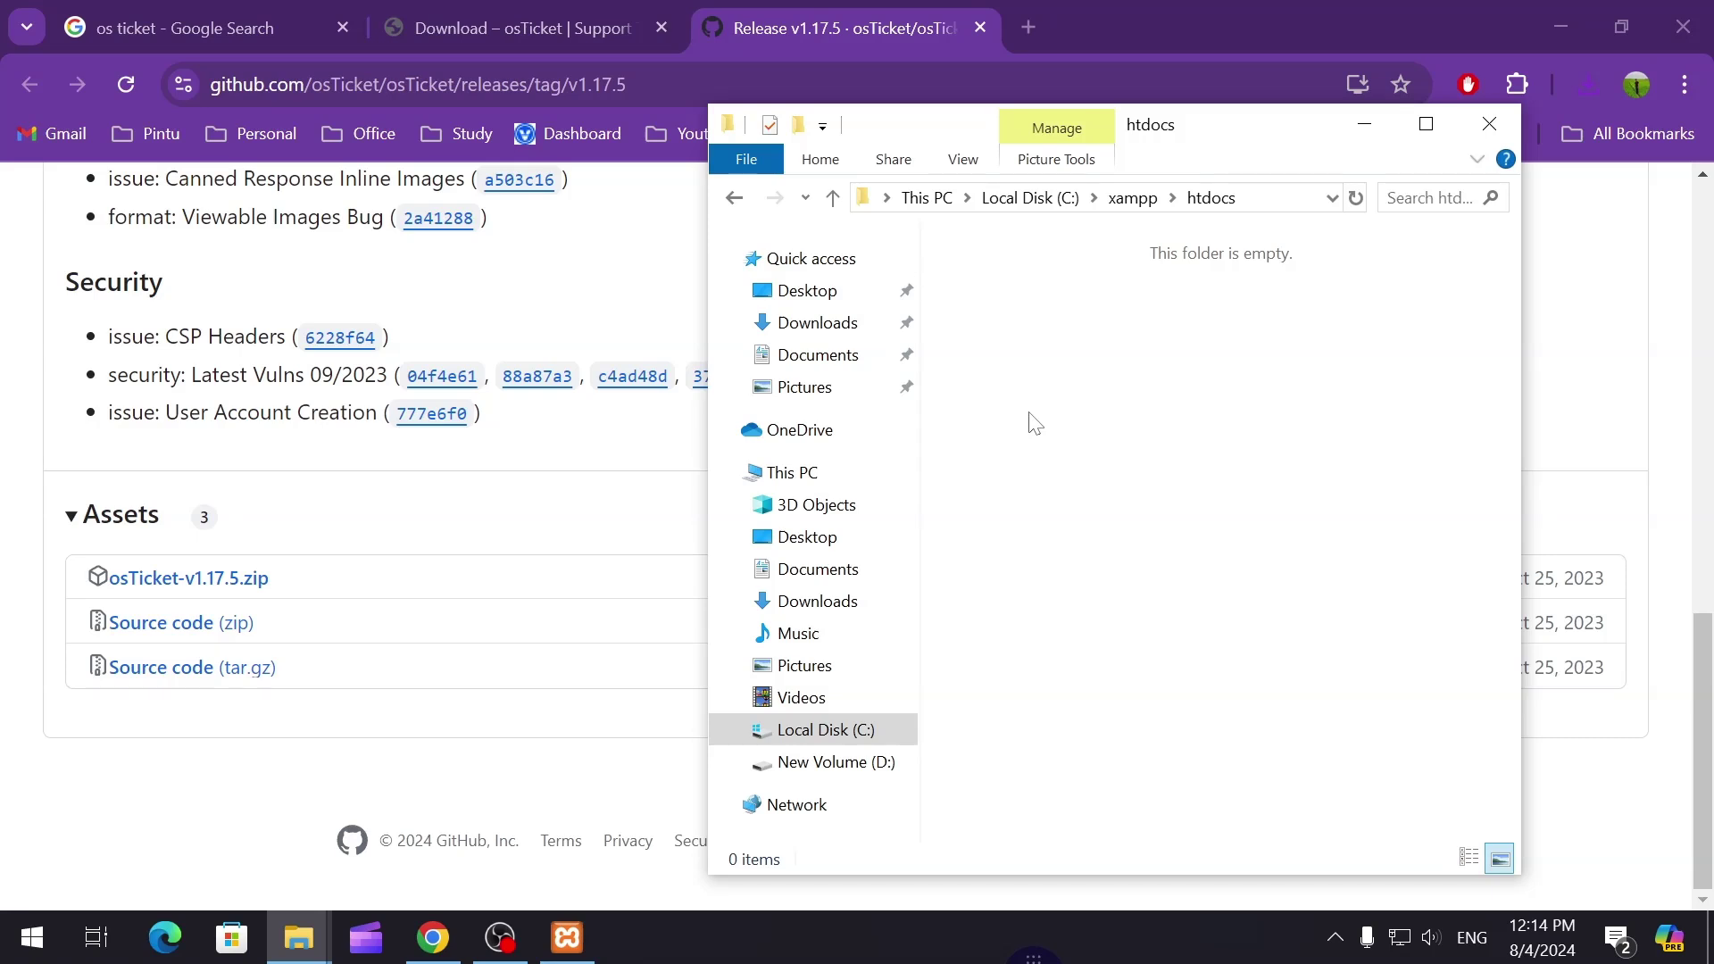
{"action": "key", "text": "ctrl+v"}
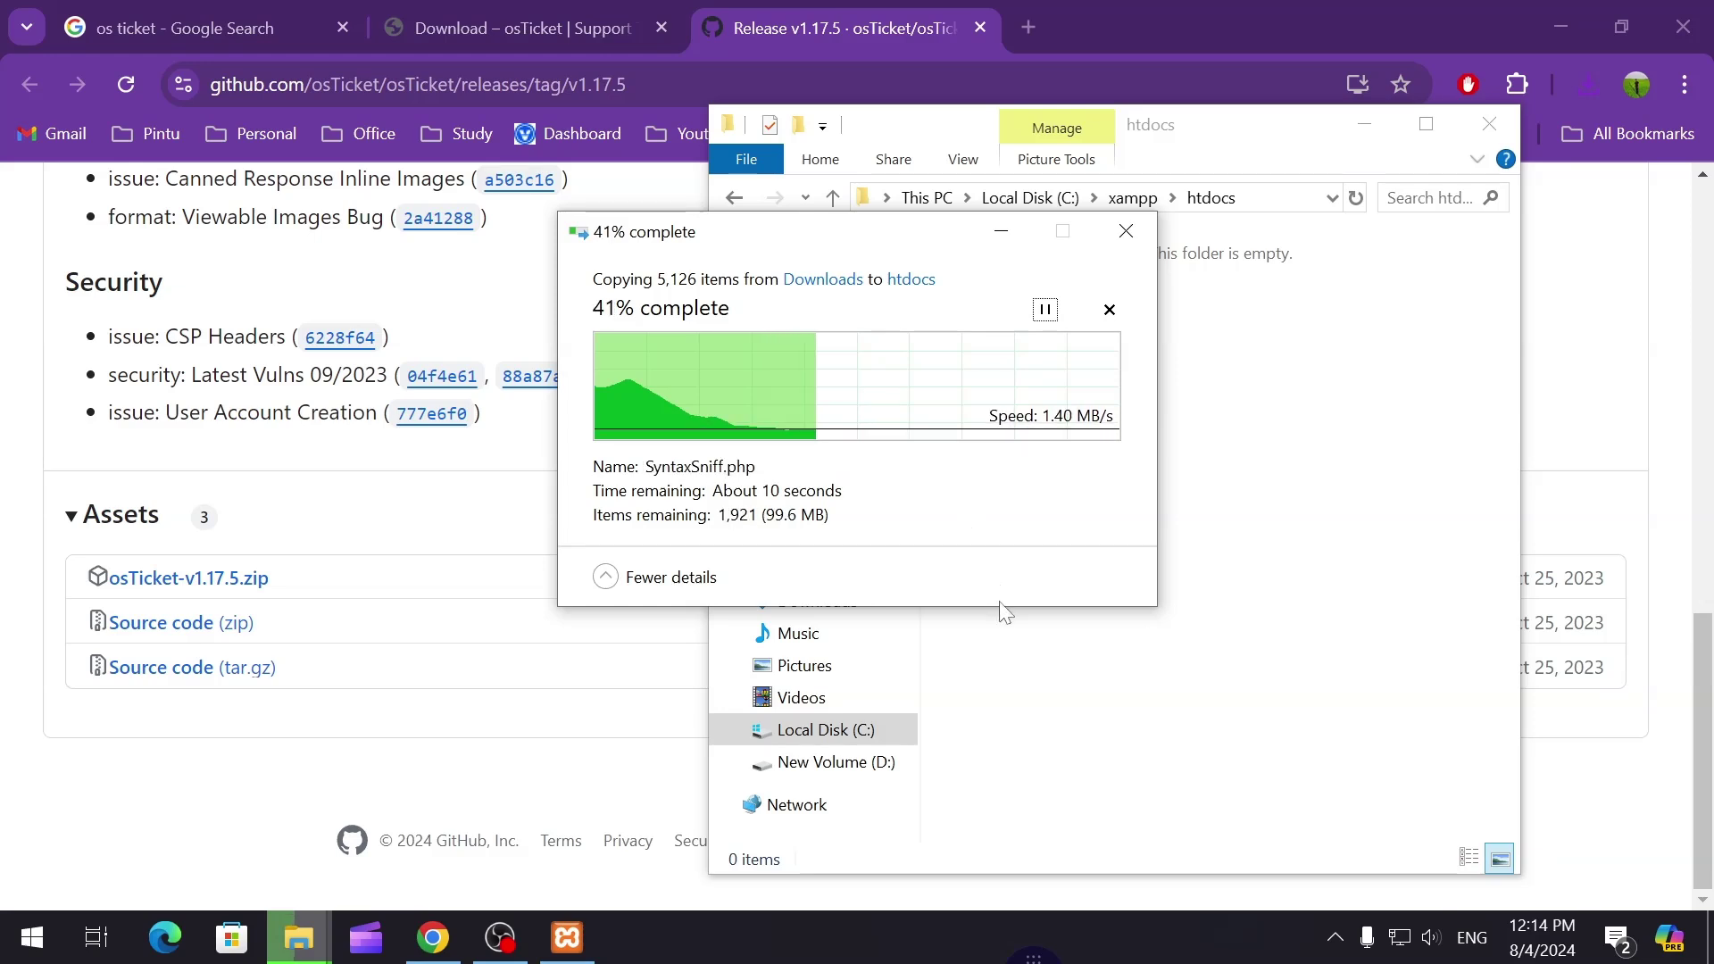
{"action": "left_click_drag", "start_coordinate": [829, 239], "coordinate": [1022, 310]}
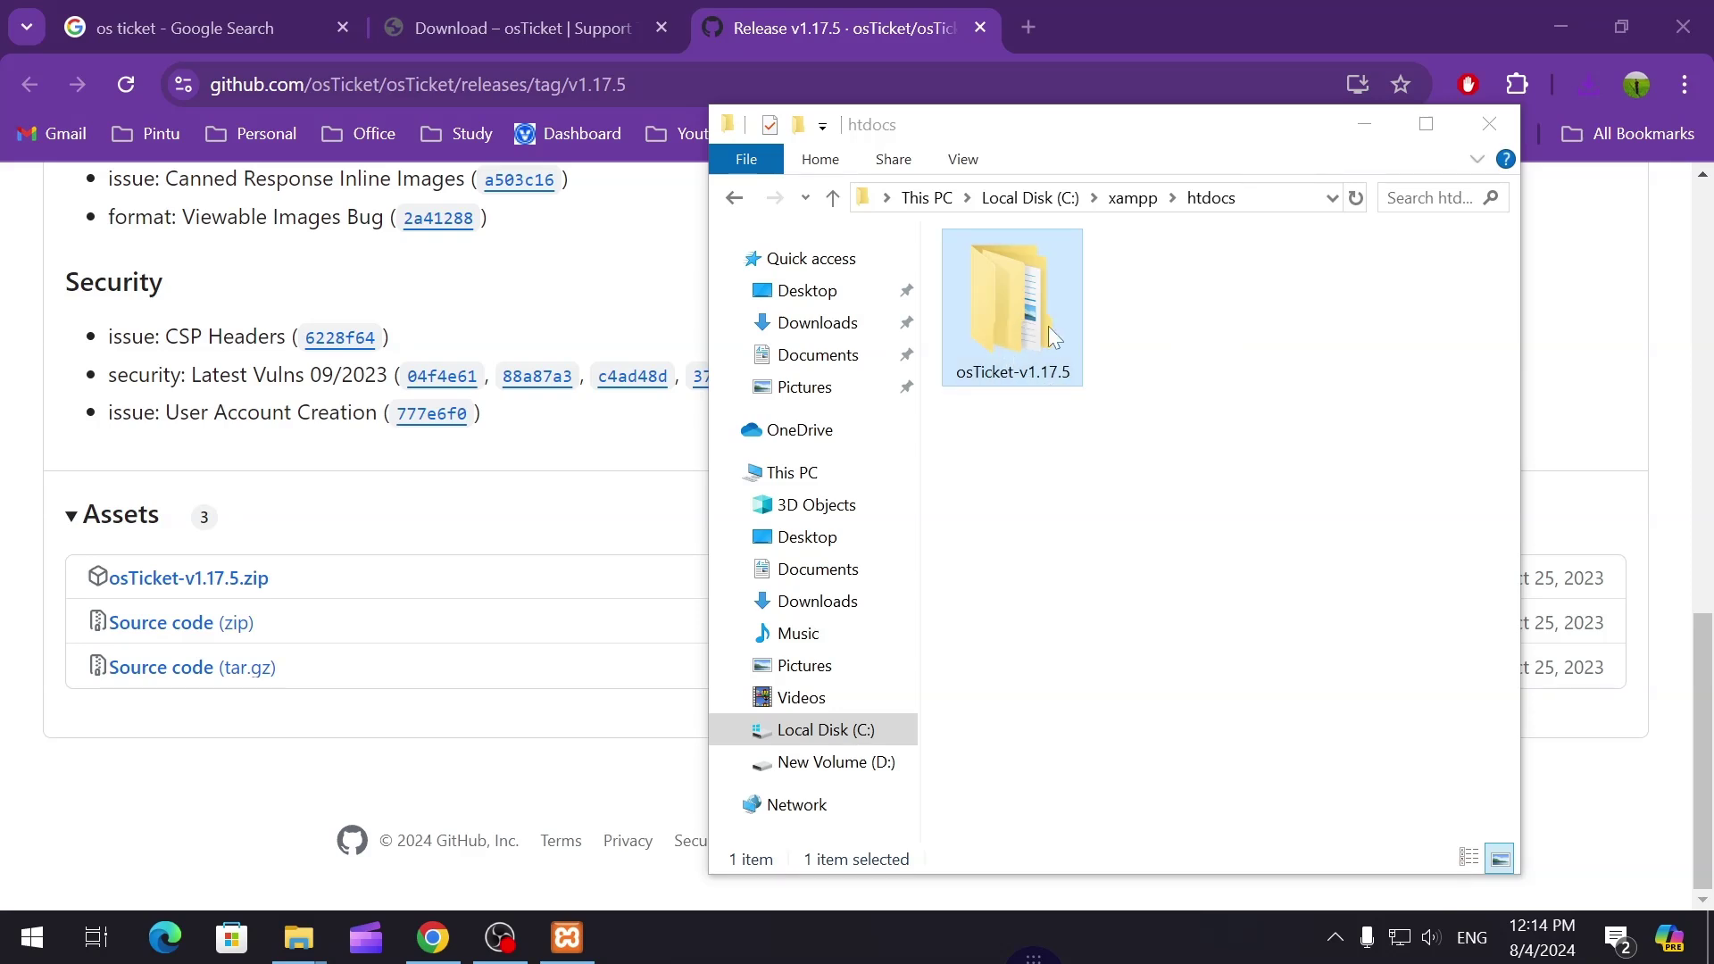
- Minimize Explorer, close the GitHub release tab and start a fresh Chrome tab
{"action": "left_click", "coordinate": [1364, 126]}
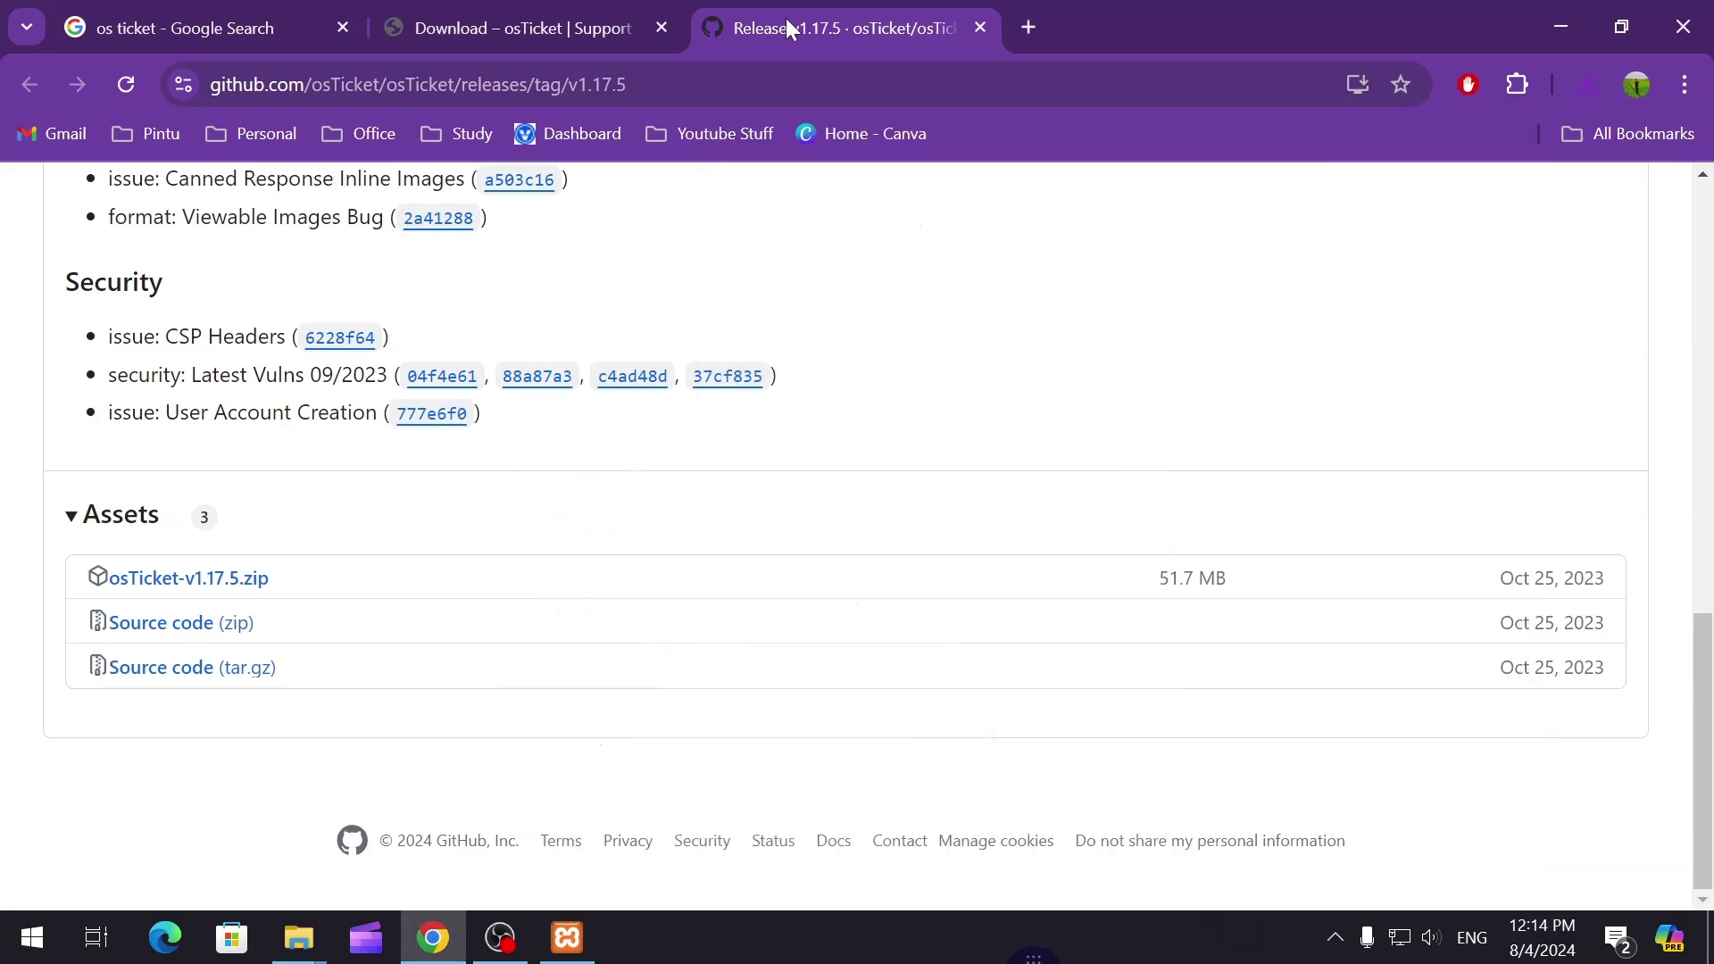
{"action": "middle_click", "coordinate": [785, 20]}
{"action": "left_click", "coordinate": [710, 26]}
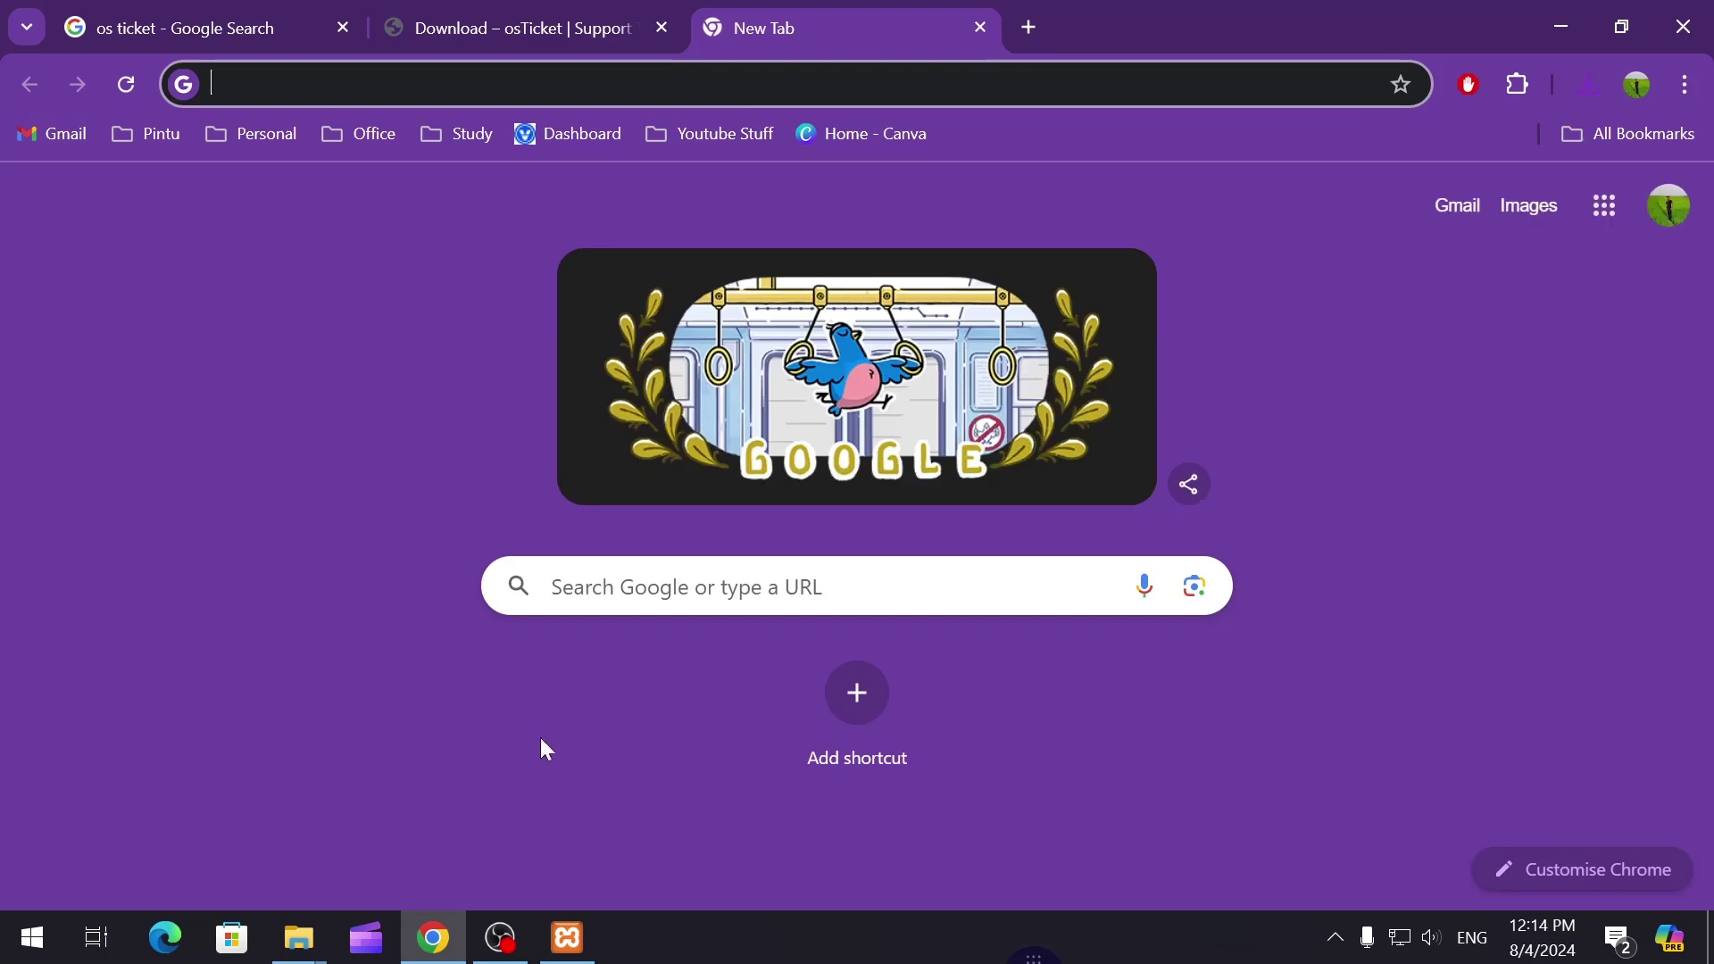
- Go from XAMPP's Apache Admin link to localhost/osTicket-v1.17.5/upload/ to load the installer
{"action": "left_click", "coordinate": [566, 937]}
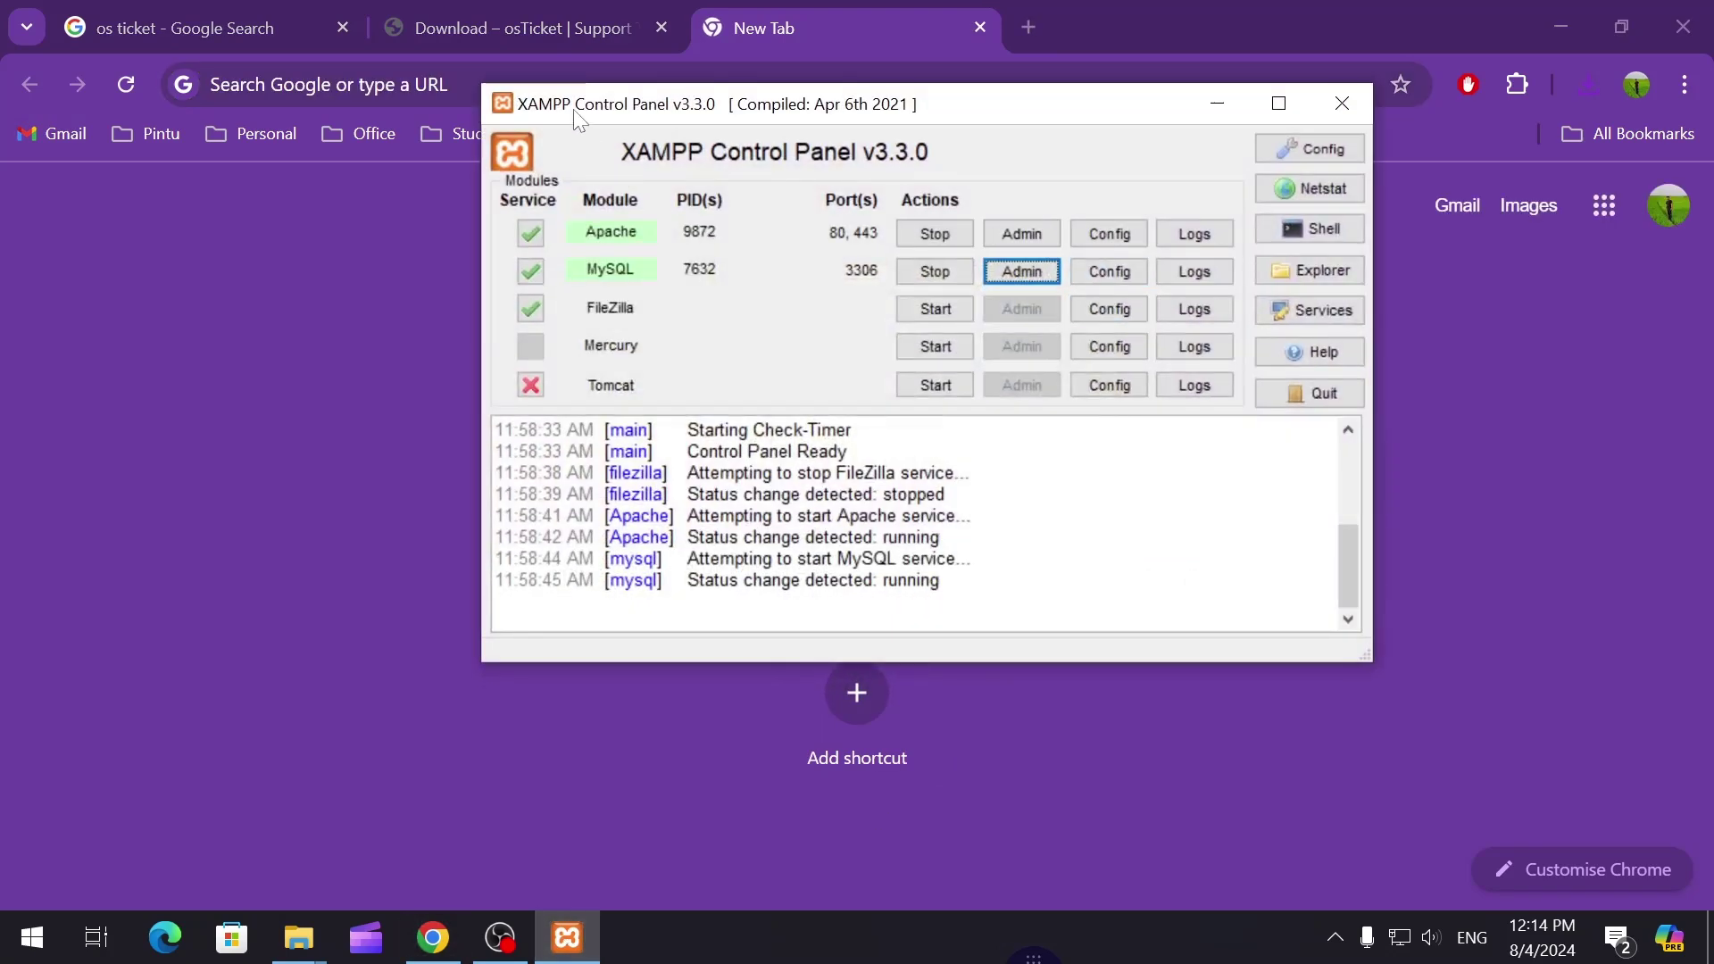
{"action": "left_click", "coordinate": [1026, 232]}
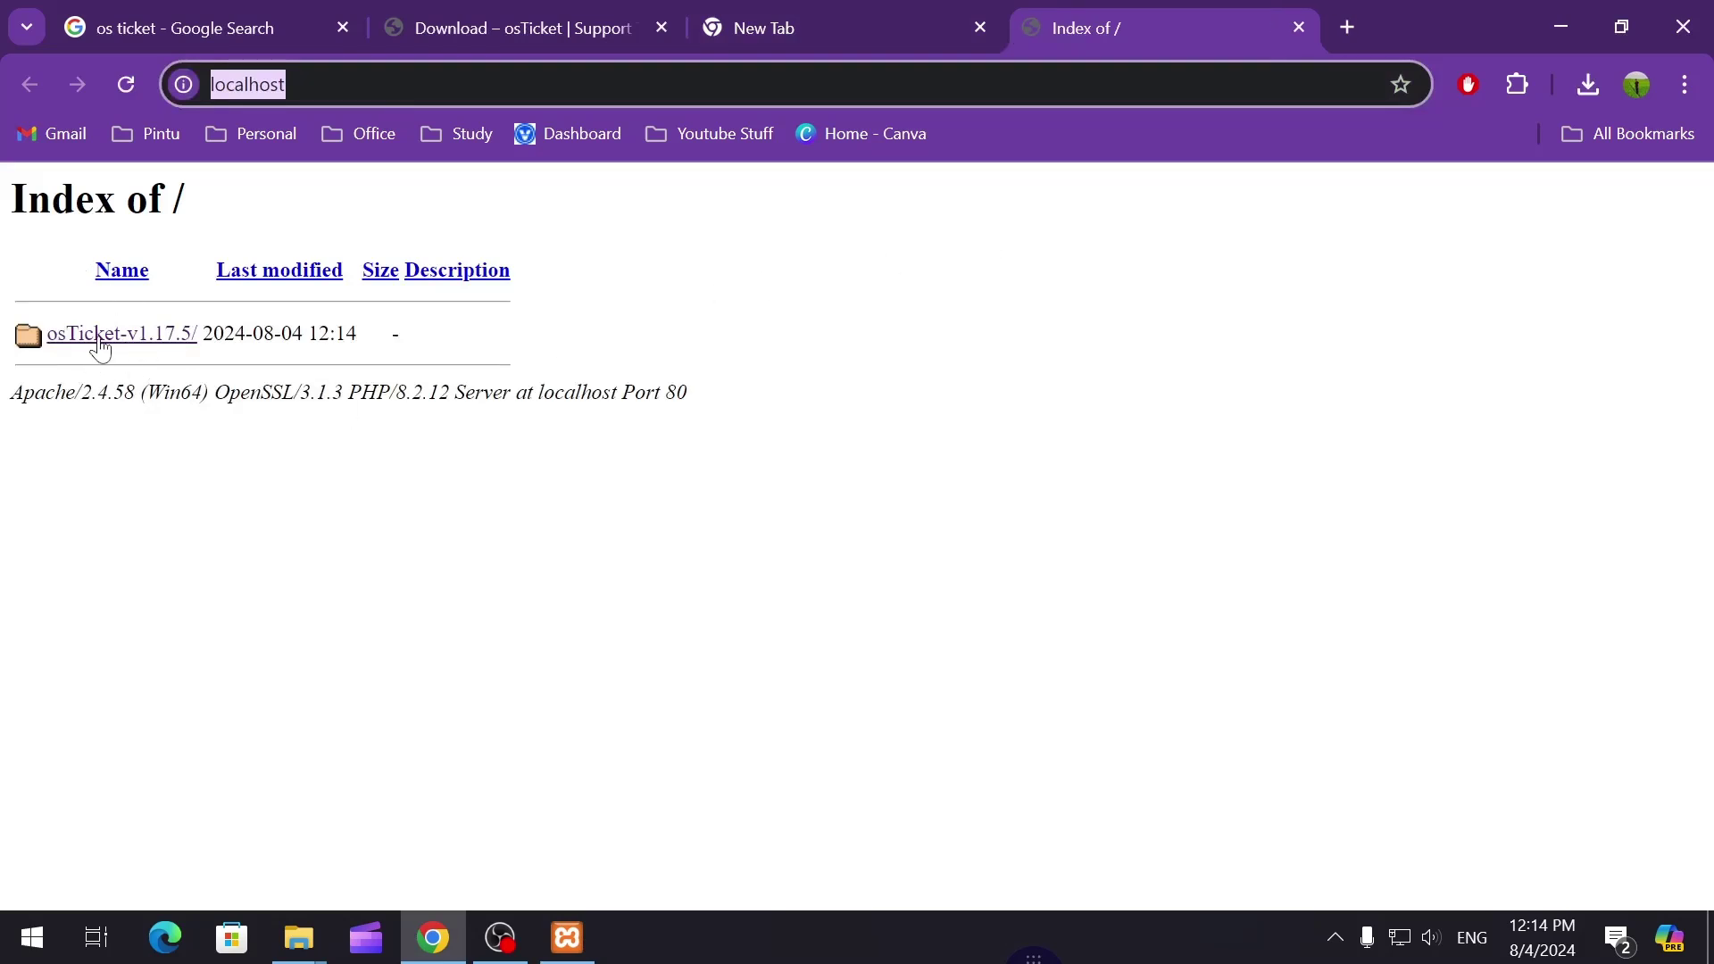
{"action": "left_click", "coordinate": [109, 342]}
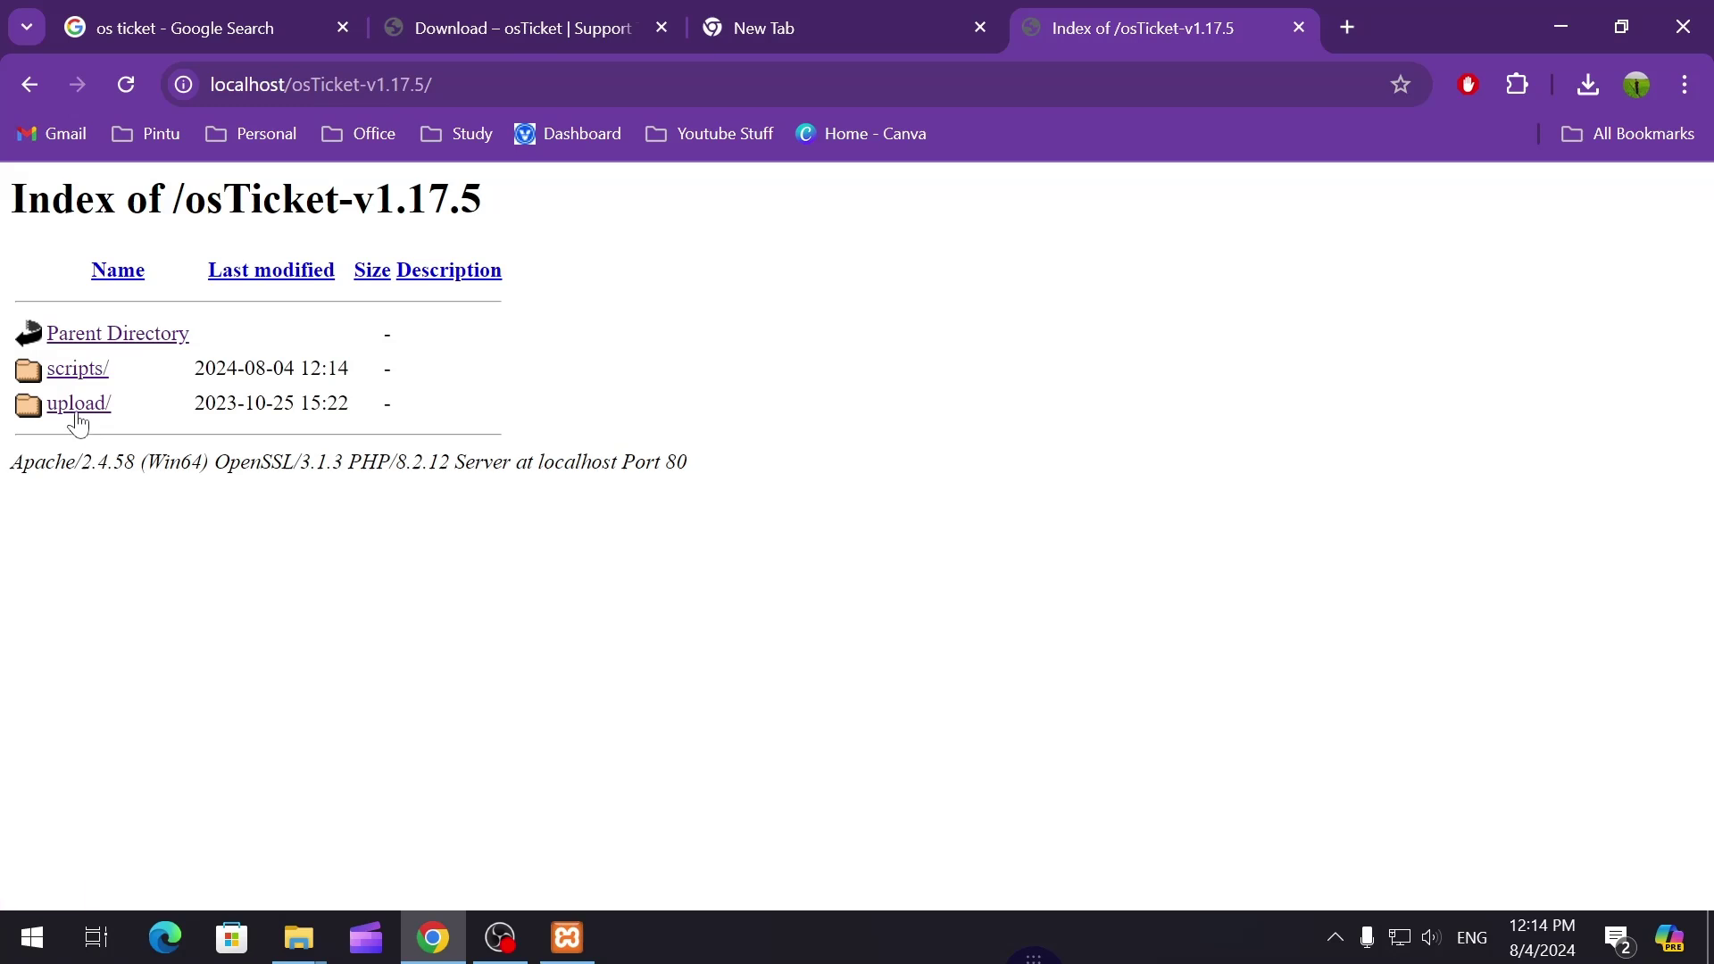
{"action": "left_click", "coordinate": [81, 412]}
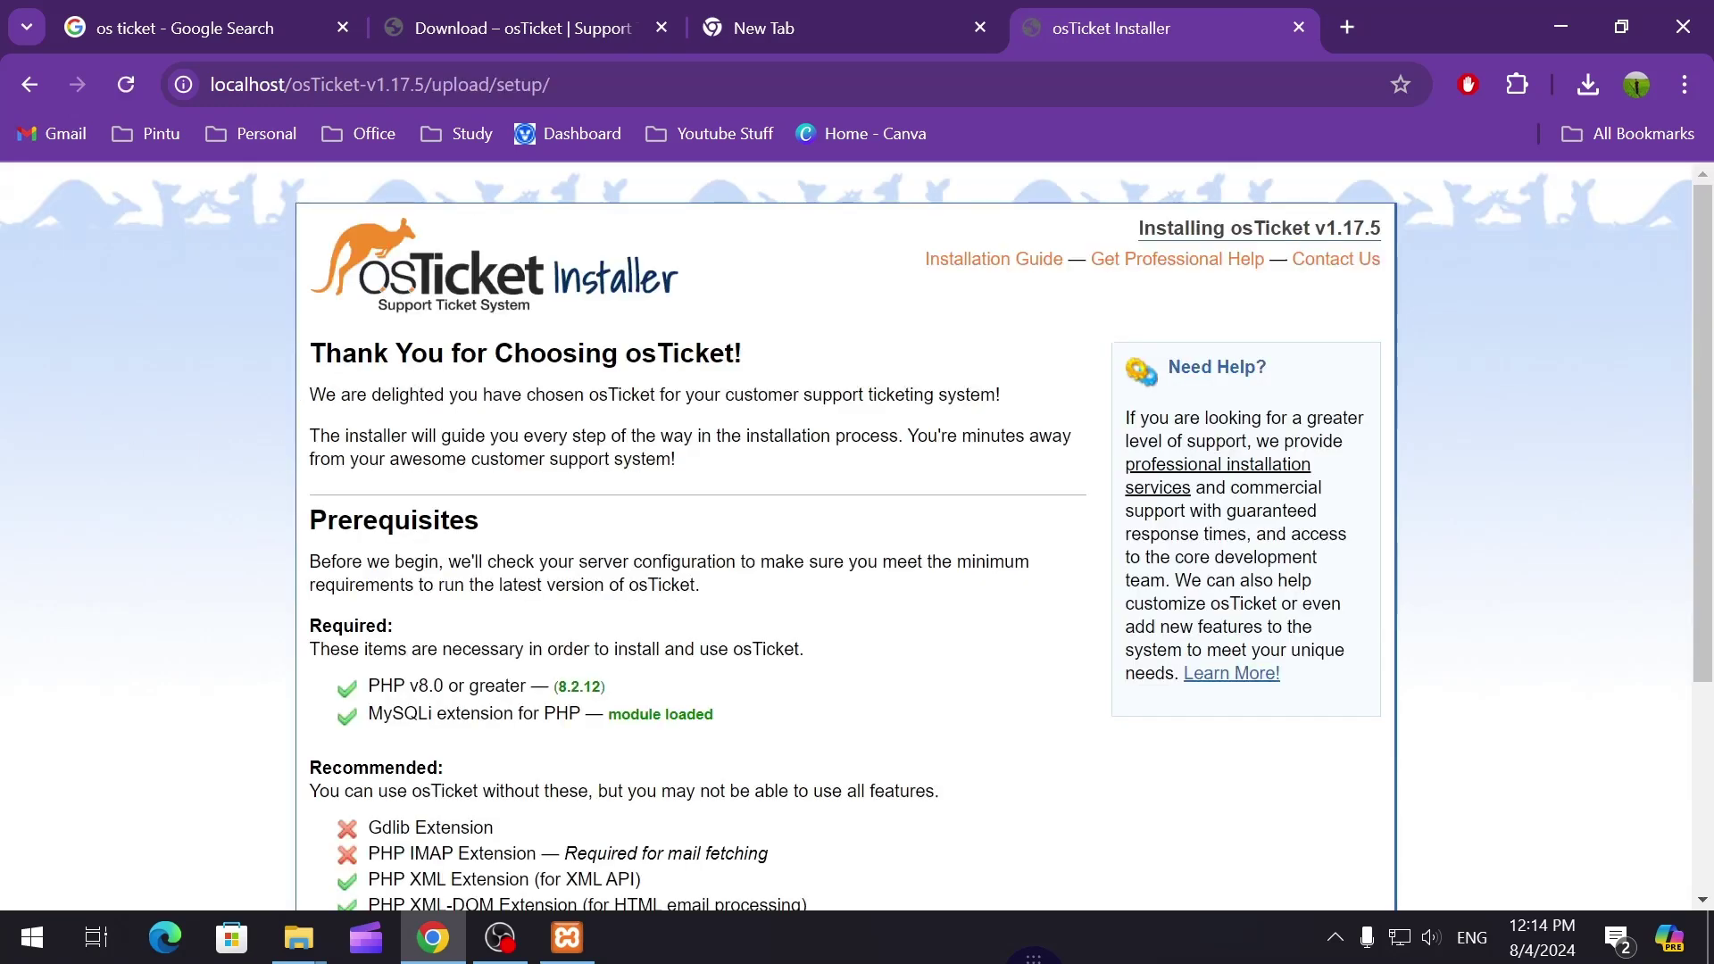
{"action": "scroll", "coordinate": [857, 535], "scroll_direction": "down", "scroll_amount": 1}
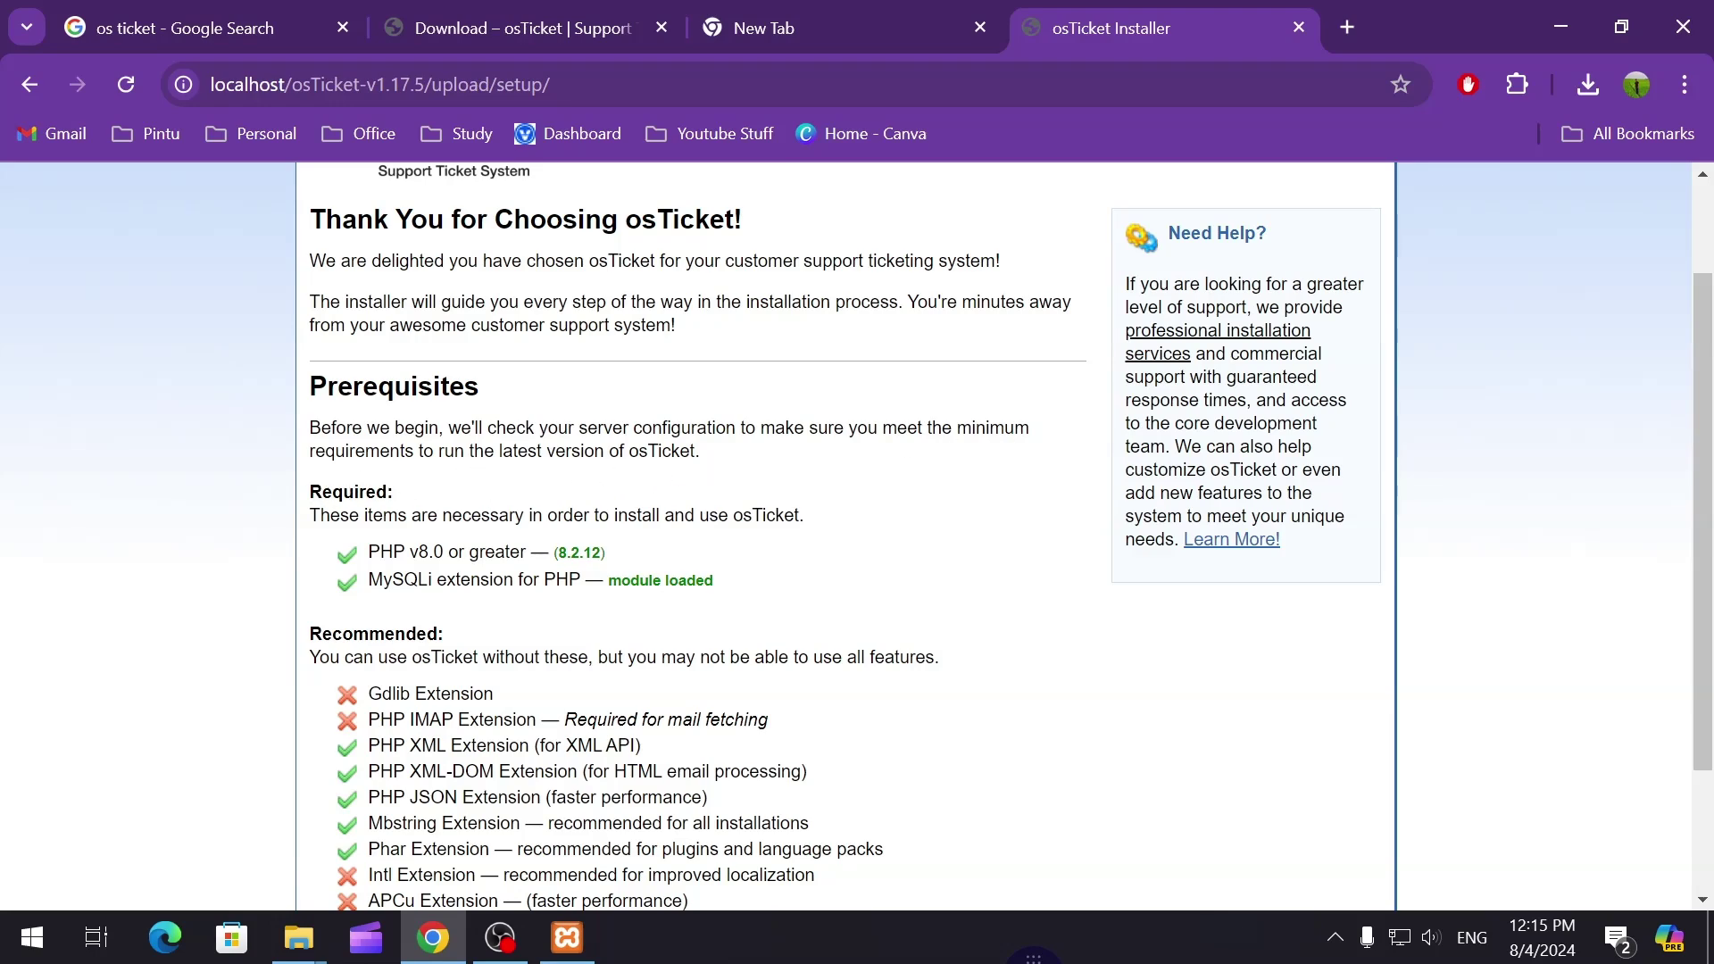
{"action": "scroll", "coordinate": [713, 471], "scroll_direction": "down", "scroll_amount": 1}
{"action": "scroll", "coordinate": [714, 471], "scroll_direction": "down", "scroll_amount": 2}
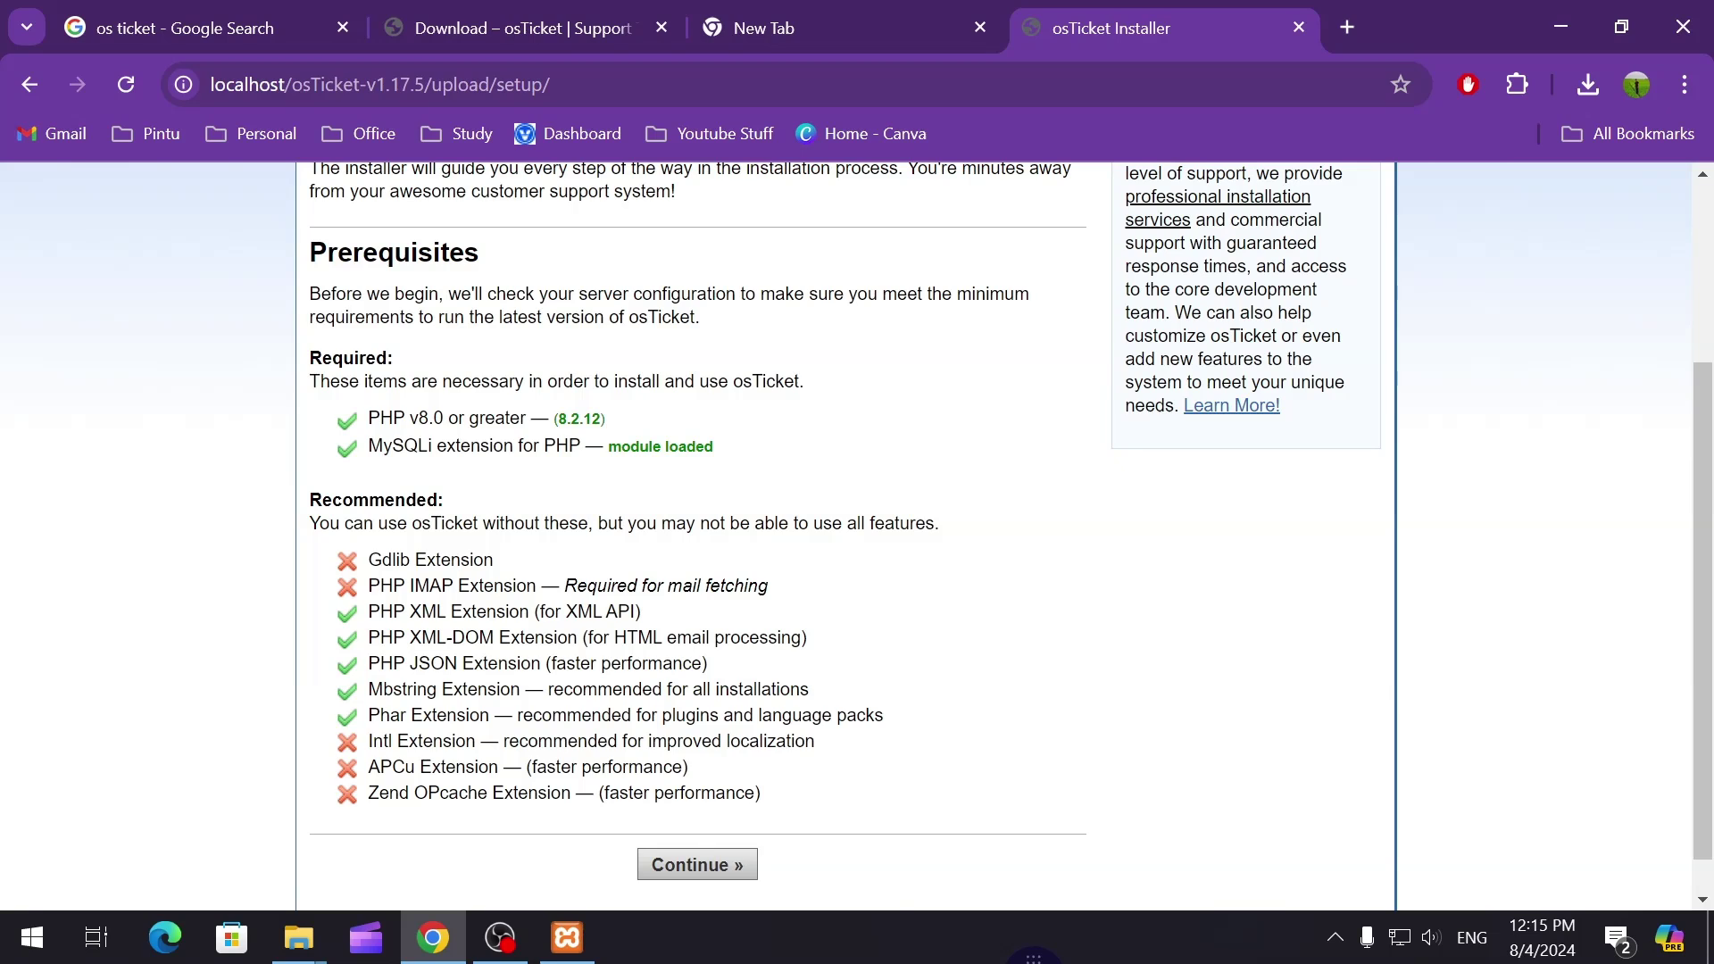
{"action": "double_click", "coordinate": [580, 418]}
{"action": "scroll", "coordinate": [732, 463], "scroll_direction": "down", "scroll_amount": 1}
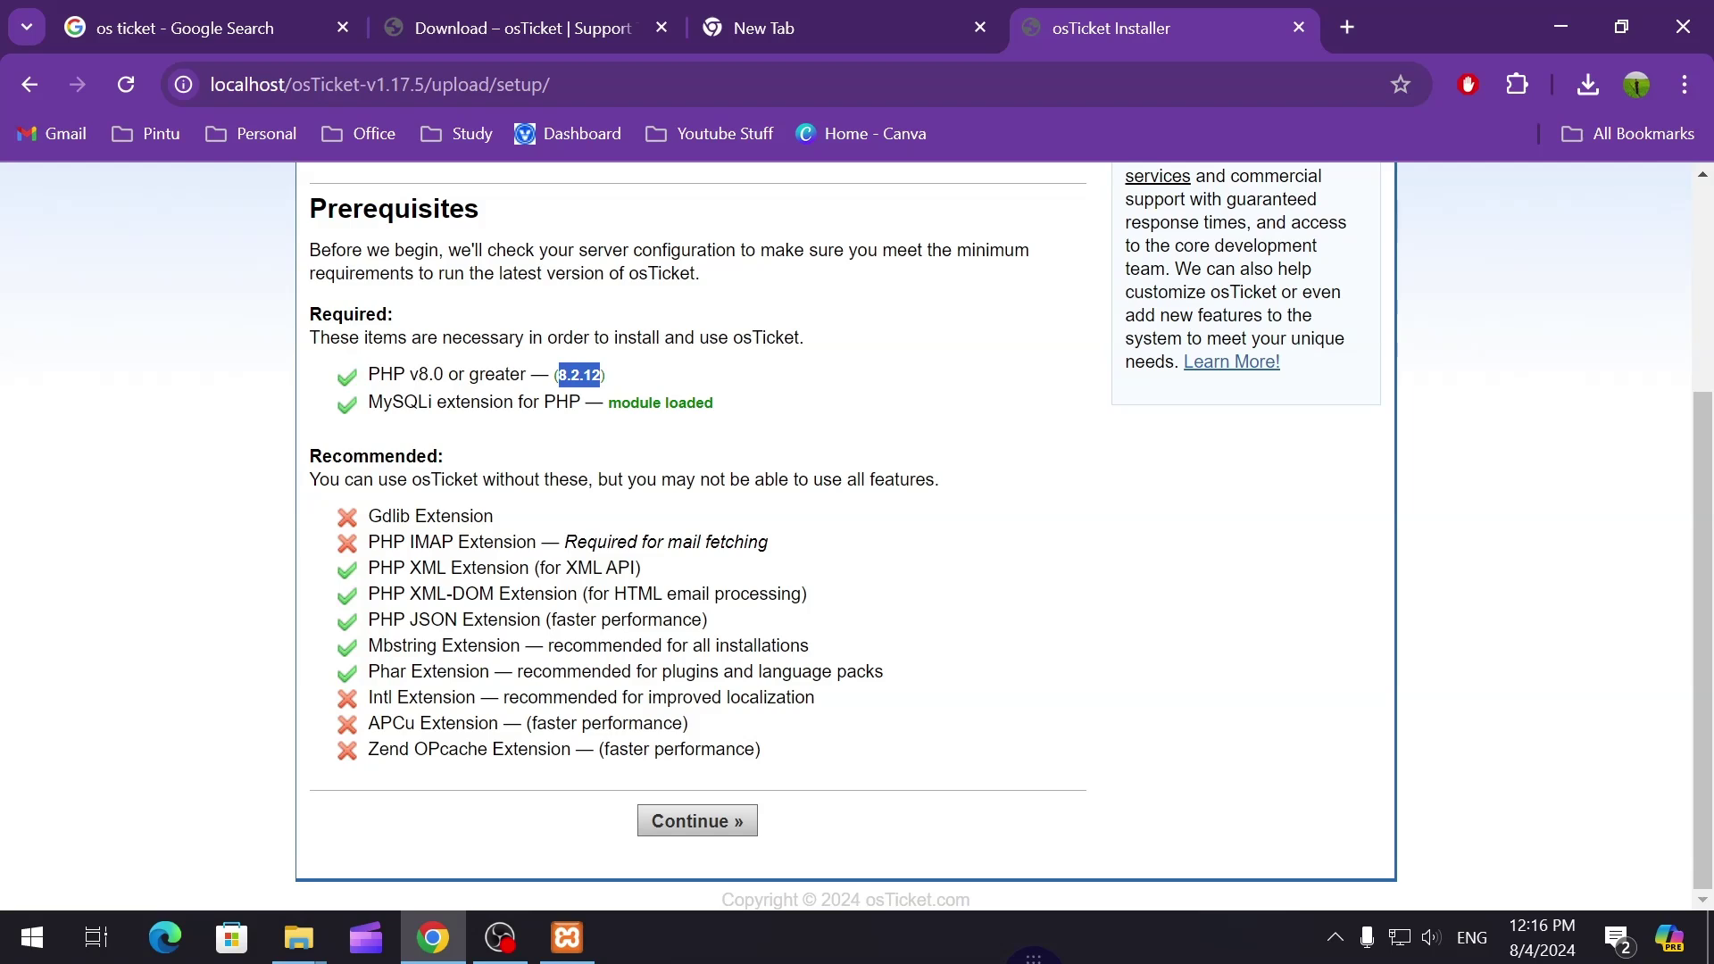
{"action": "left_click_drag", "start_coordinate": [406, 542], "coordinate": [458, 542]}
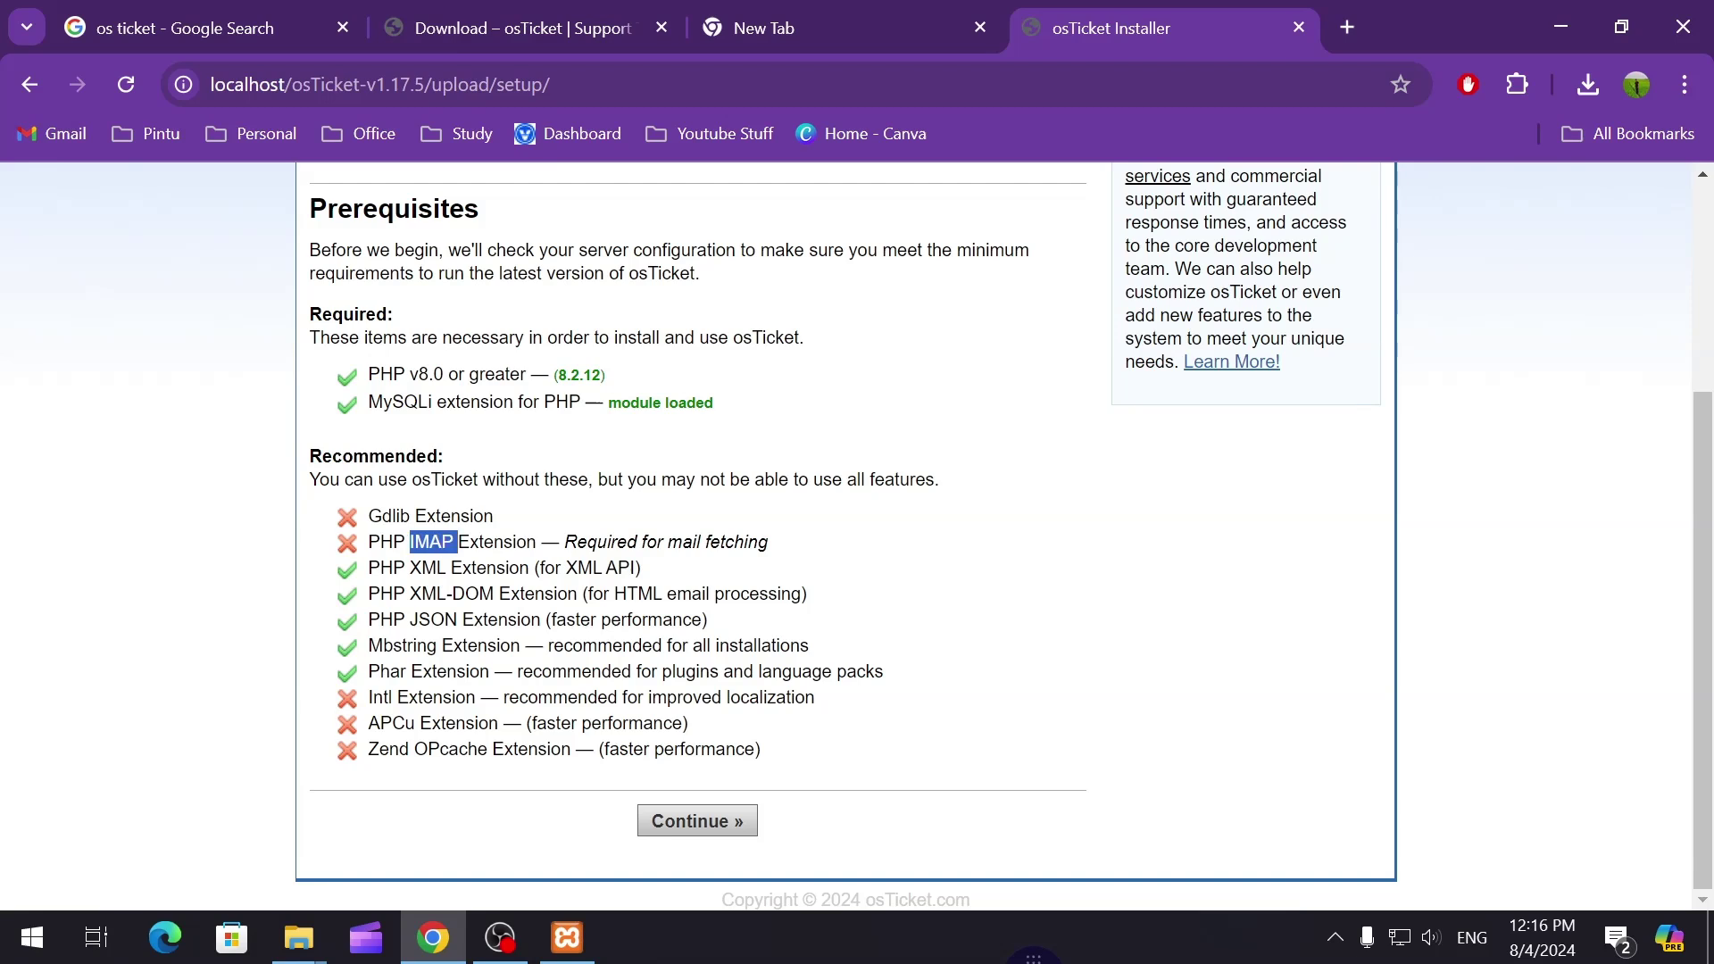
{"action": "left_click", "coordinate": [298, 937]}
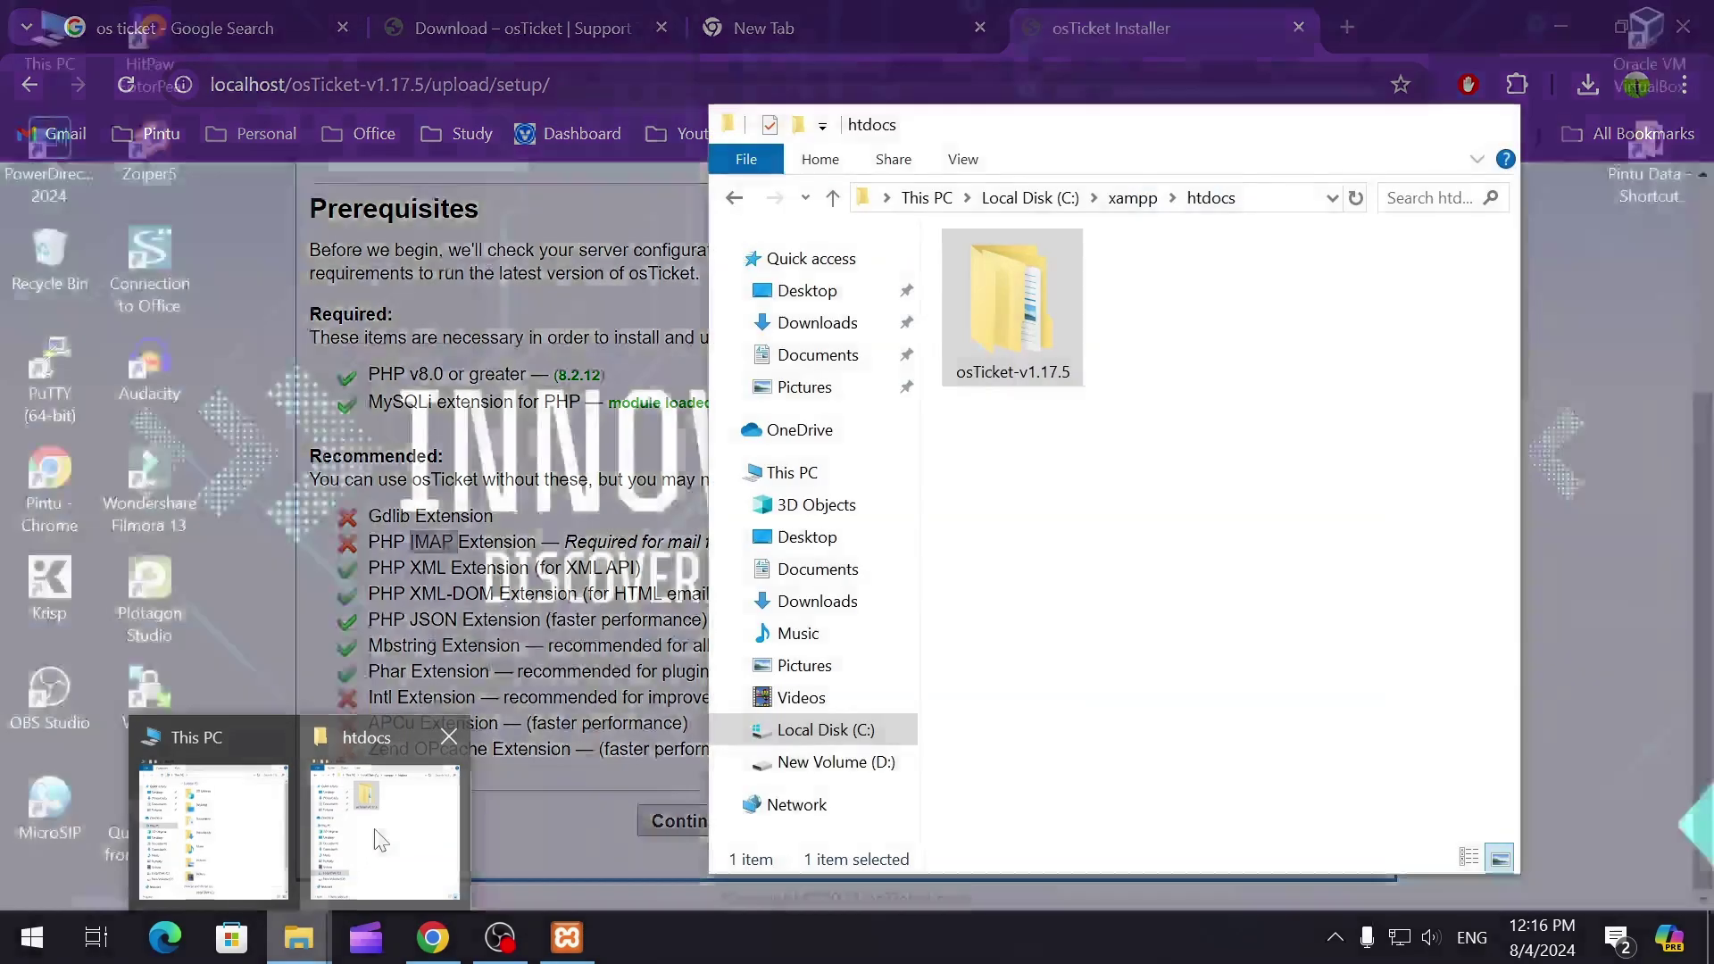
- Browse to C:\xampp\php and open php.ini in Notepad through Edit
{"action": "left_click", "coordinate": [353, 861]}
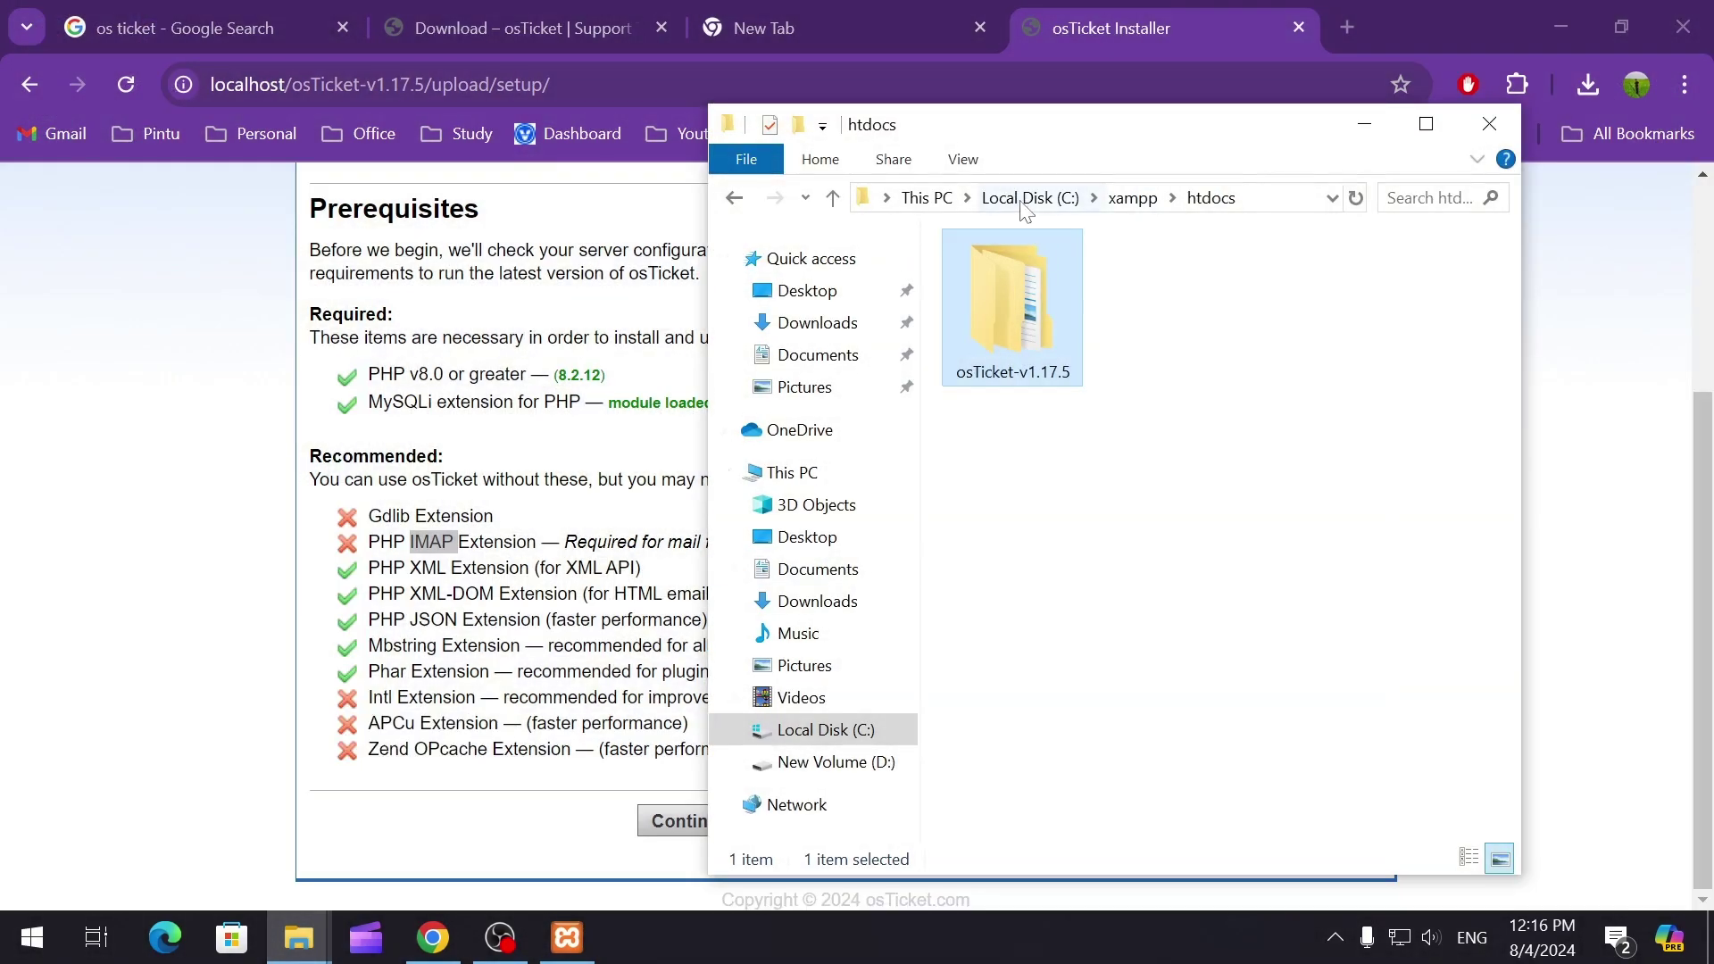
{"action": "left_click", "coordinate": [1040, 203]}
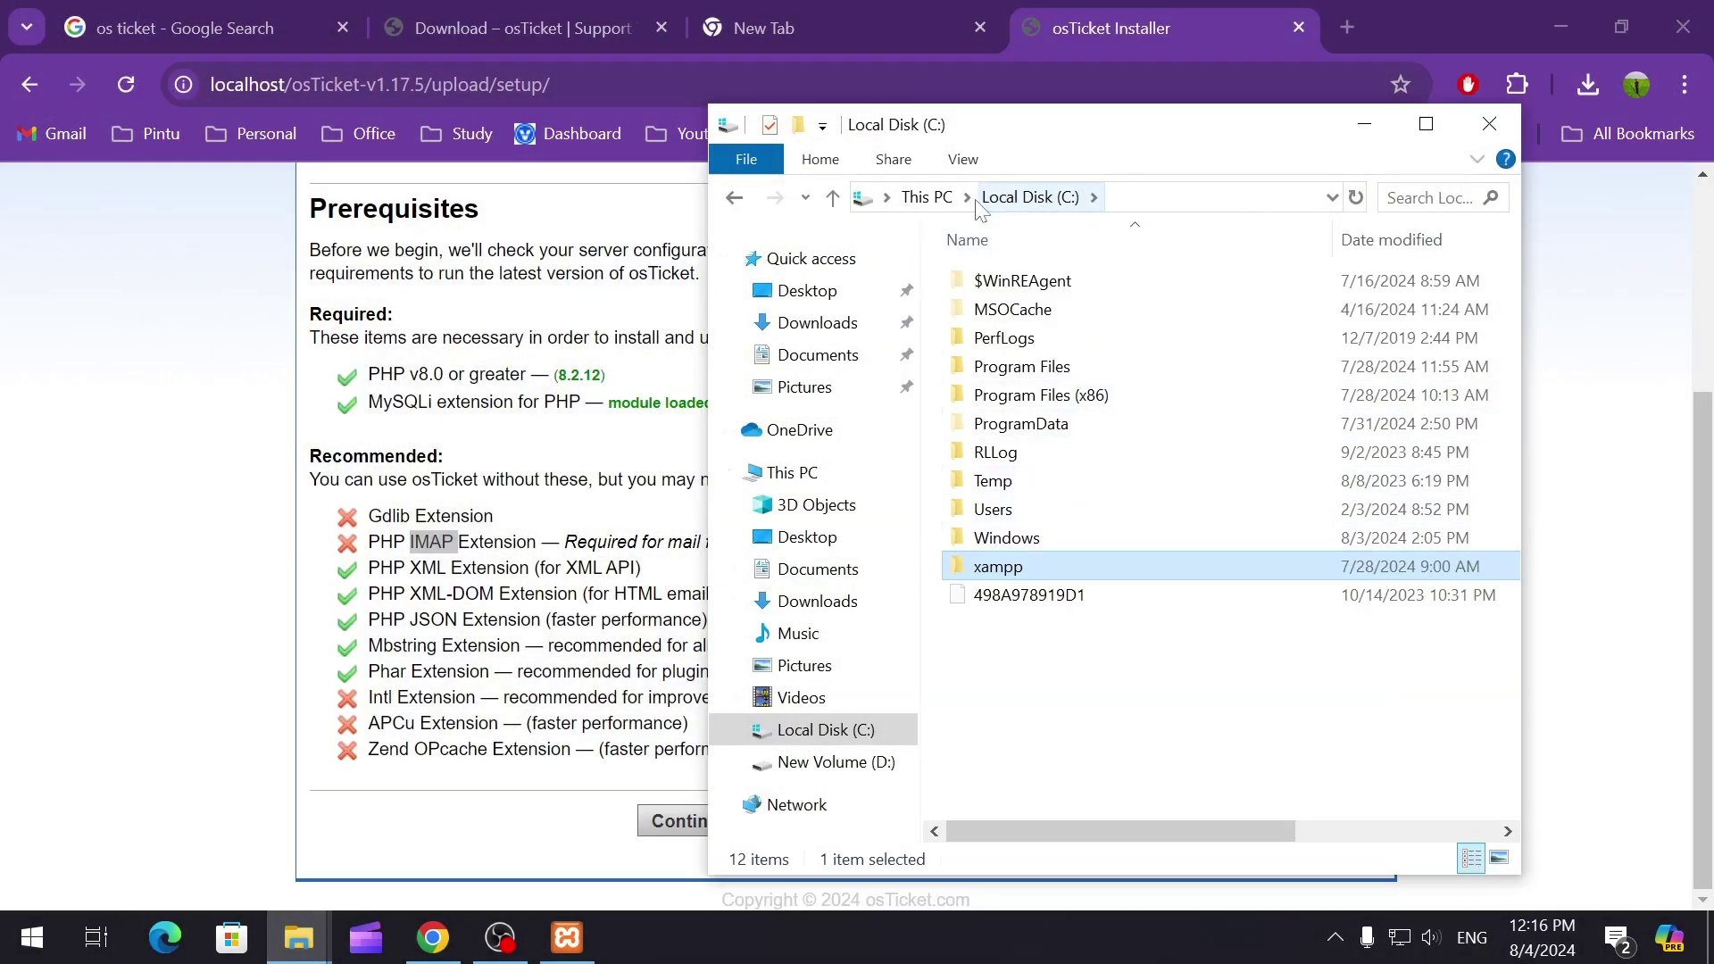
{"action": "double_click", "coordinate": [1002, 569]}
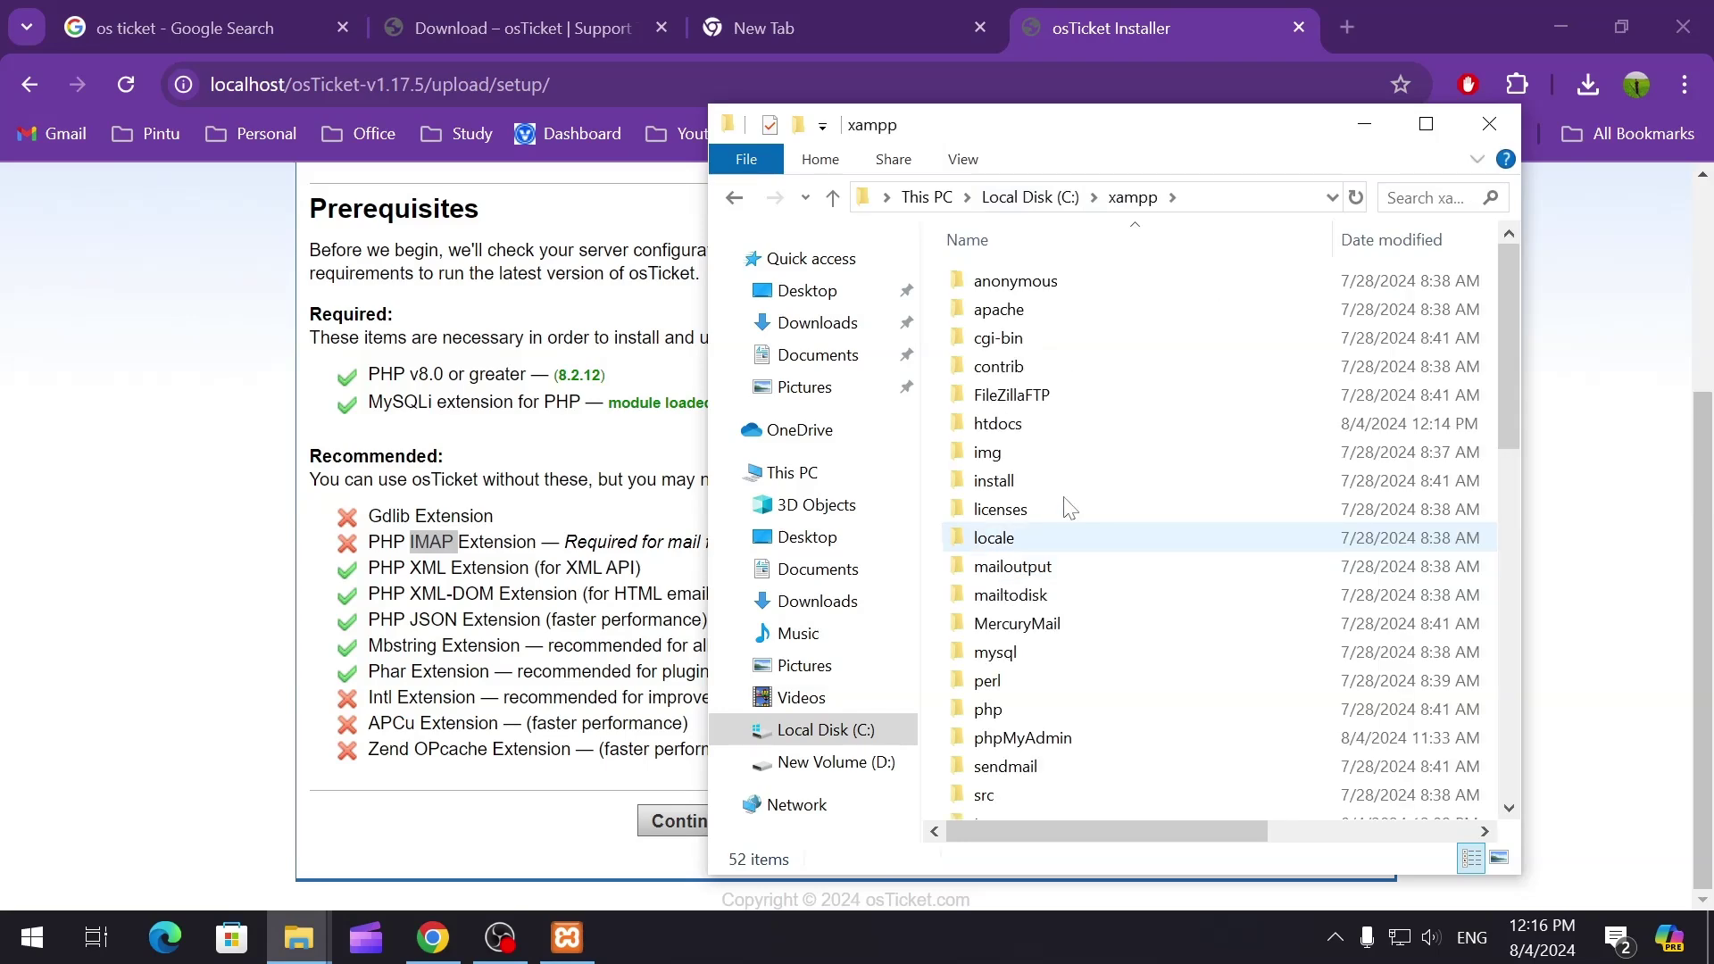
{"action": "scroll", "coordinate": [1072, 528], "scroll_direction": "down", "scroll_amount": 1}
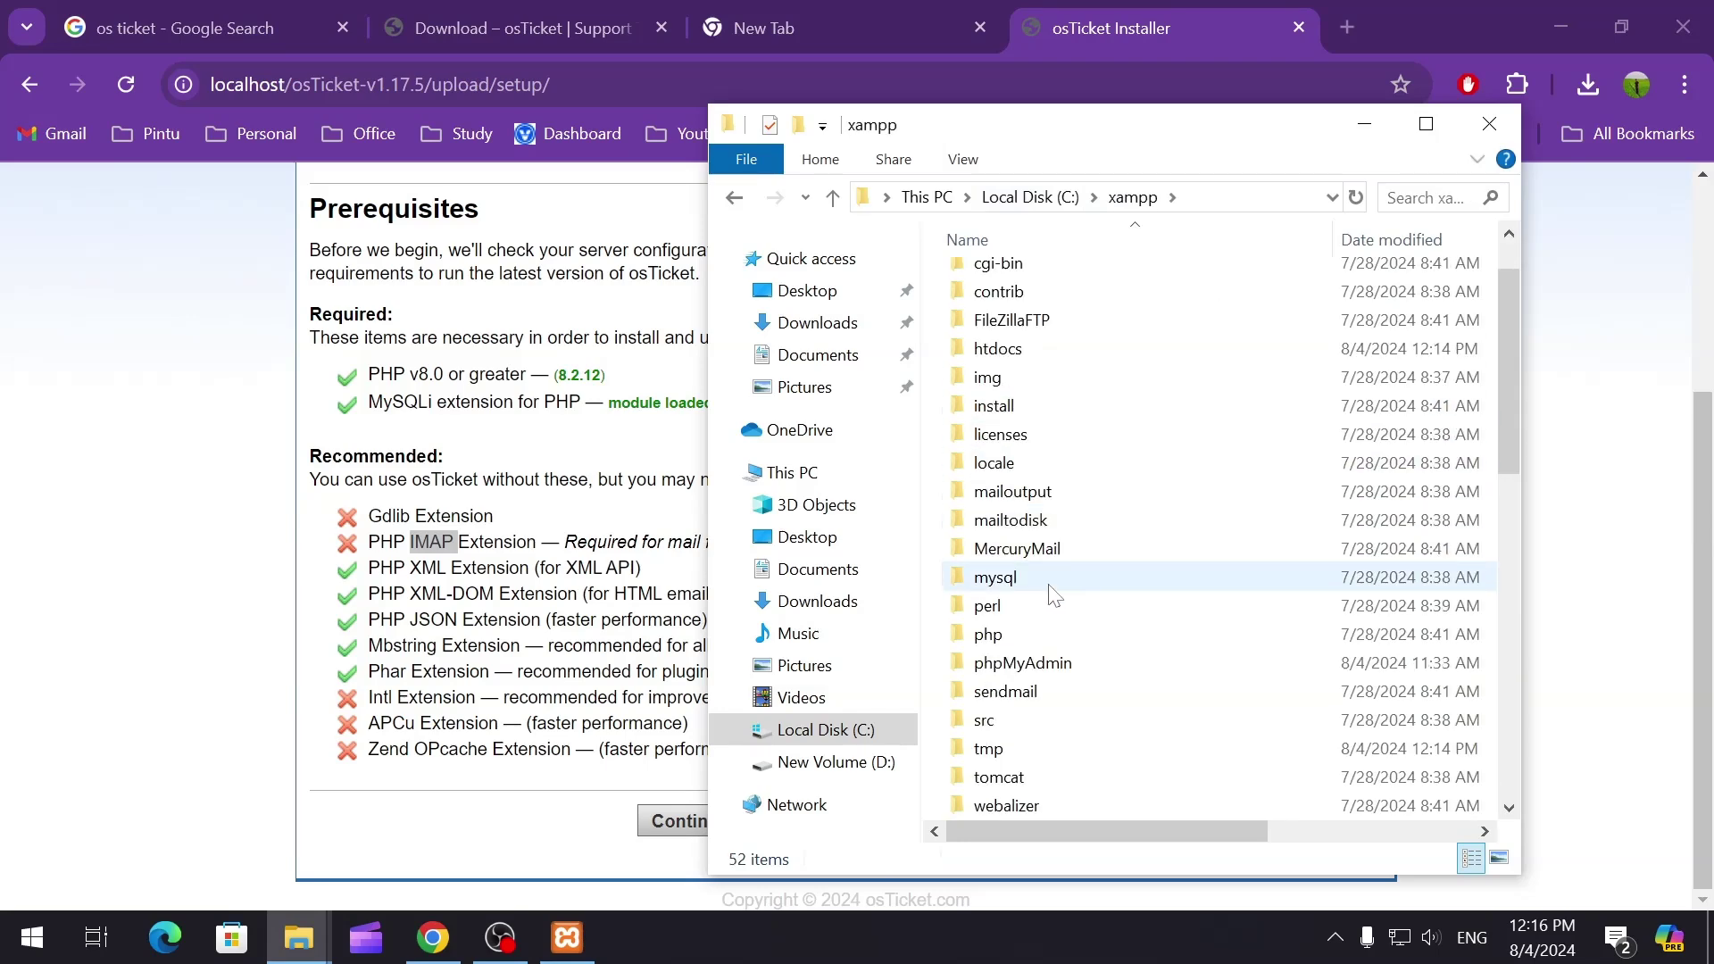
{"action": "double_click", "coordinate": [1025, 636]}
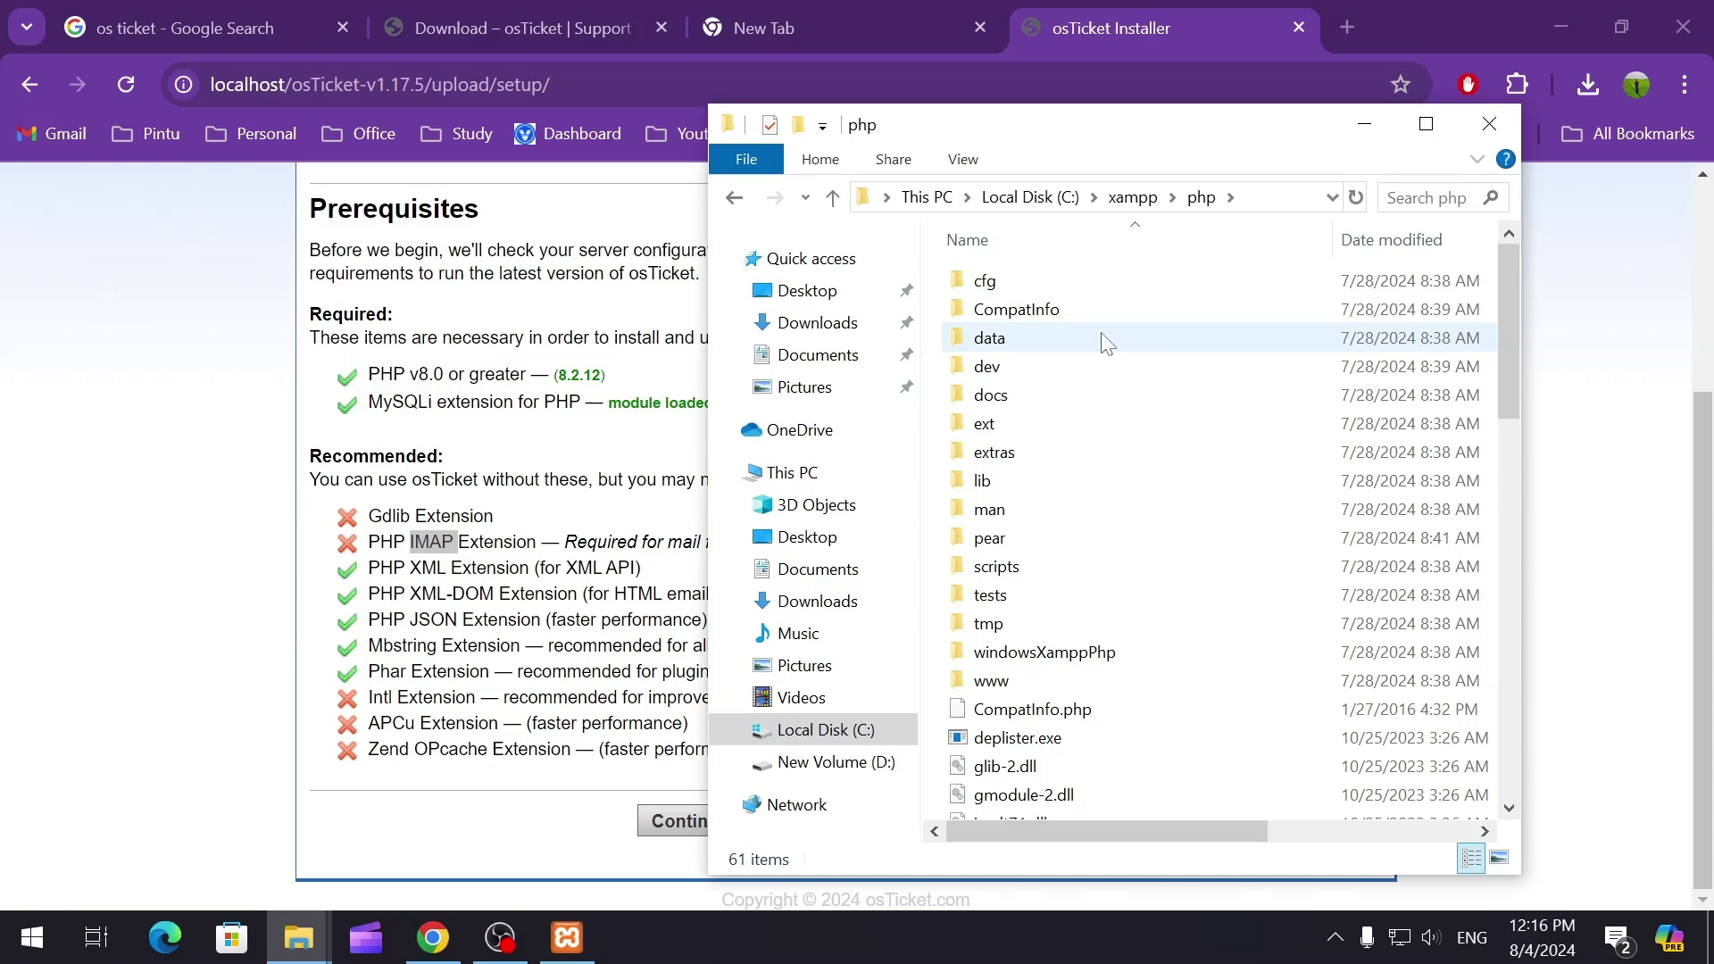
{"action": "scroll", "coordinate": [1106, 344], "scroll_direction": "down", "scroll_amount": 14}
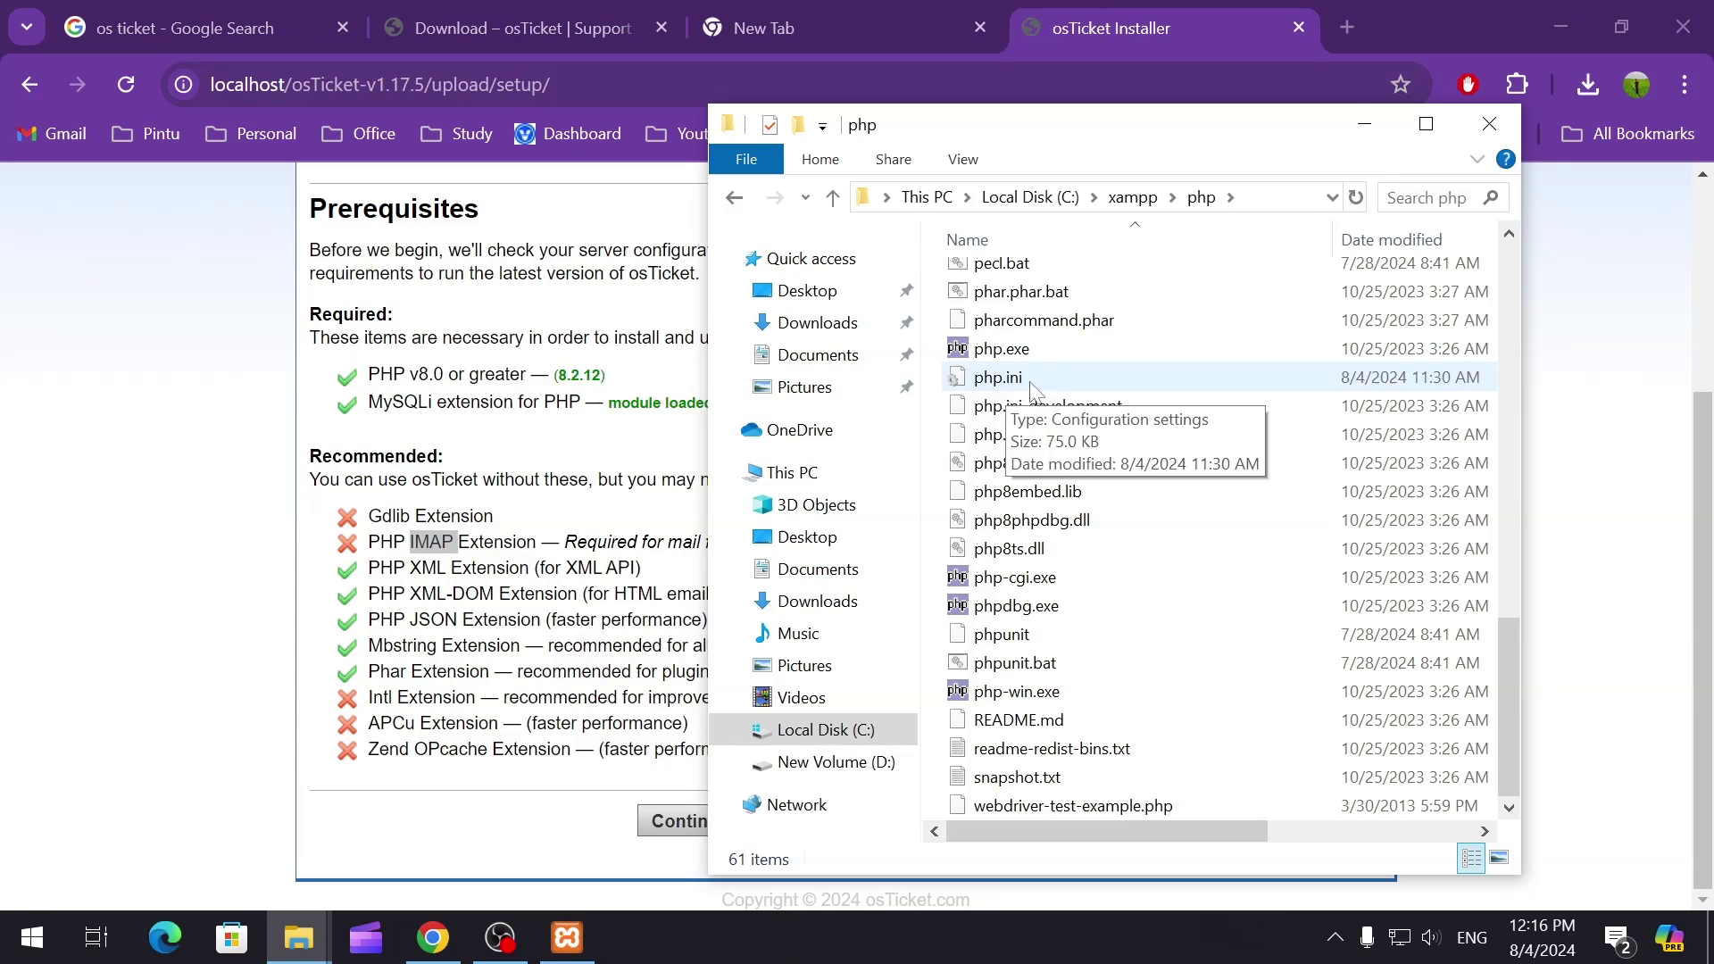
{"action": "left_click", "coordinate": [997, 382]}
{"action": "right_click", "coordinate": [997, 384]}
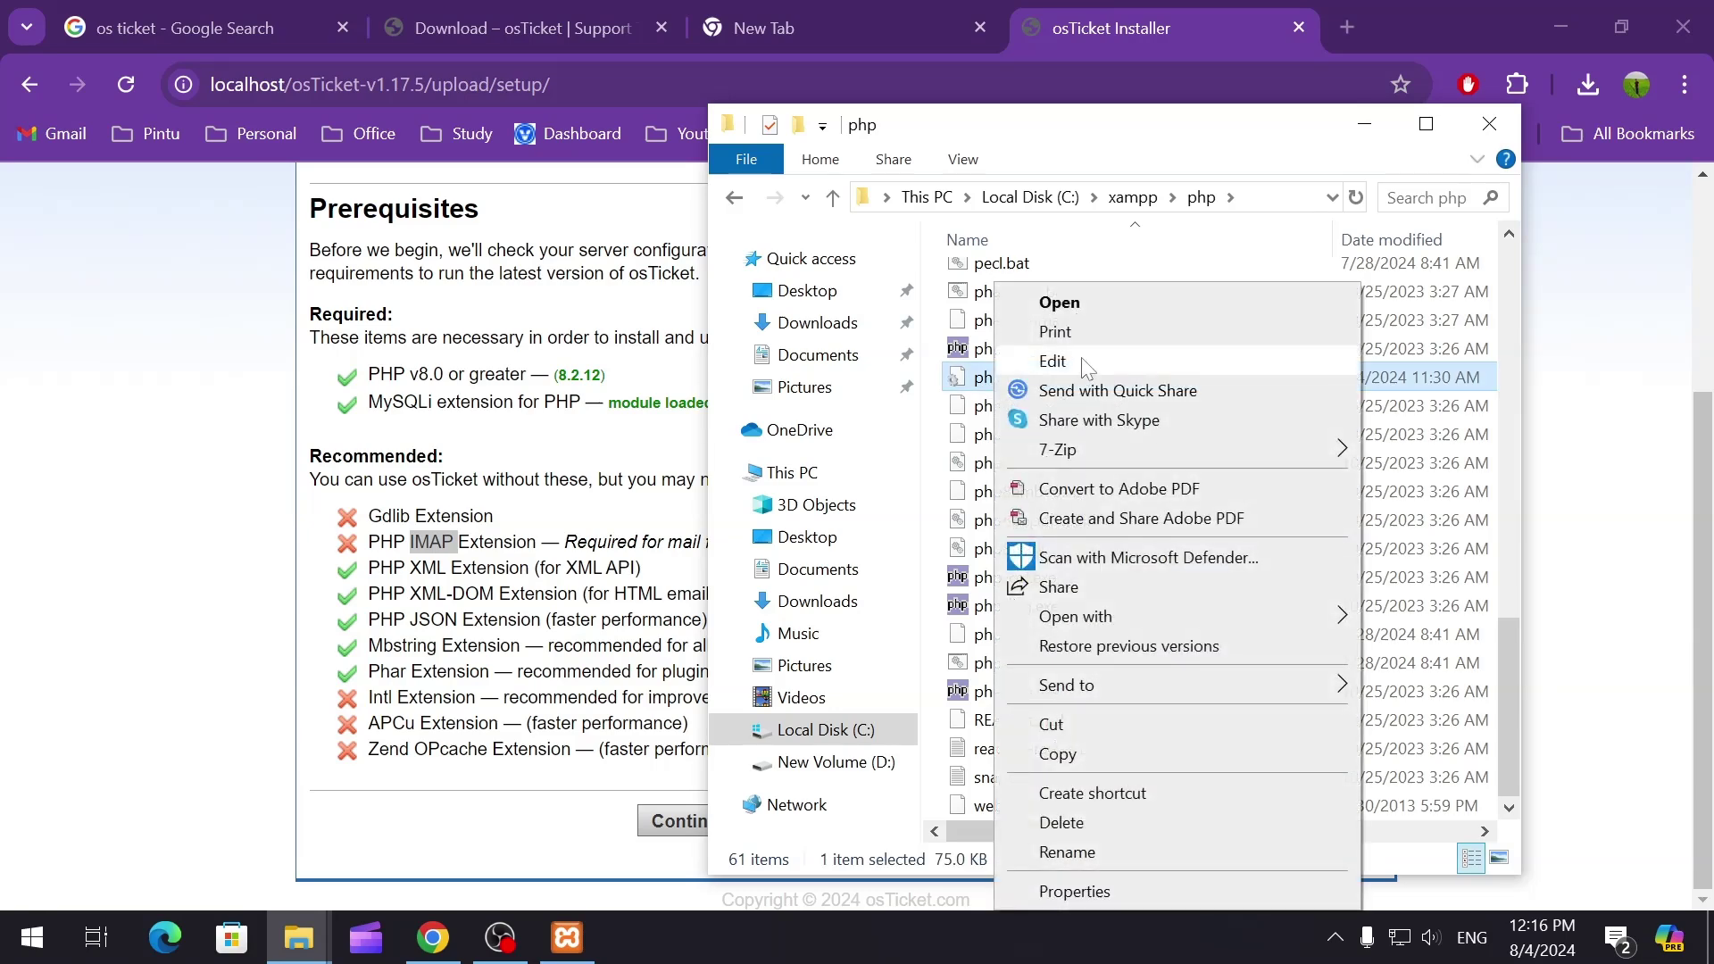
{"action": "left_click", "coordinate": [1080, 358]}
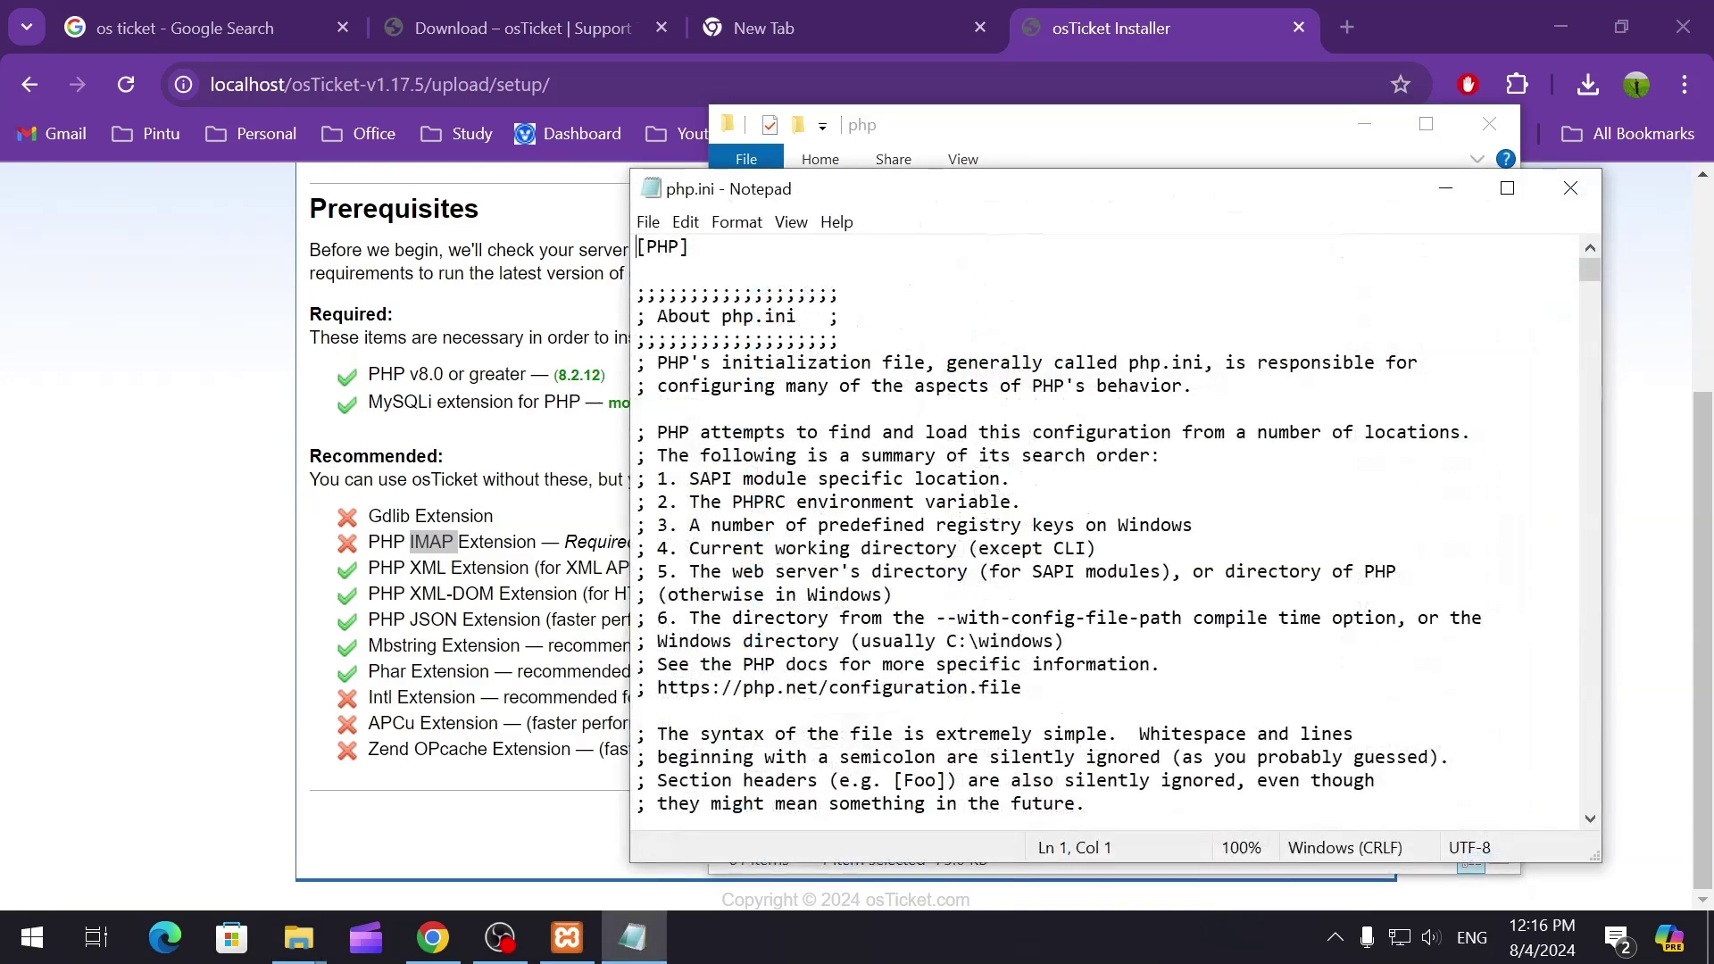
- Find the extension=imap line in php.ini and delete its leading comment character
{"action": "key", "text": "ctrl+f"}
{"action": "type", "text": "IMAP"}
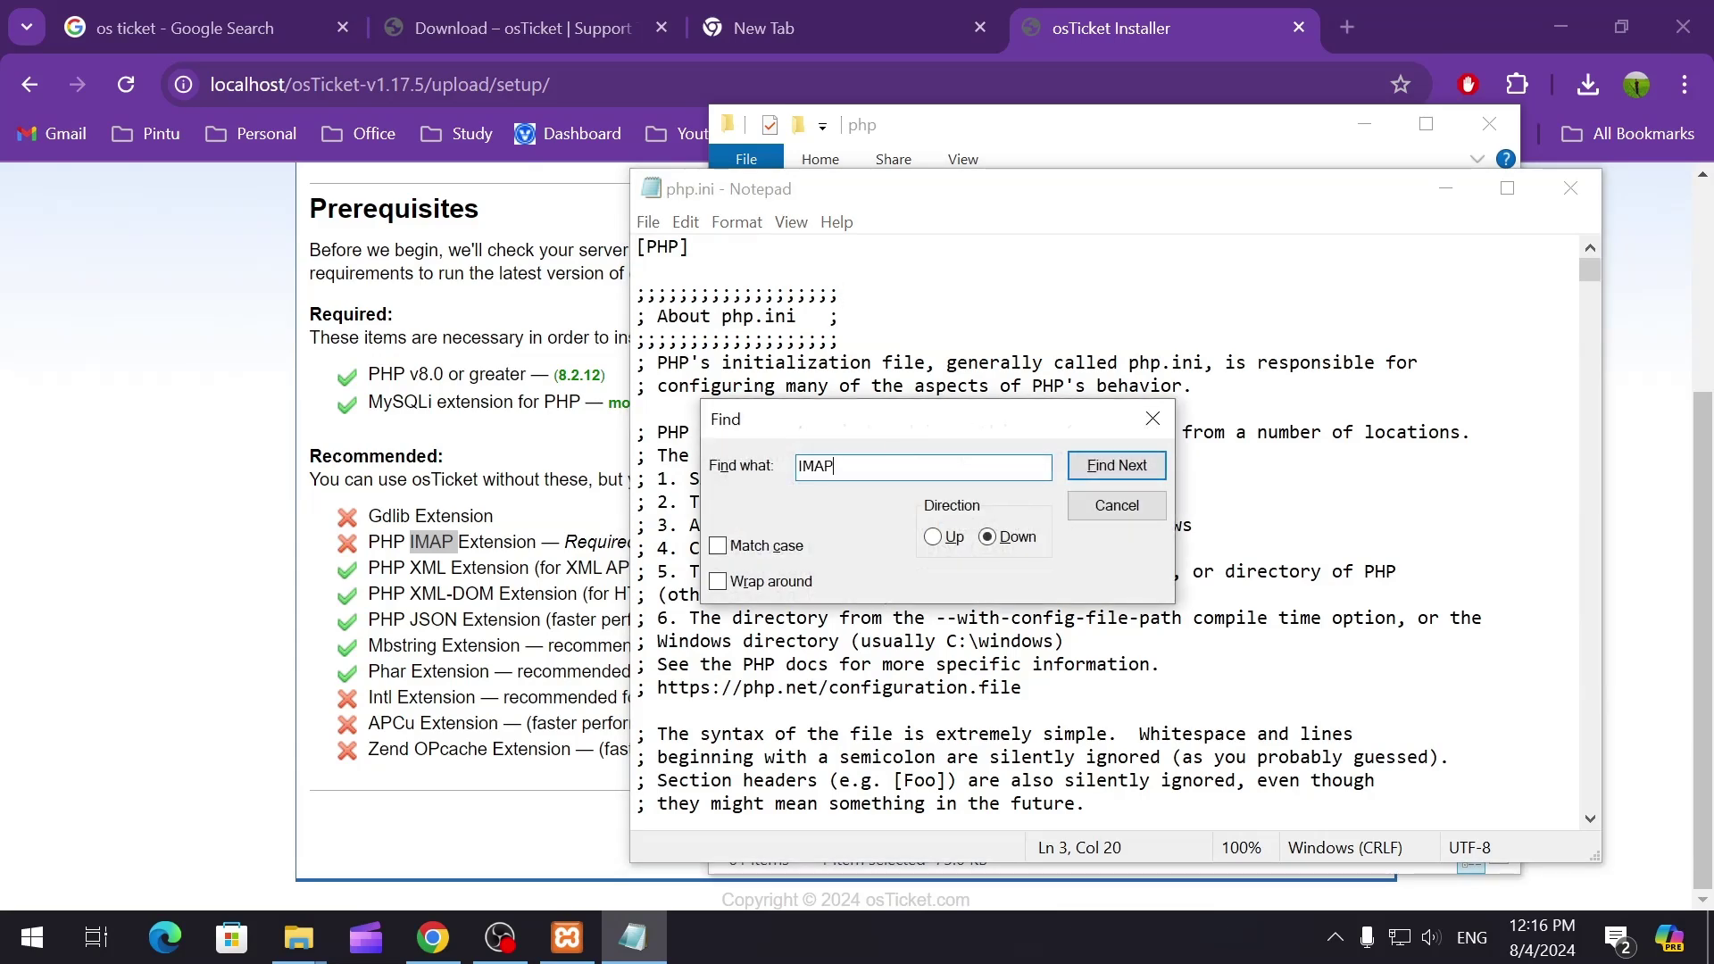
{"action": "left_click", "coordinate": [1116, 465]}
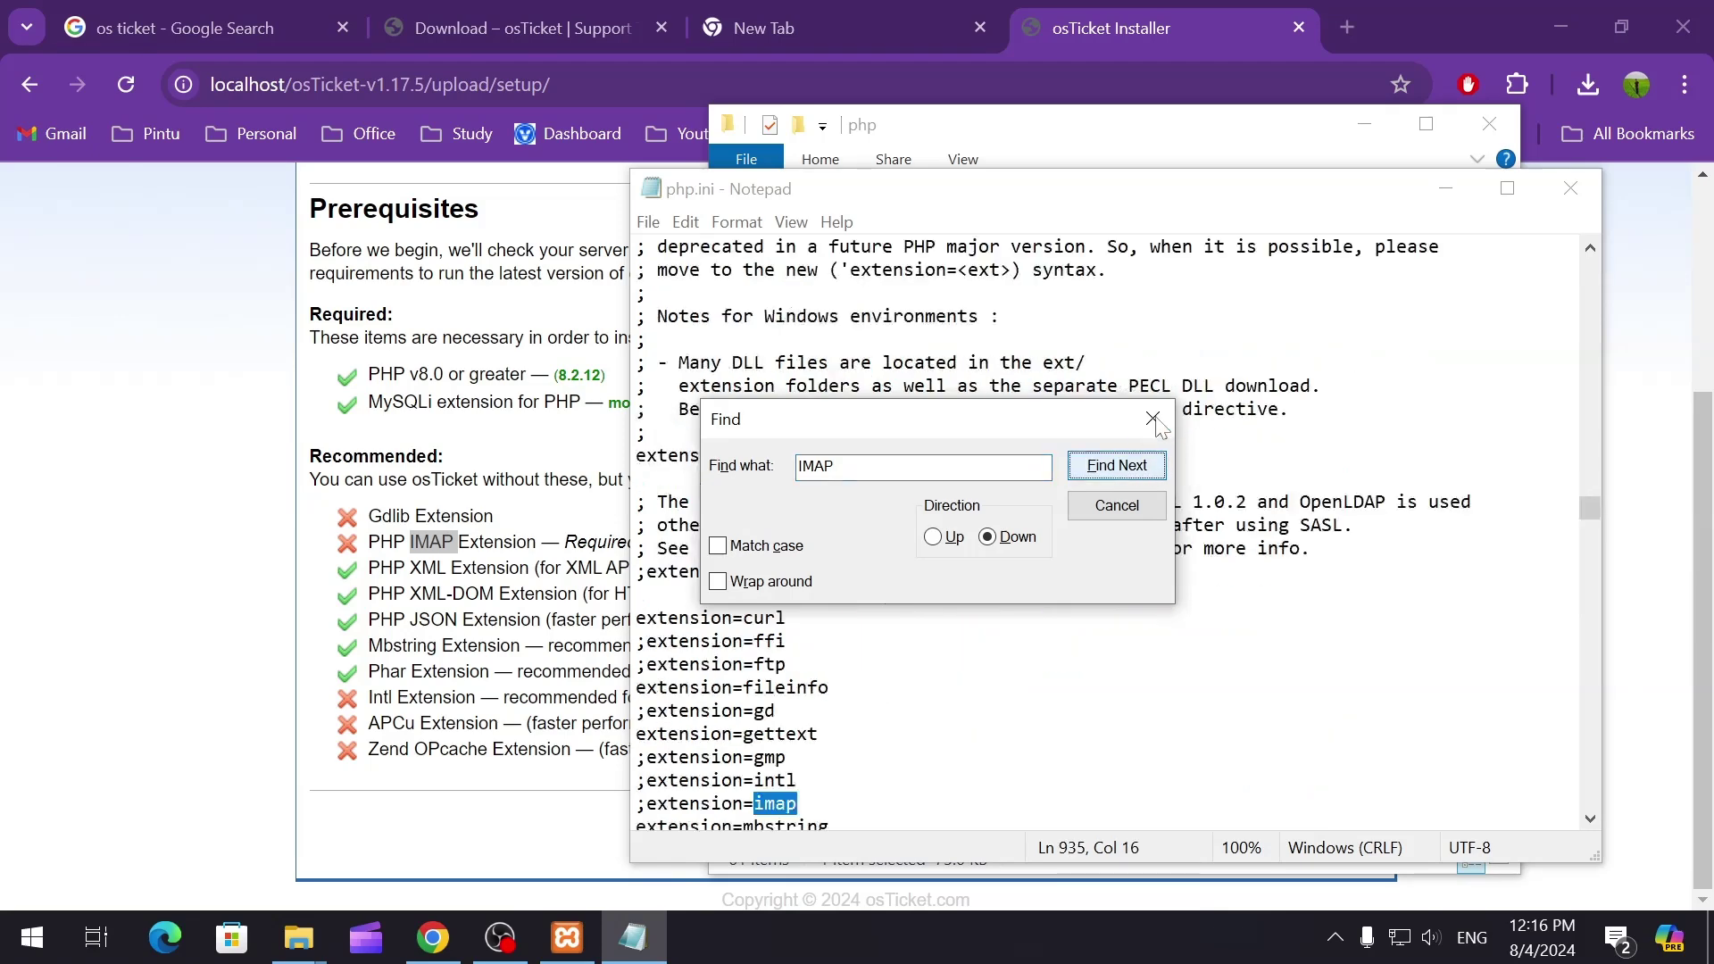
{"action": "key", "text": "Escape"}
{"action": "scroll", "coordinate": [1106, 536], "scroll_direction": "down", "scroll_amount": 2}
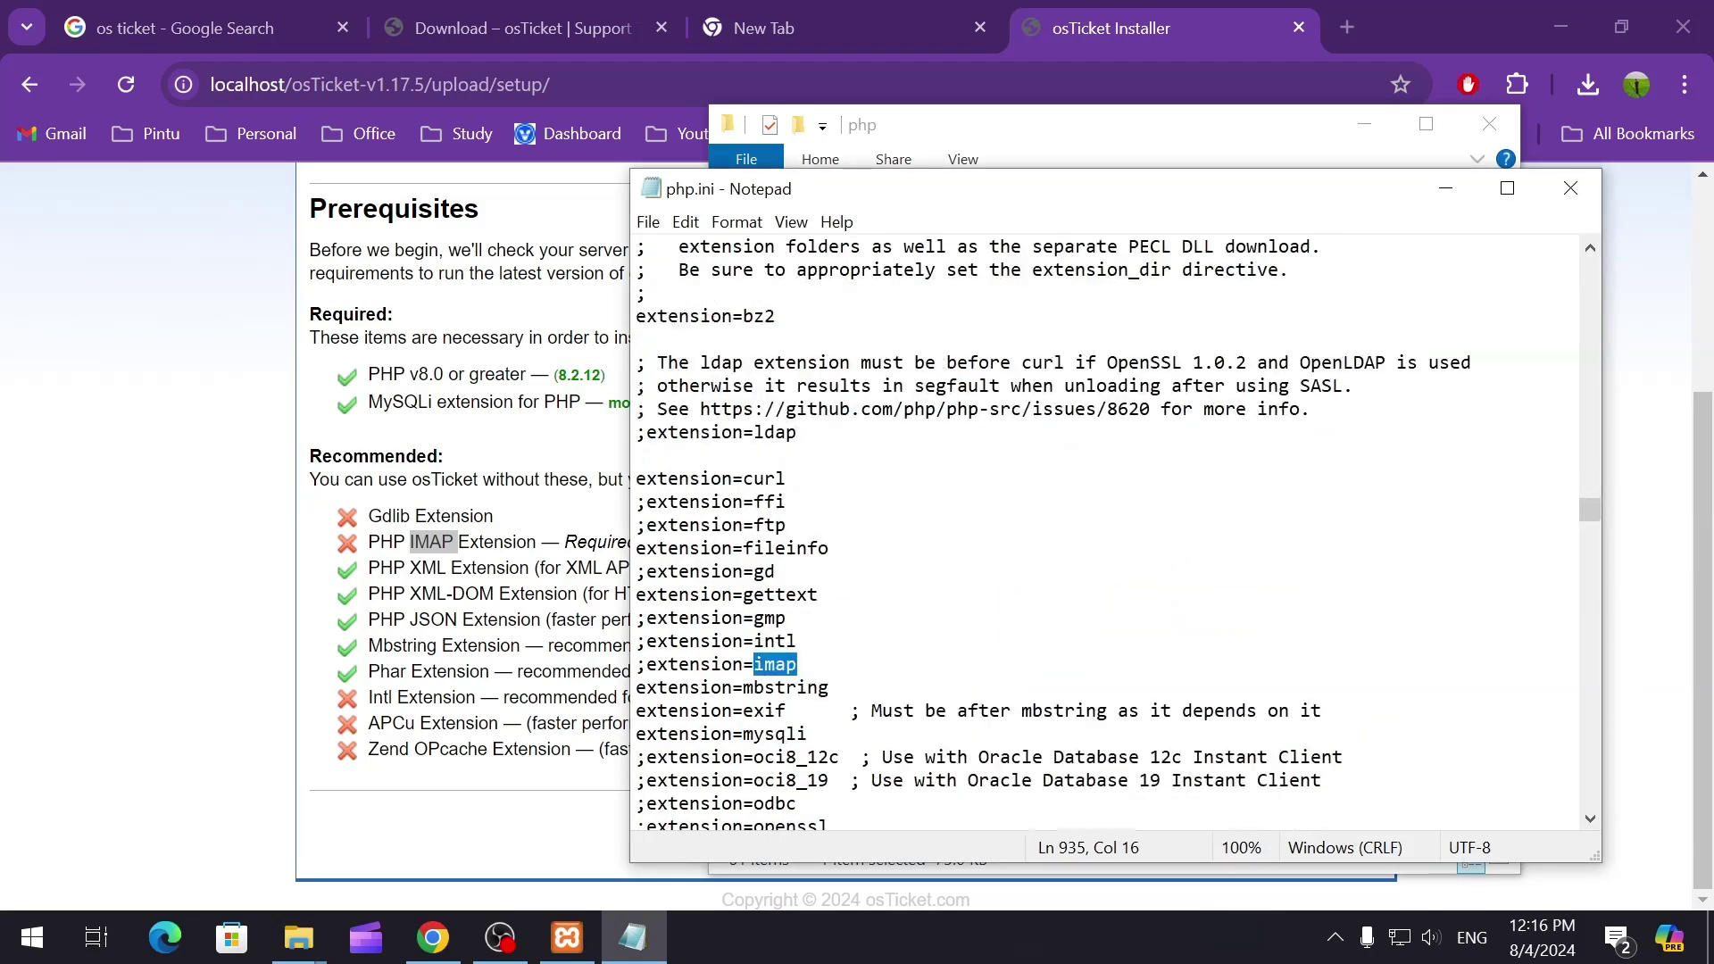
{"action": "left_click", "coordinate": [646, 664]}
{"action": "key", "text": "BackSpace"}
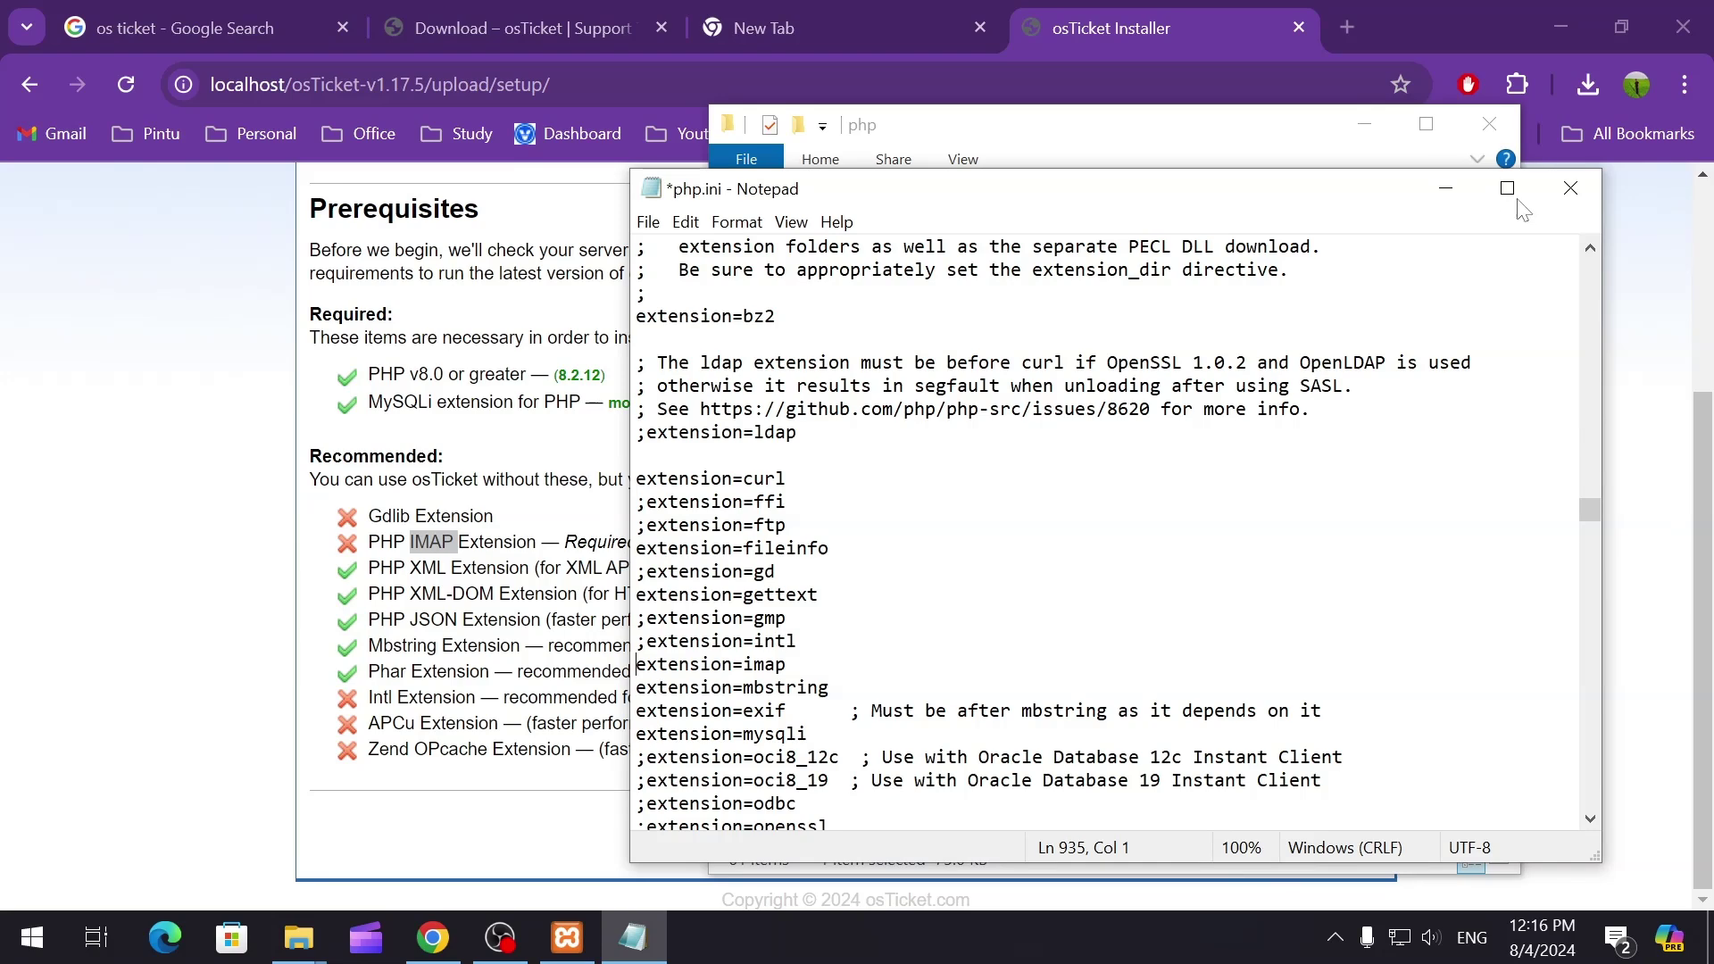
- Close php.ini without saving and return to the osTicket installer in Chrome
{"action": "left_click", "coordinate": [1570, 188]}
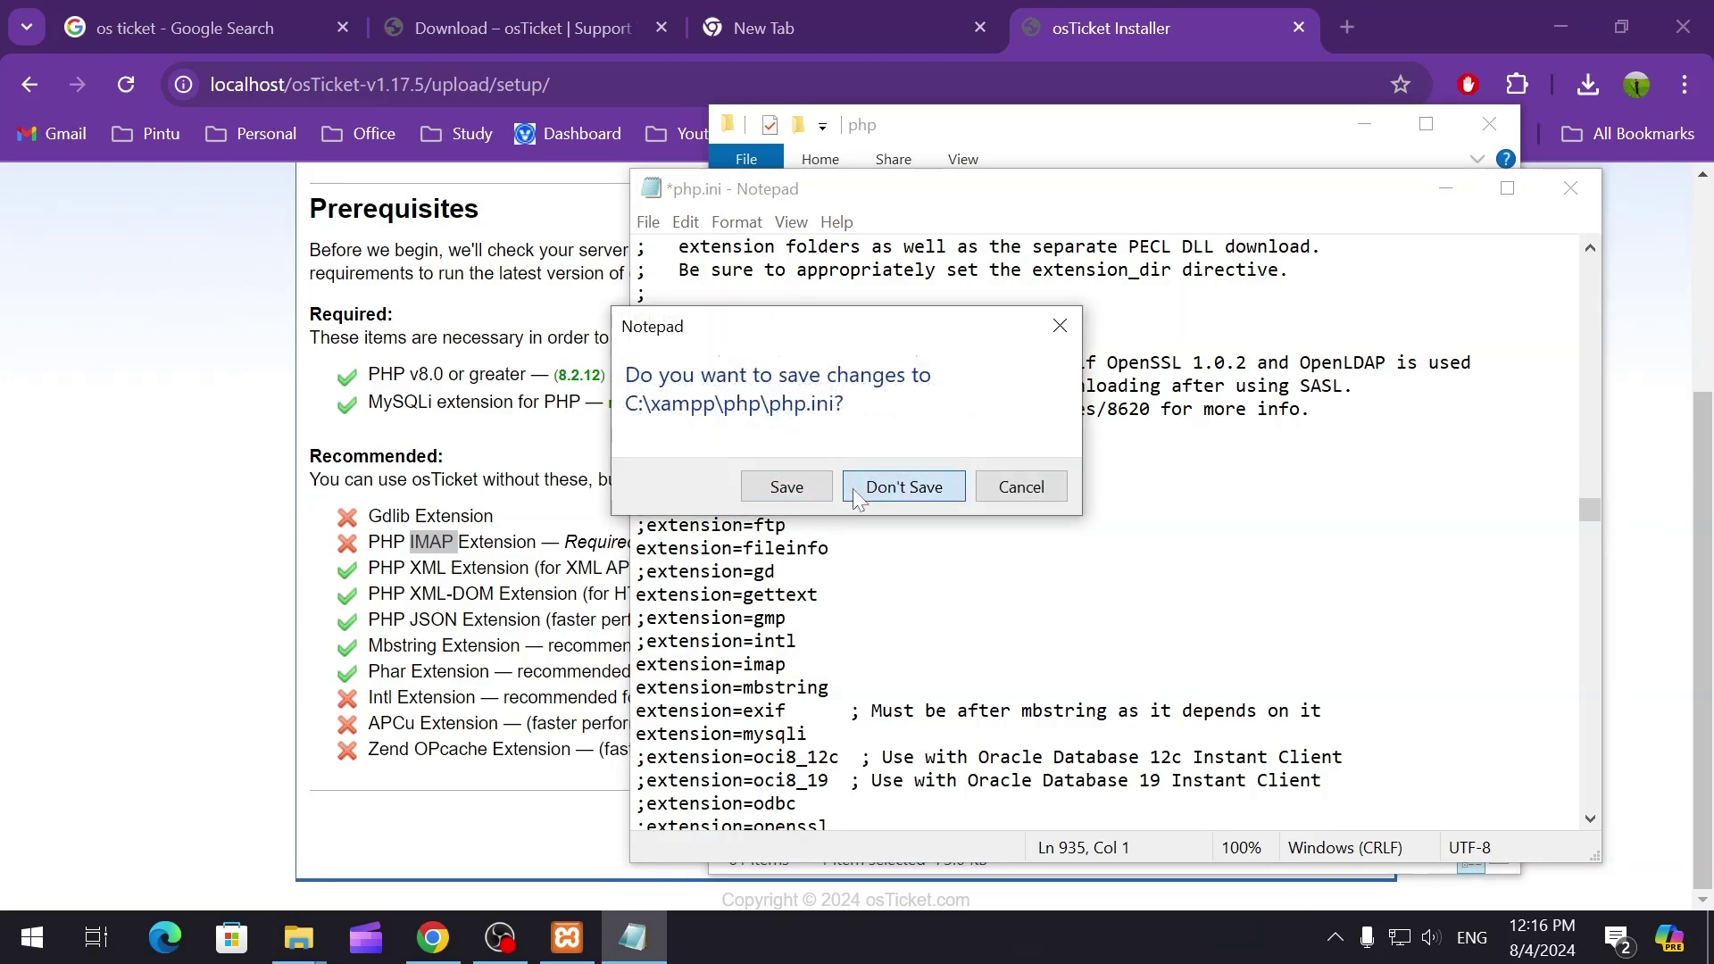
{"action": "left_click", "coordinate": [903, 486]}
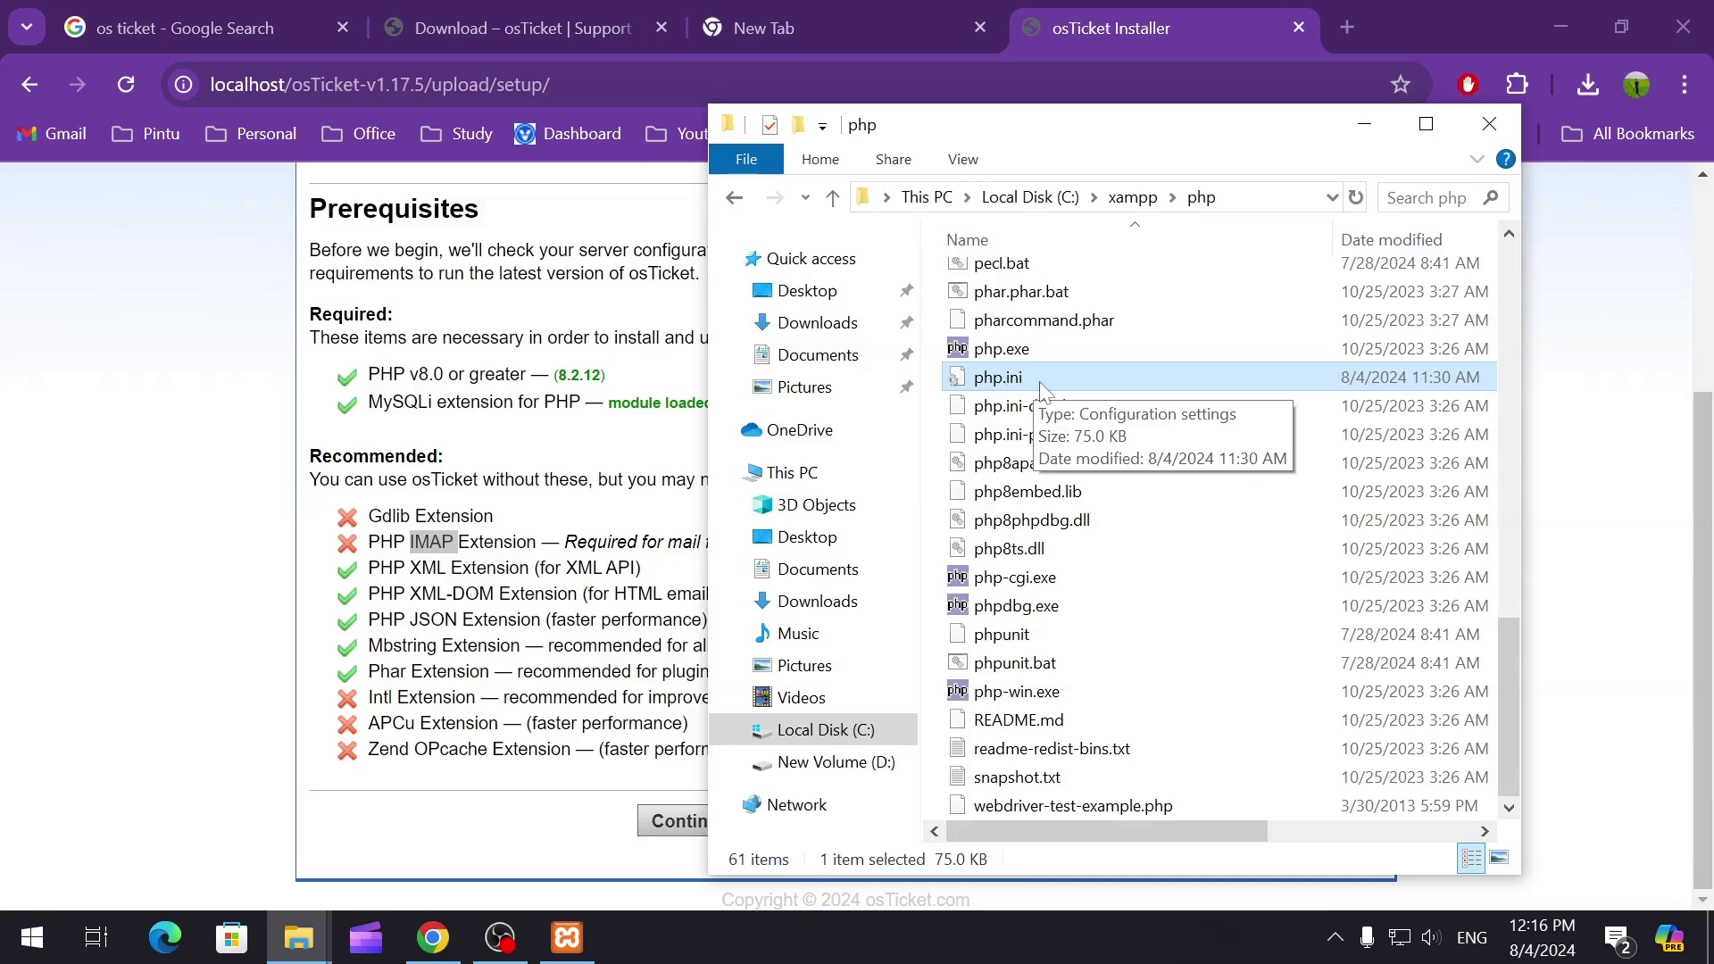
{"action": "key", "text": "alt+Tab"}
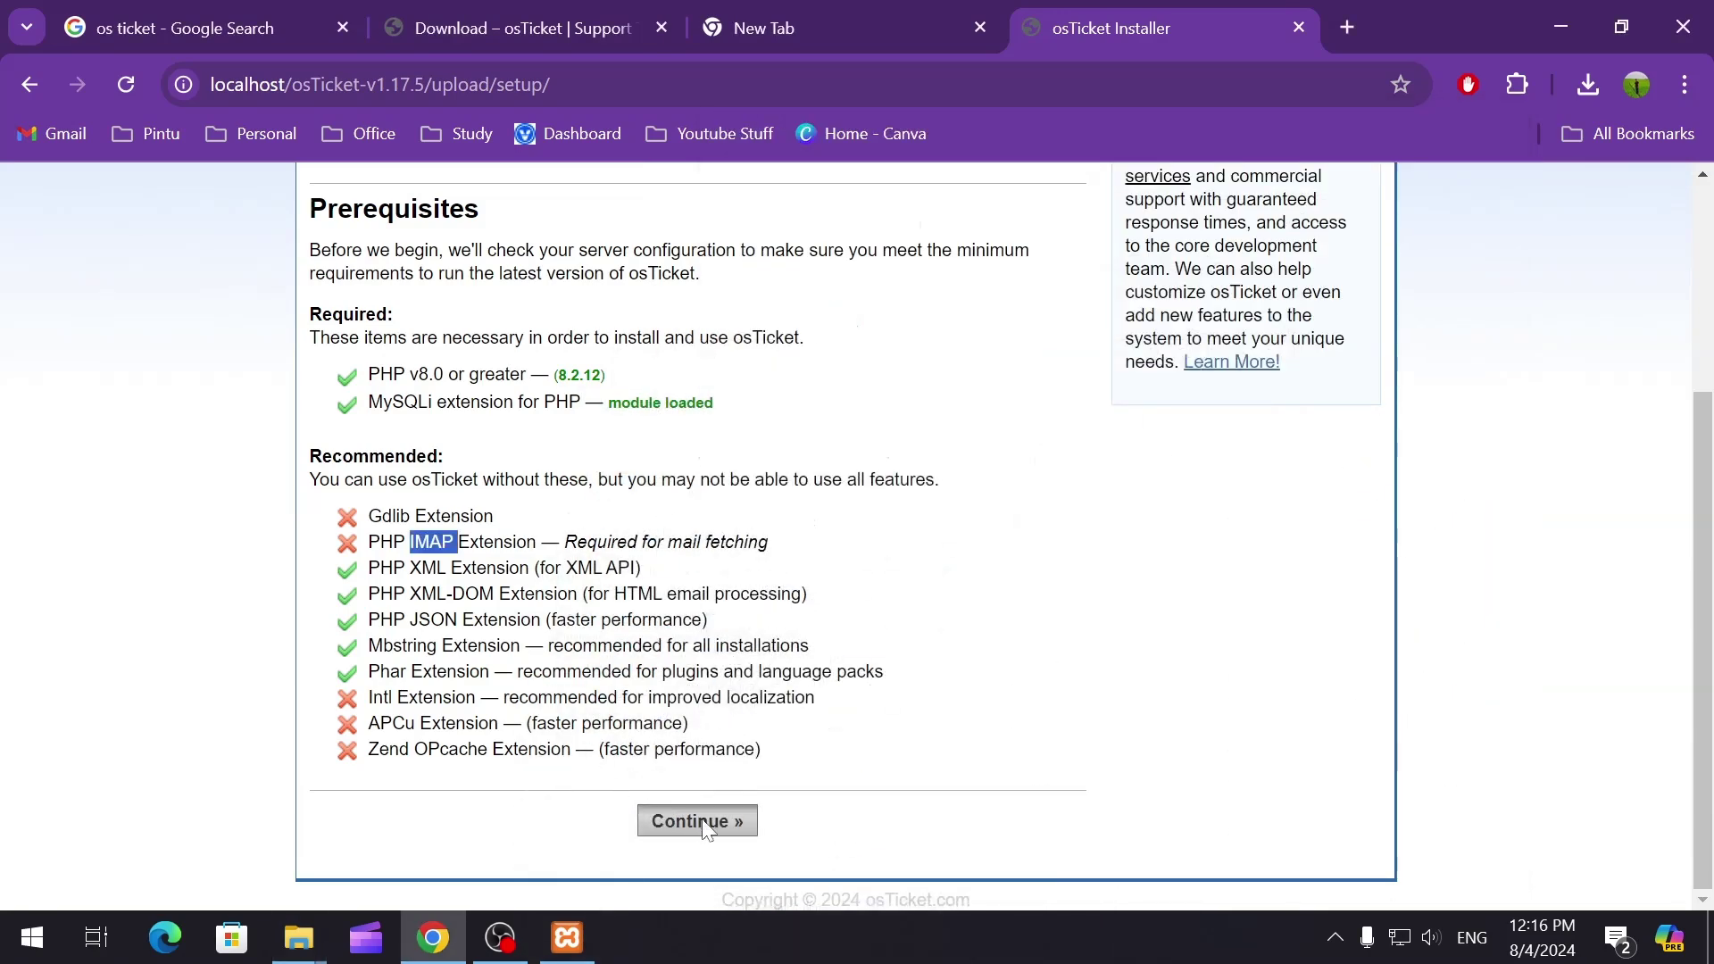
- Continue past the prerequisites and copy 'ost-config.php' from the Configuration file missing message
{"action": "left_click", "coordinate": [697, 822]}
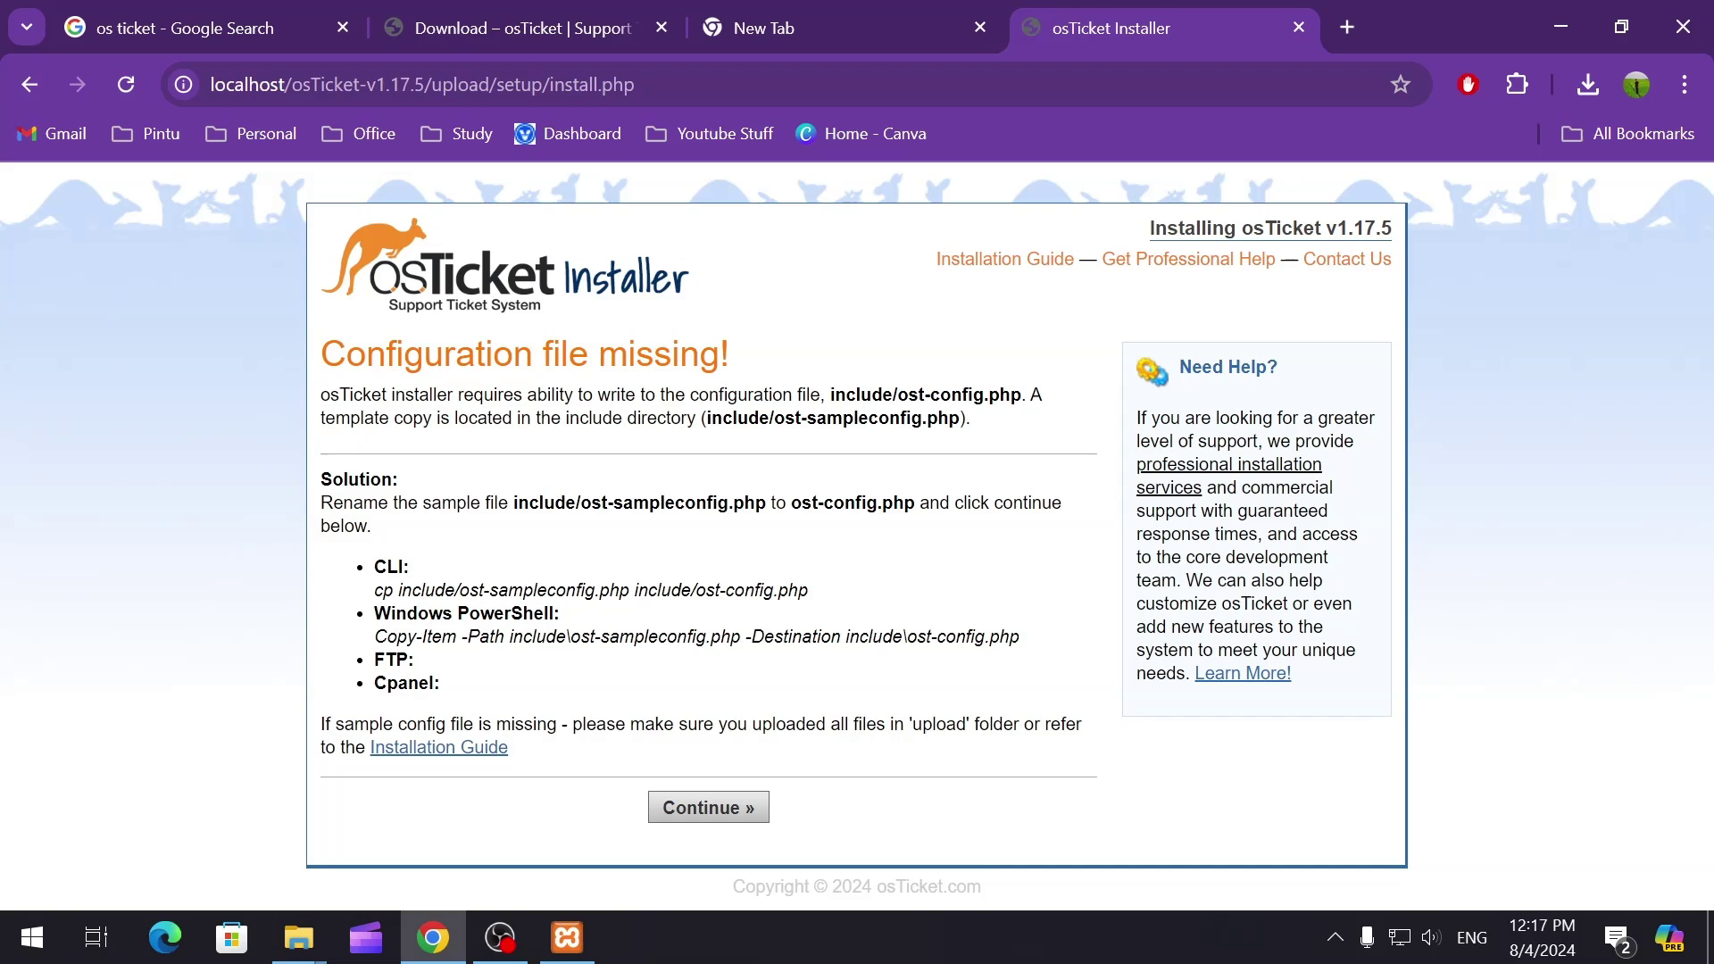
{"action": "left_click_drag", "start_coordinate": [831, 394], "coordinate": [1012, 395]}
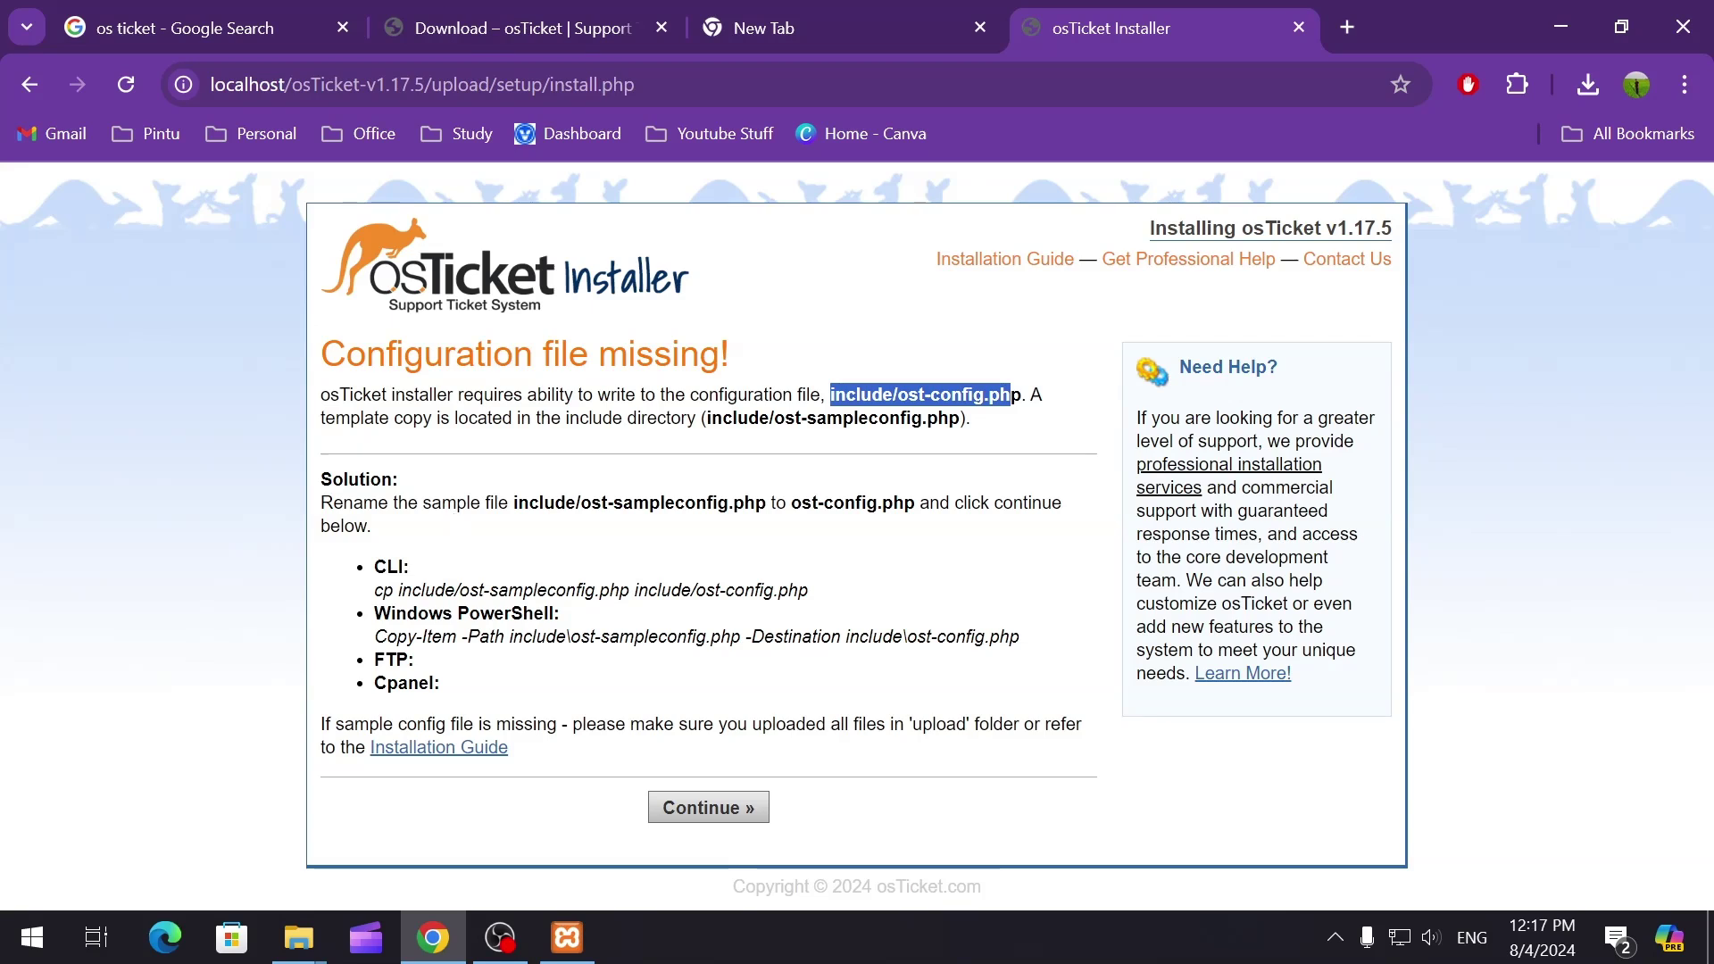
{"action": "left_click_drag", "start_coordinate": [580, 502], "coordinate": [790, 503]}
{"action": "right_click", "coordinate": [795, 504]}
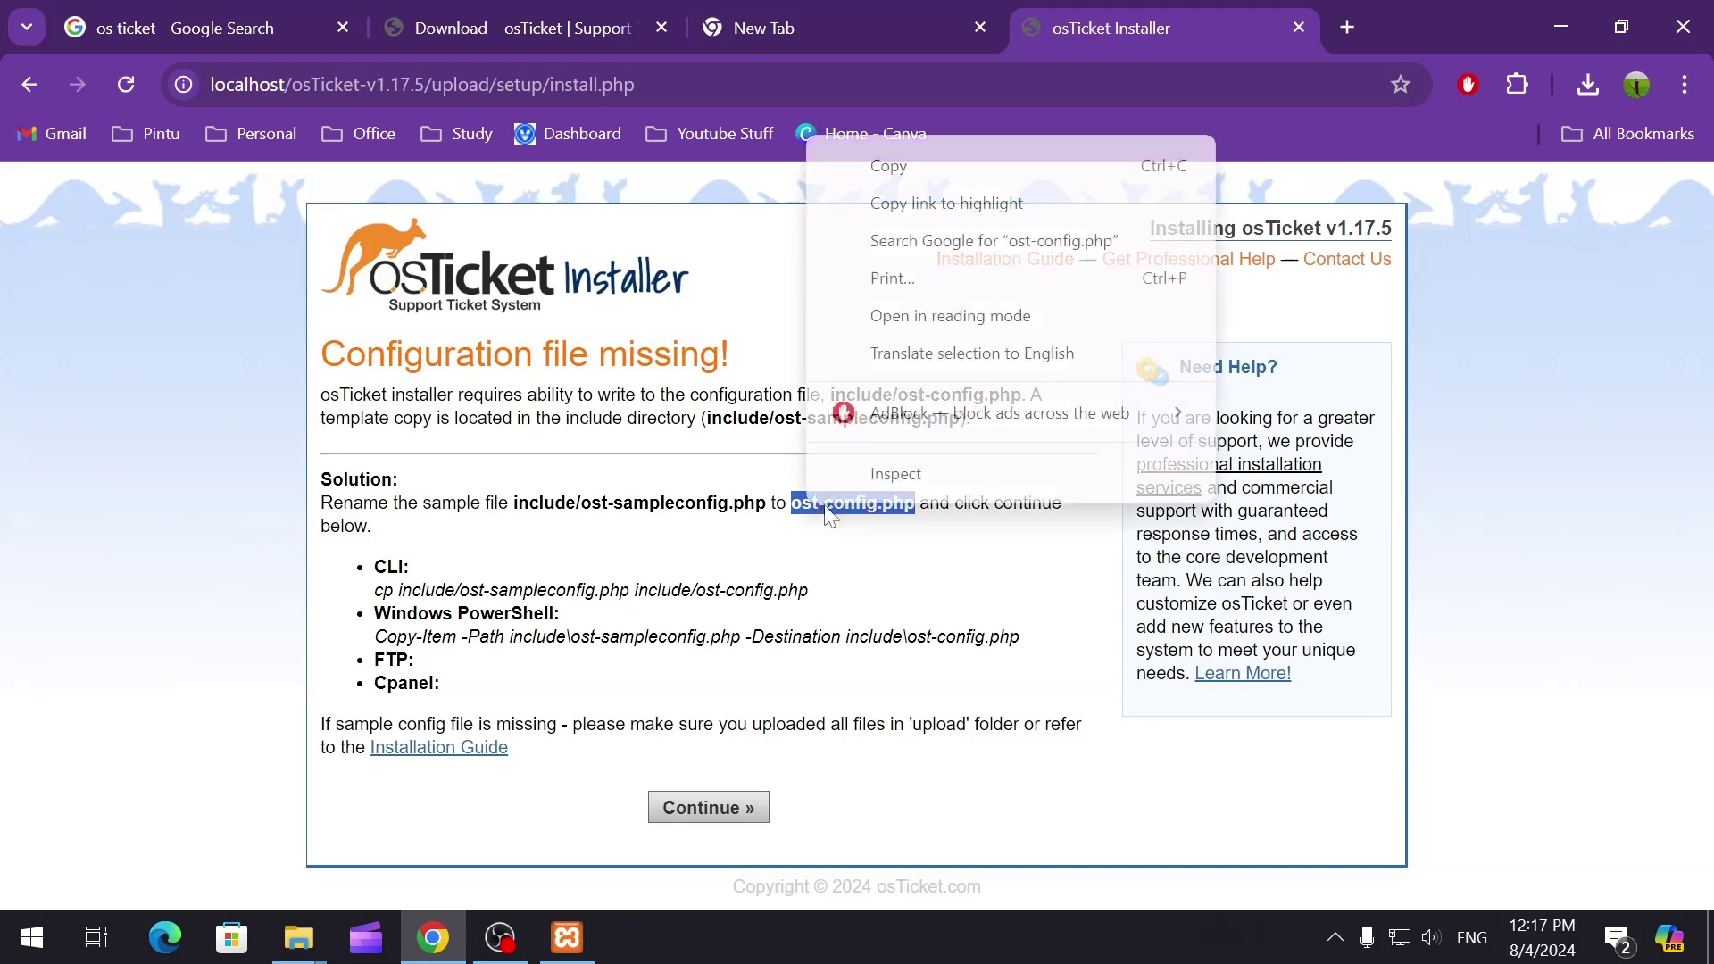
{"action": "left_click", "coordinate": [879, 163]}
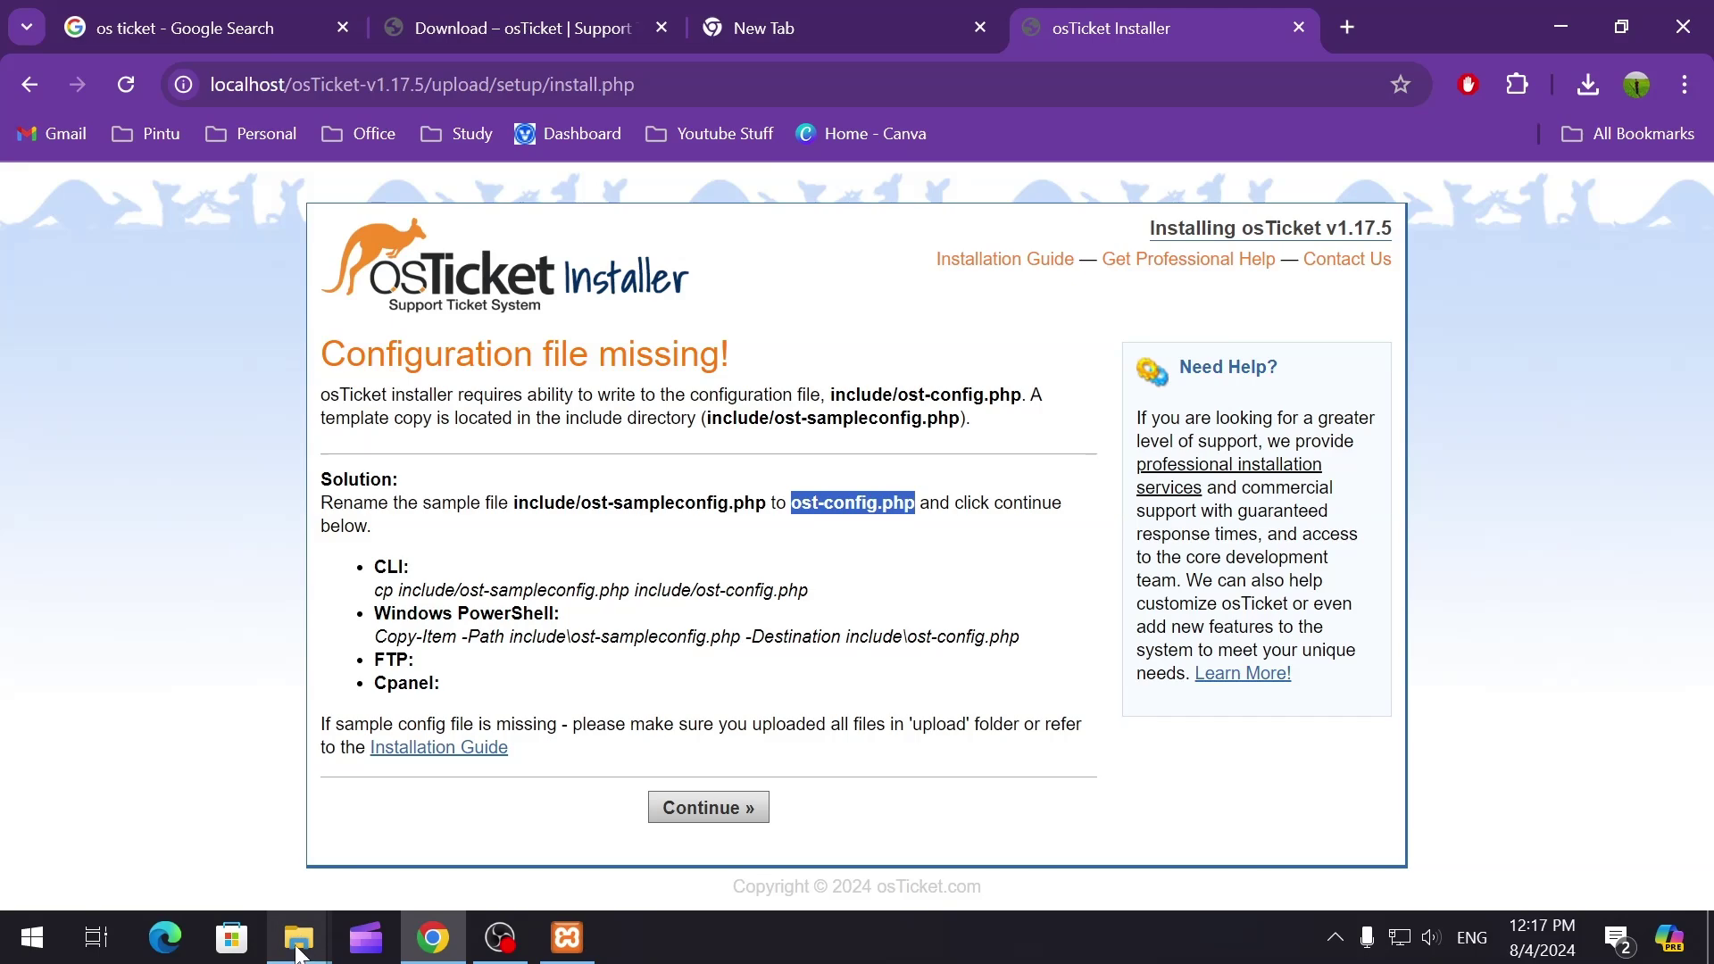
- Navigate to C:\xampp\htdocs\osTicket-v1.17.5\upload\include and select ost-sampleconfig.php
{"action": "mouse_move", "coordinate": [299, 938]}
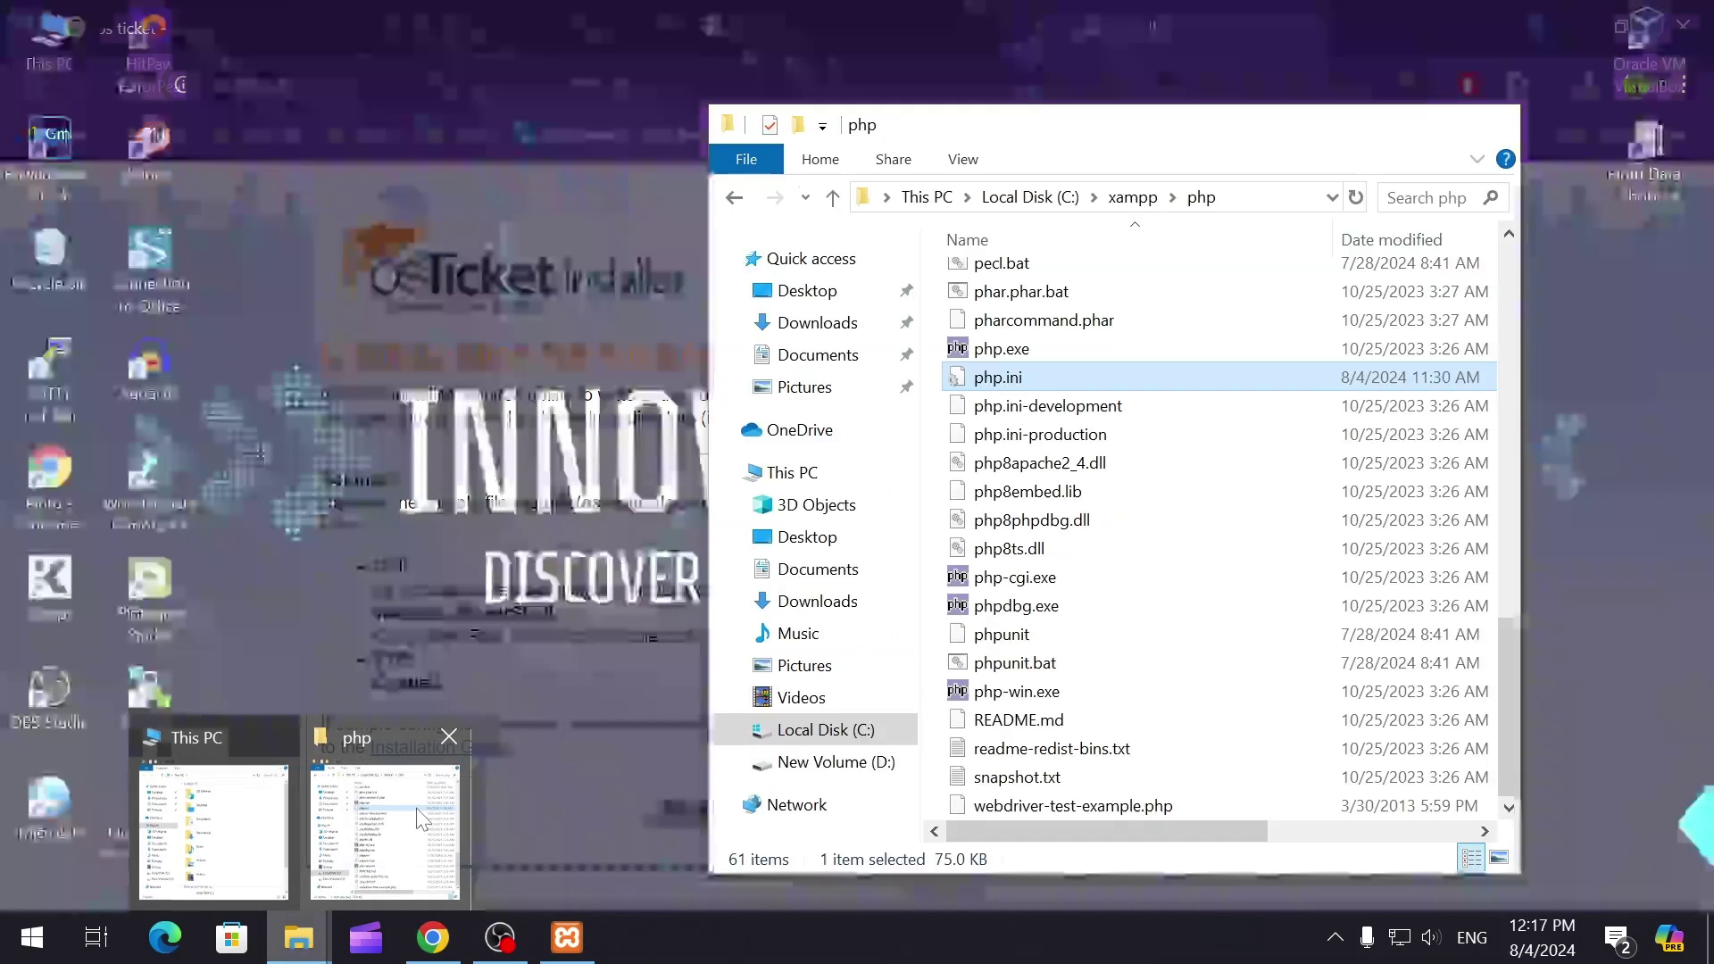
{"action": "left_click", "coordinate": [420, 817]}
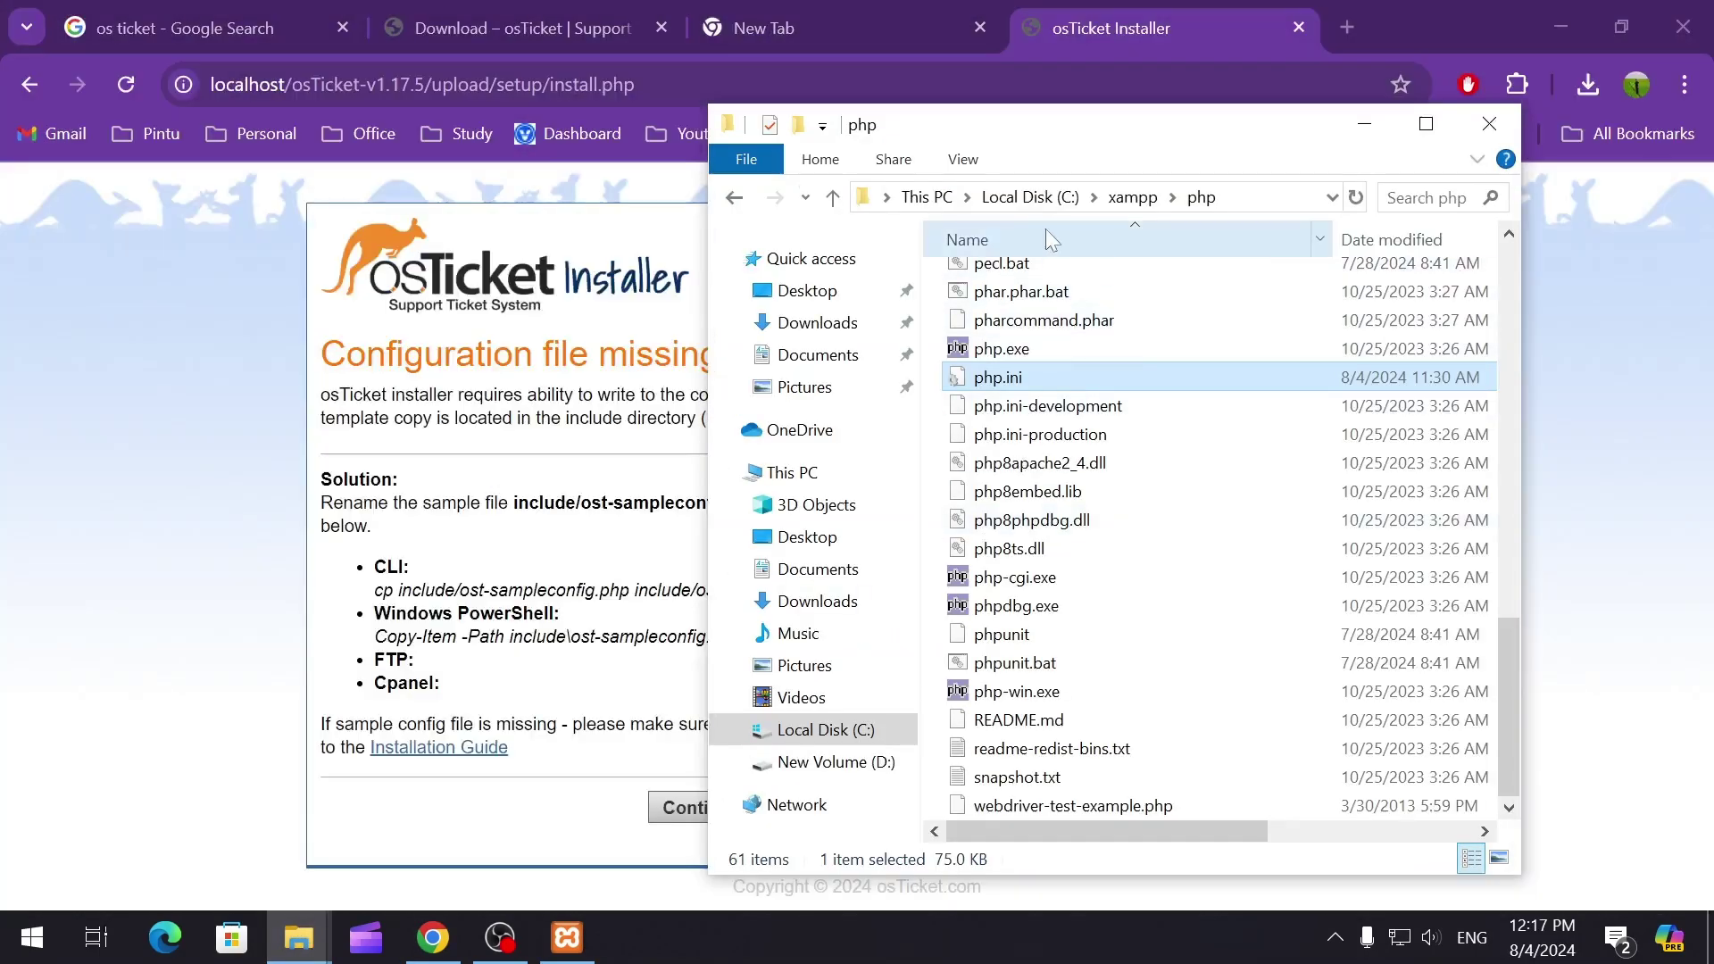
{"action": "left_click", "coordinate": [1030, 197]}
{"action": "double_click", "coordinate": [1041, 566]}
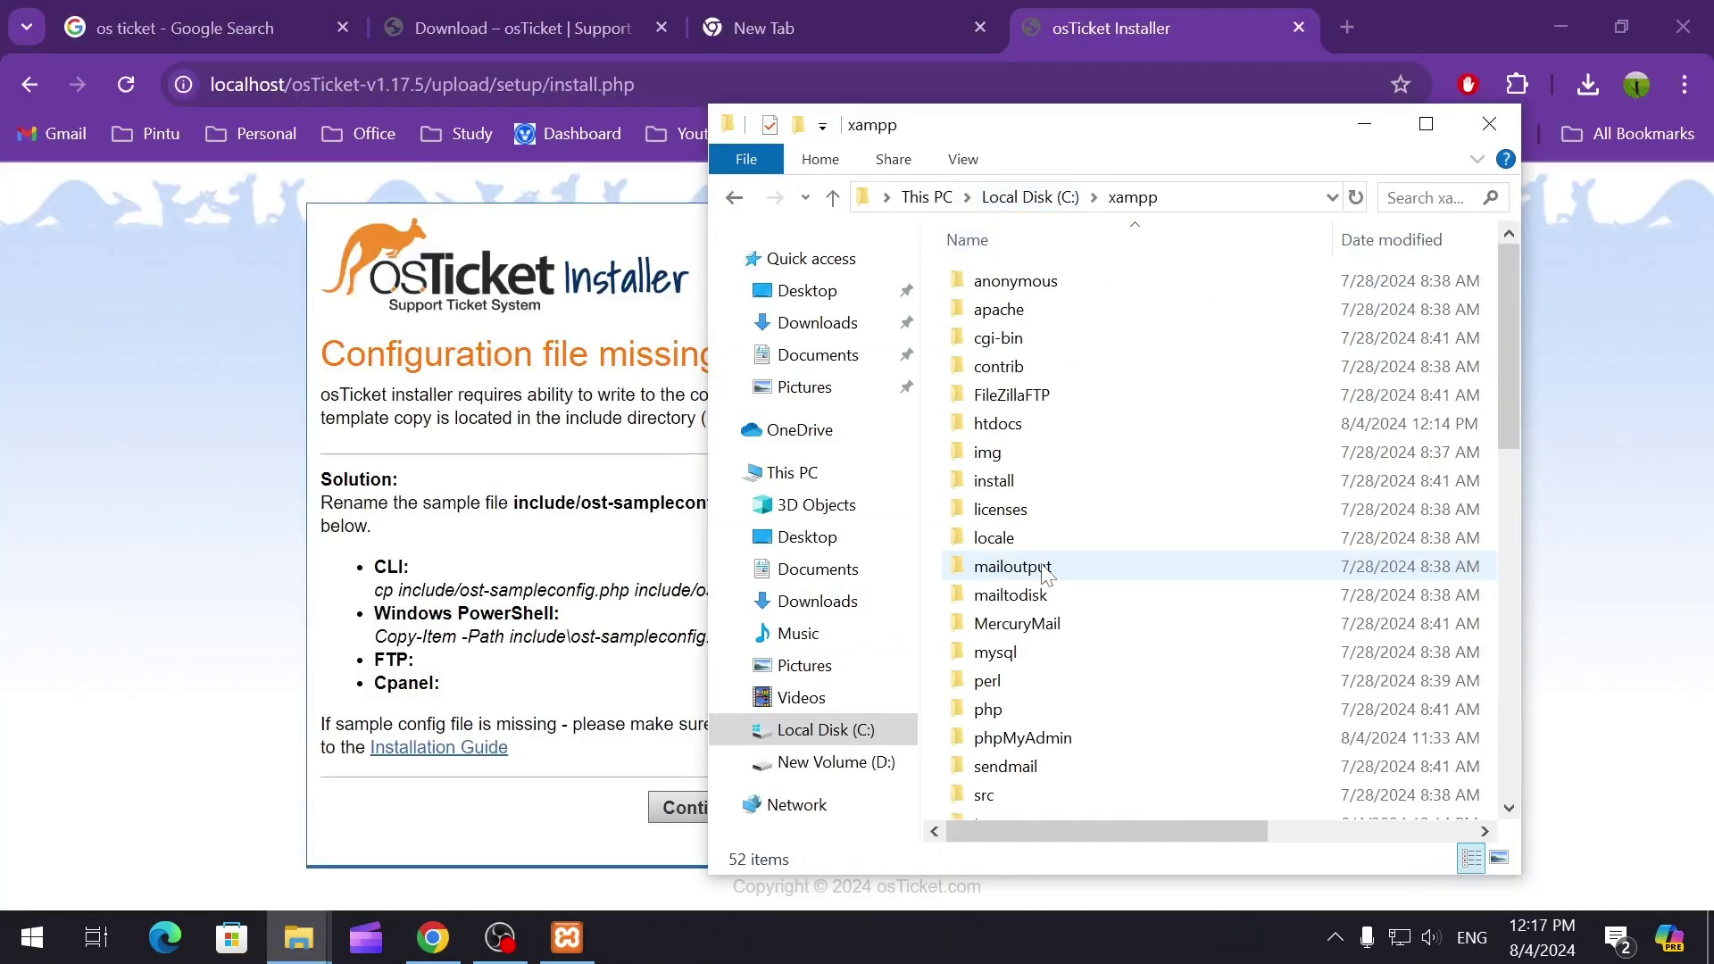
{"action": "double_click", "coordinate": [1040, 425]}
{"action": "double_click", "coordinate": [1040, 332]}
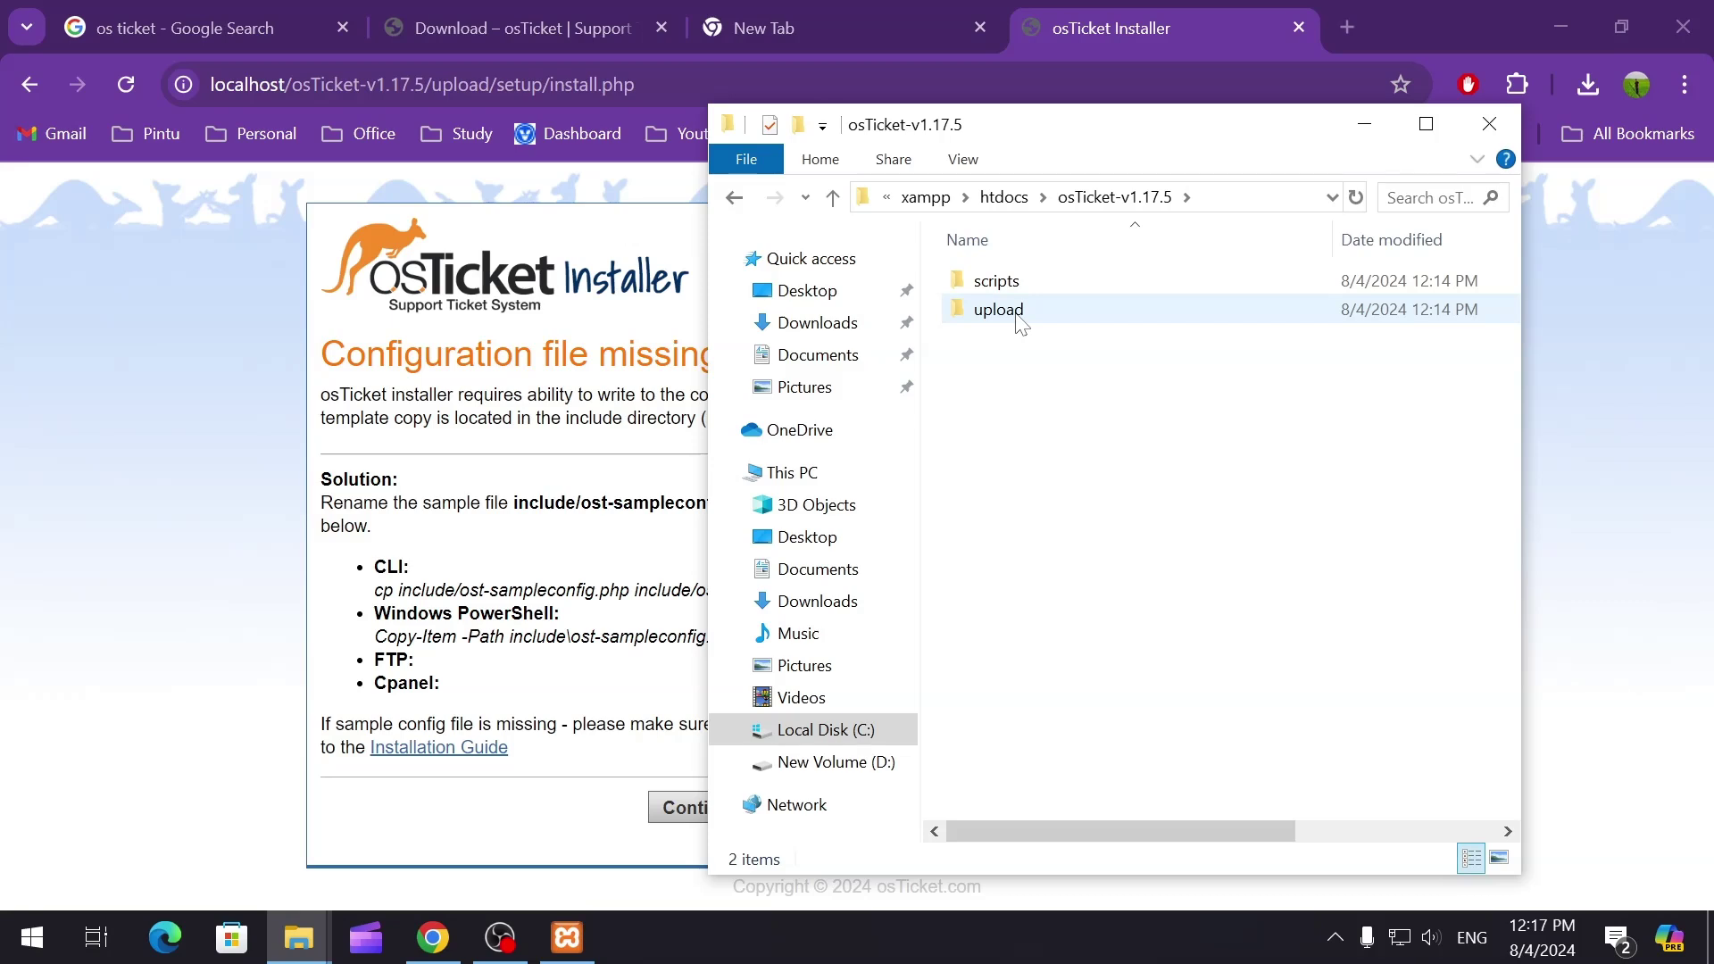
{"action": "double_click", "coordinate": [1025, 318]}
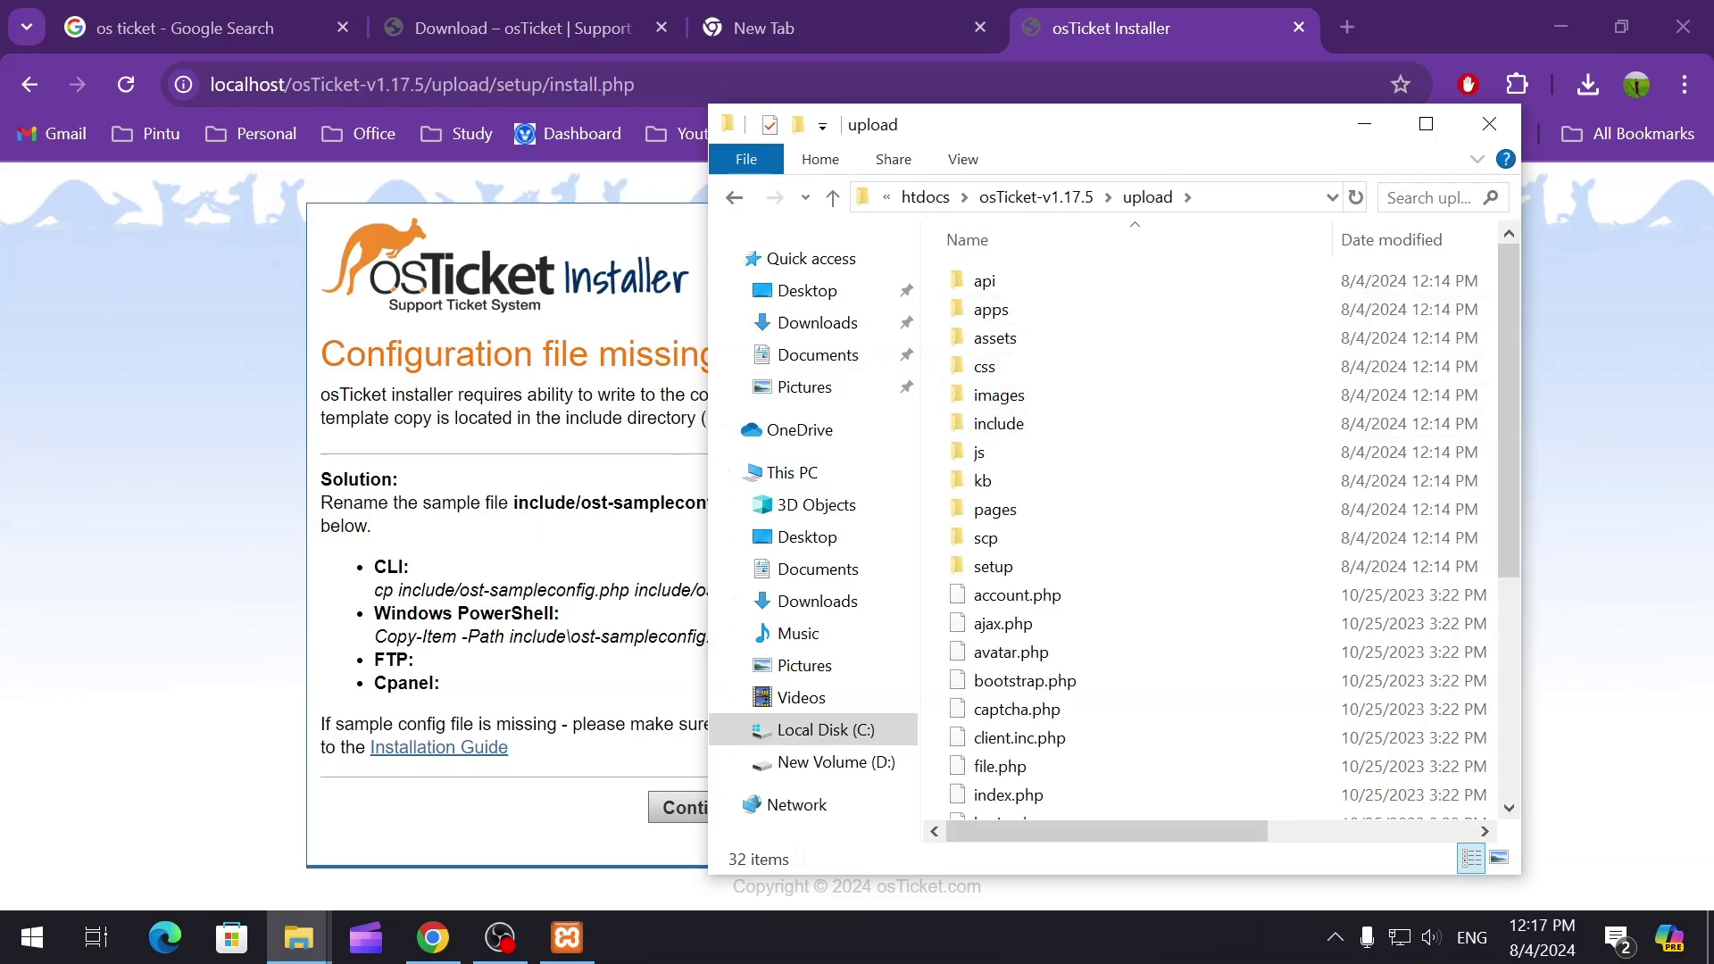
{"action": "double_click", "coordinate": [1022, 429]}
{"action": "scroll", "coordinate": [1033, 437], "scroll_direction": "down", "scroll_amount": 15}
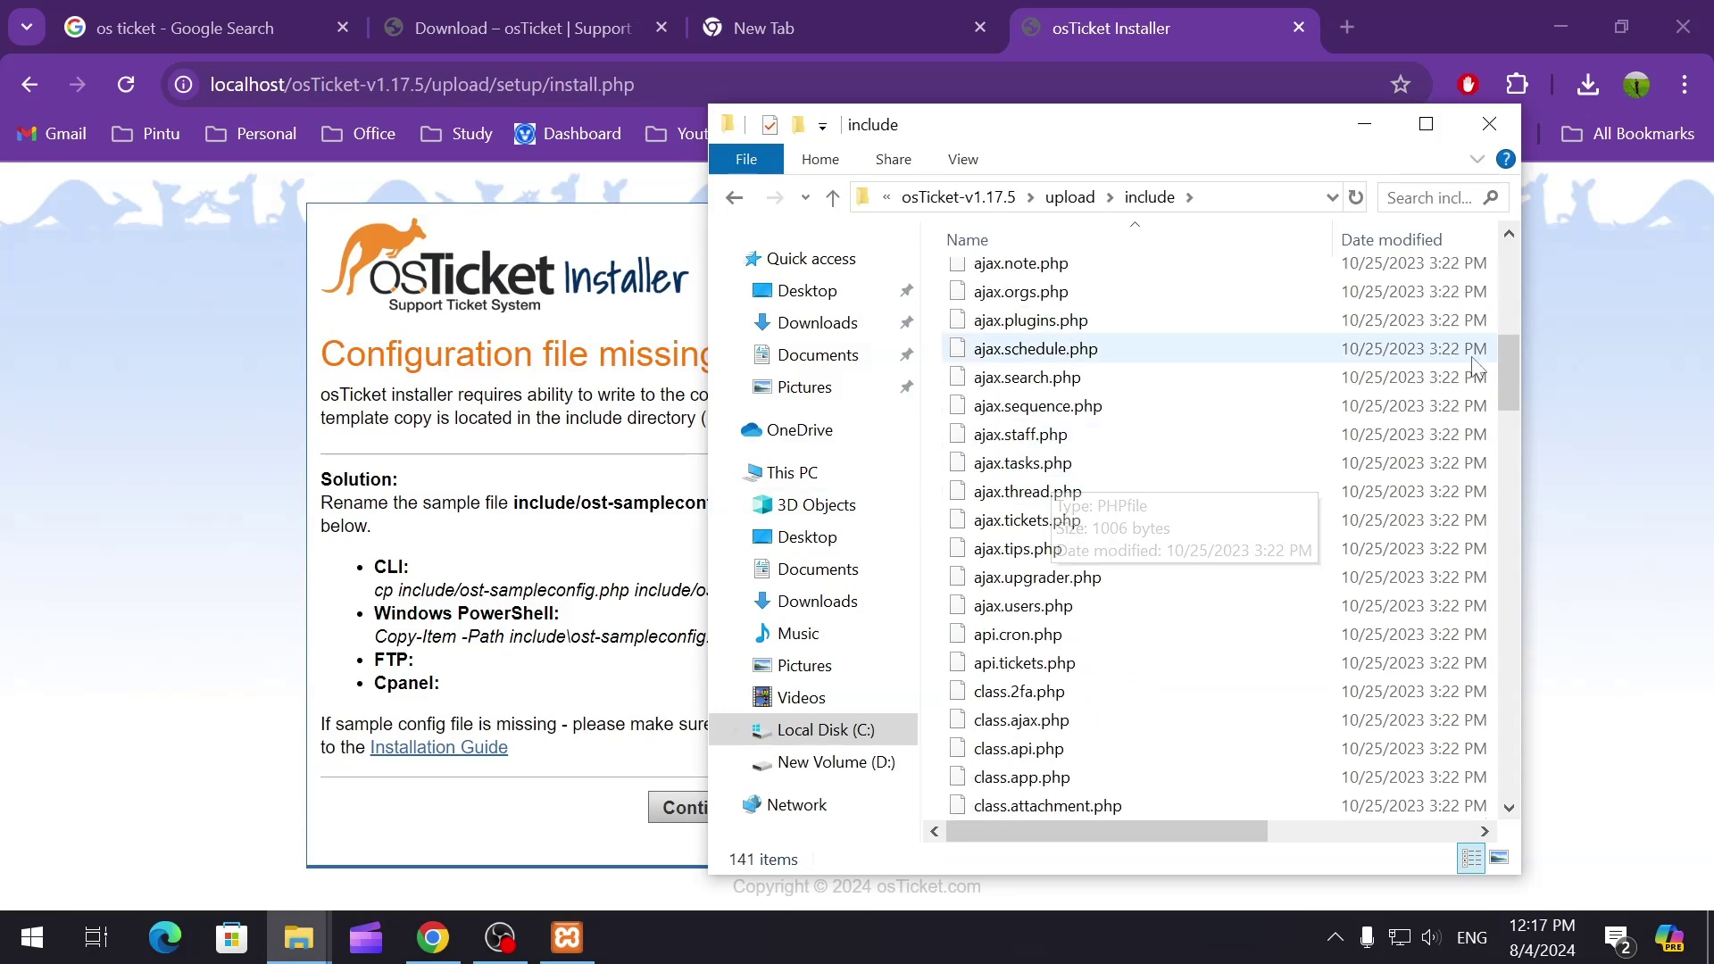
{"action": "left_click_drag", "start_coordinate": [1514, 483], "coordinate": [1514, 768]}
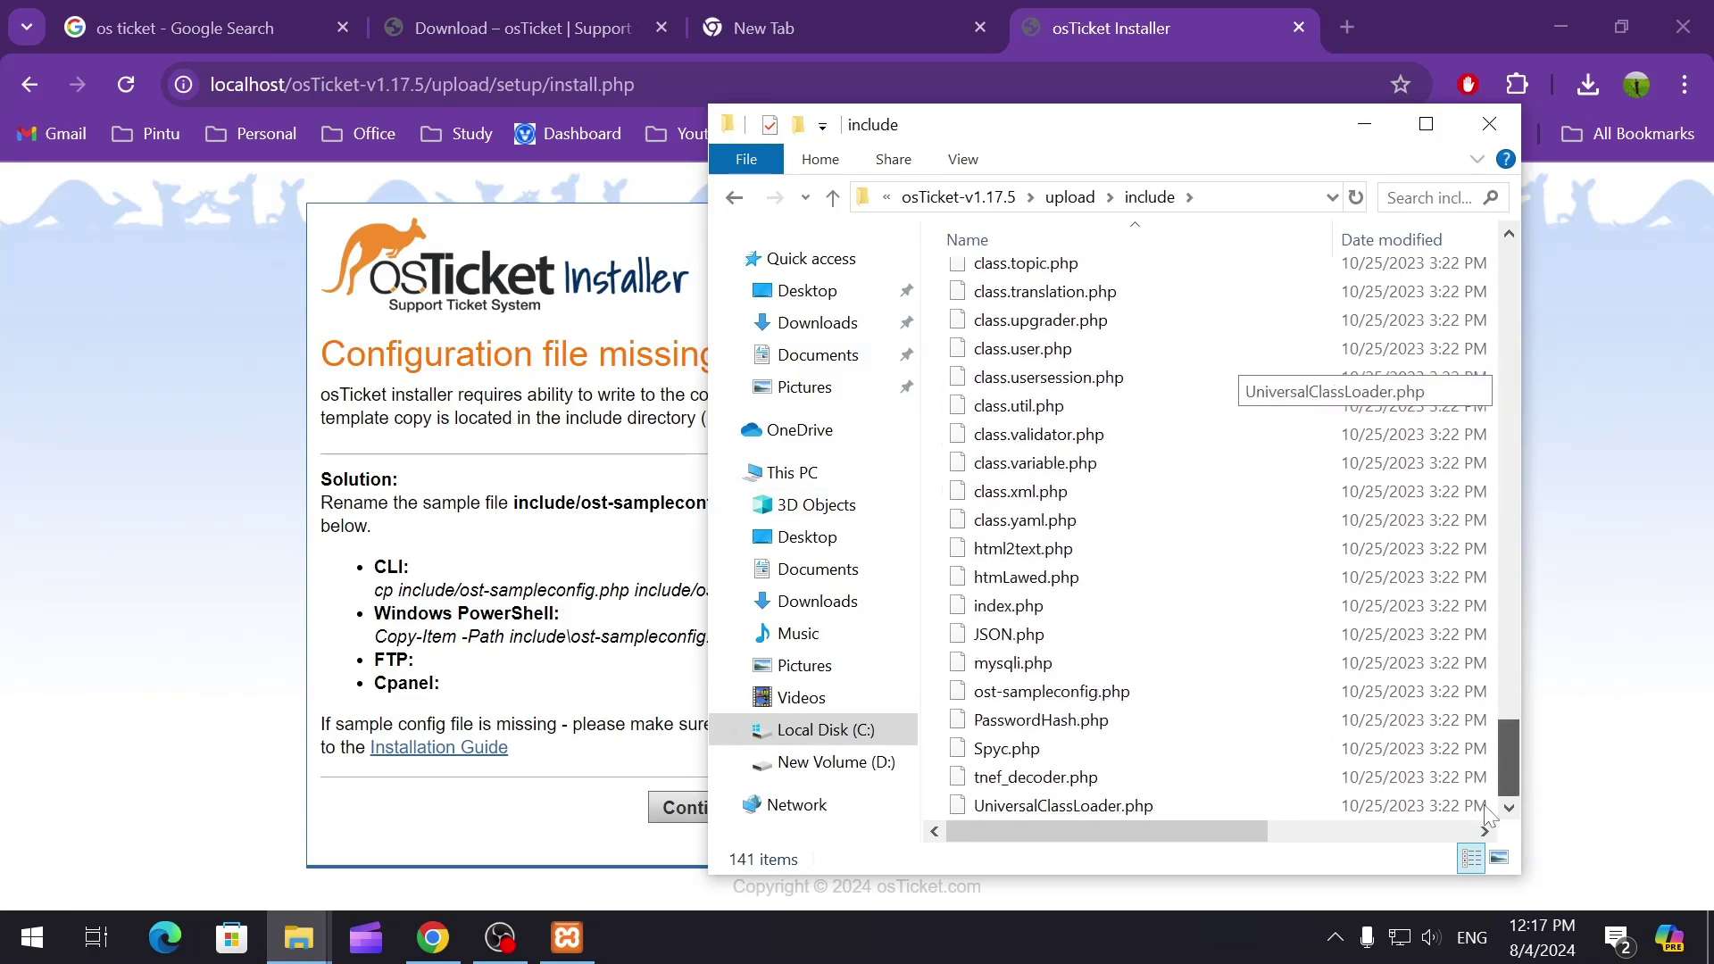
{"action": "left_click", "coordinate": [1036, 705]}
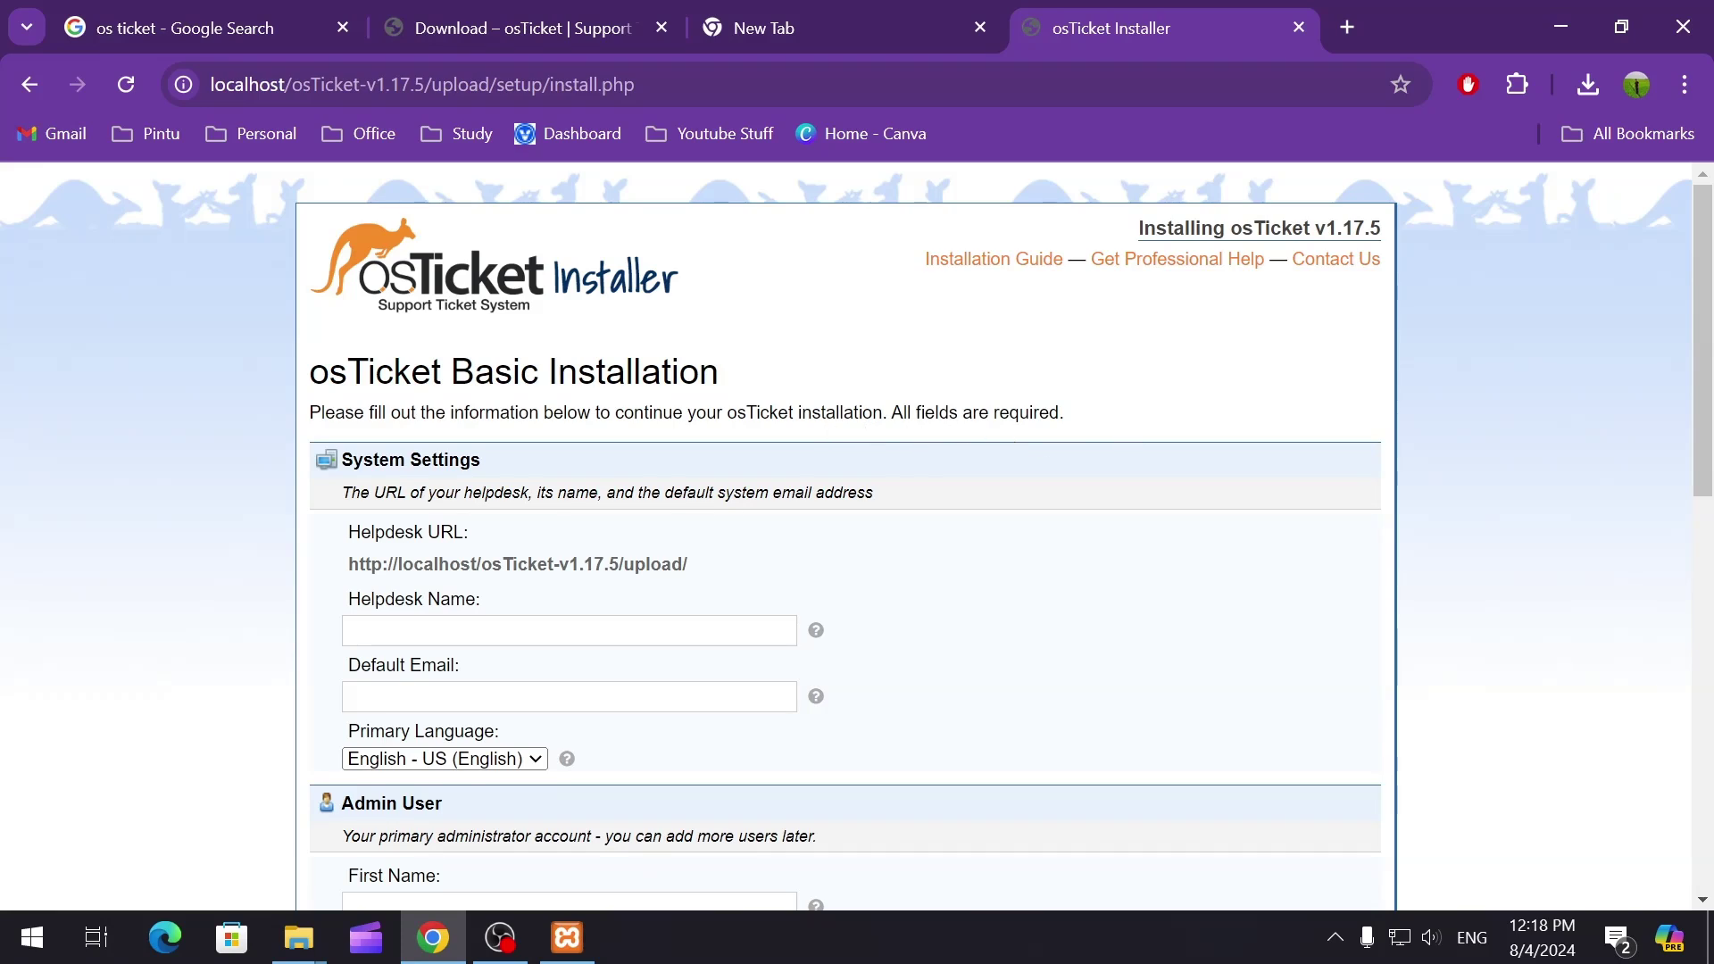
- Set the Helpdesk Name to 'Innotave IT Lab' from the saved autofill suggestion
{"action": "scroll", "coordinate": [1059, 490], "scroll_direction": "down", "scroll_amount": 1}
{"action": "left_click", "coordinate": [504, 496]}
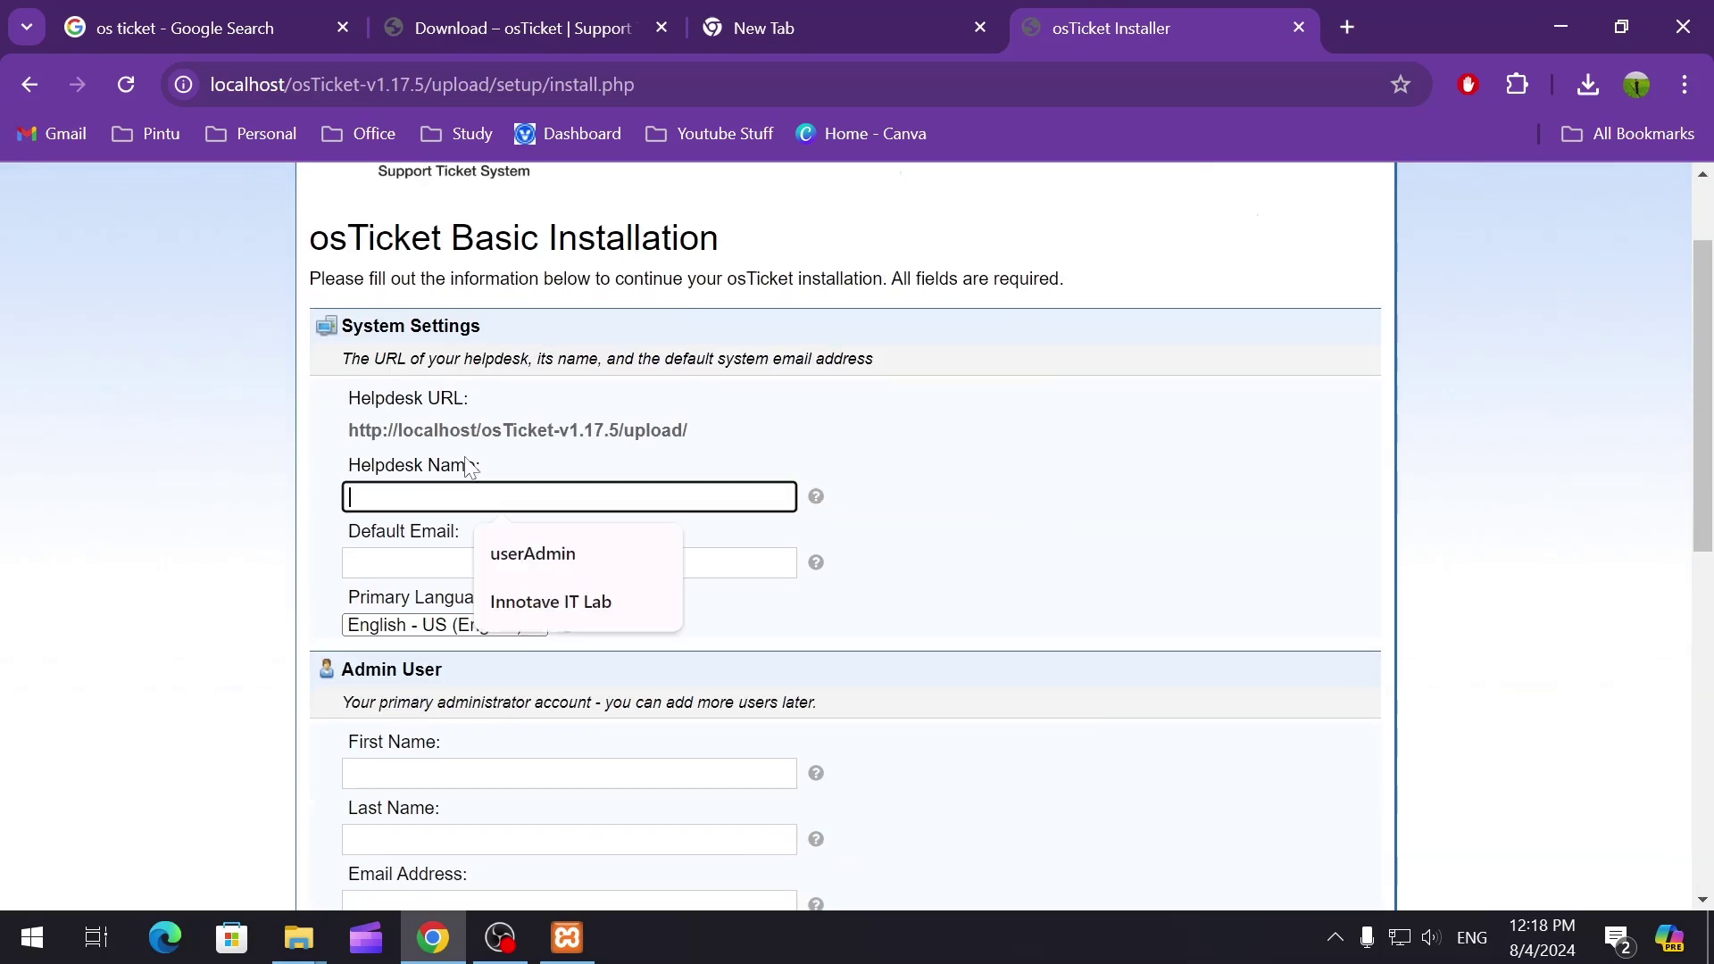
{"action": "key", "text": "Down"}
{"action": "key", "text": "Down"}
{"action": "key", "text": "Return"}
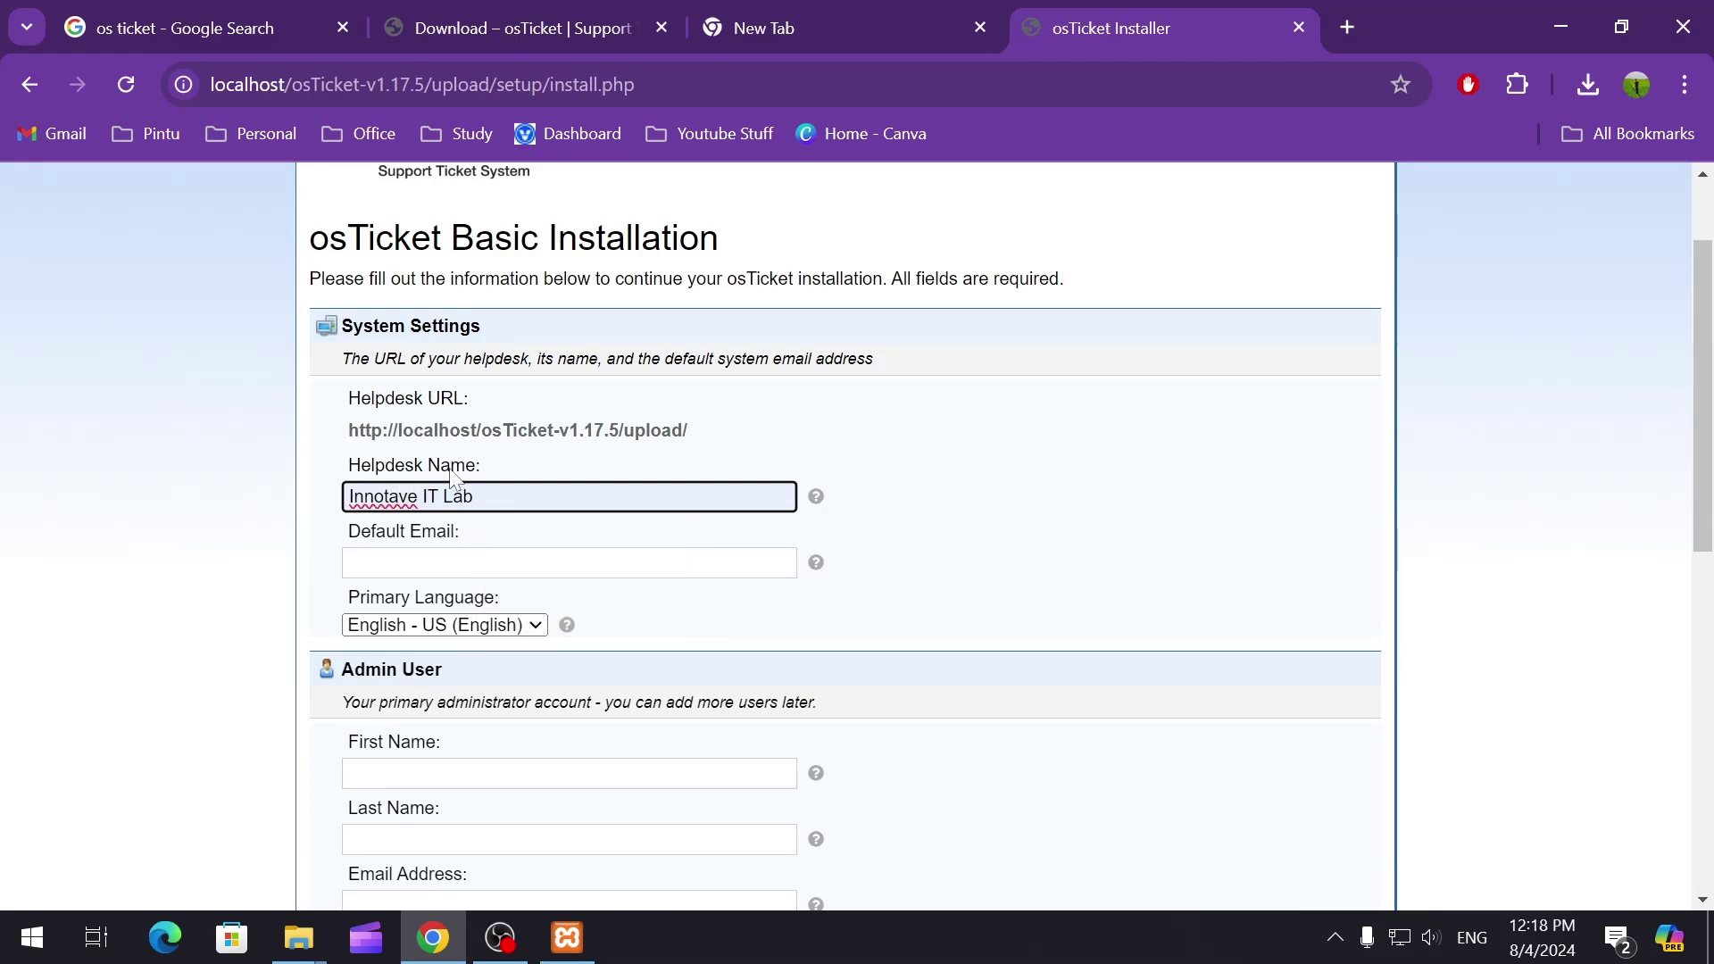
- Fill the Default Email field with a saved address from autofill
{"action": "scroll", "coordinate": [1017, 420], "scroll_direction": "down", "scroll_amount": 1}
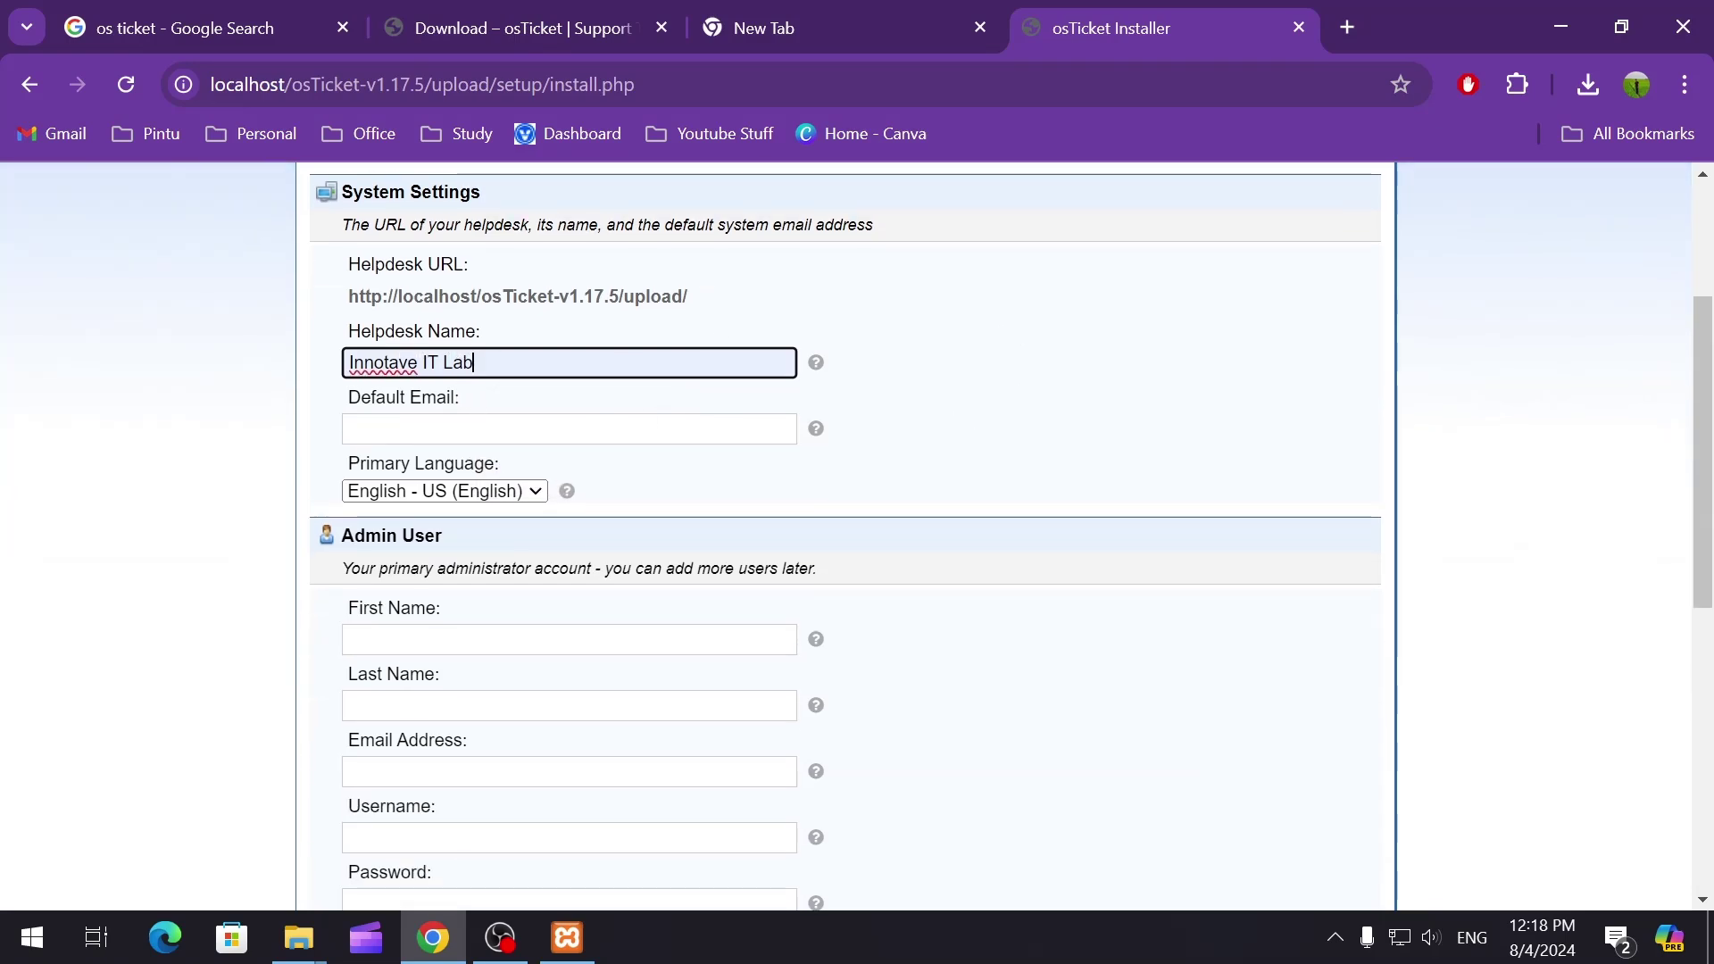
{"action": "left_click", "coordinate": [569, 428]}
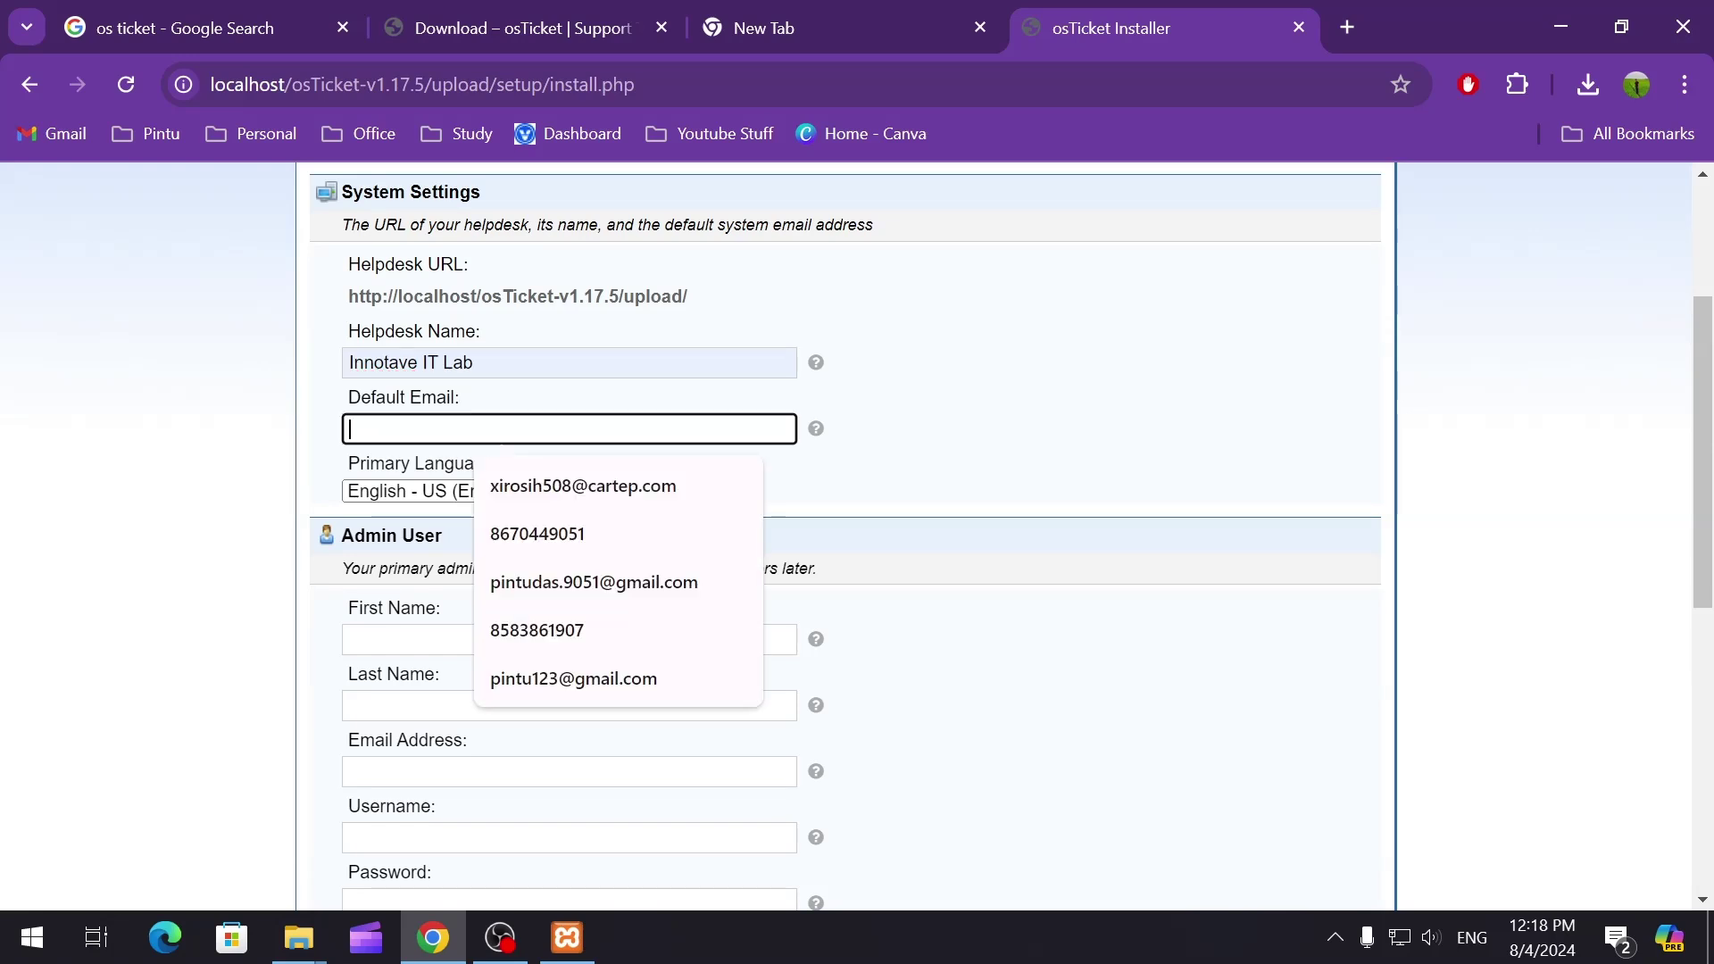
{"action": "left_click", "coordinate": [589, 678]}
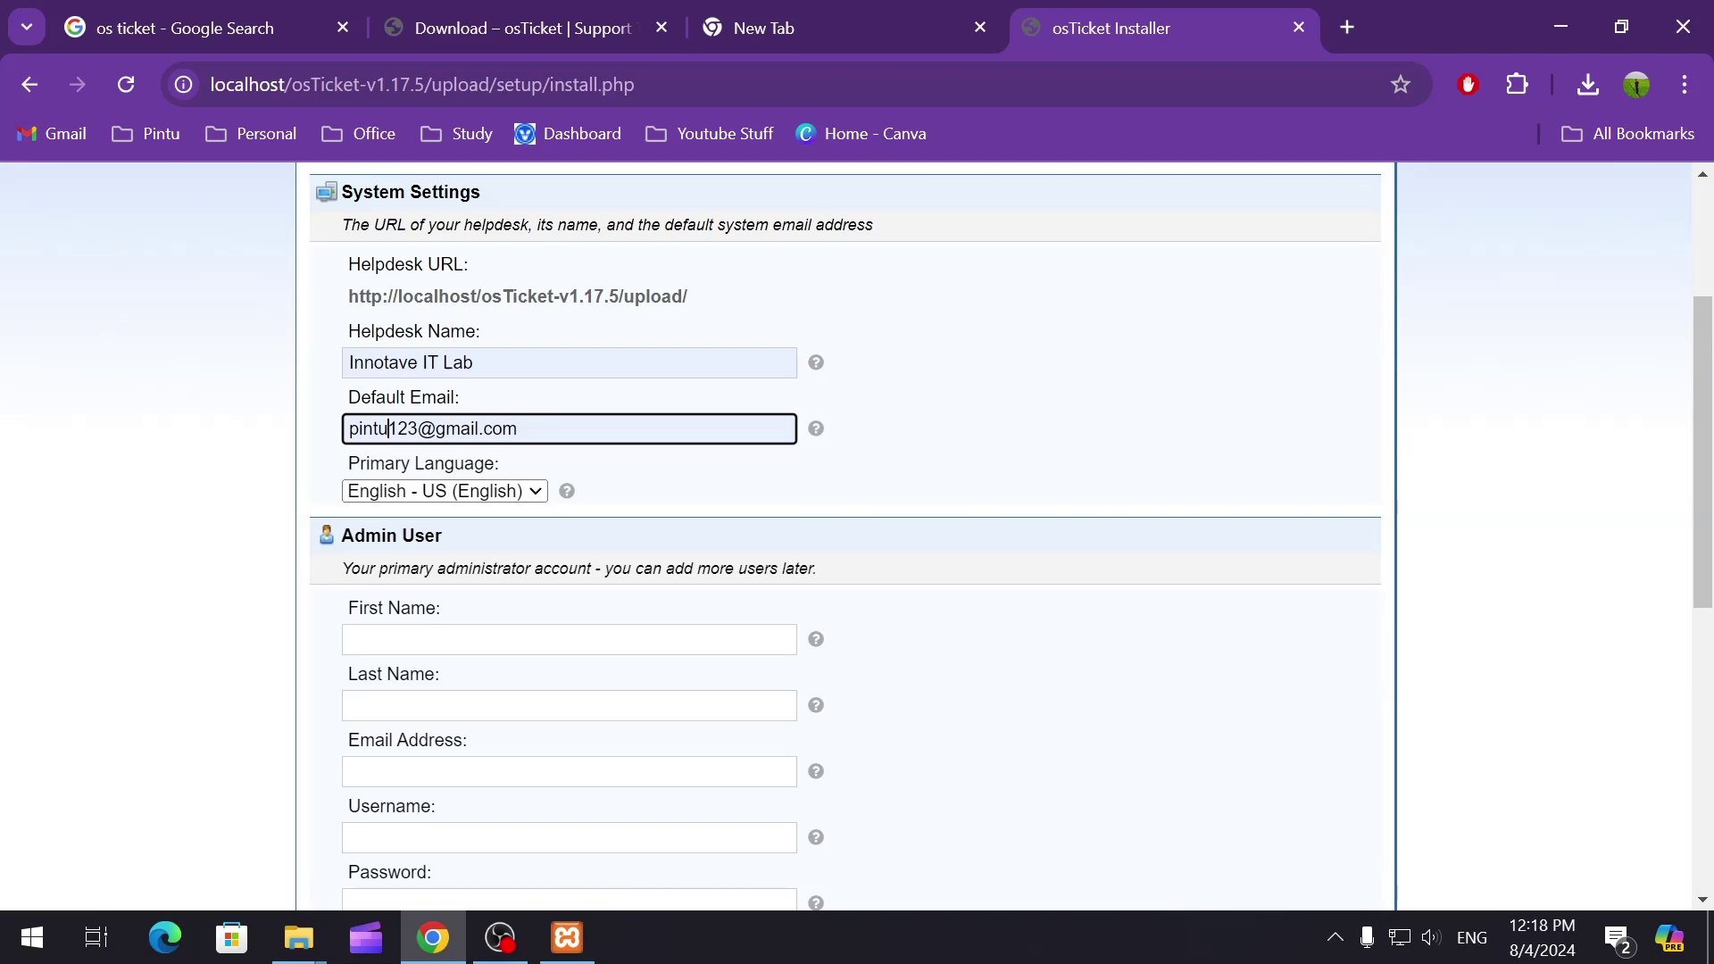
{"action": "scroll", "coordinate": [997, 420], "scroll_direction": "down", "scroll_amount": 1}
{"action": "left_click", "coordinate": [965, 354]}
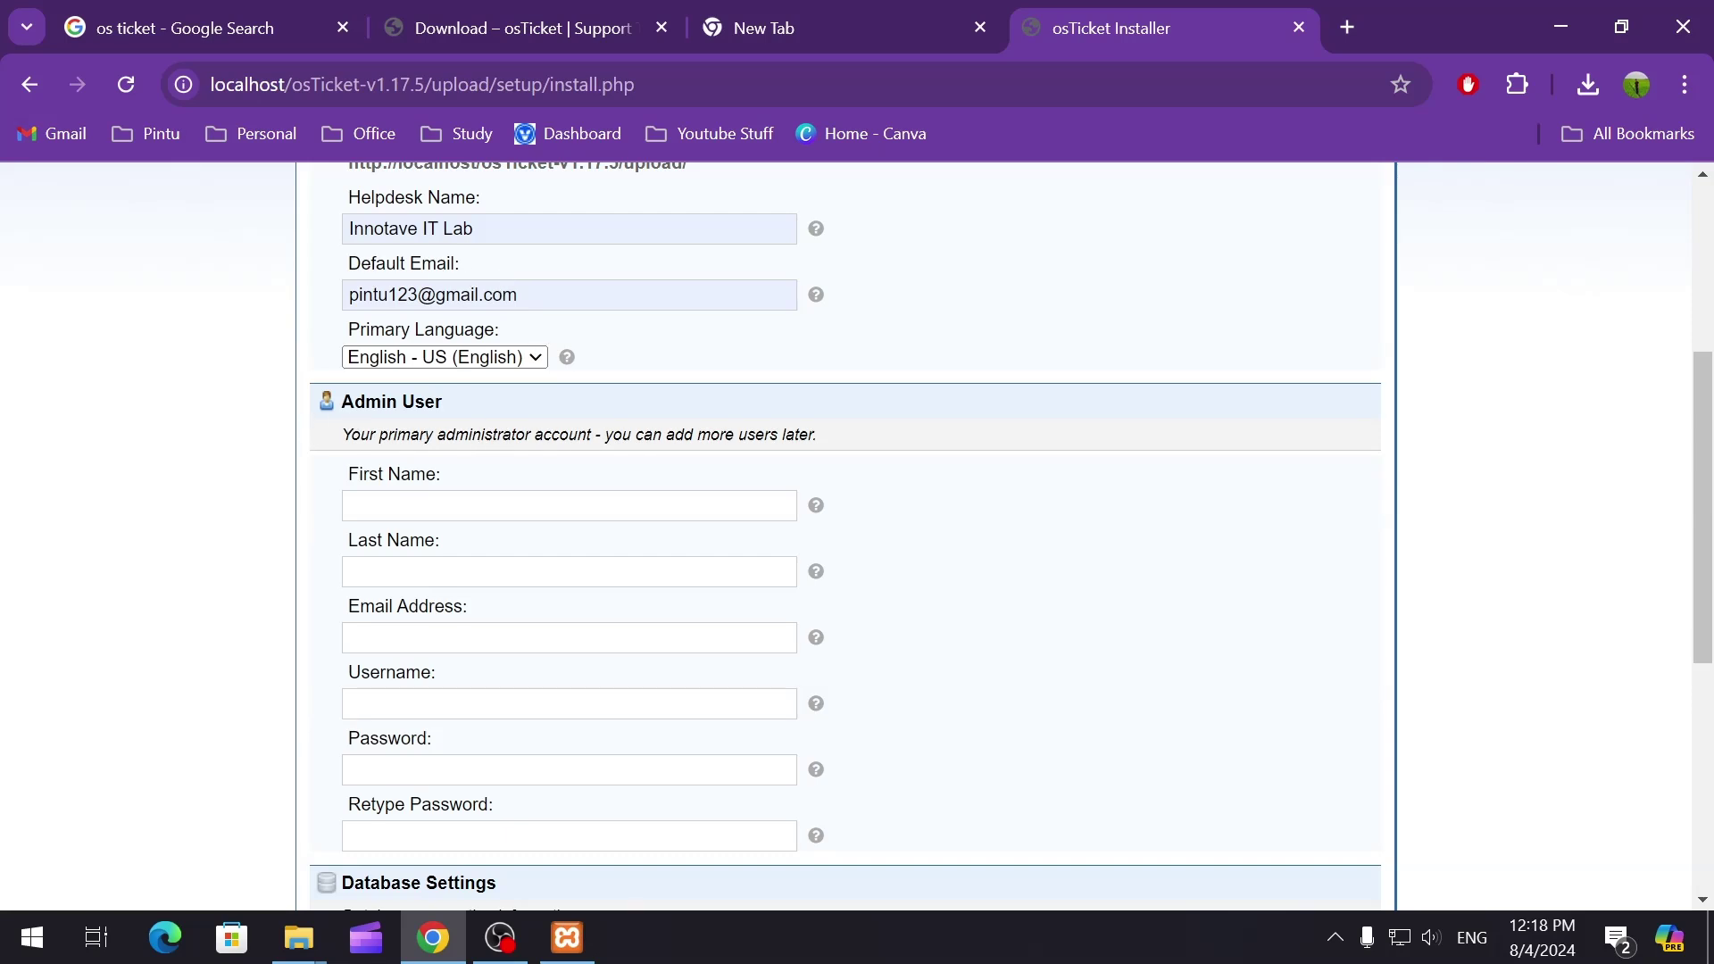
{"action": "left_click_drag", "start_coordinate": [342, 402], "coordinate": [442, 402]}
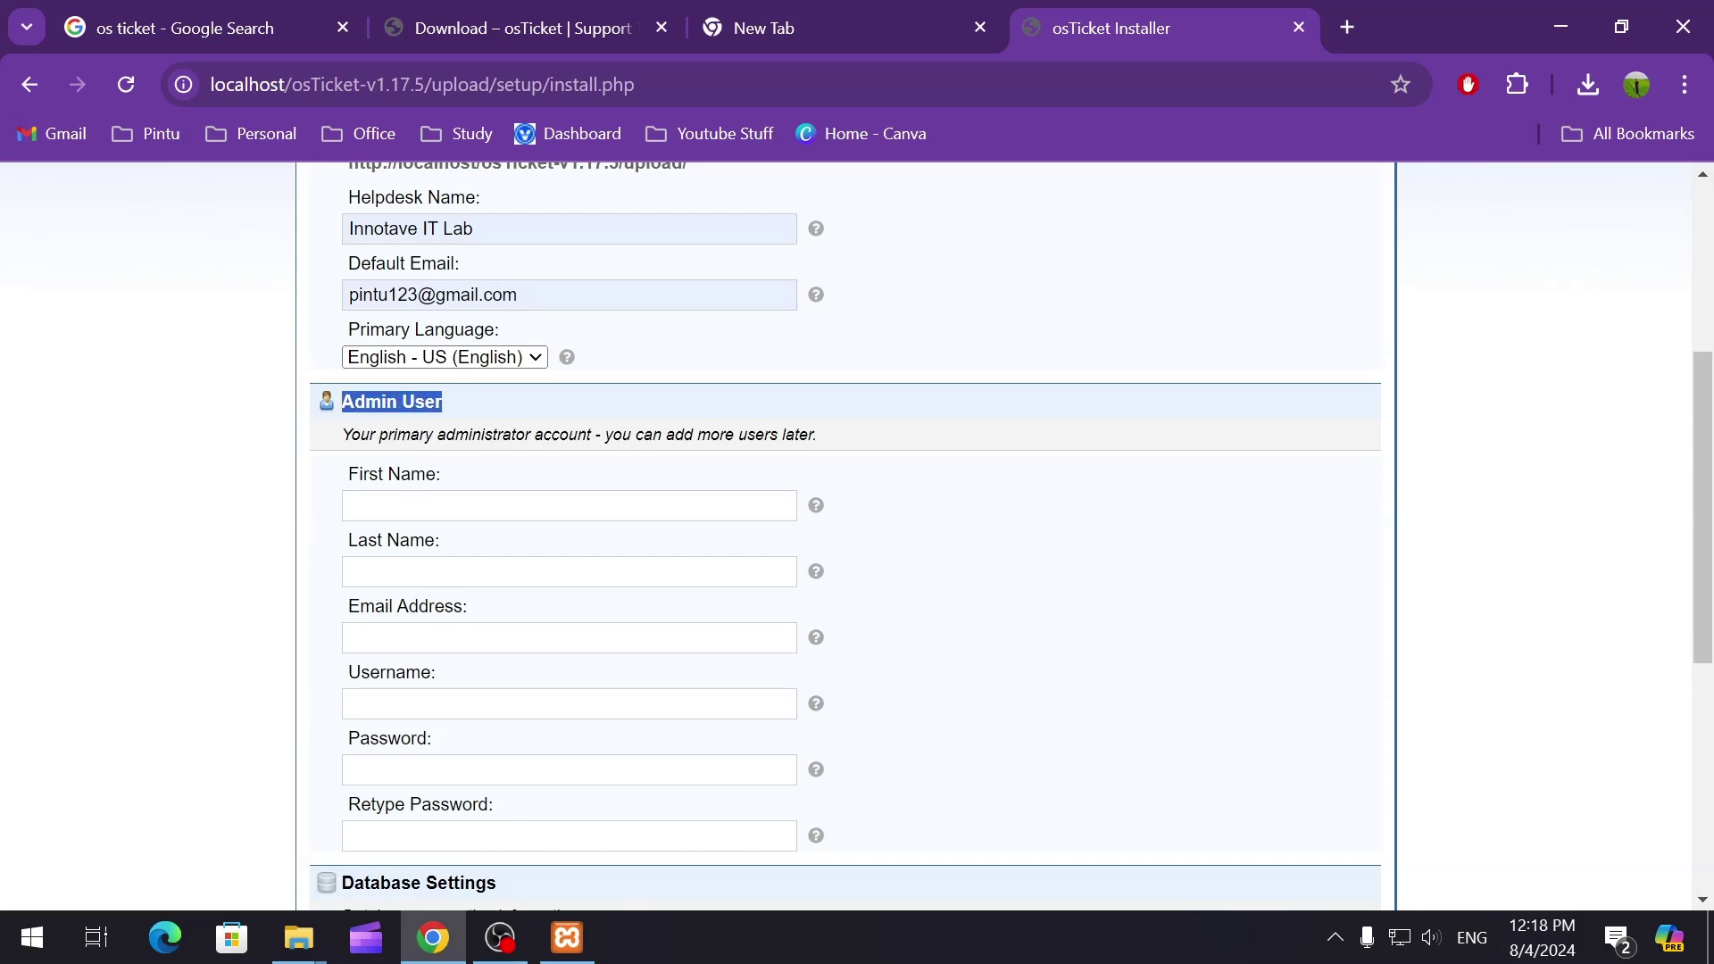
- Enter the admin's first and last name, retyping the first name by hand
{"action": "scroll", "coordinate": [375, 482], "scroll_direction": "down", "scroll_amount": 1}
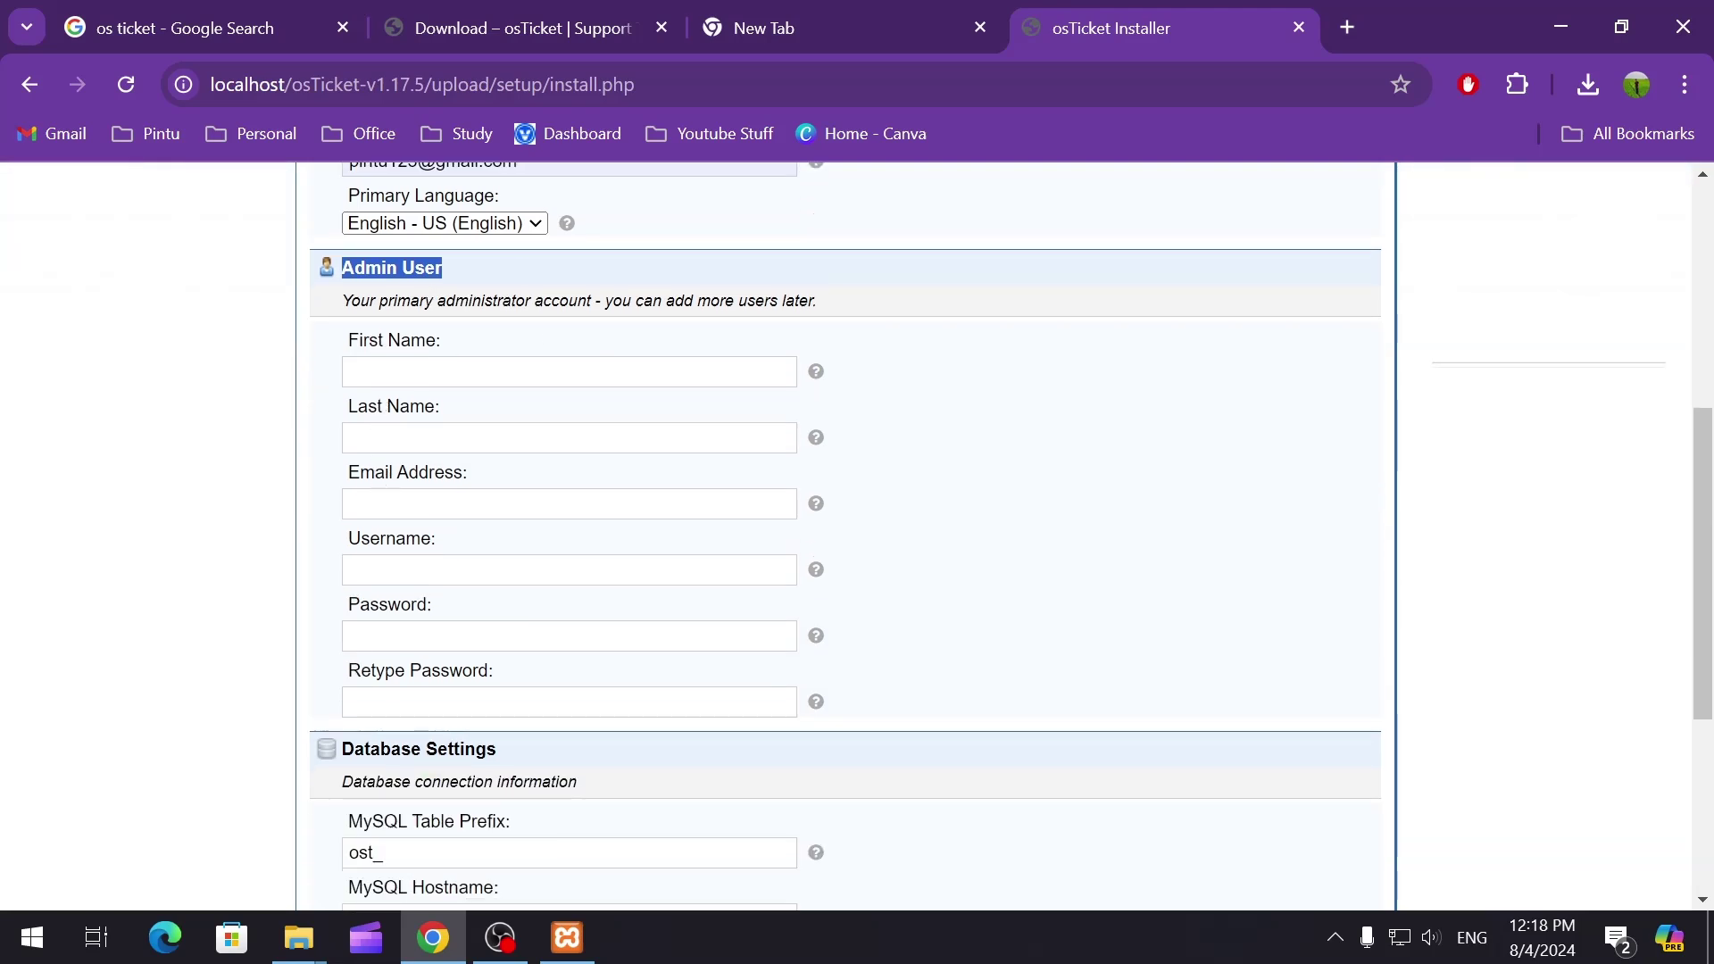
{"action": "left_click", "coordinate": [400, 368]}
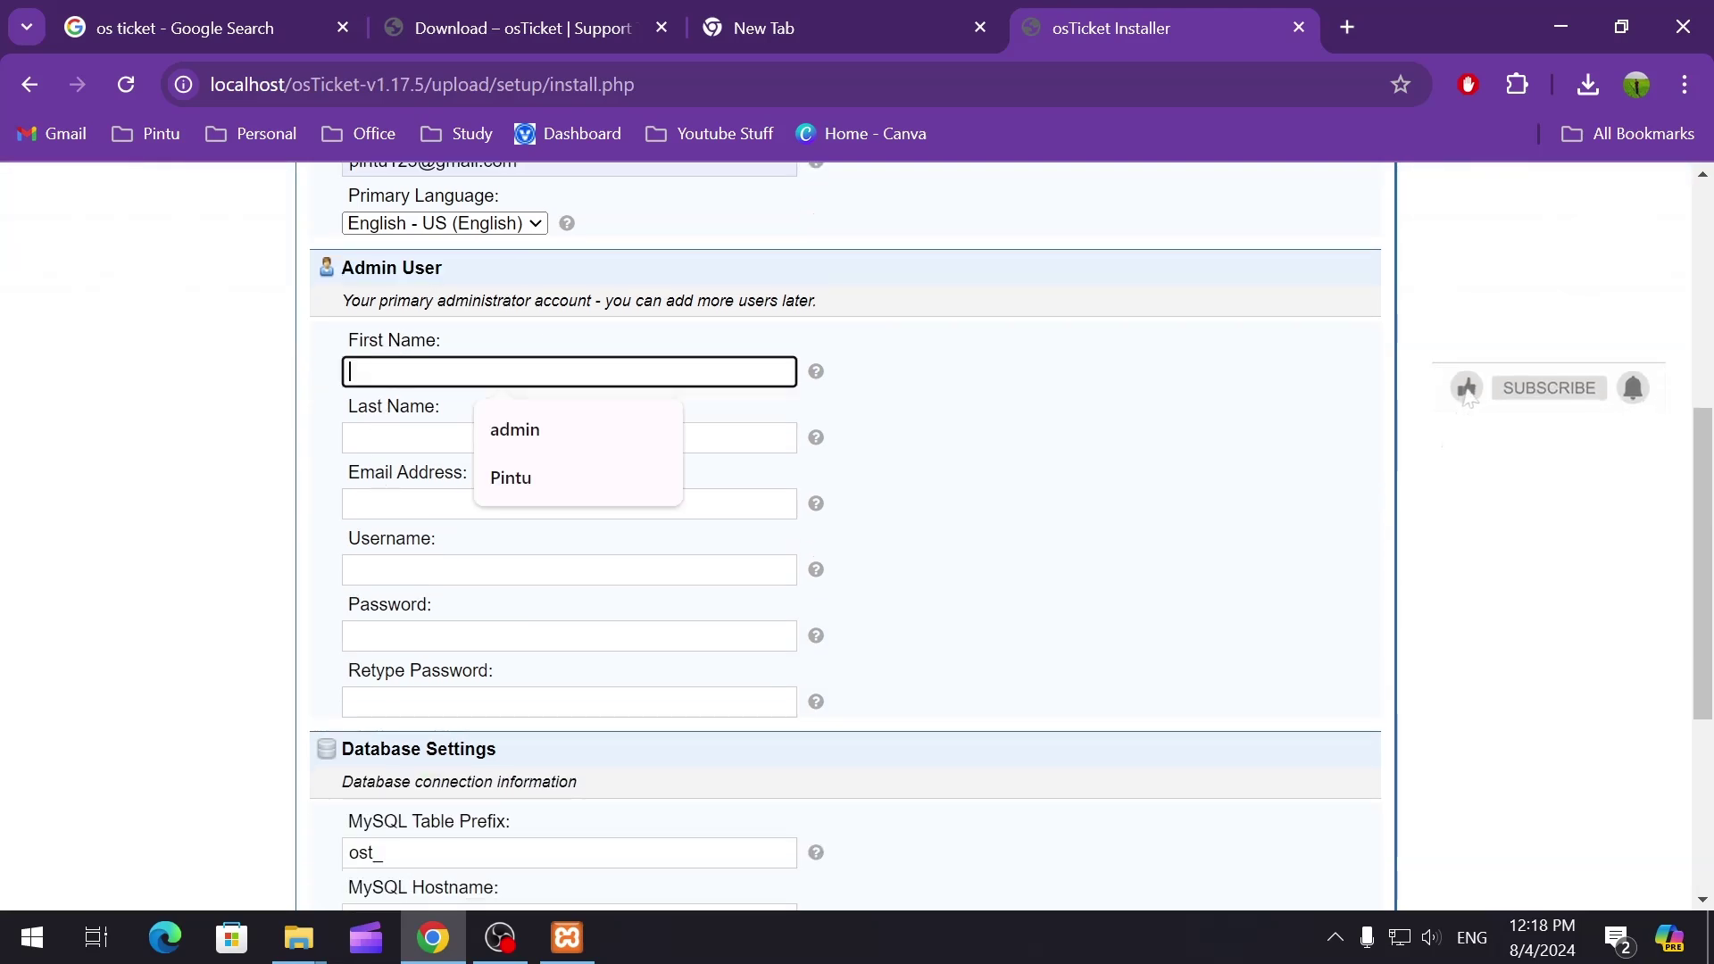
{"action": "left_click", "coordinate": [542, 430]}
{"action": "left_click", "coordinate": [543, 437]}
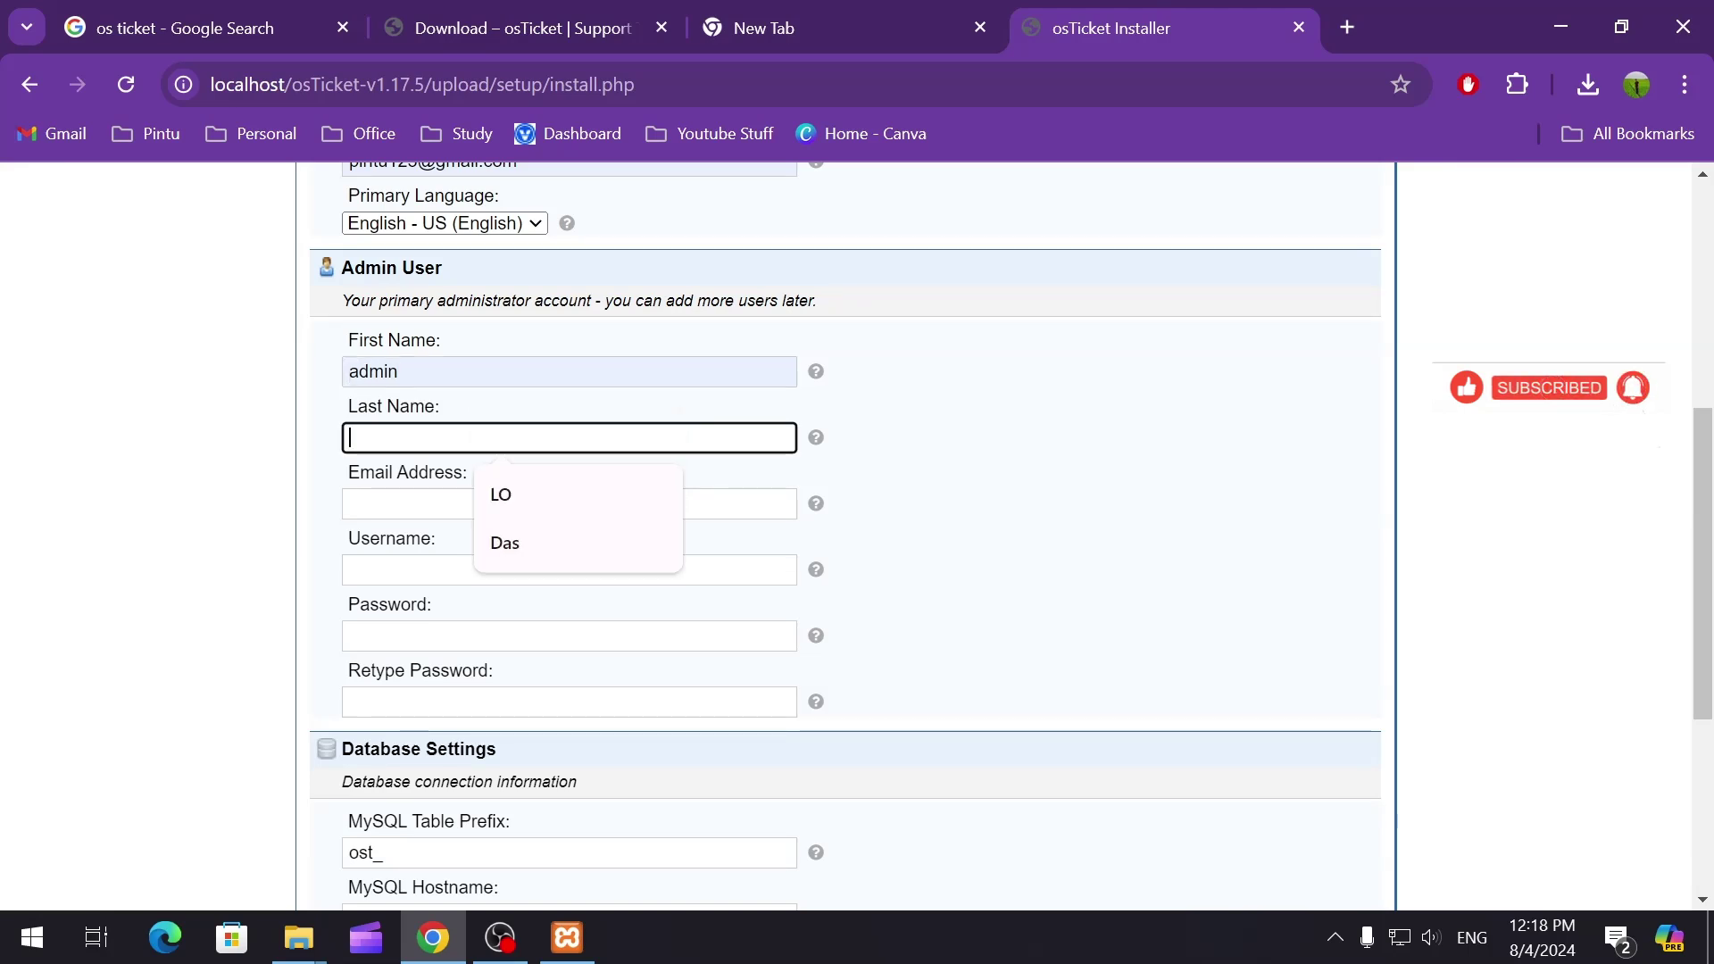
{"action": "key", "text": "shift+Tab"}
{"action": "type", "text": "Pintu"}
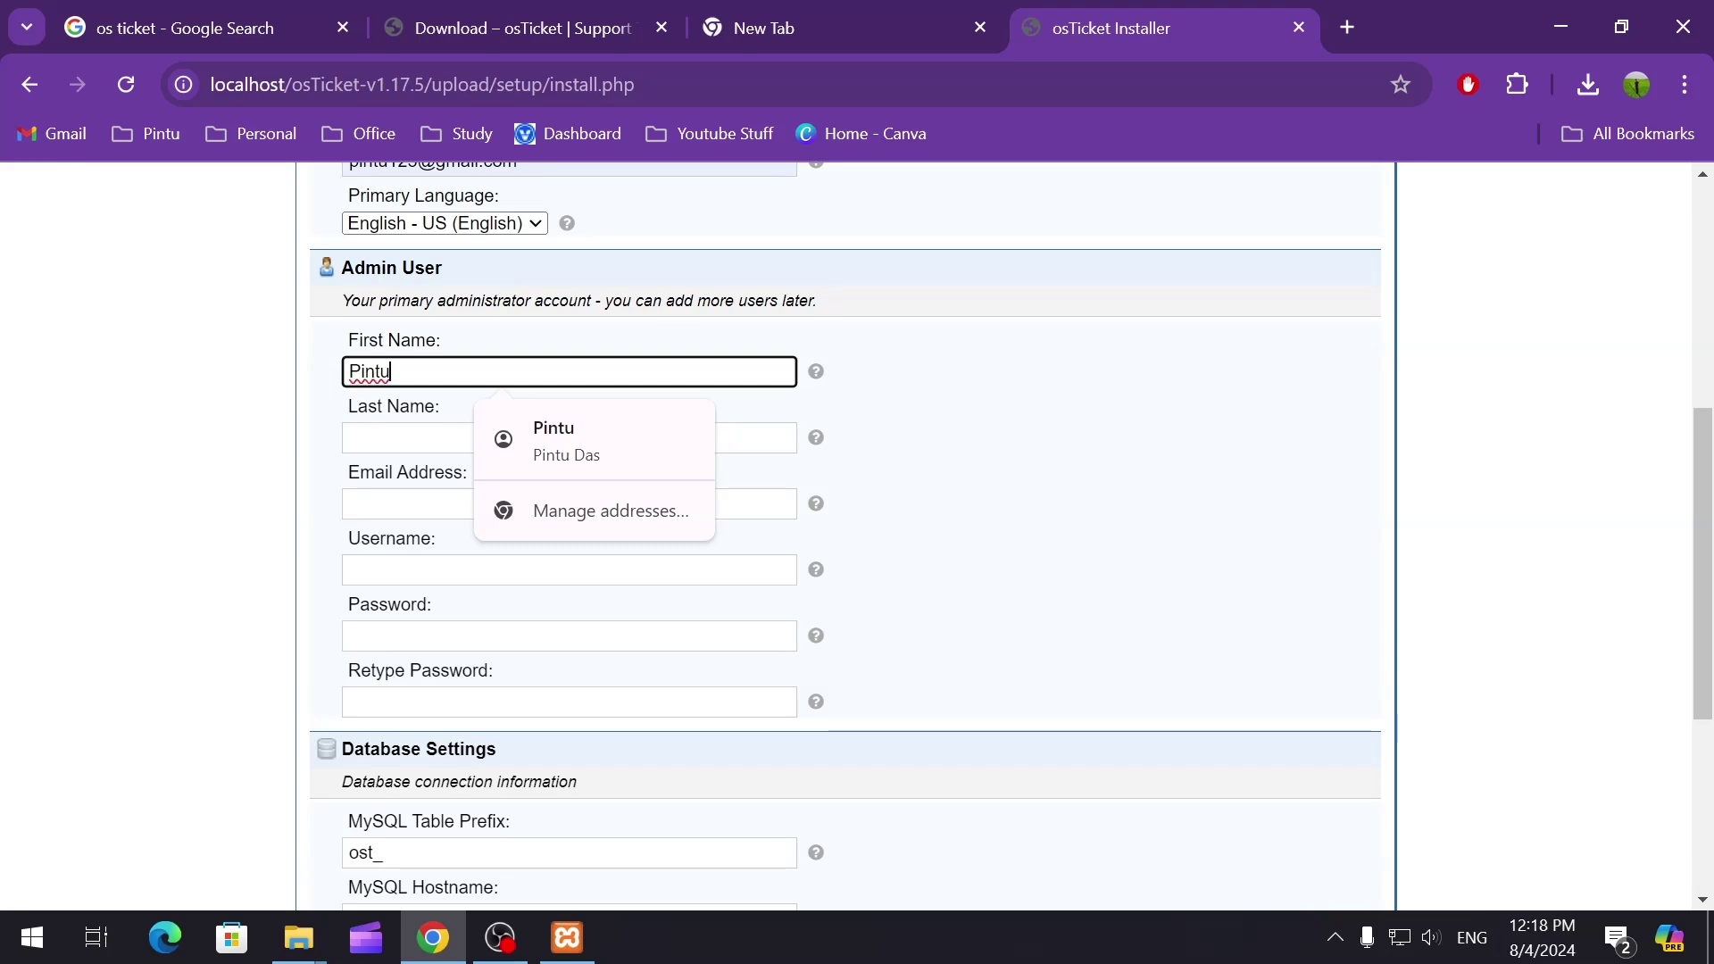
{"action": "key", "text": "Tab"}
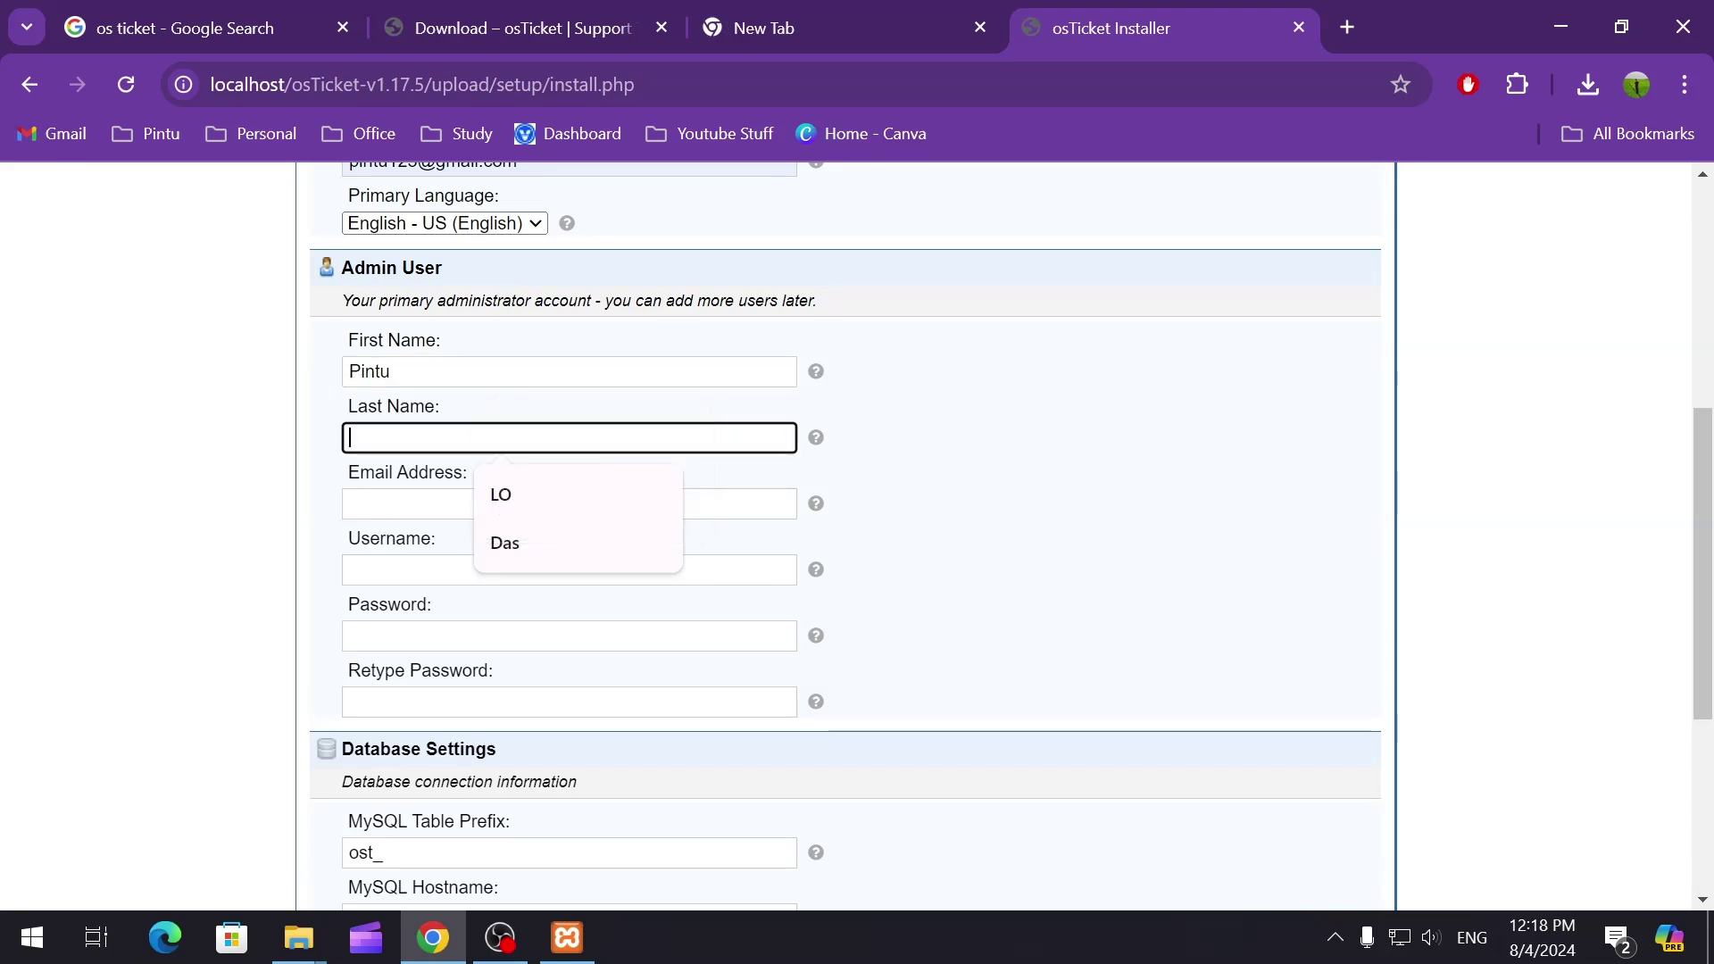
{"action": "left_click", "coordinate": [527, 538]}
- Fill the admin e-mail address with the suggested saved address
{"action": "key", "text": "Tab"}
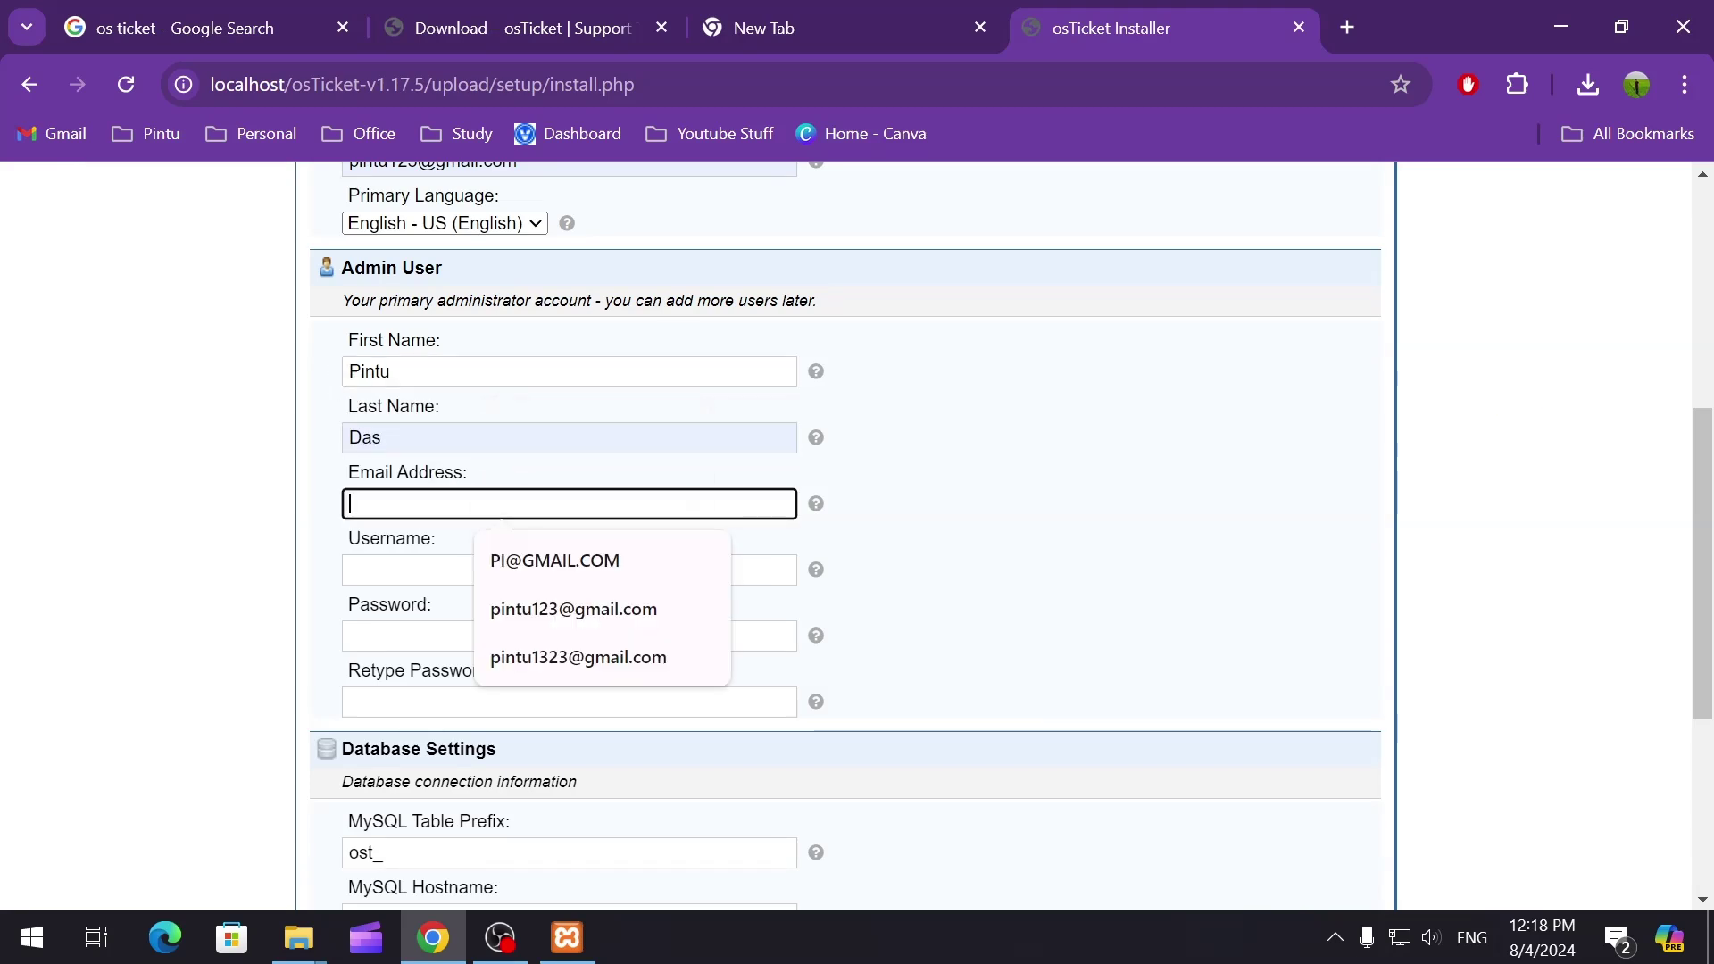
{"action": "left_click", "coordinate": [597, 660]}
{"action": "scroll", "coordinate": [857, 535], "scroll_direction": "up", "scroll_amount": 5}
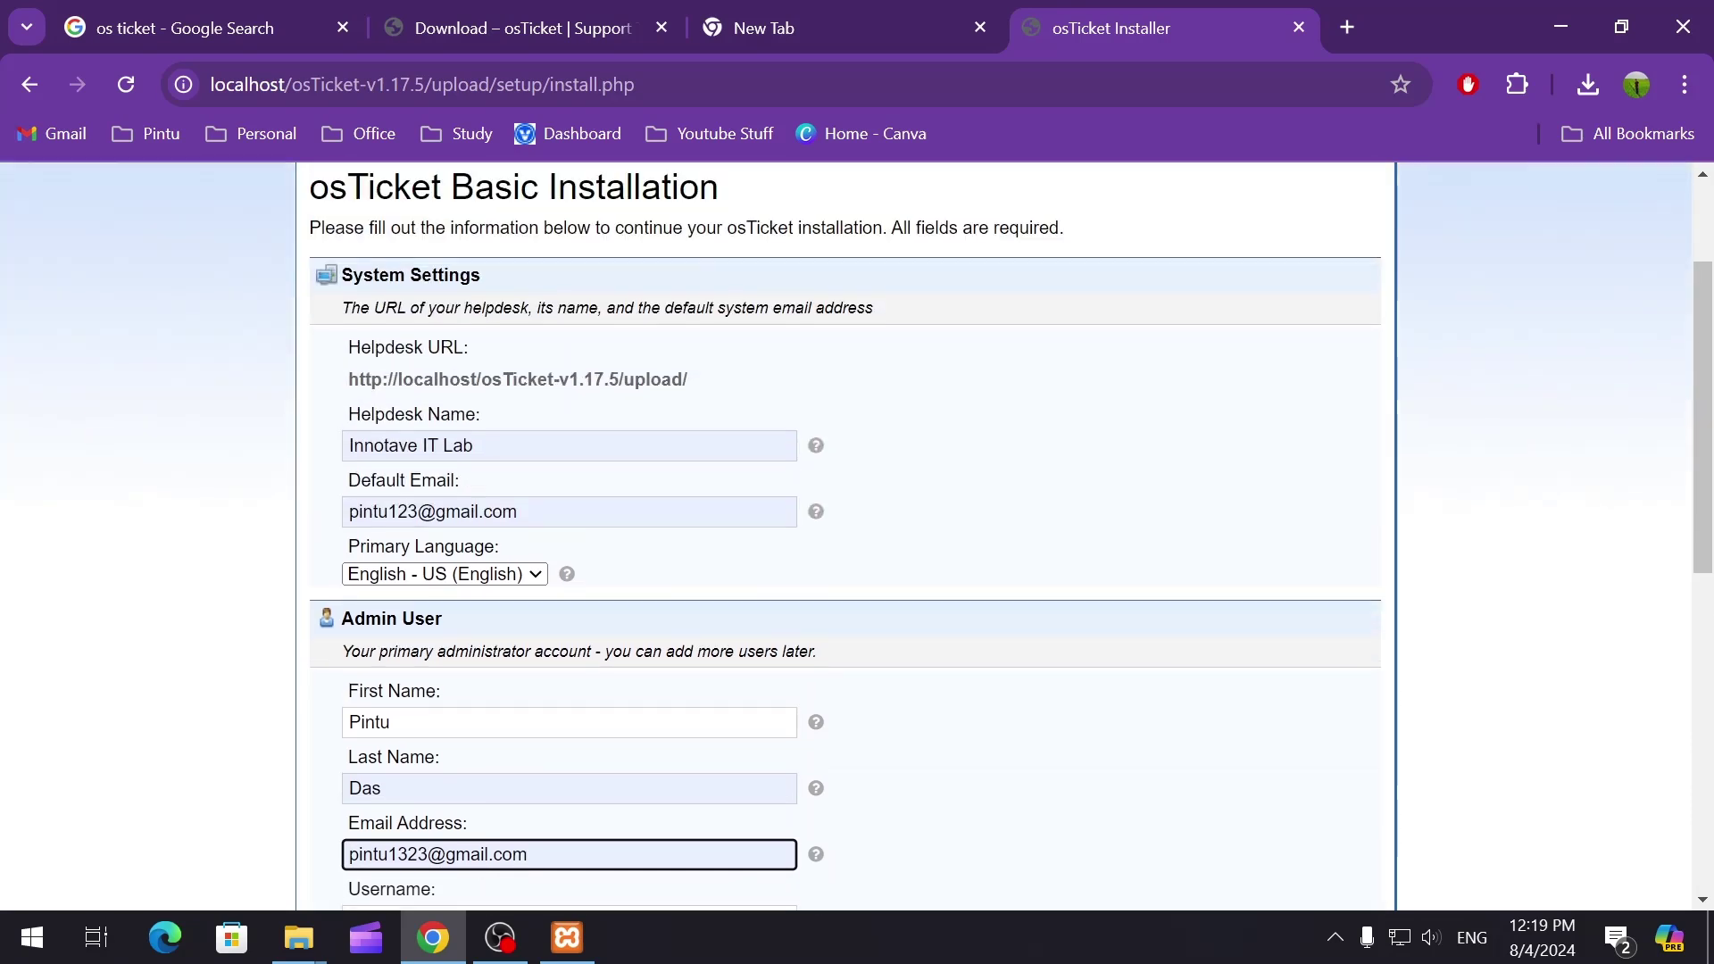
{"action": "scroll", "coordinate": [857, 536], "scroll_direction": "down", "scroll_amount": 3}
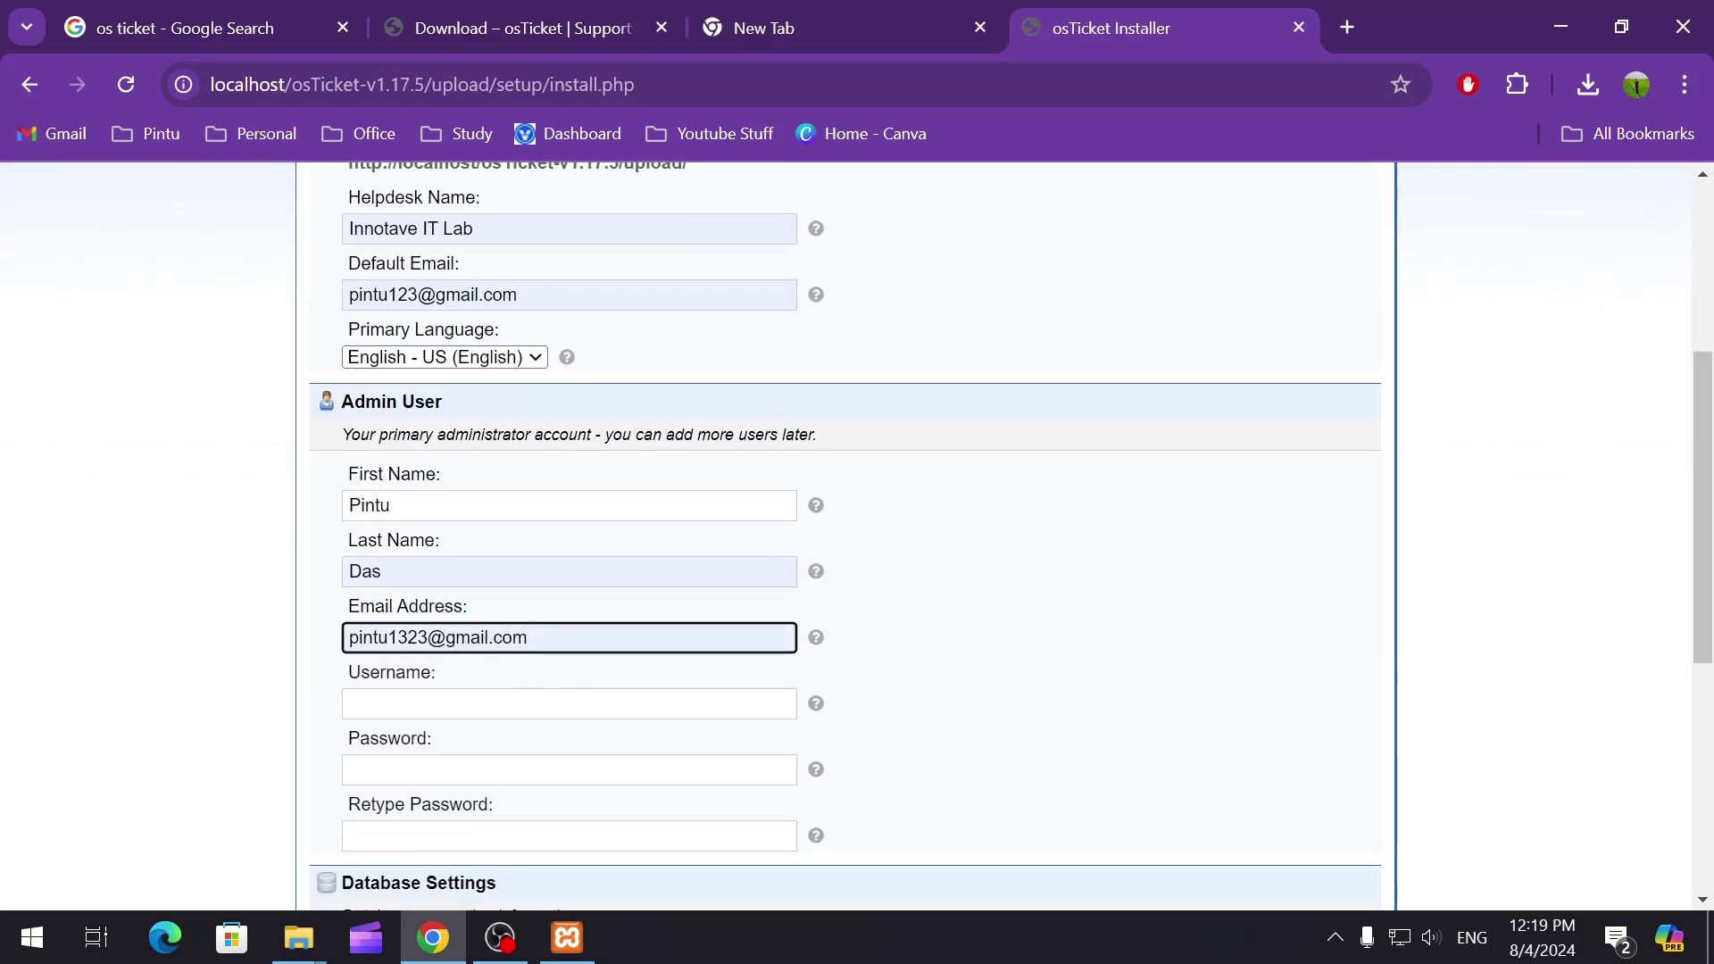
{"action": "scroll", "coordinate": [857, 535], "scroll_direction": "down", "scroll_amount": 2}
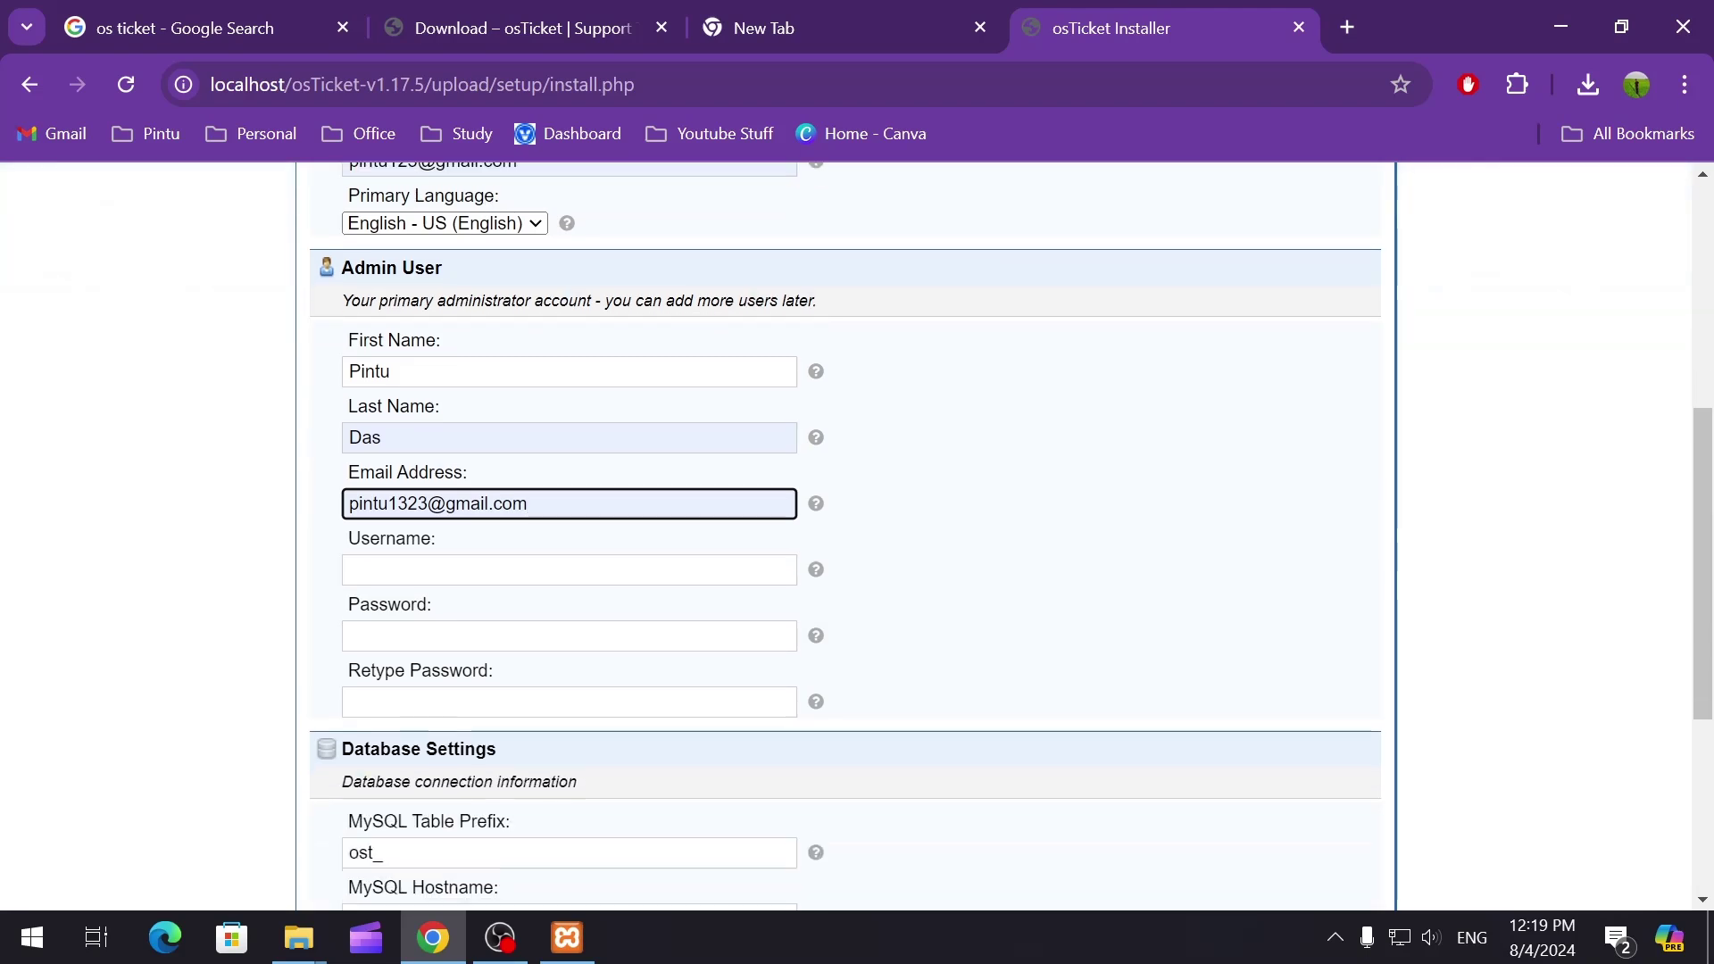
- Enter the admin username and the admin password with its confirmation
{"action": "left_click", "coordinate": [568, 570]}
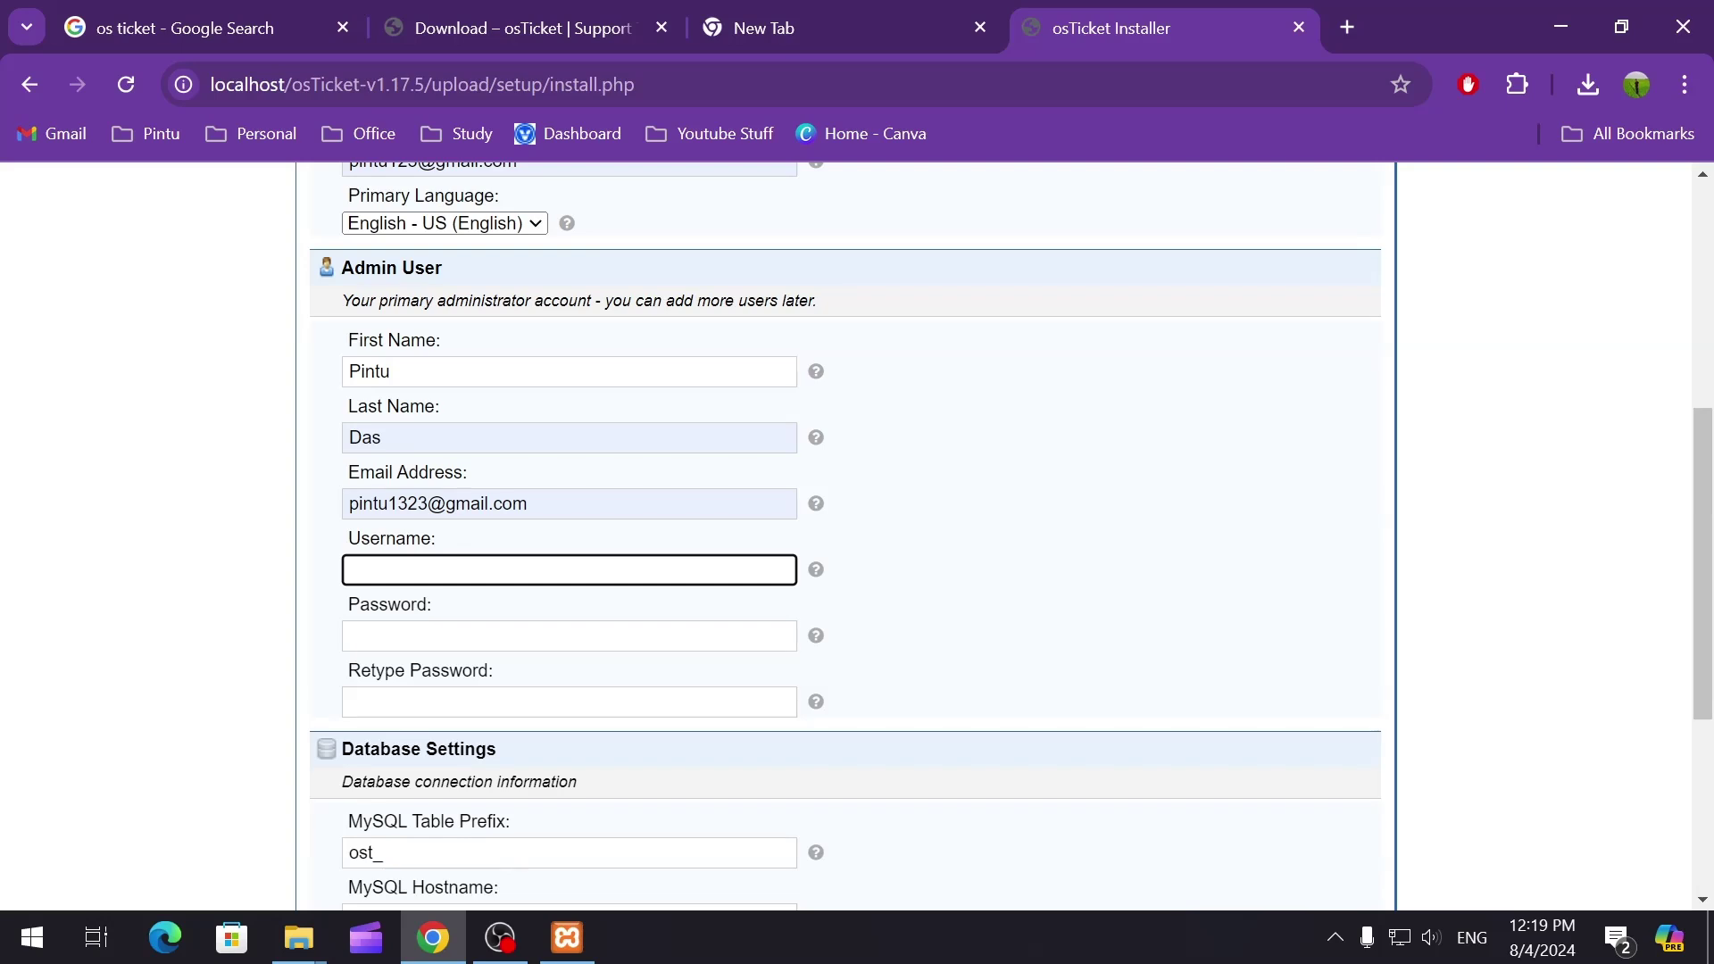
{"action": "type", "text": "ntud"}
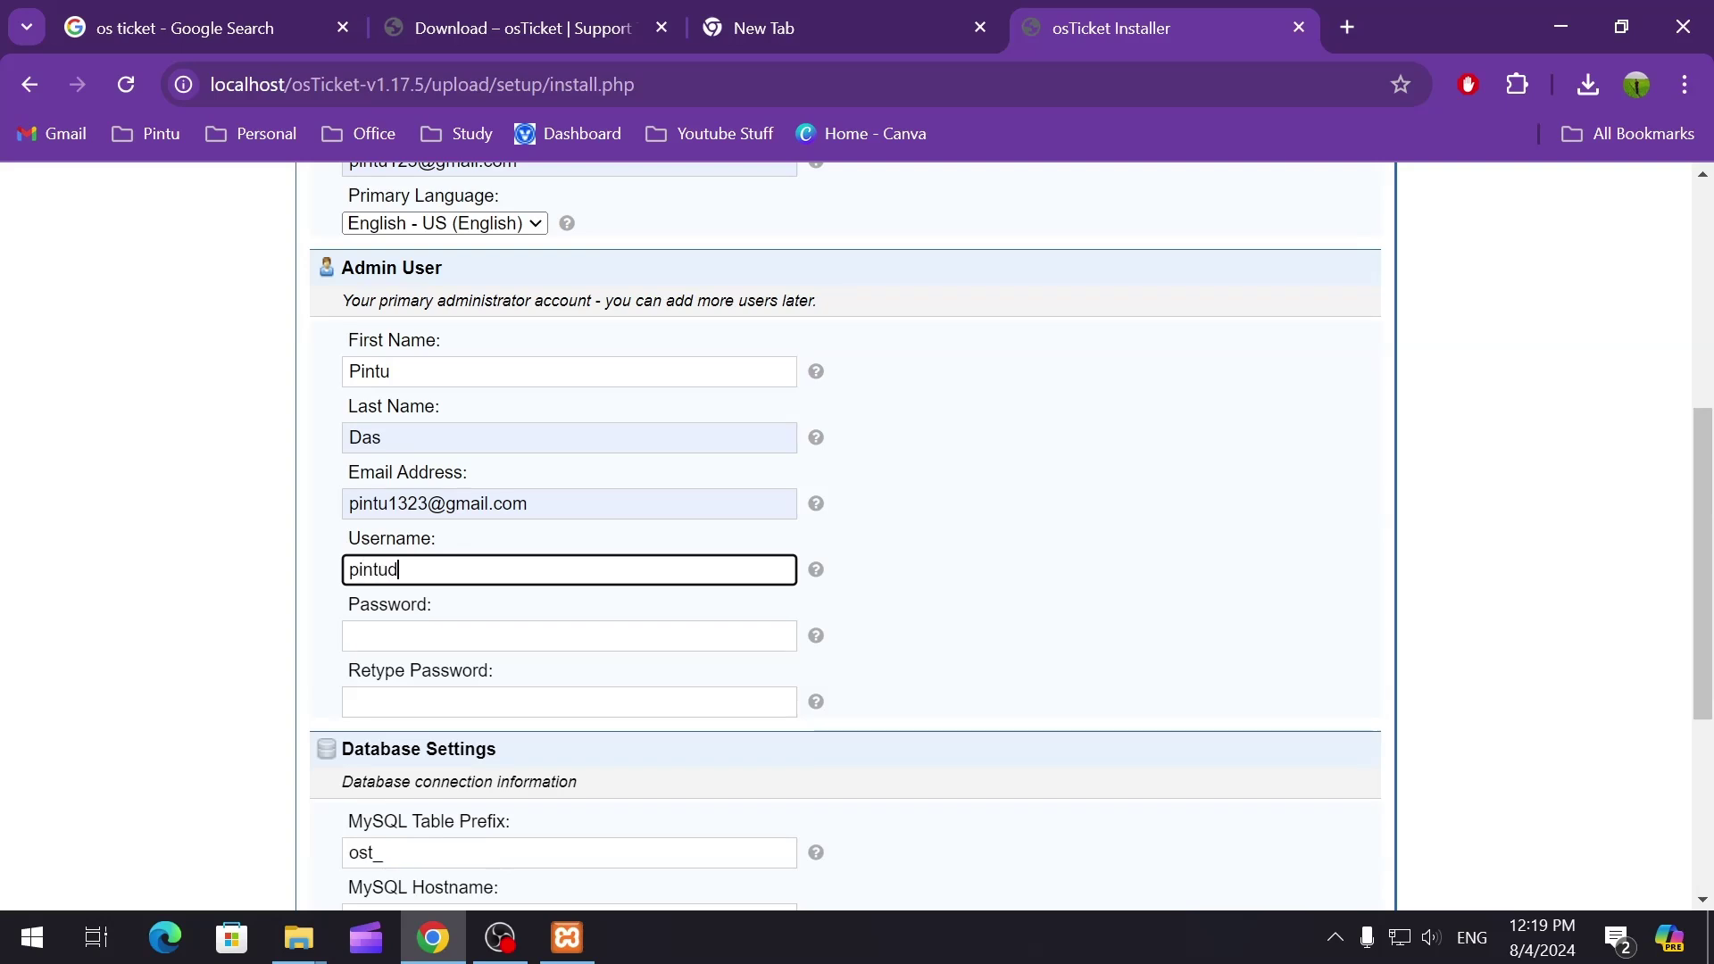
{"action": "key", "text": "Tab"}
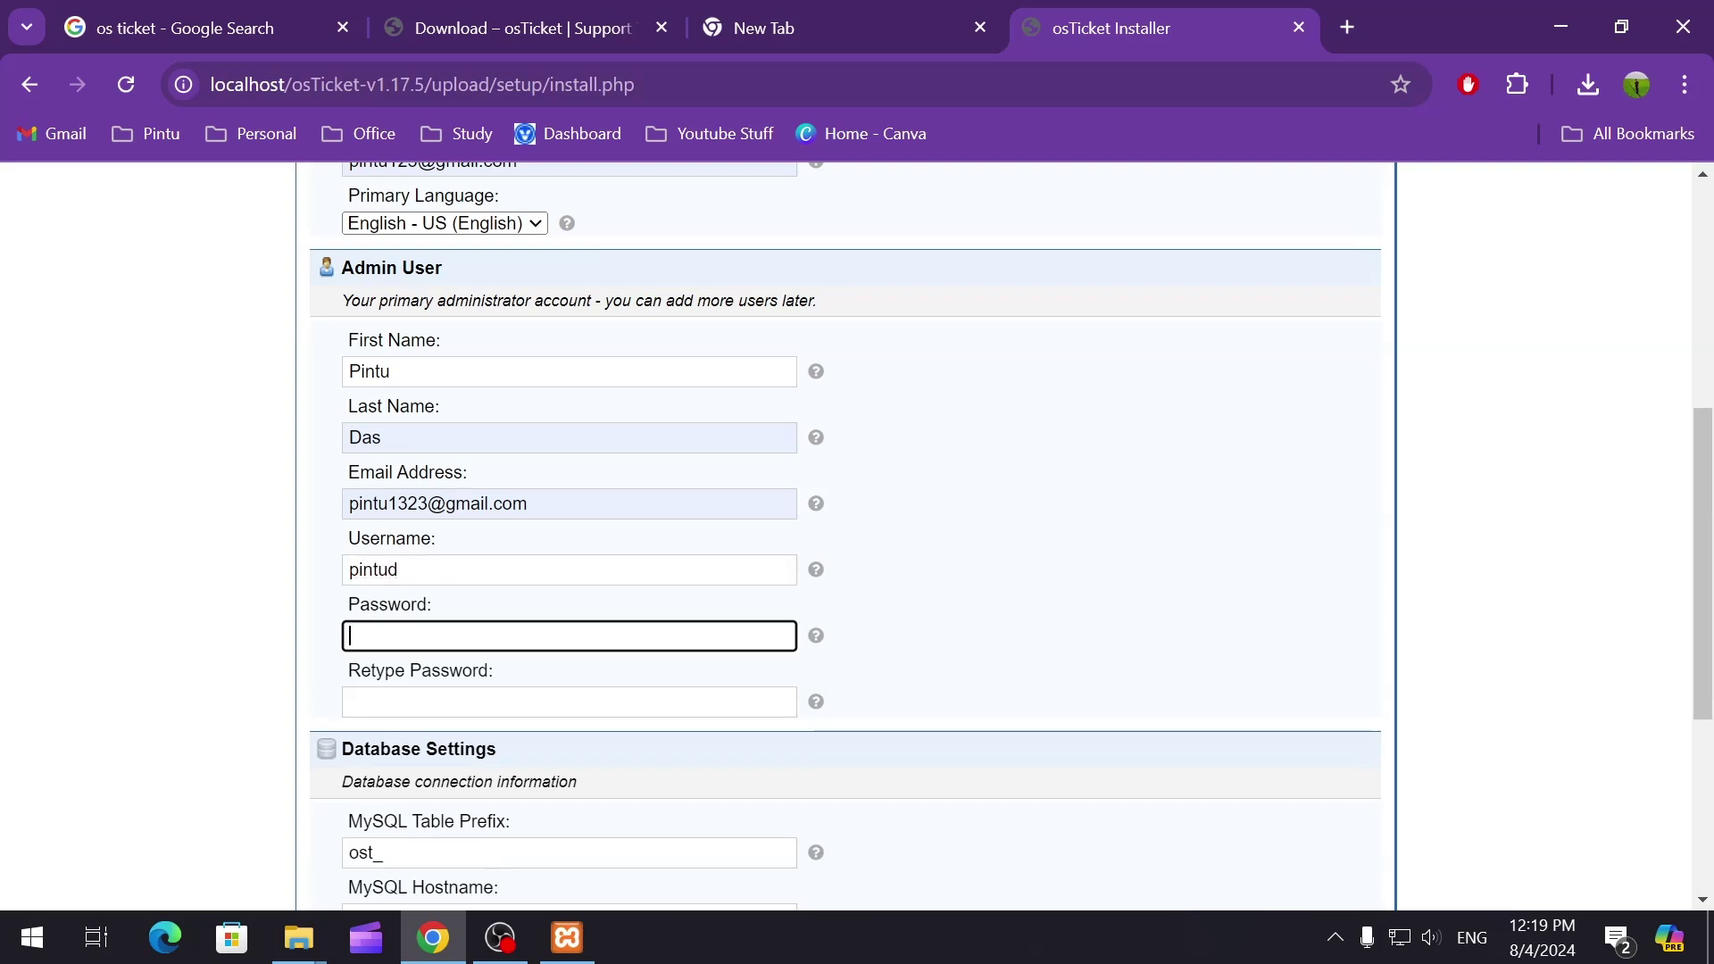
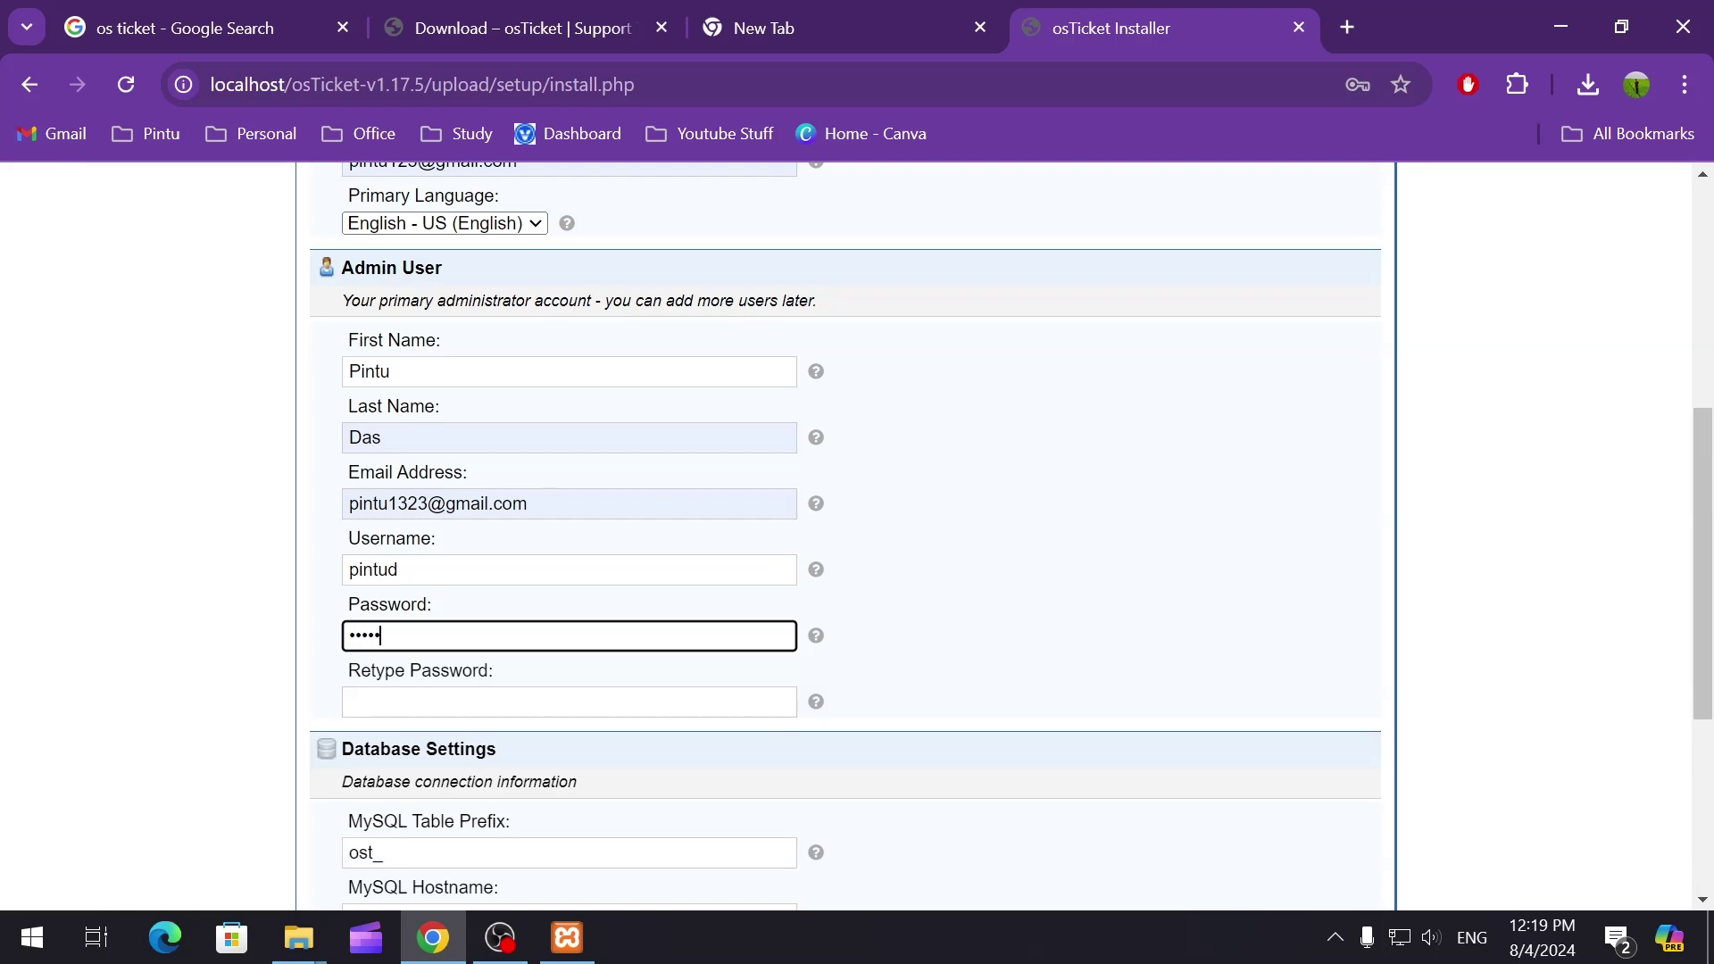
{"action": "key", "text": "Tab"}
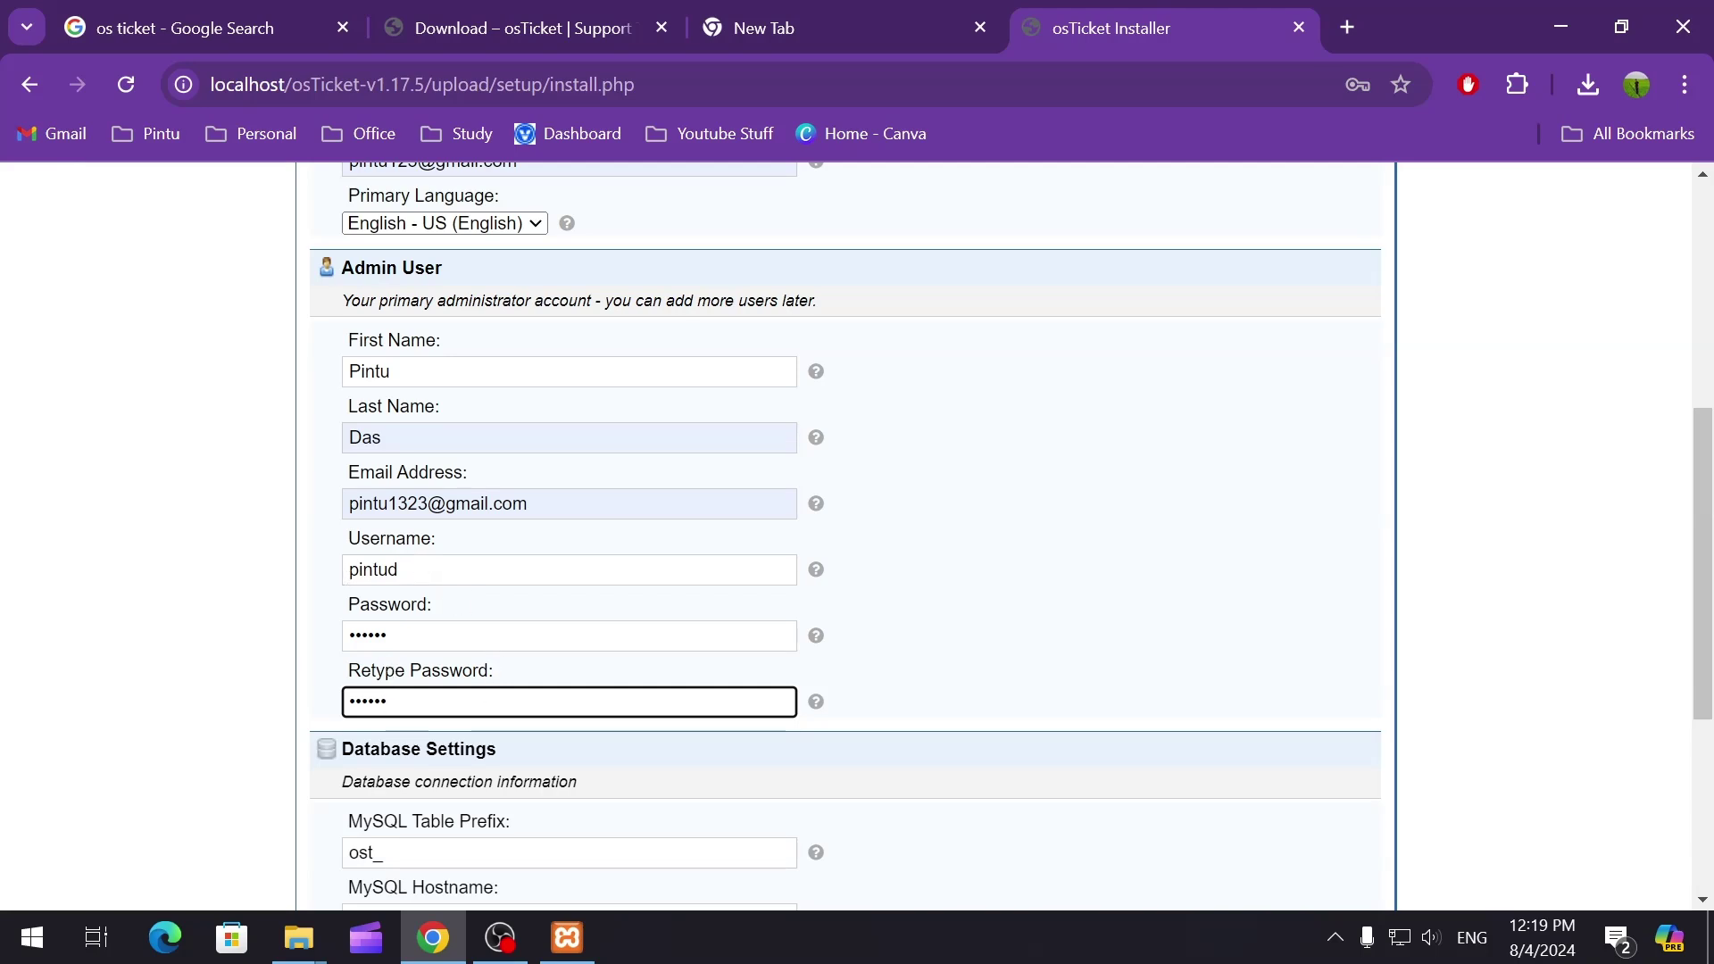
{"action": "scroll", "coordinate": [424, 607], "scroll_direction": "down", "scroll_amount": 3}
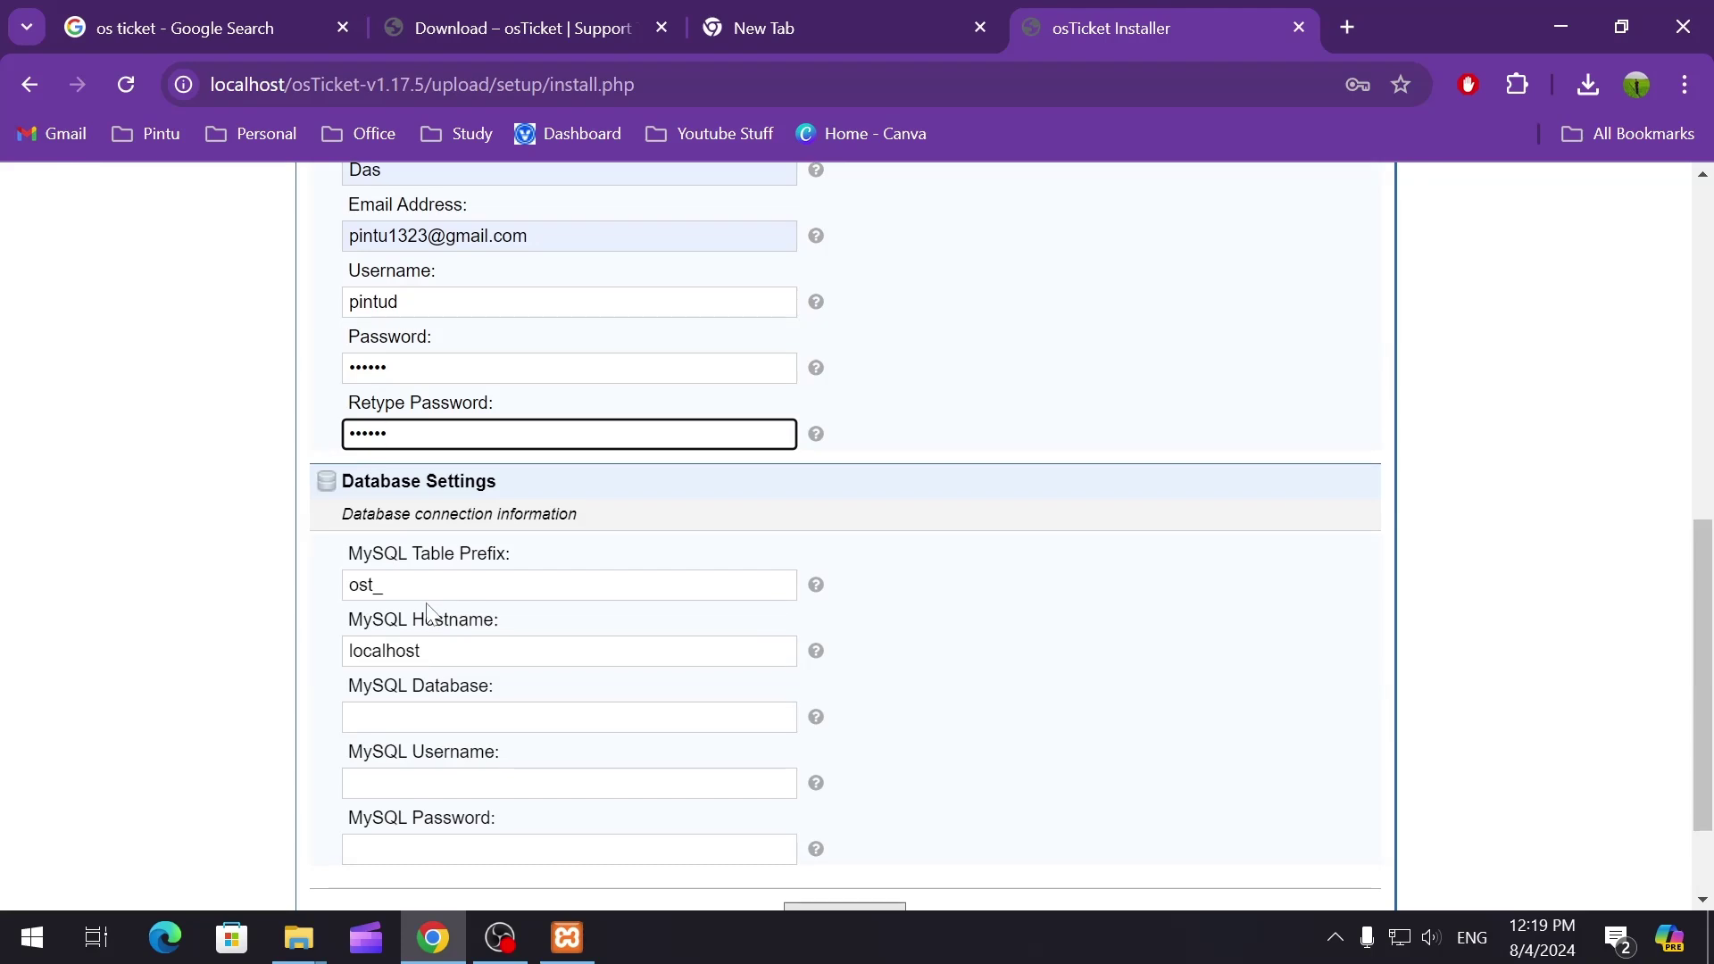
- Launch phpMyAdmin in a new tab via the XAMPP Control Panel's MySQL Admin button
{"action": "left_click_drag", "start_coordinate": [343, 514], "coordinate": [581, 516]}
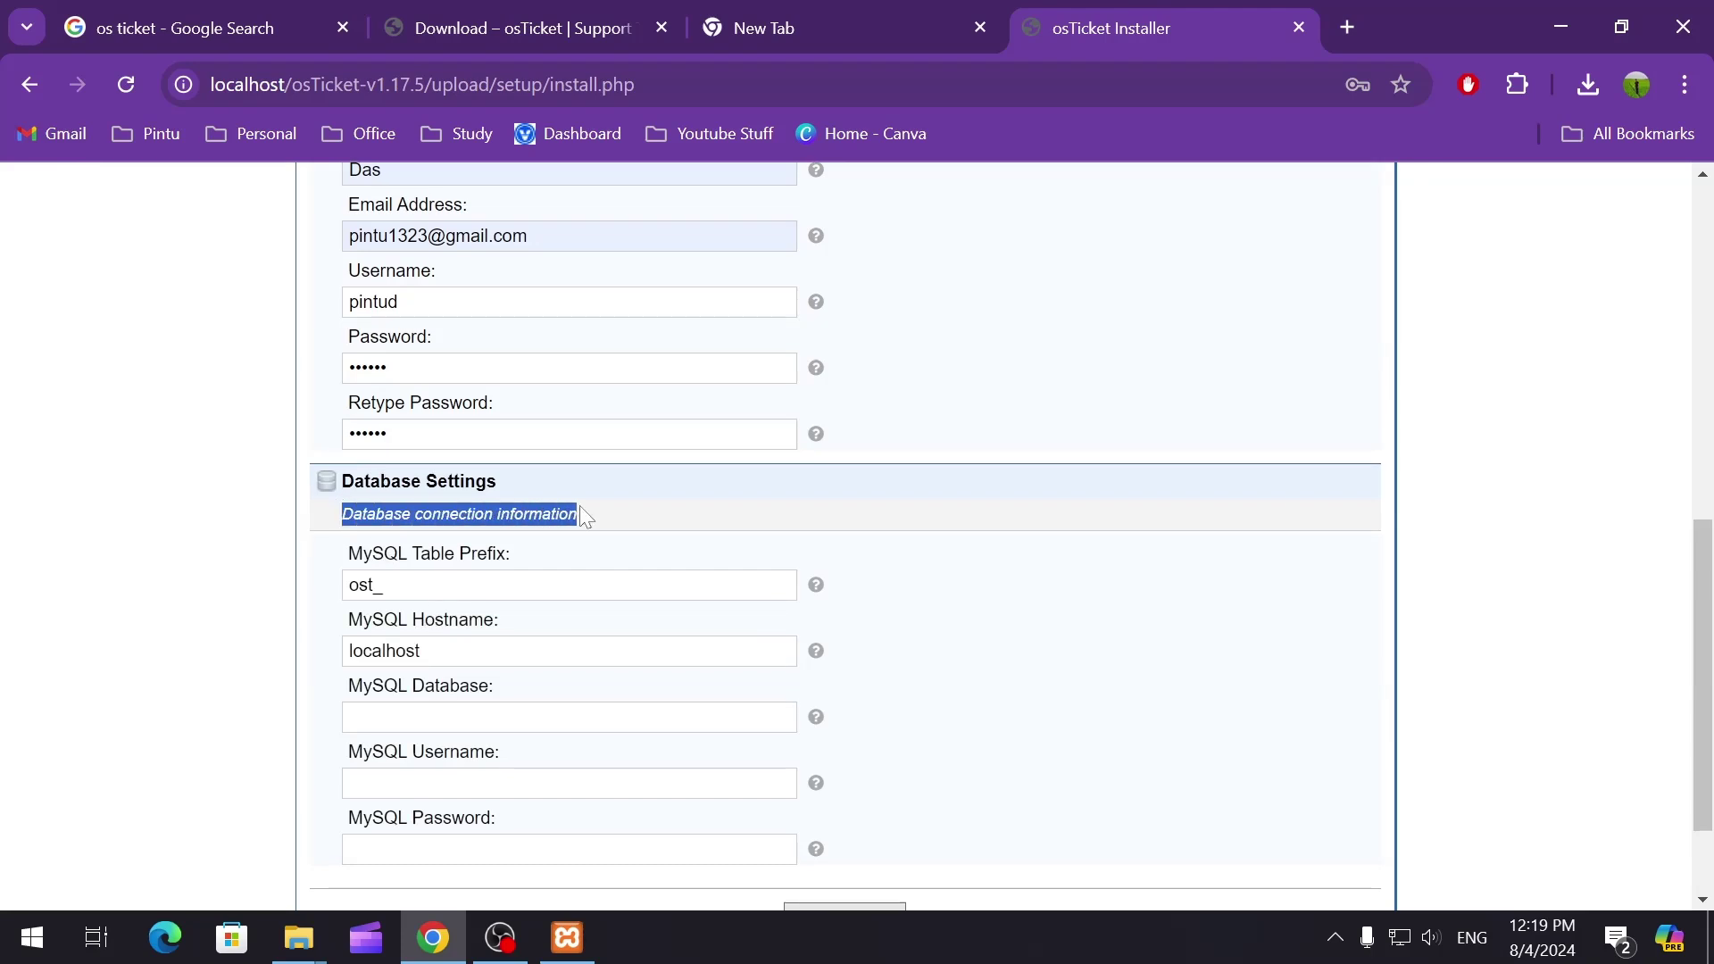
{"action": "scroll", "coordinate": [509, 540], "scroll_direction": "down", "scroll_amount": 2}
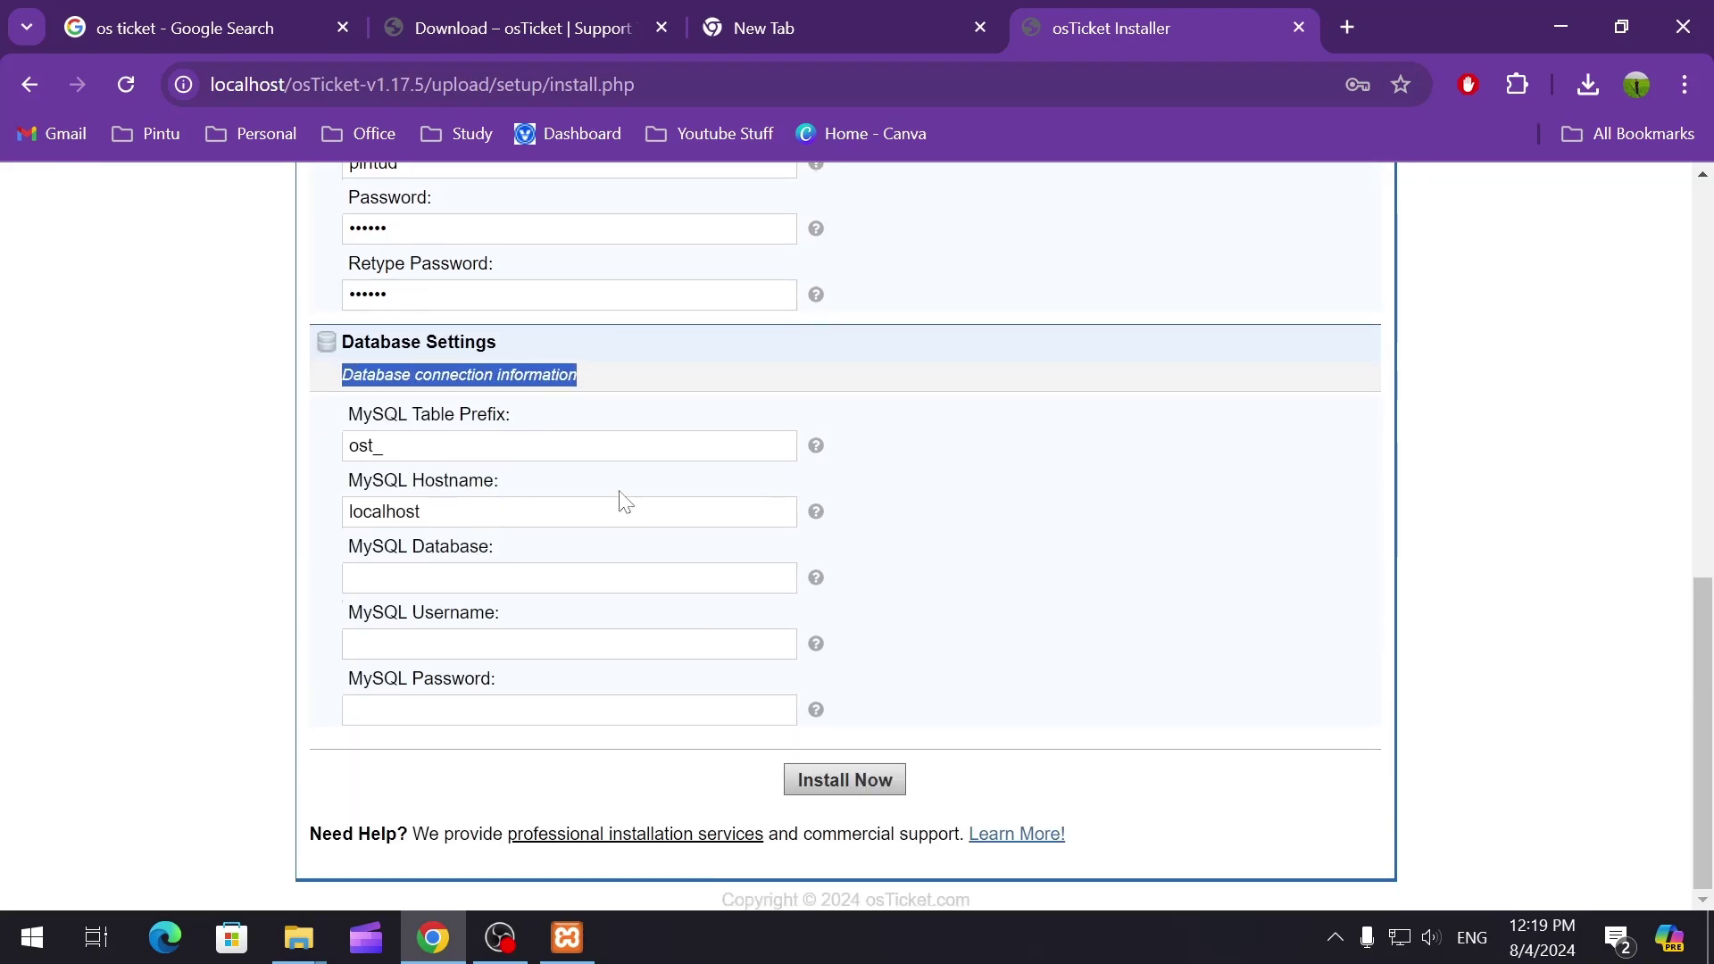
{"action": "left_click", "coordinate": [566, 937]}
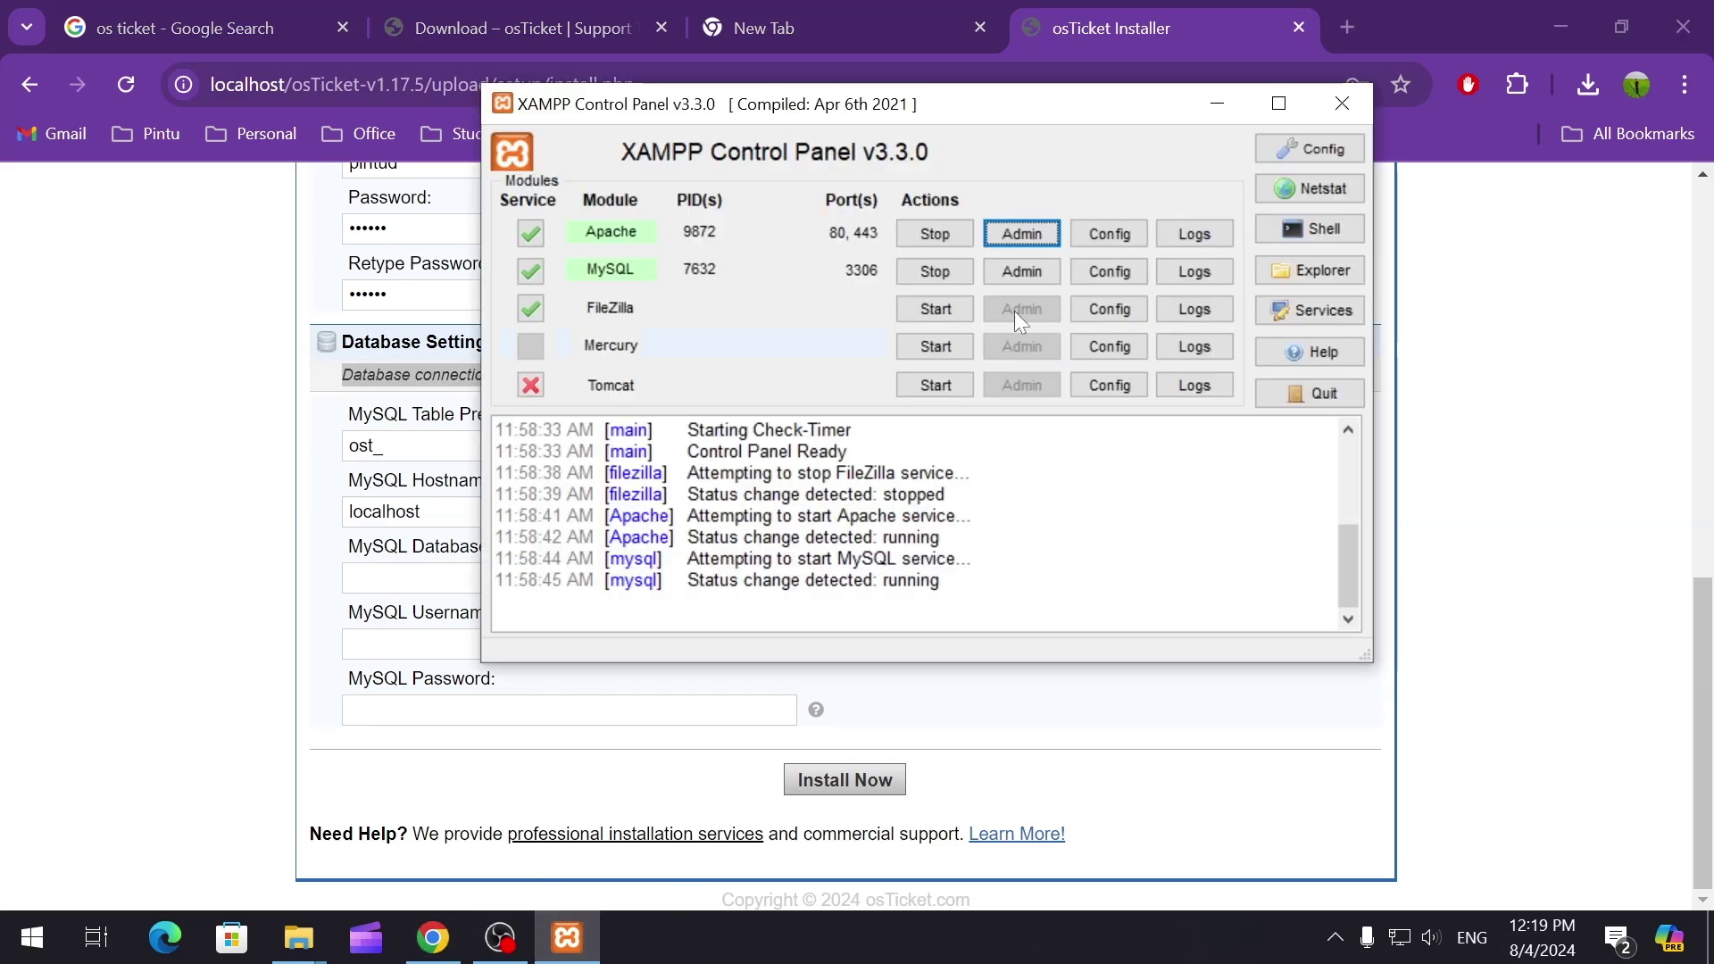
{"action": "left_click", "coordinate": [1021, 271]}
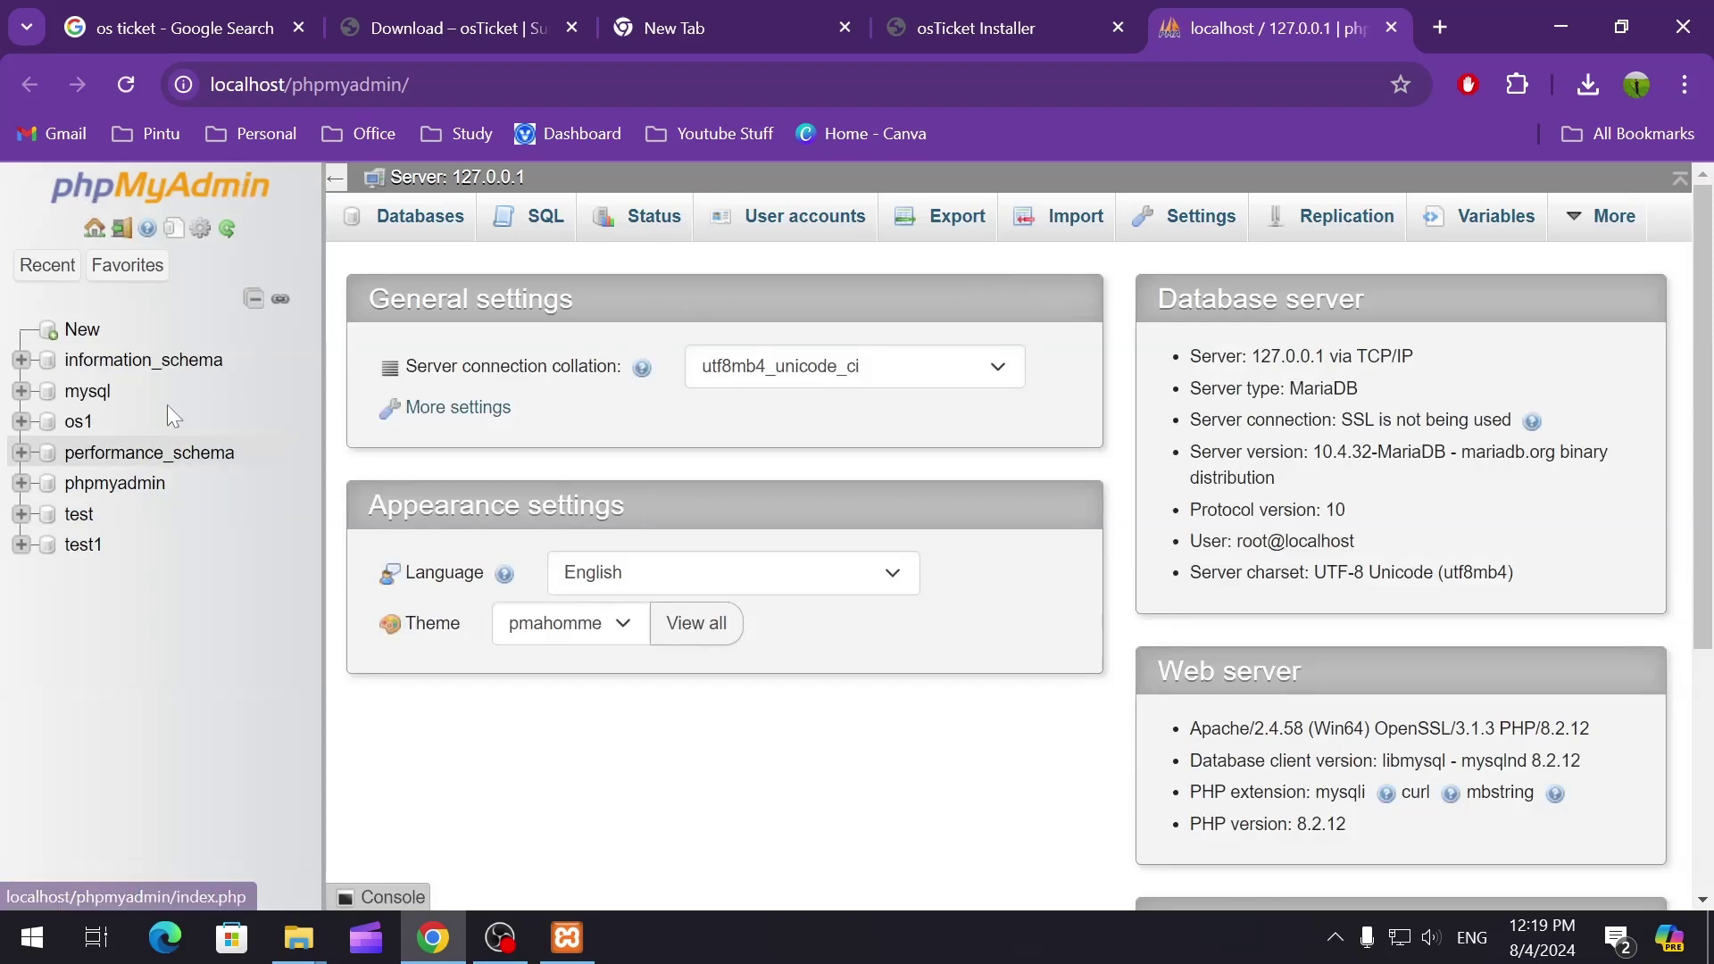
{"action": "left_click", "coordinate": [962, 12]}
{"action": "scroll", "coordinate": [497, 572], "scroll_direction": "up", "scroll_amount": 1}
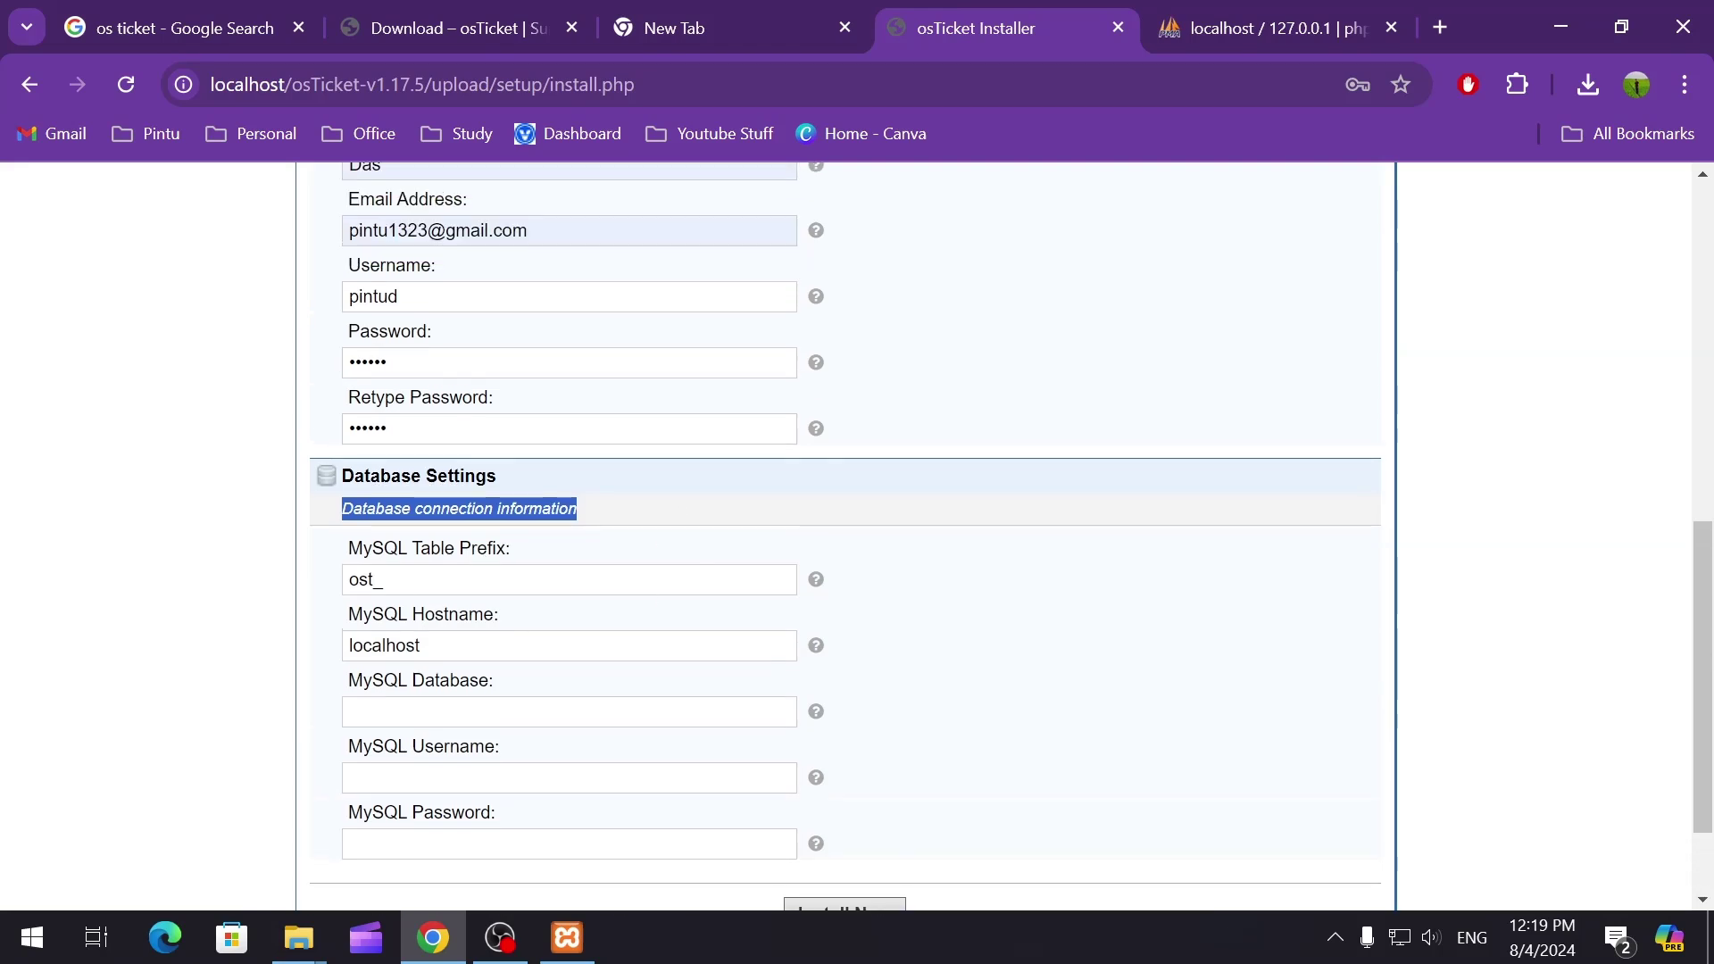
{"action": "left_click", "coordinate": [1262, 19]}
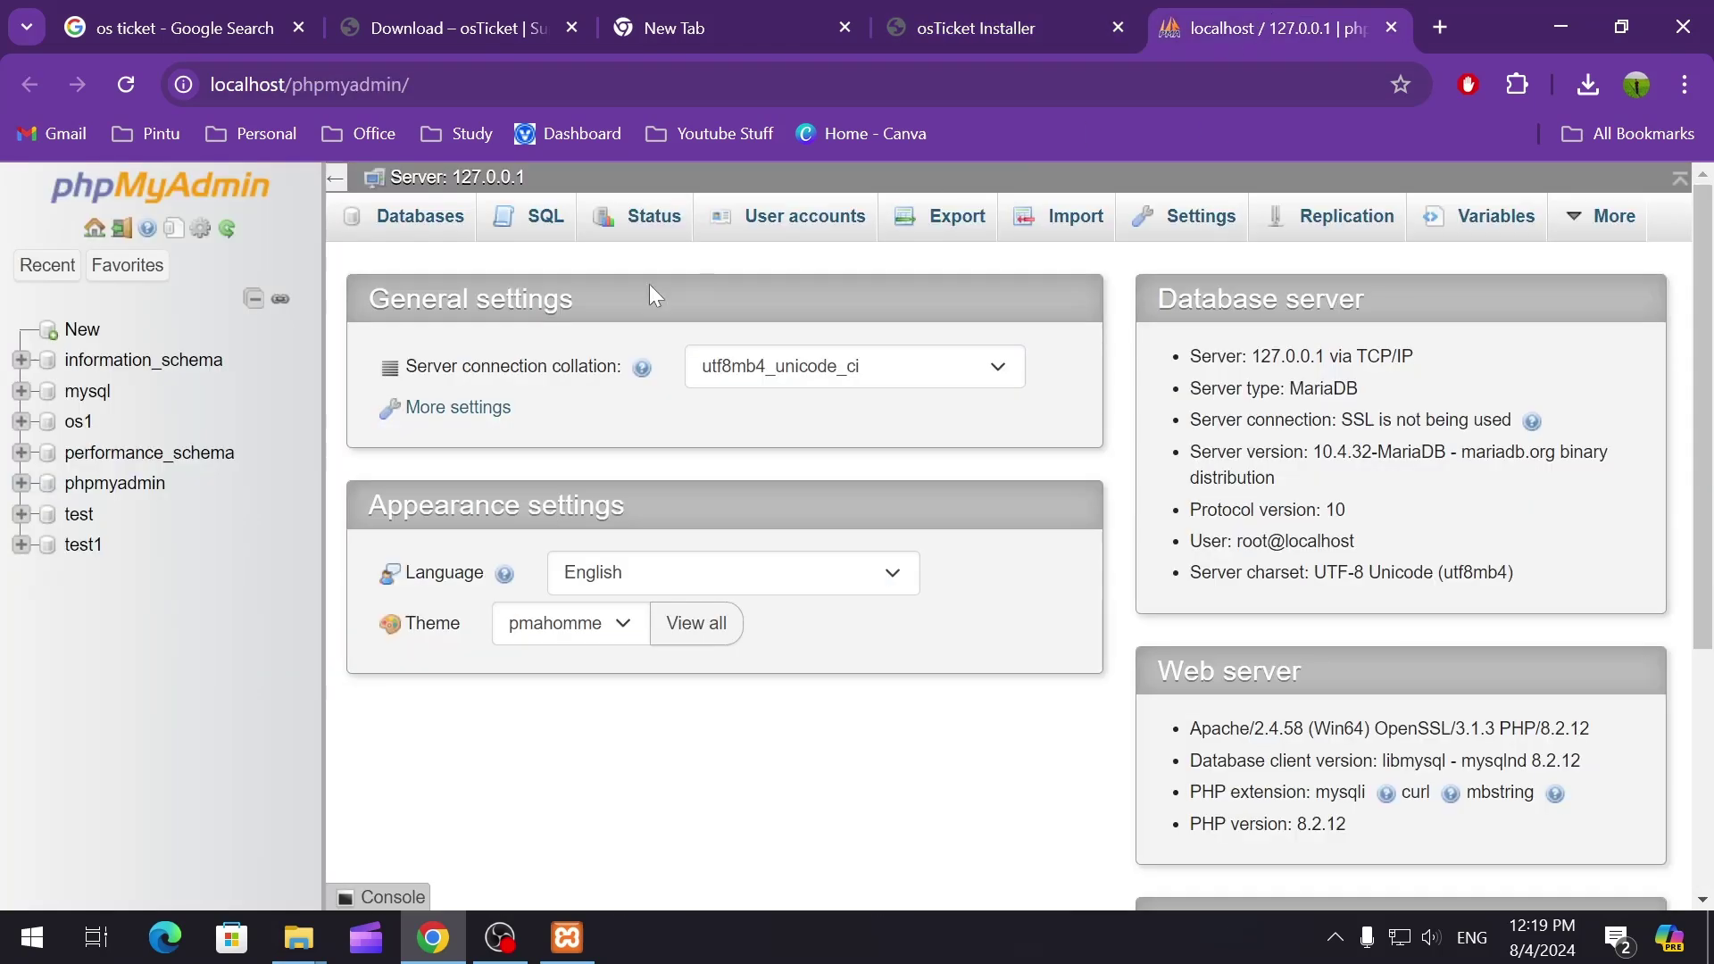
- Create the database test2, then open it and view its Privileges page
{"action": "left_click", "coordinate": [88, 330]}
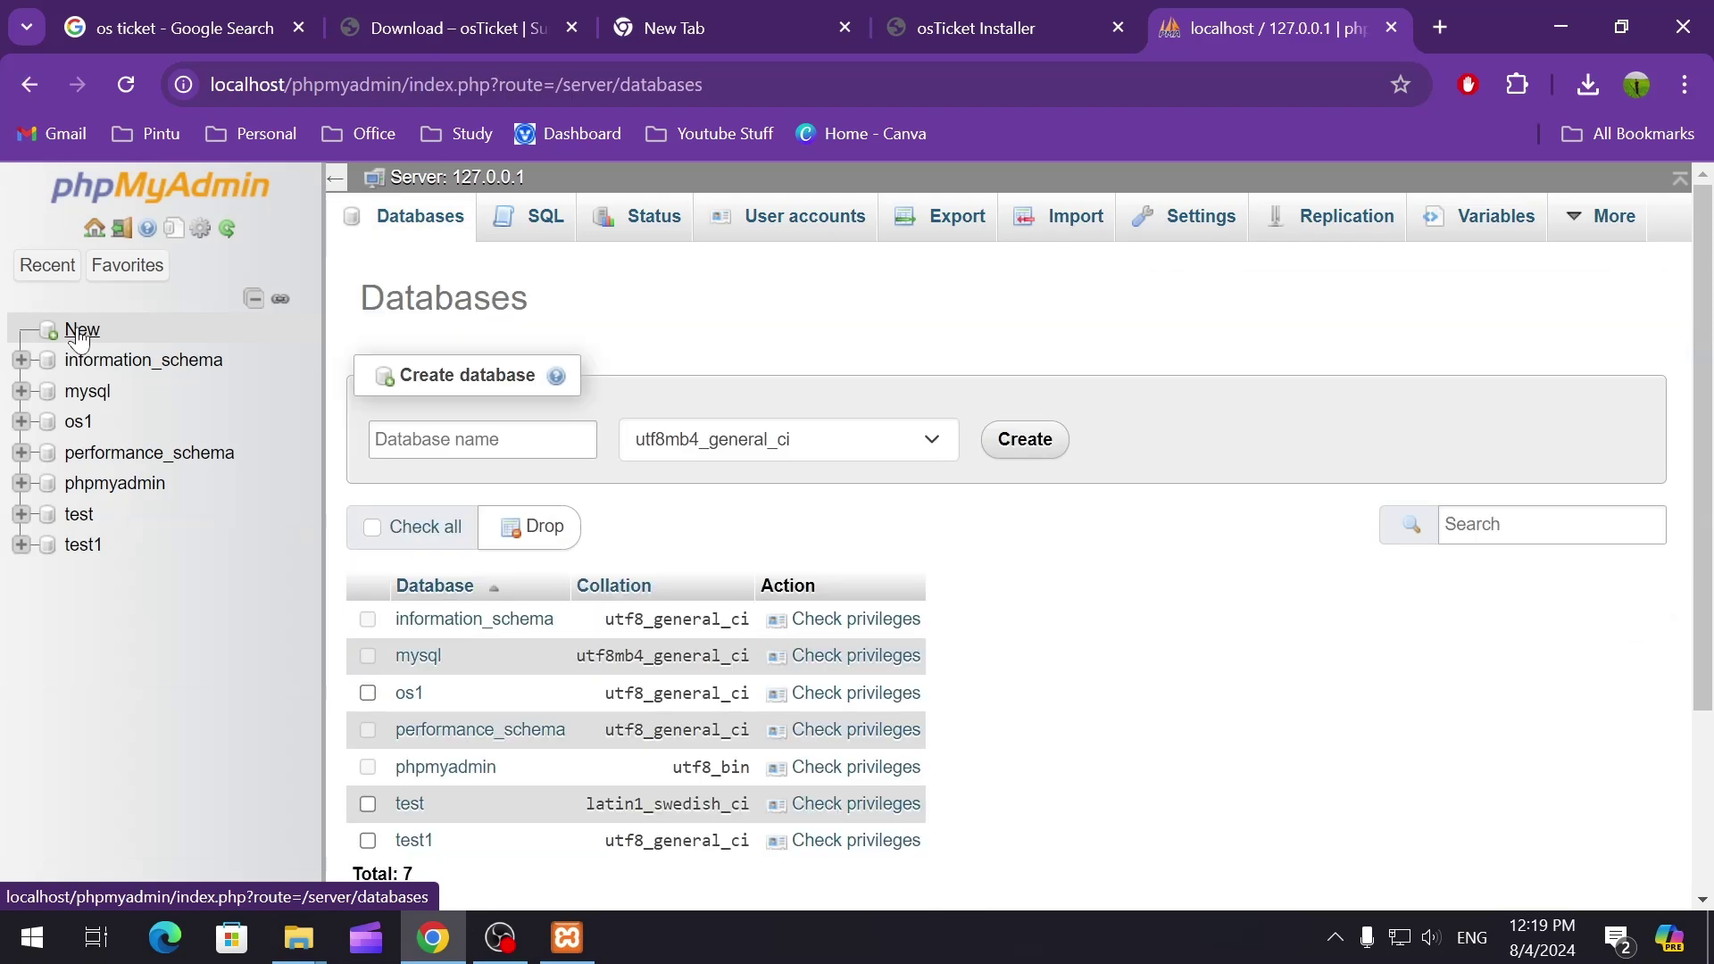
{"action": "left_click", "coordinate": [416, 429]}
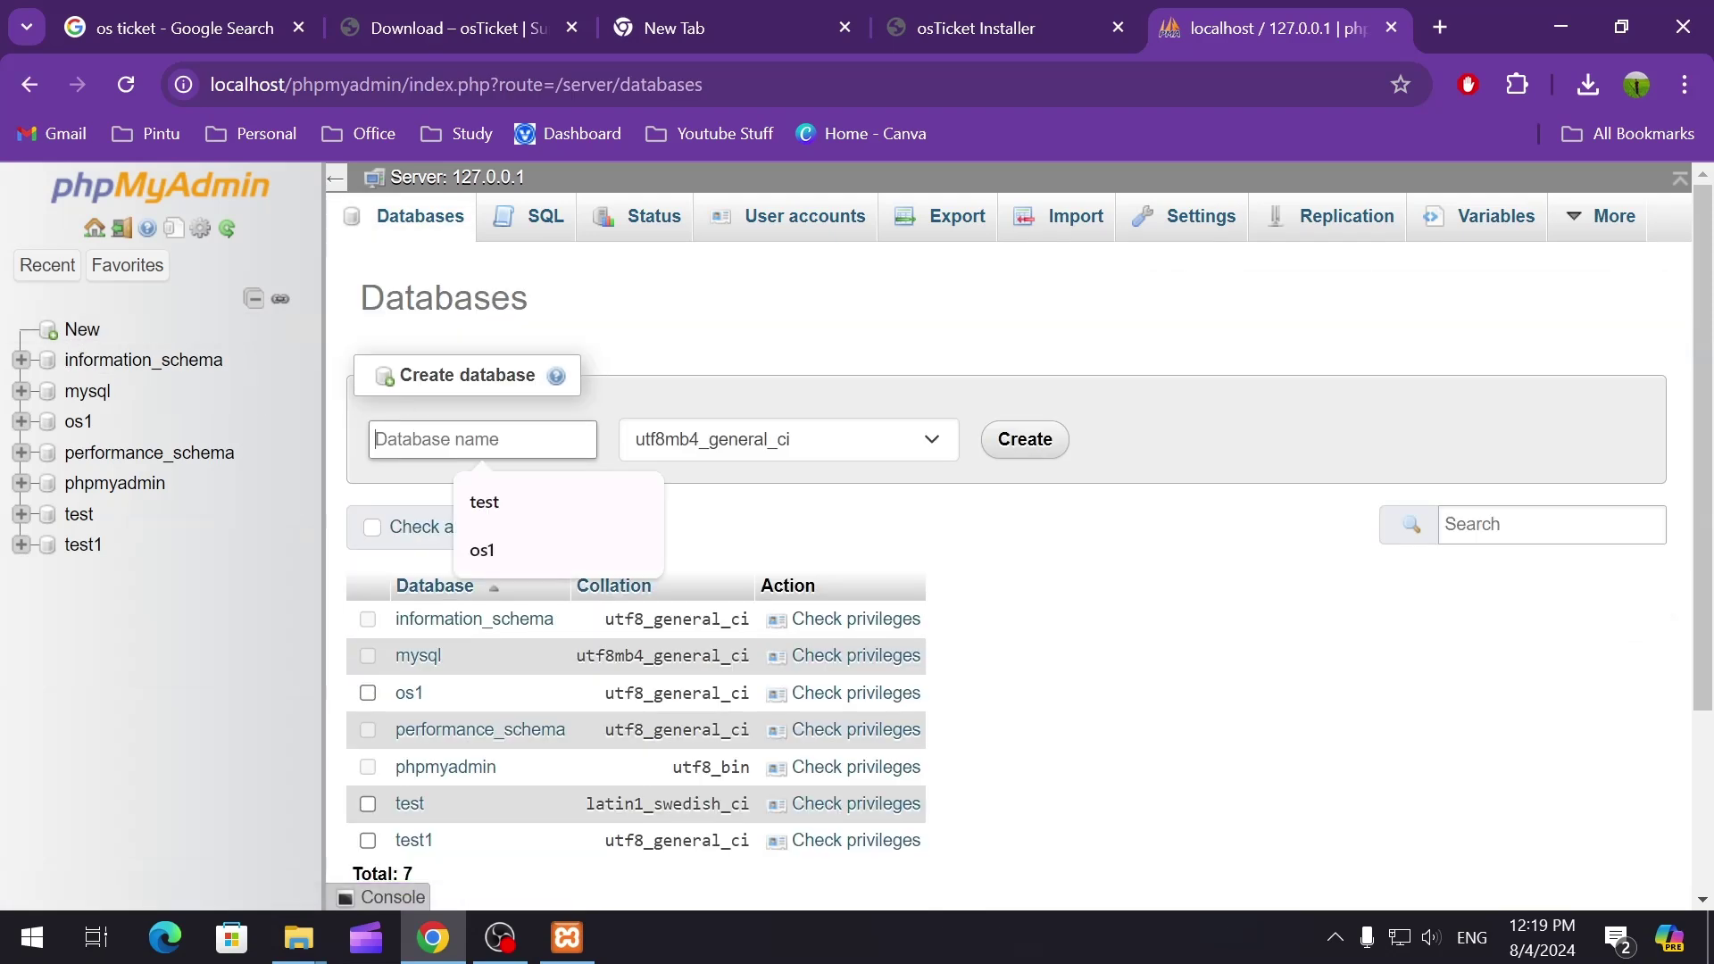
{"action": "type", "text": "Test"}
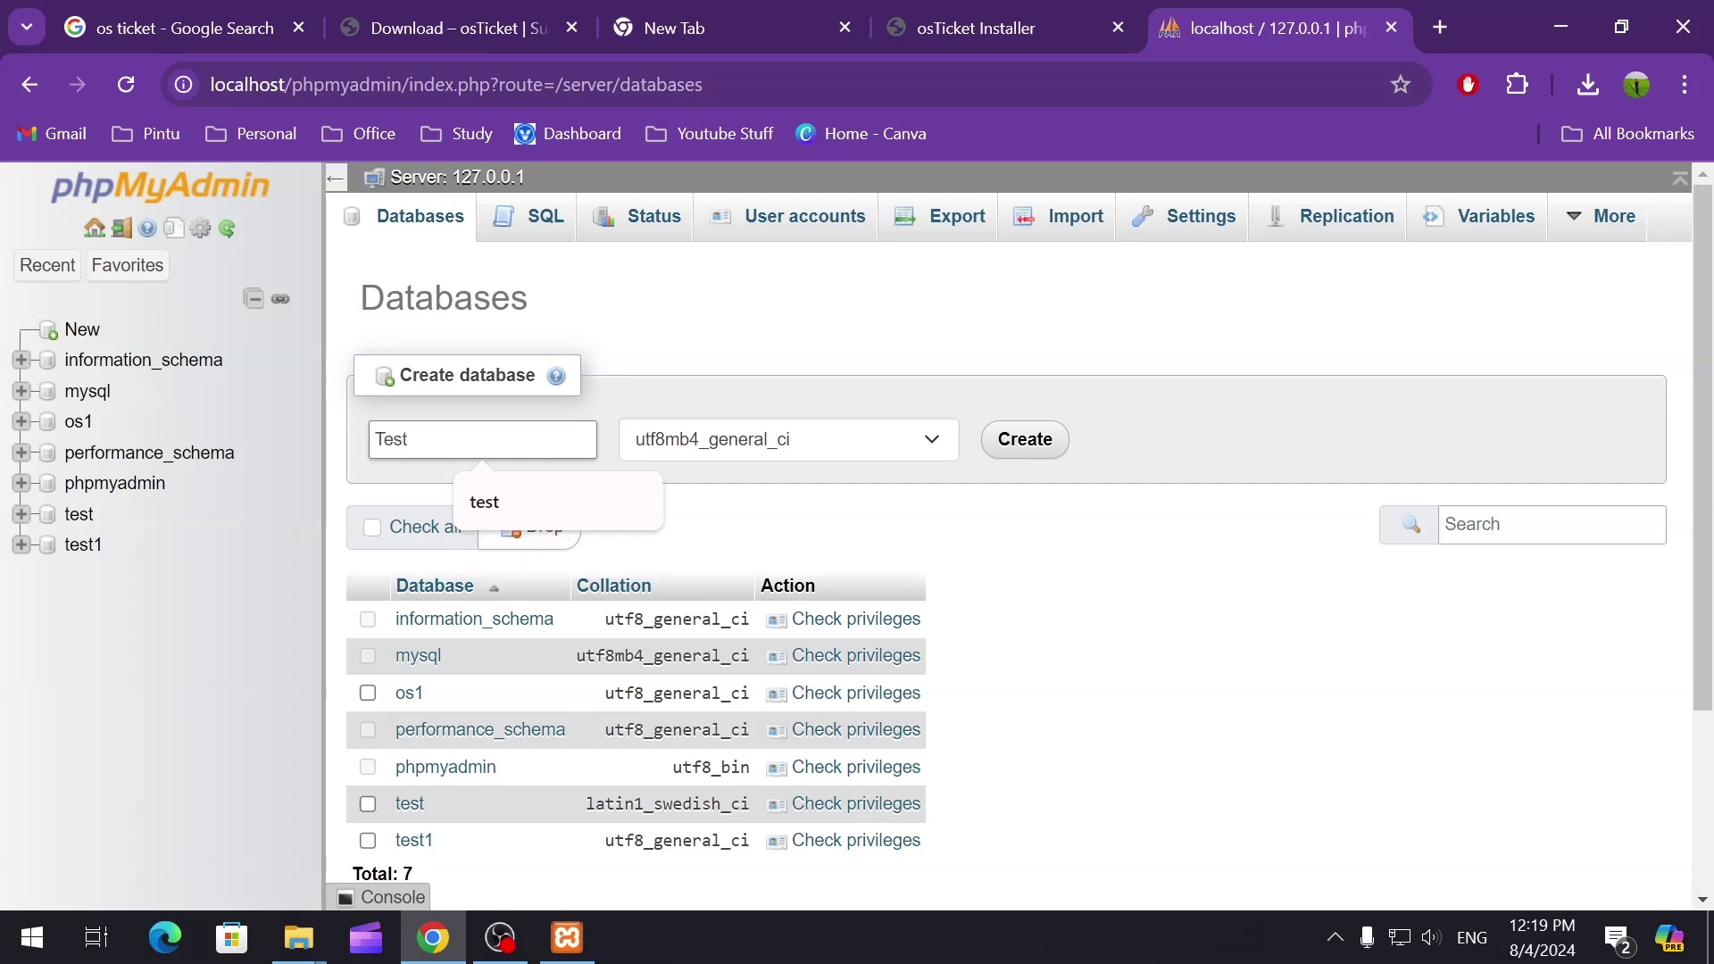
{"action": "type", "text": "2"}
{"action": "left_click_drag", "start_coordinate": [419, 439], "coordinate": [366, 439]}
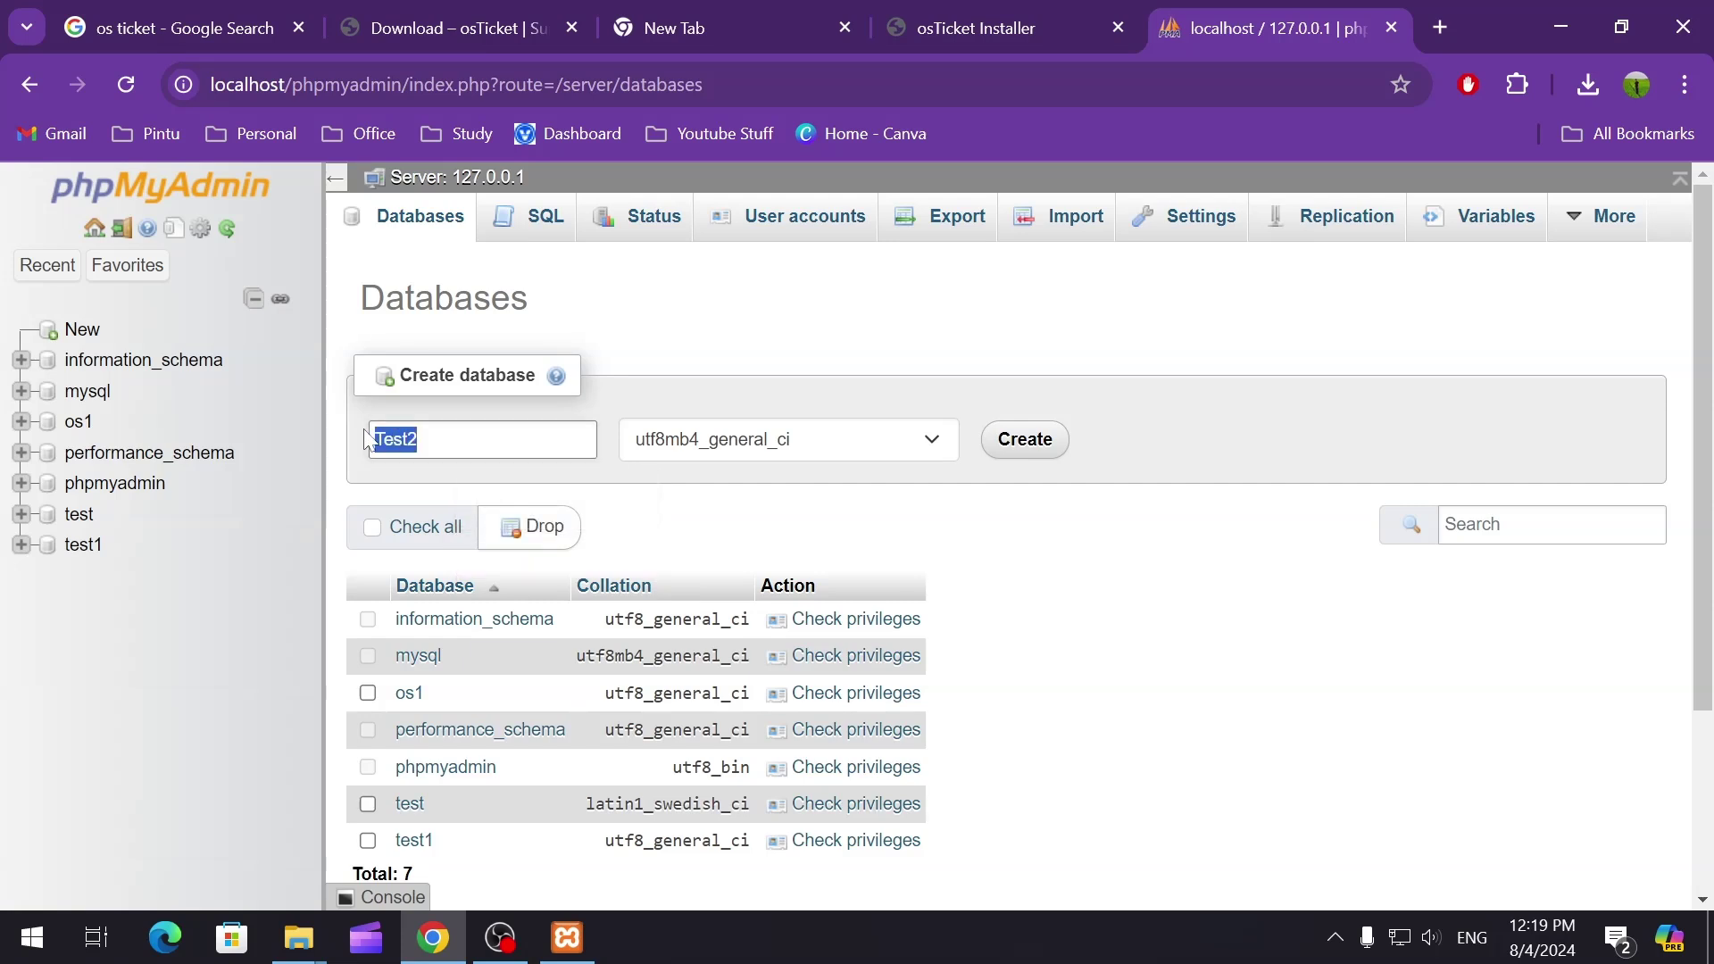
{"action": "left_click", "coordinate": [1031, 441]}
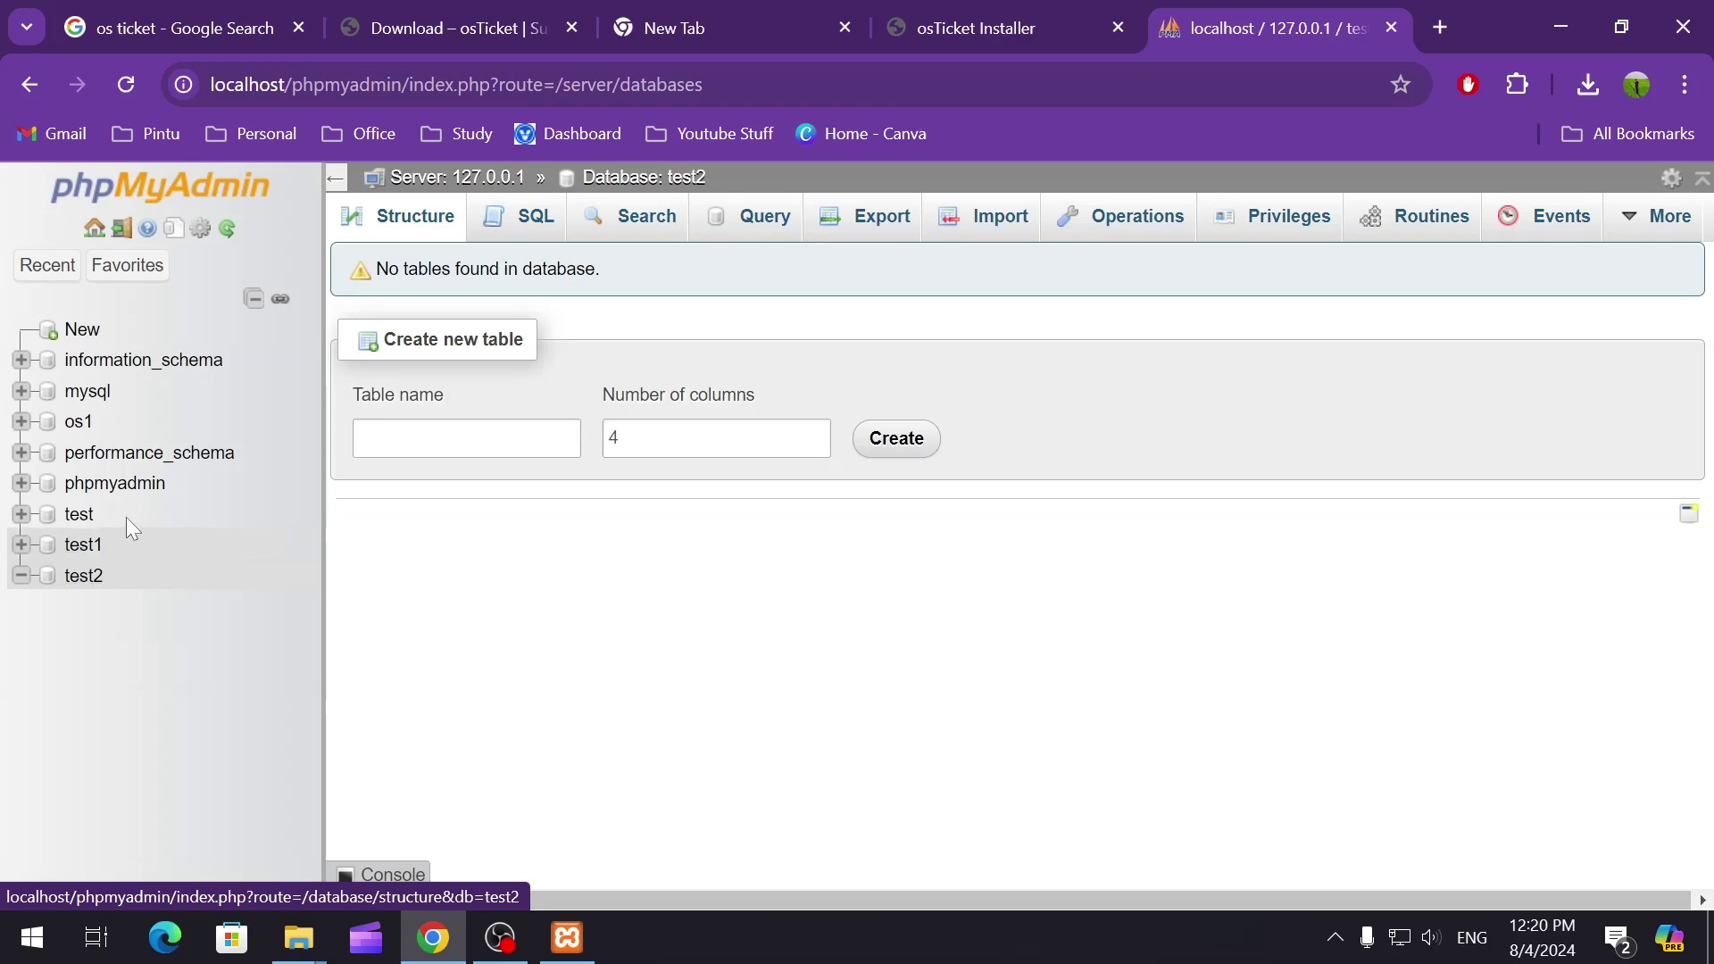
{"action": "left_click", "coordinate": [88, 582]}
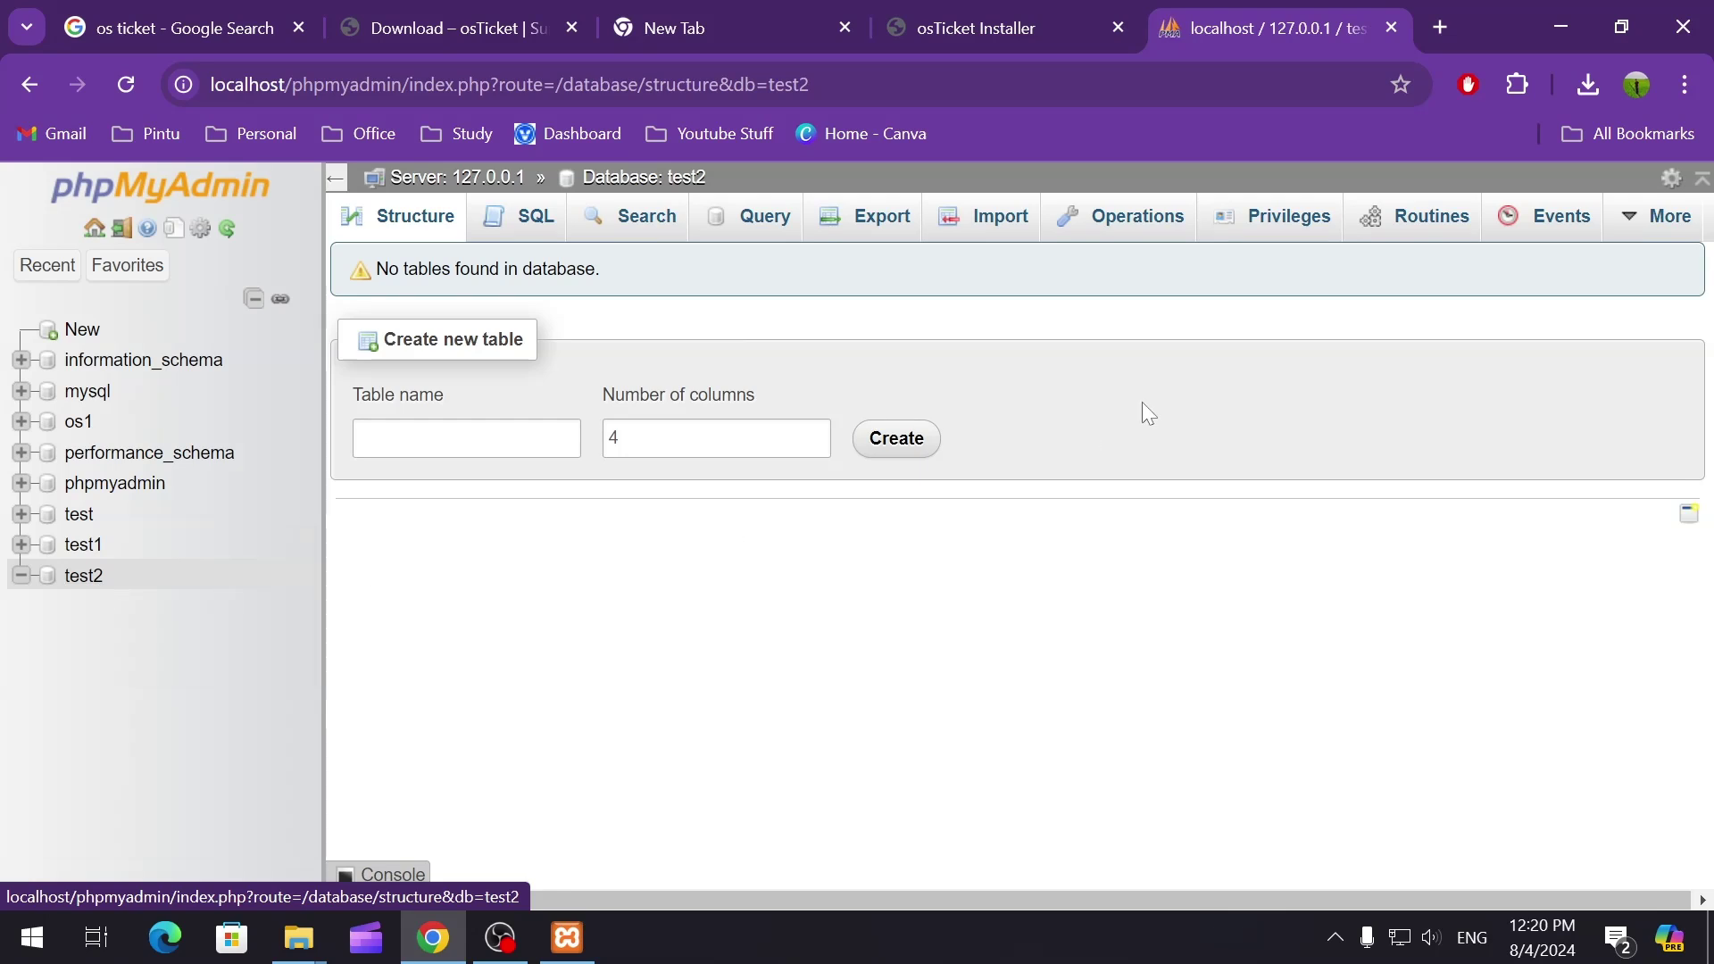
{"action": "left_click", "coordinate": [1260, 234]}
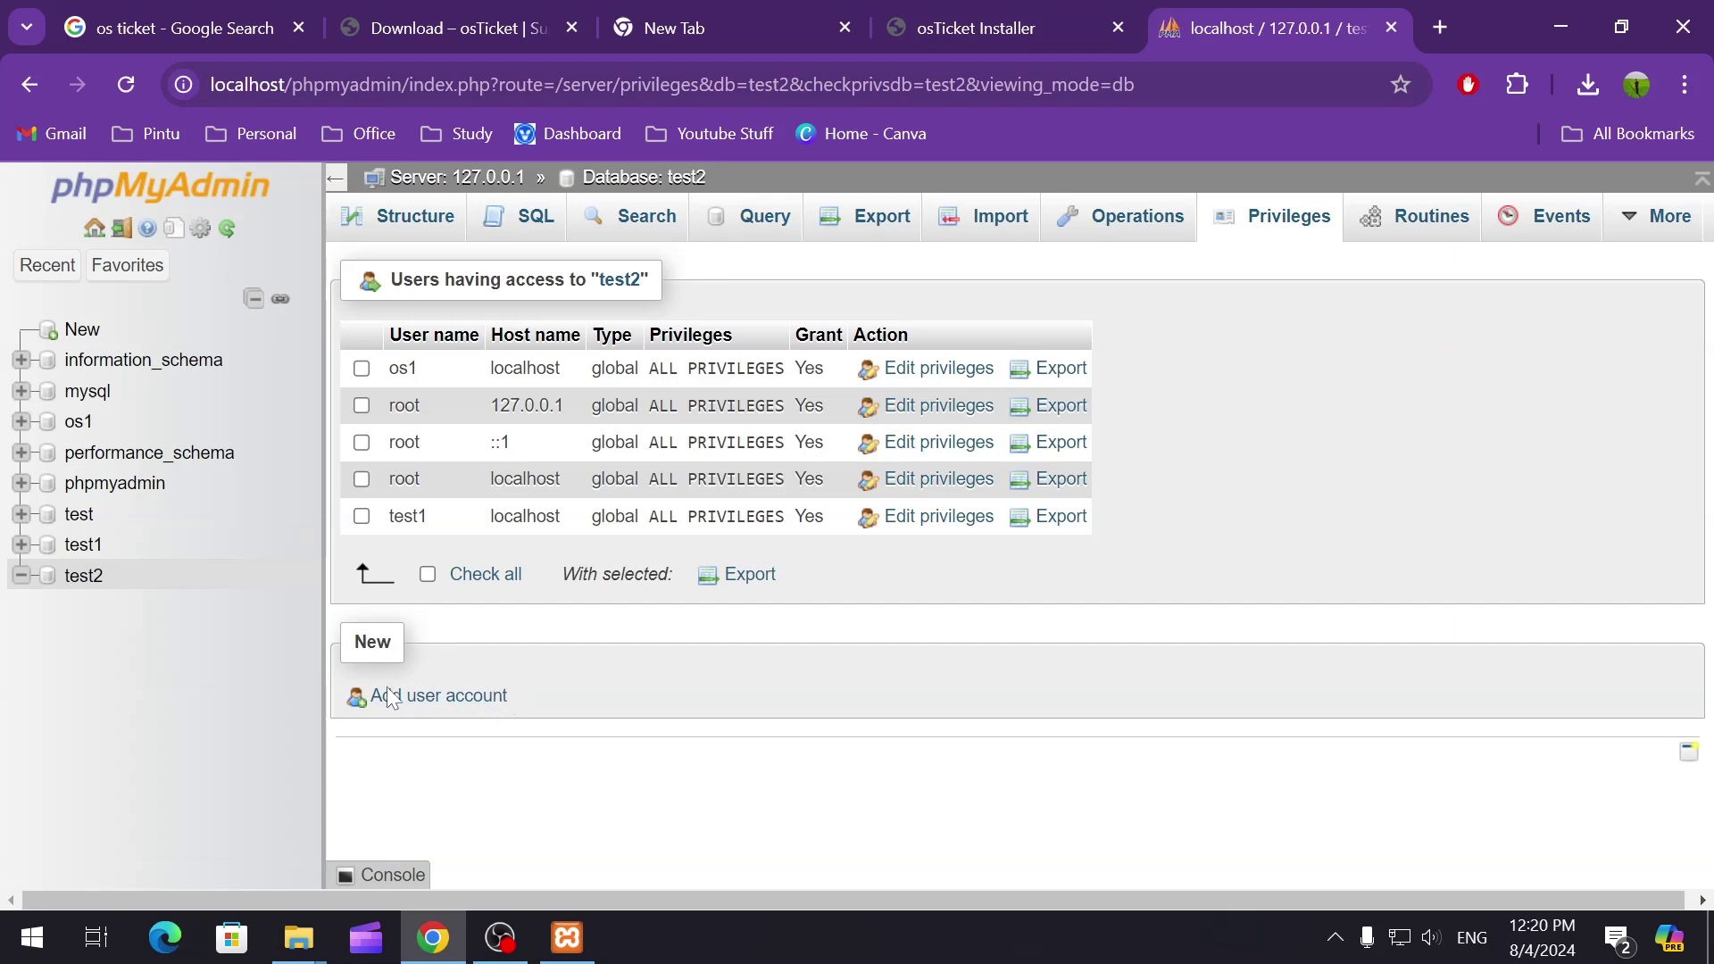
- Add user account Test2 restricted to localhost, with a password entered twice
{"action": "left_click", "coordinate": [459, 699]}
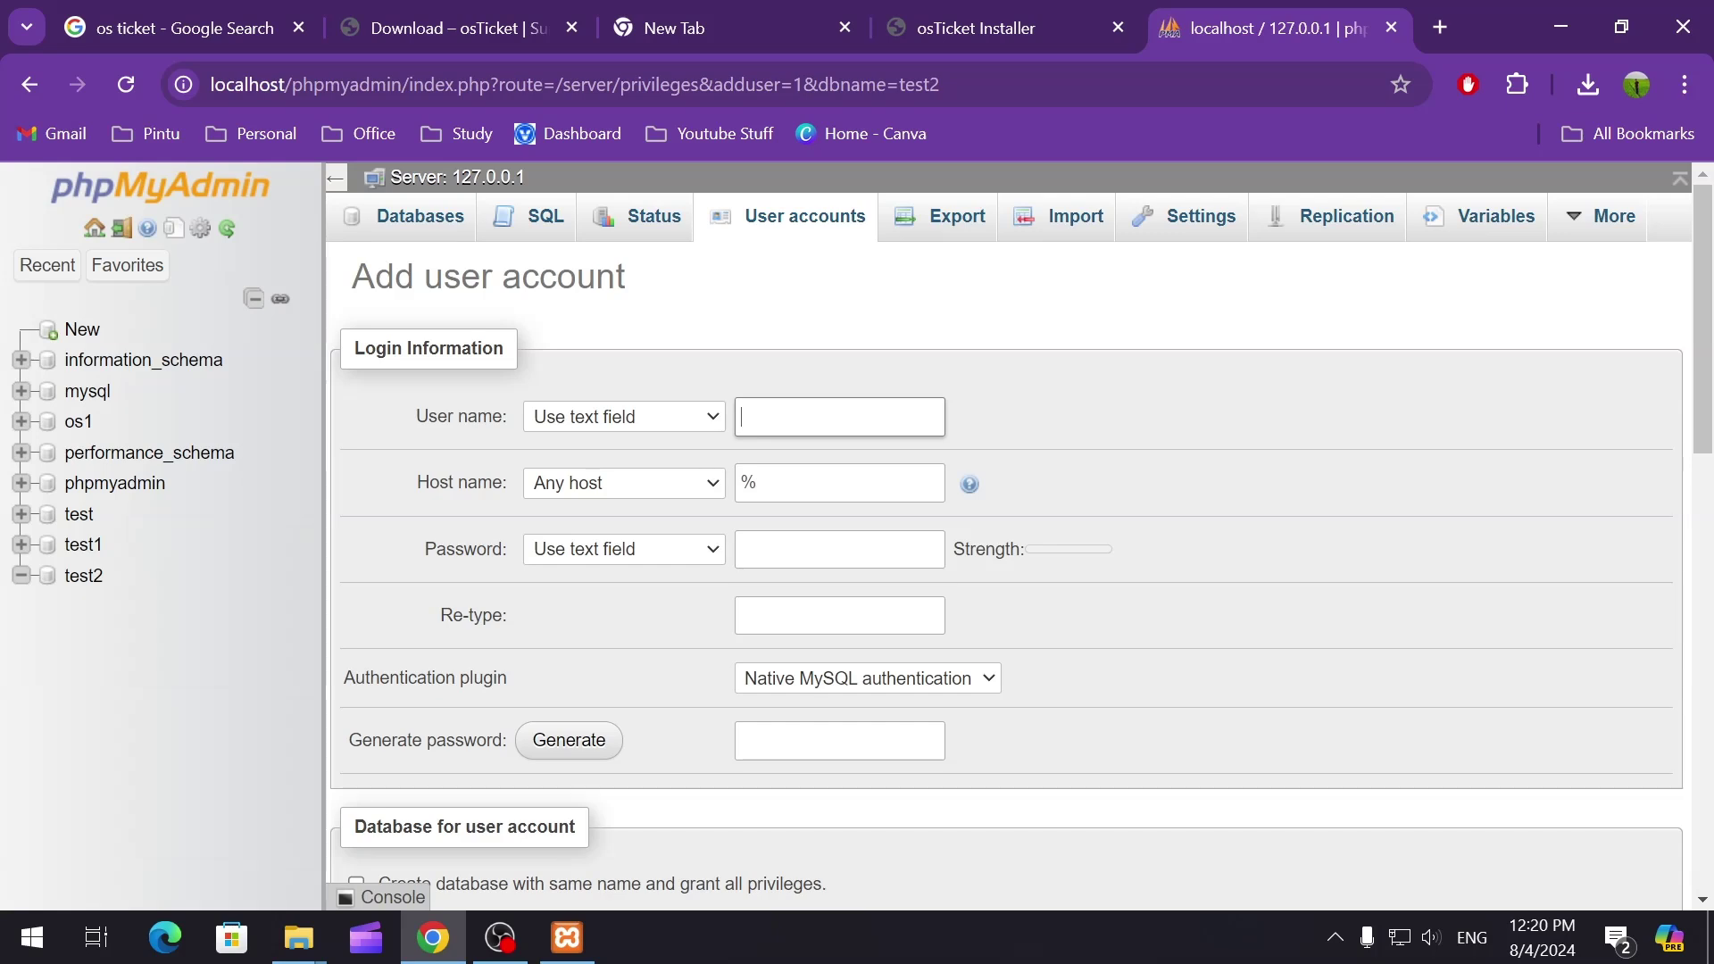
{"action": "type", "text": "Test2"}
{"action": "left_click", "coordinate": [596, 489]}
{"action": "left_click", "coordinate": [584, 533]}
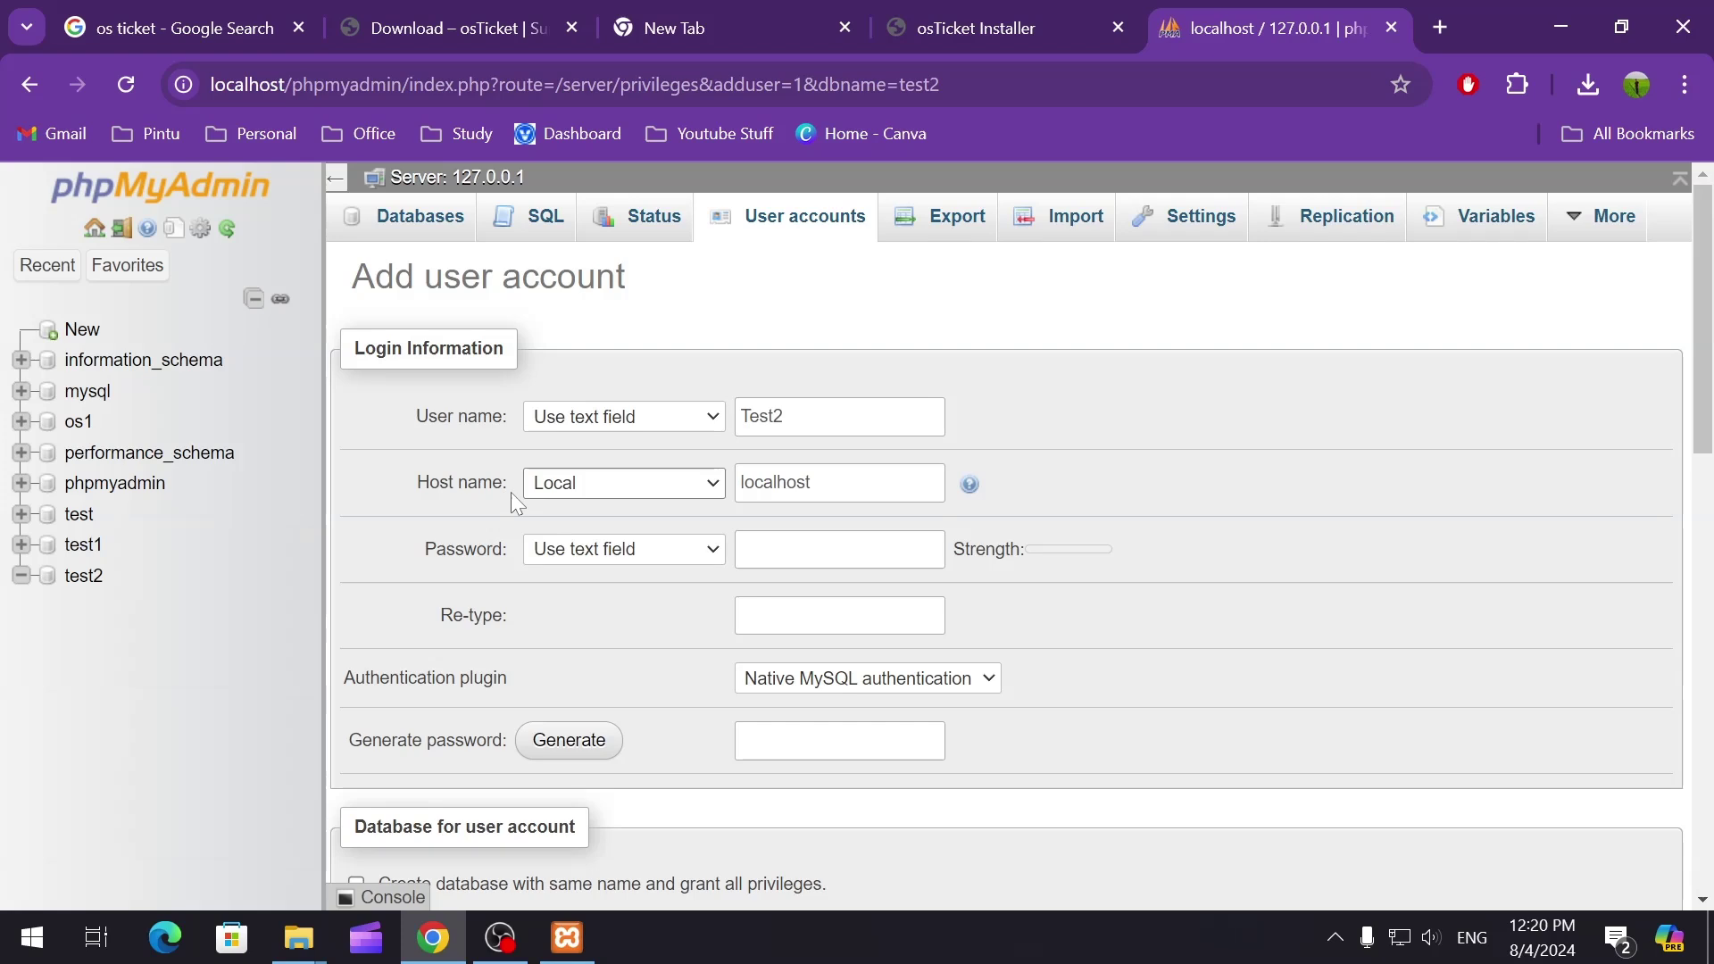
{"action": "left_click", "coordinate": [839, 483]}
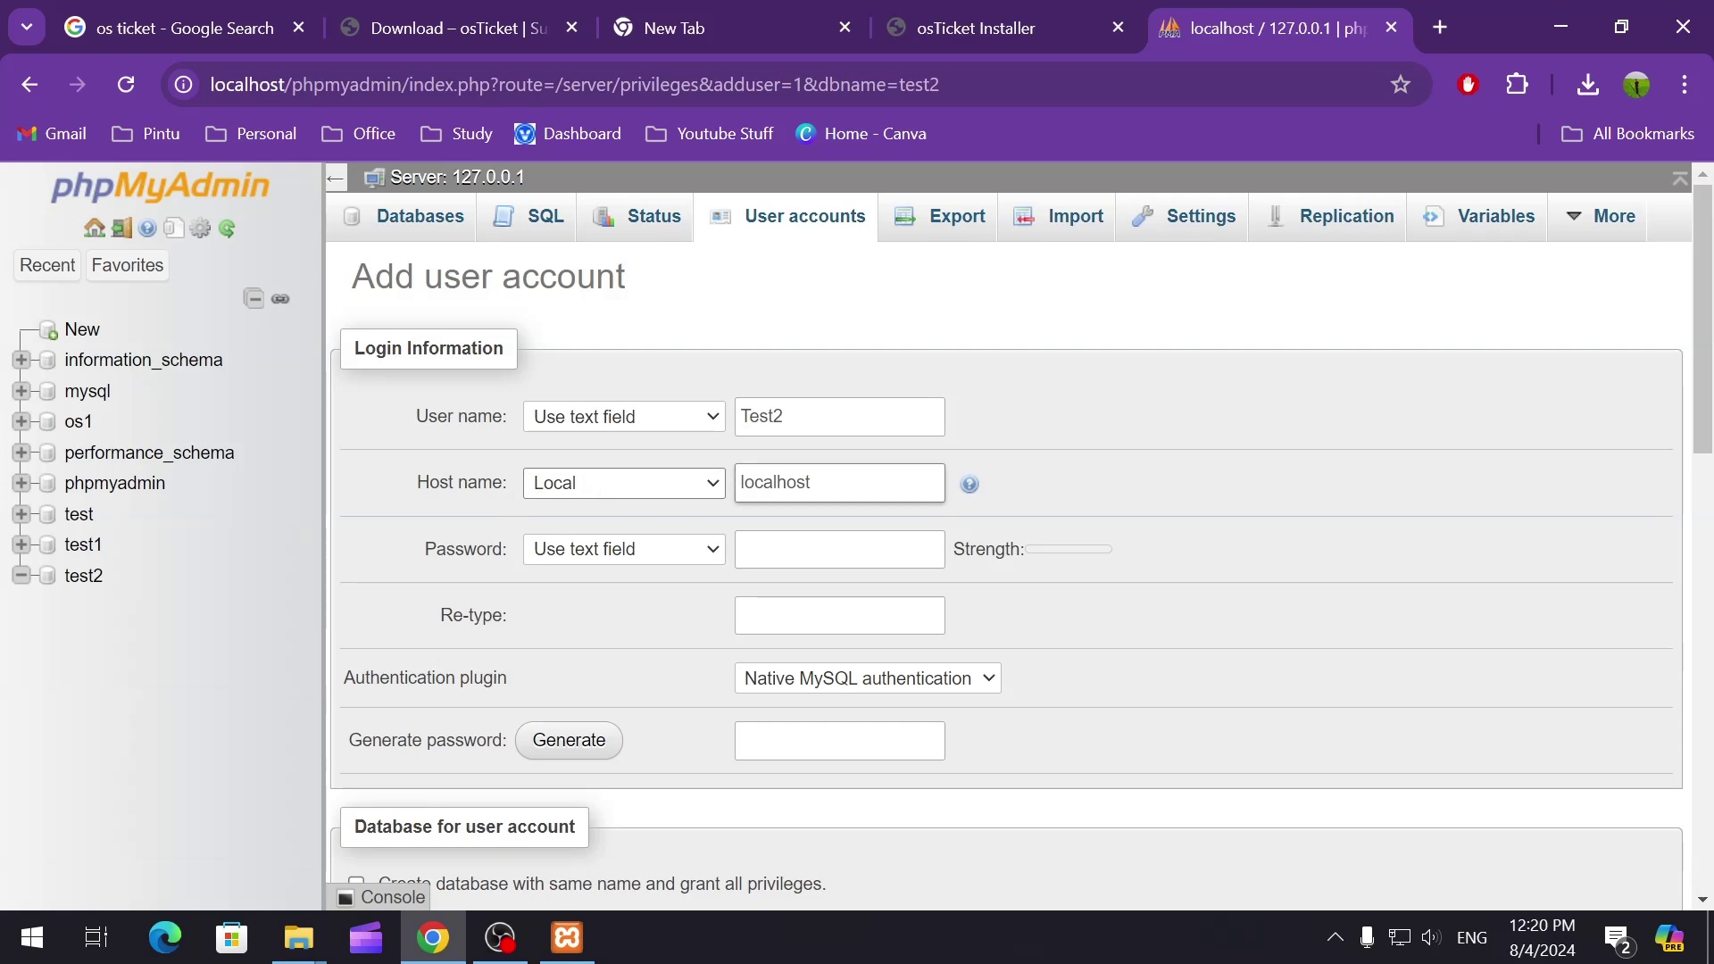
{"action": "left_click", "coordinate": [928, 546]}
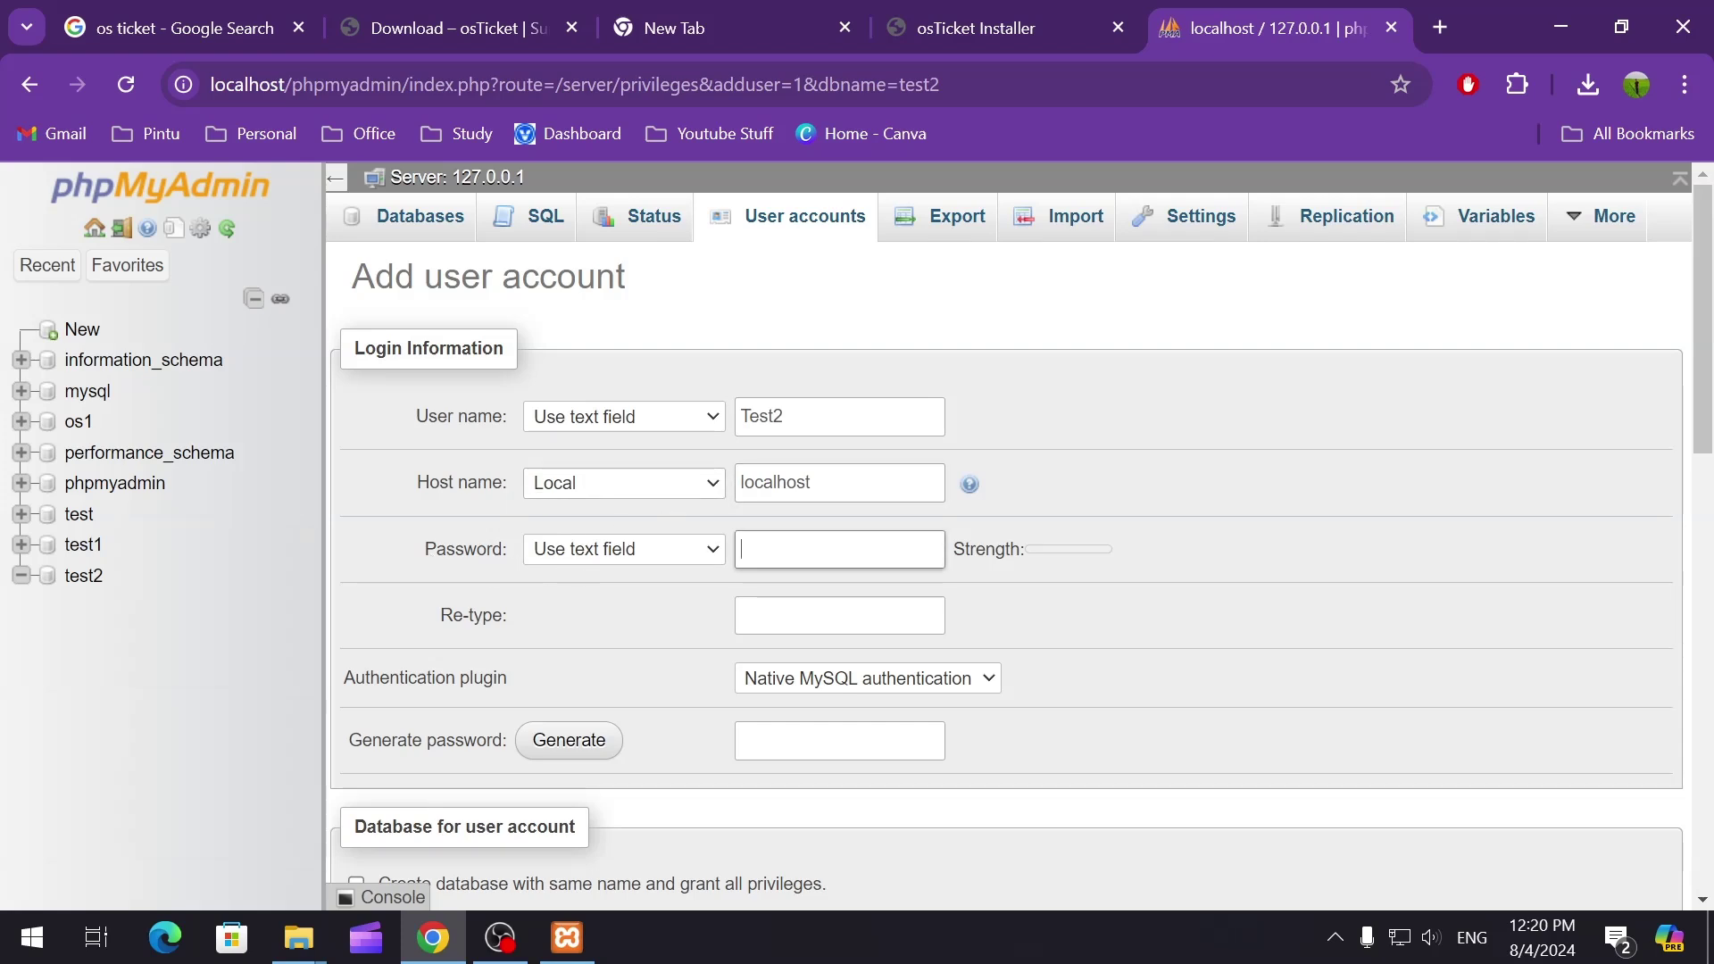
{"action": "left_click", "coordinate": [837, 615]}
{"action": "left_click", "coordinate": [750, 417]}
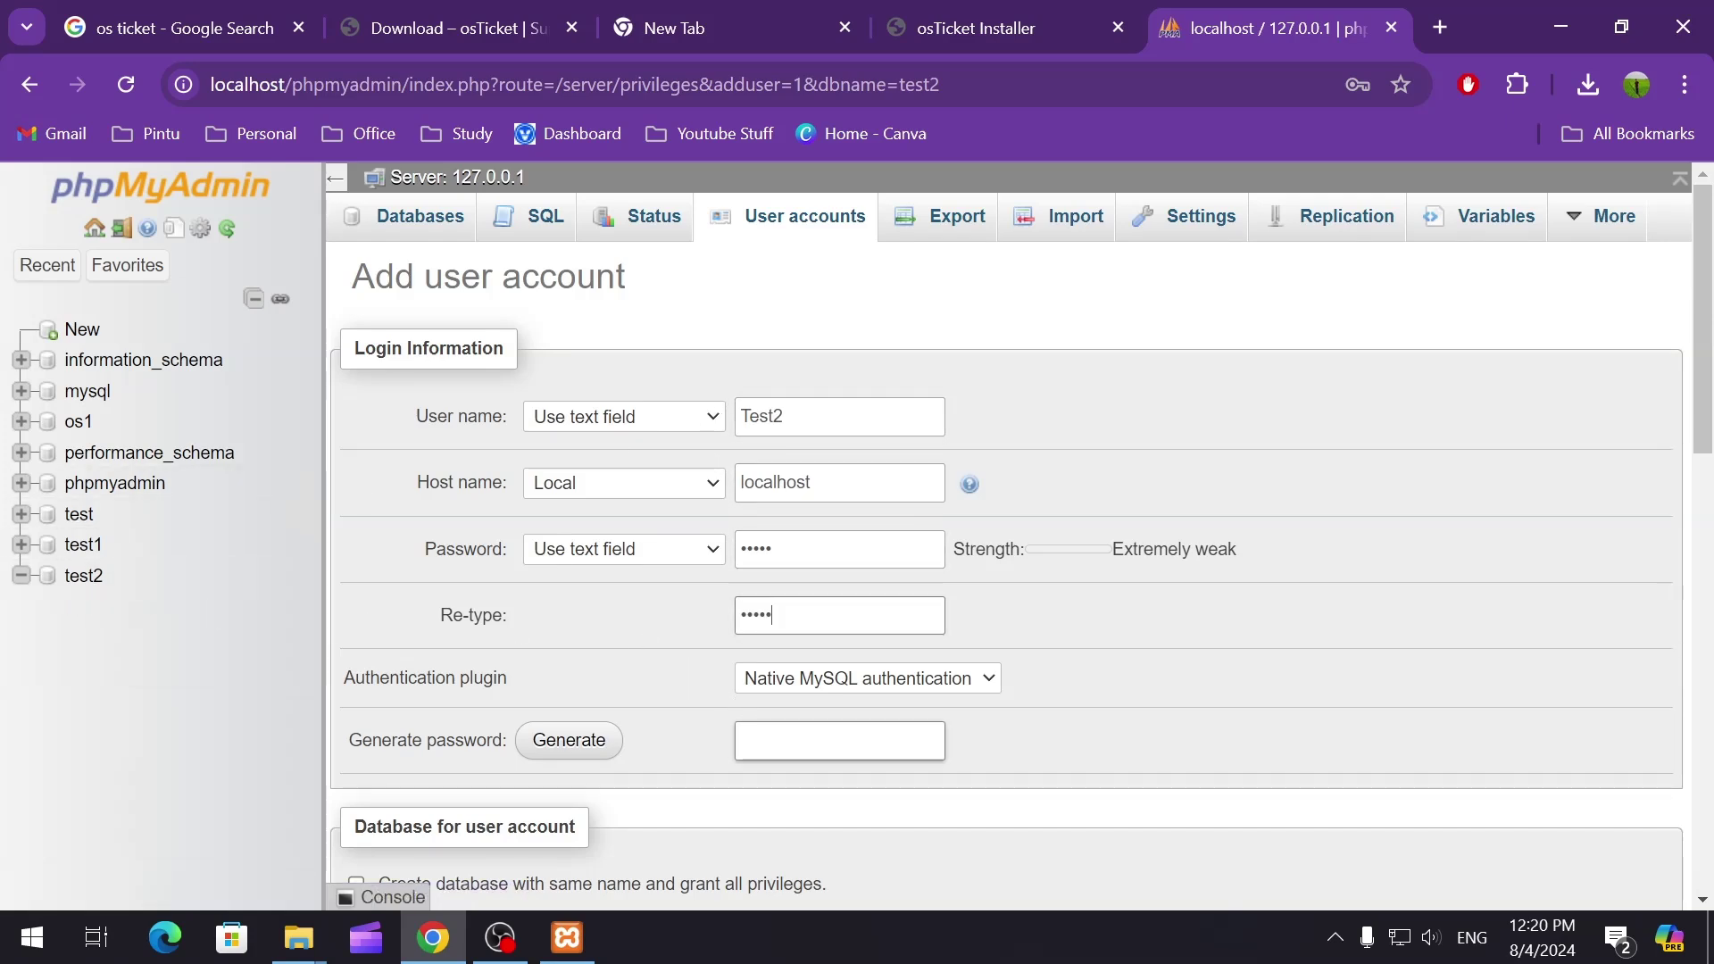
- Grant the user all global privileges, create it, and return to the osTicket installer
{"action": "scroll", "coordinate": [596, 582], "scroll_direction": "down", "scroll_amount": 5}
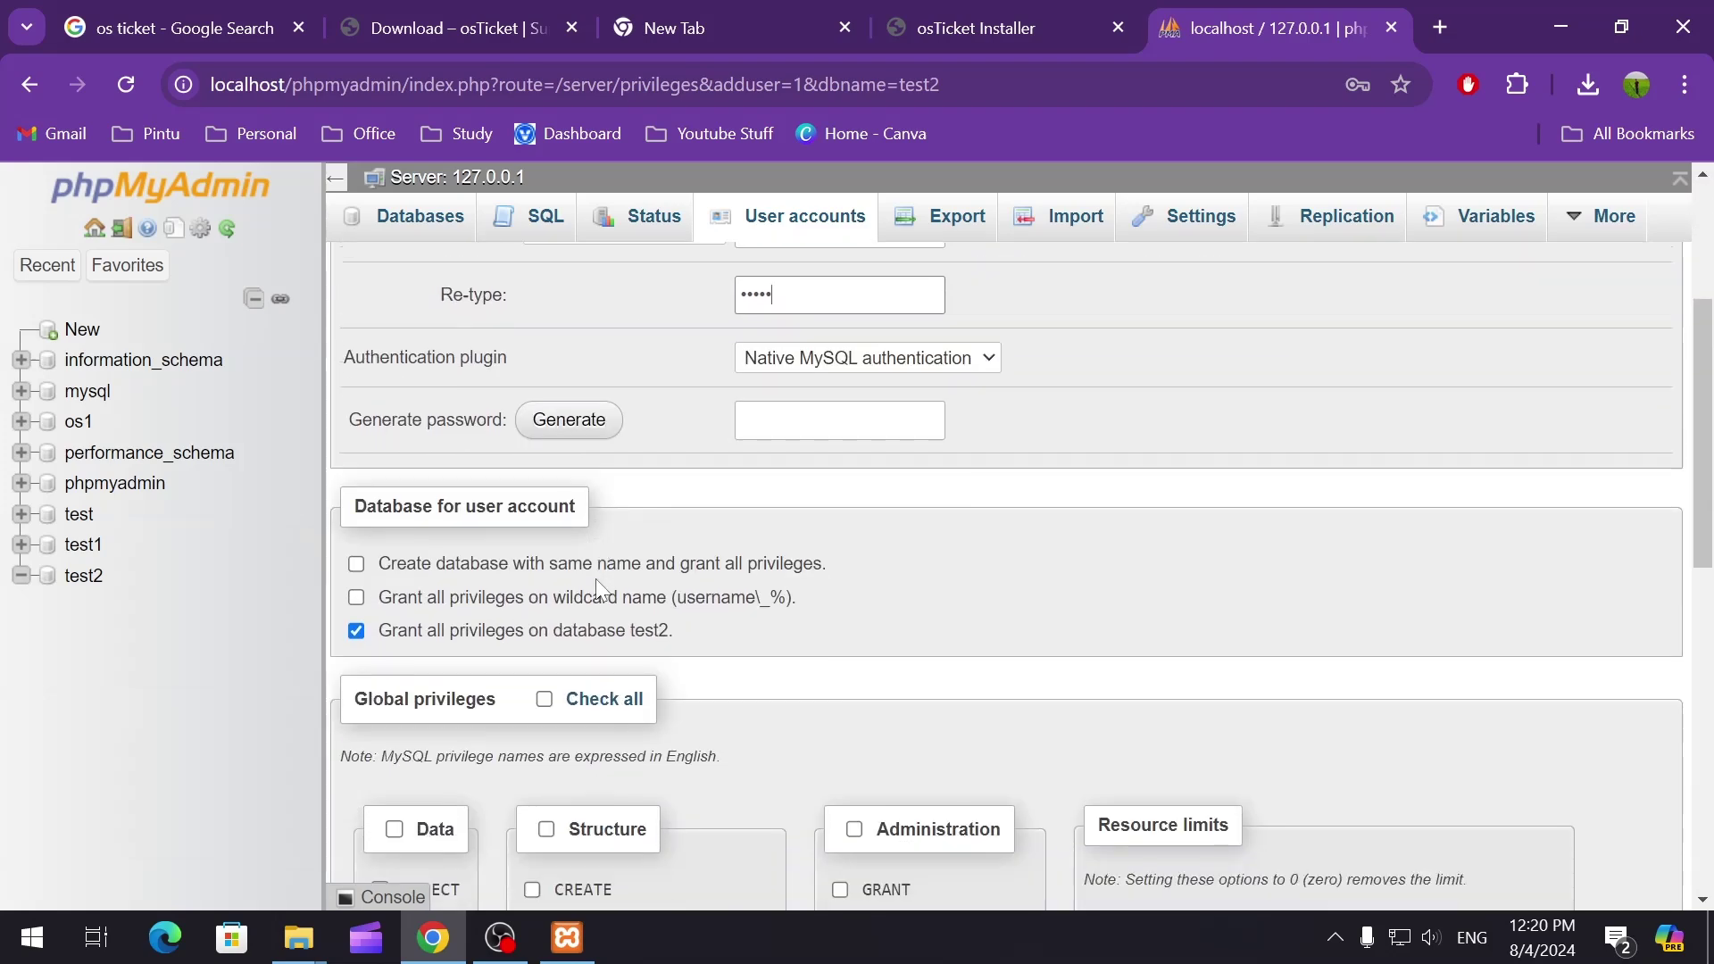
{"action": "scroll", "coordinate": [603, 589], "scroll_direction": "down", "scroll_amount": 2}
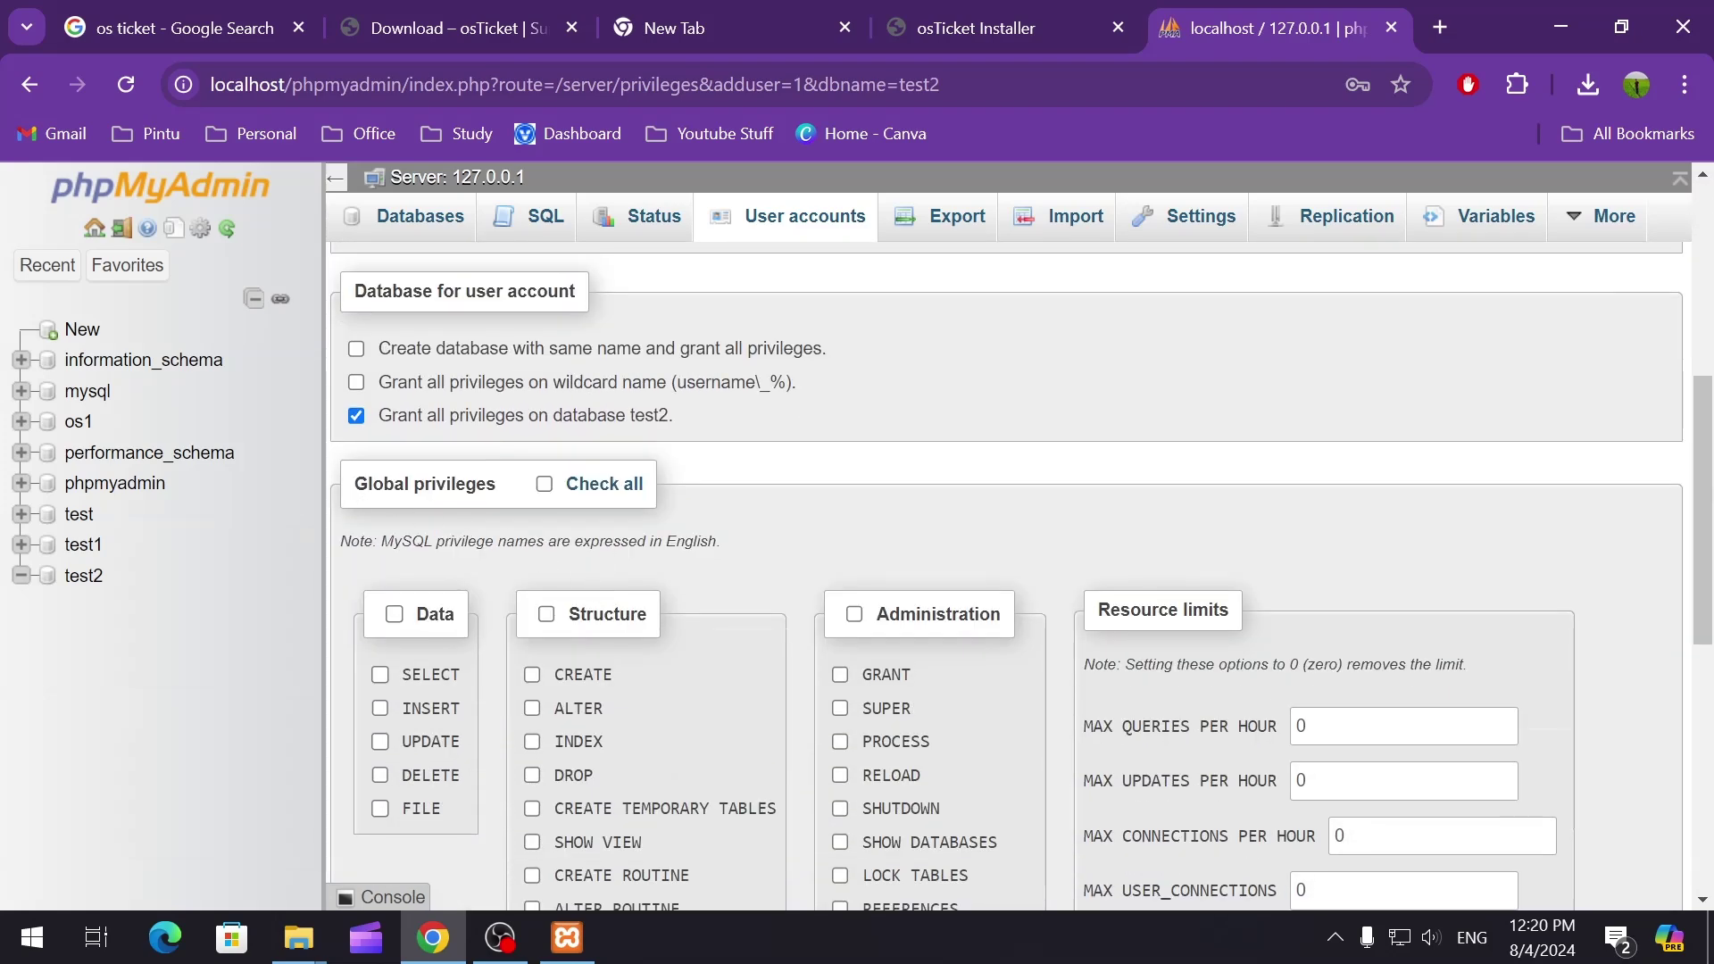
{"action": "left_click", "coordinate": [580, 496]}
{"action": "scroll", "coordinate": [837, 471], "scroll_direction": "up", "scroll_amount": 7}
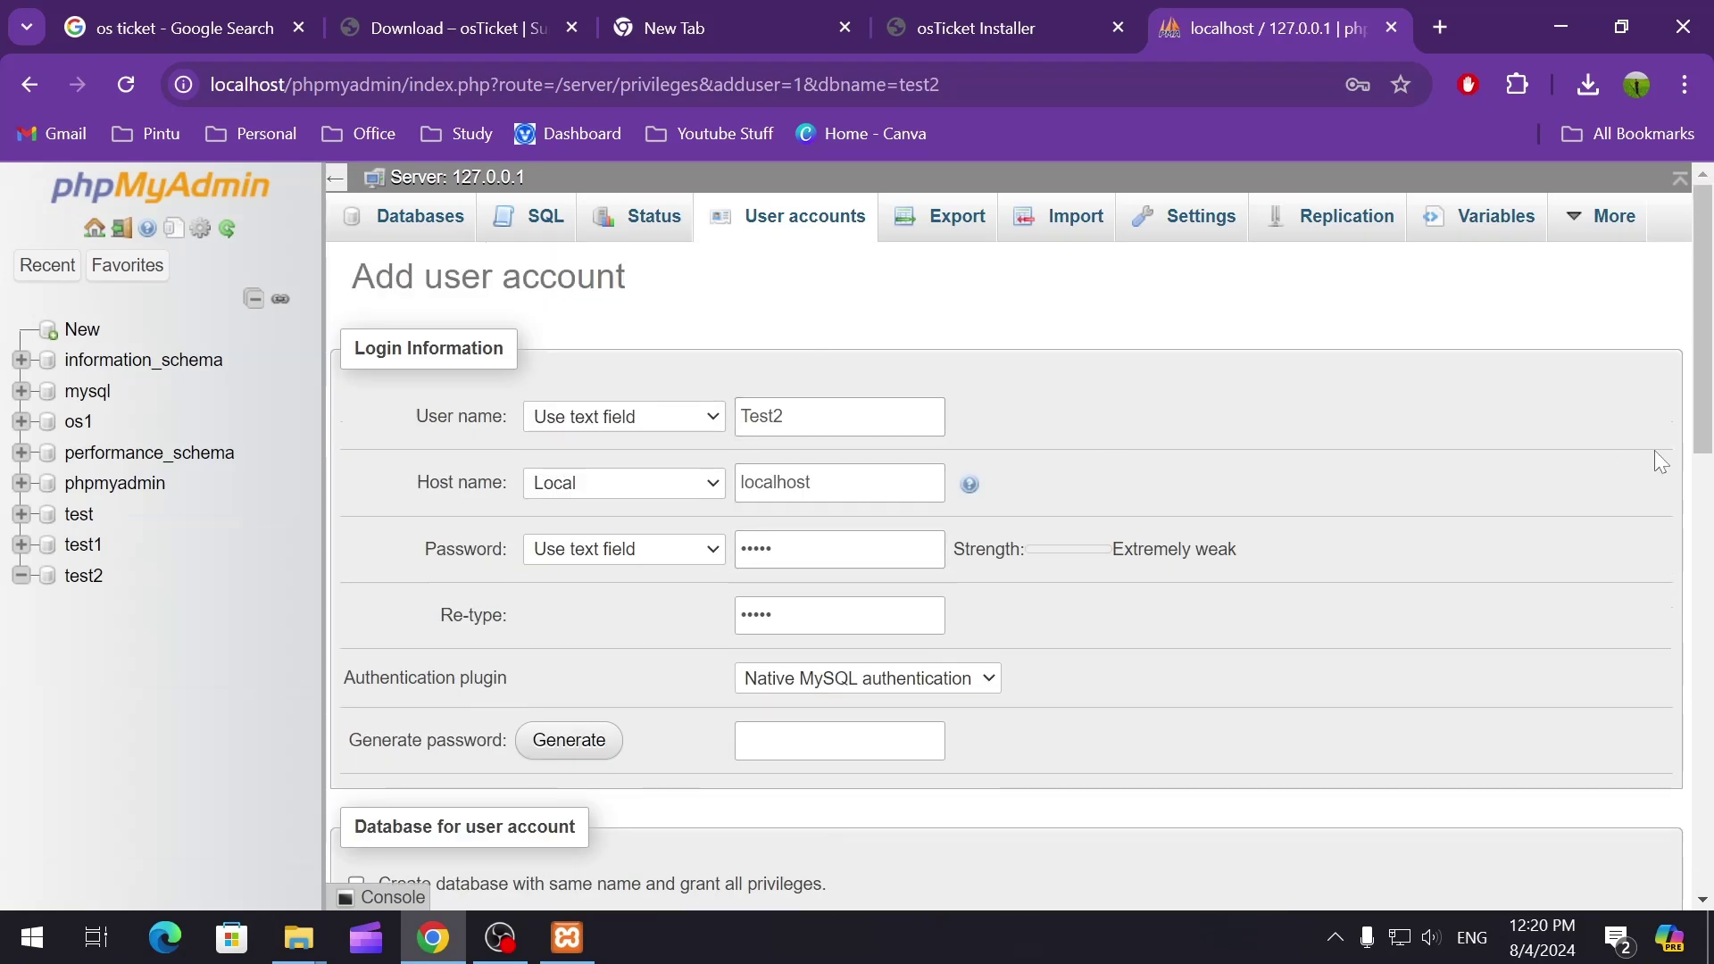
{"action": "scroll", "coordinate": [896, 614], "scroll_direction": "down", "scroll_amount": 12}
{"action": "scroll", "coordinate": [896, 614], "scroll_direction": "down", "scroll_amount": 3}
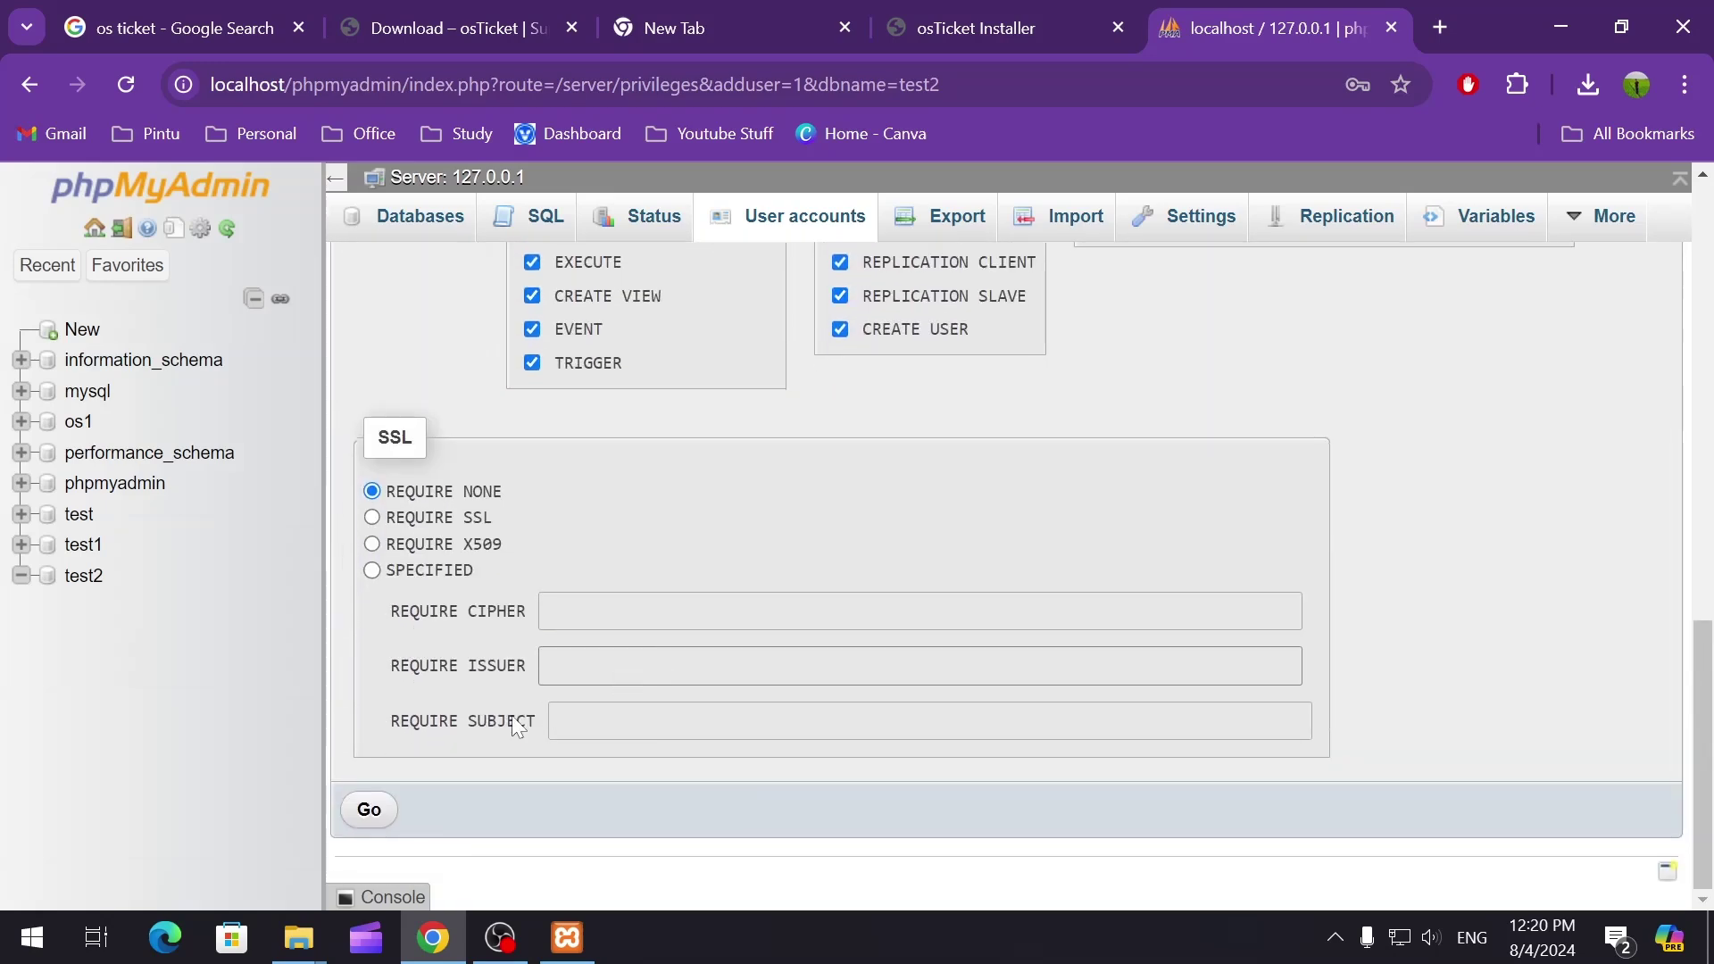
{"action": "left_click", "coordinate": [362, 826]}
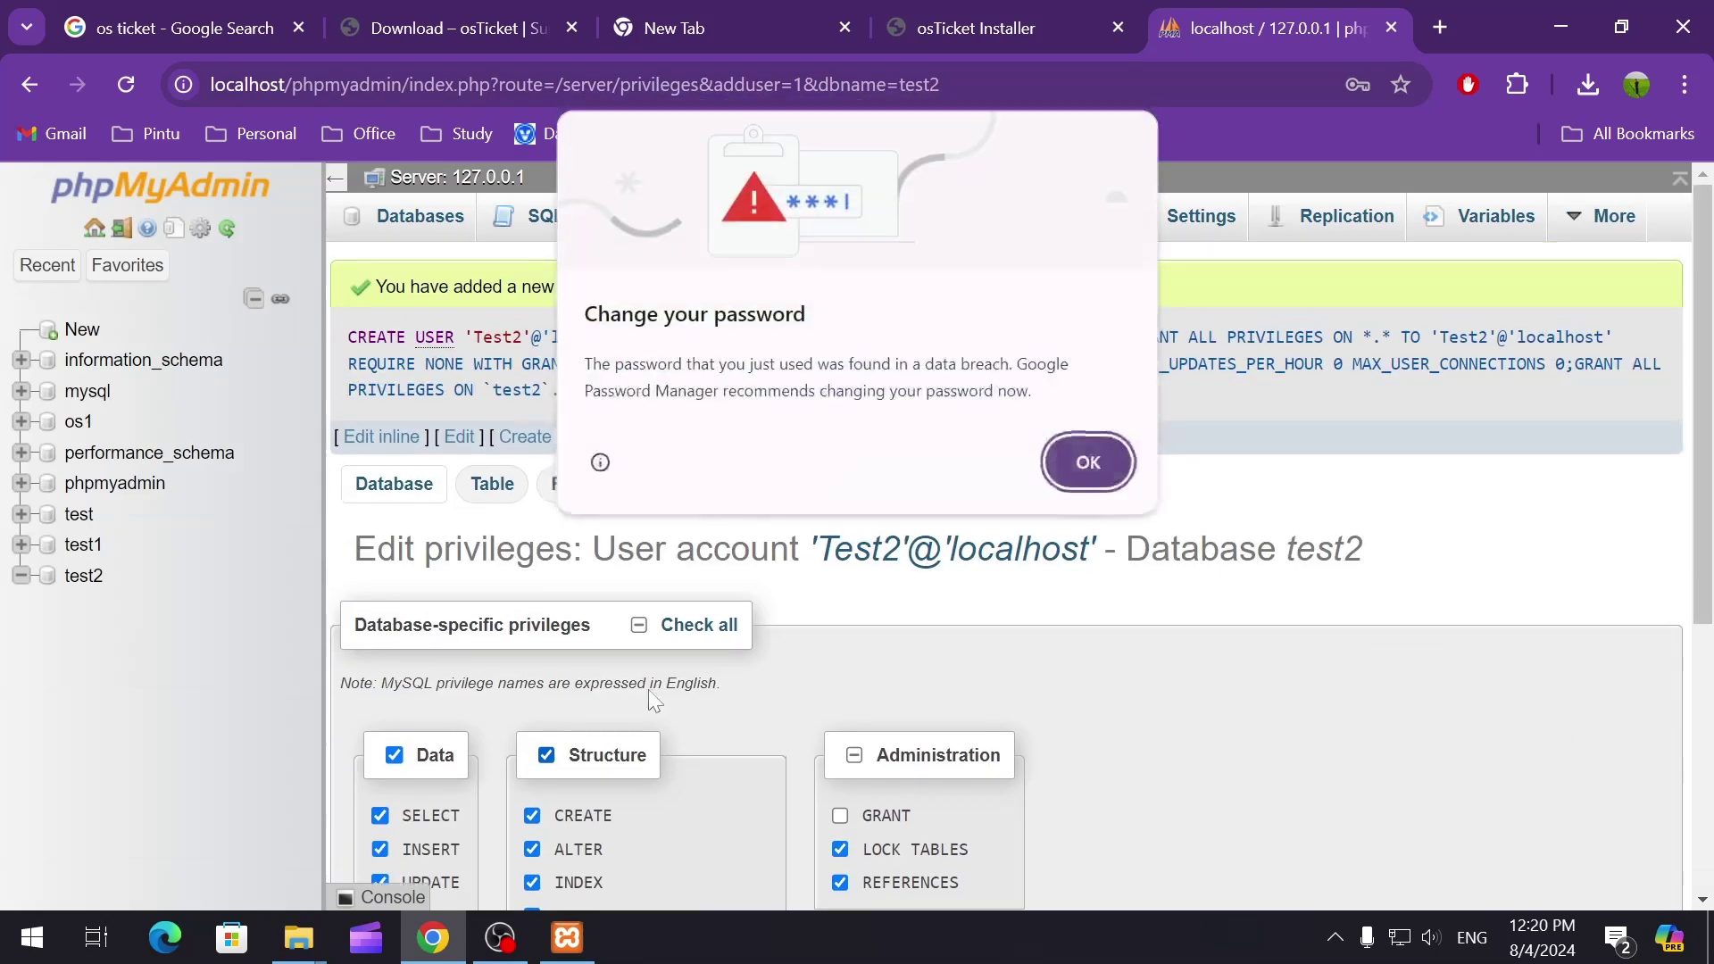
{"action": "left_click", "coordinate": [1108, 472]}
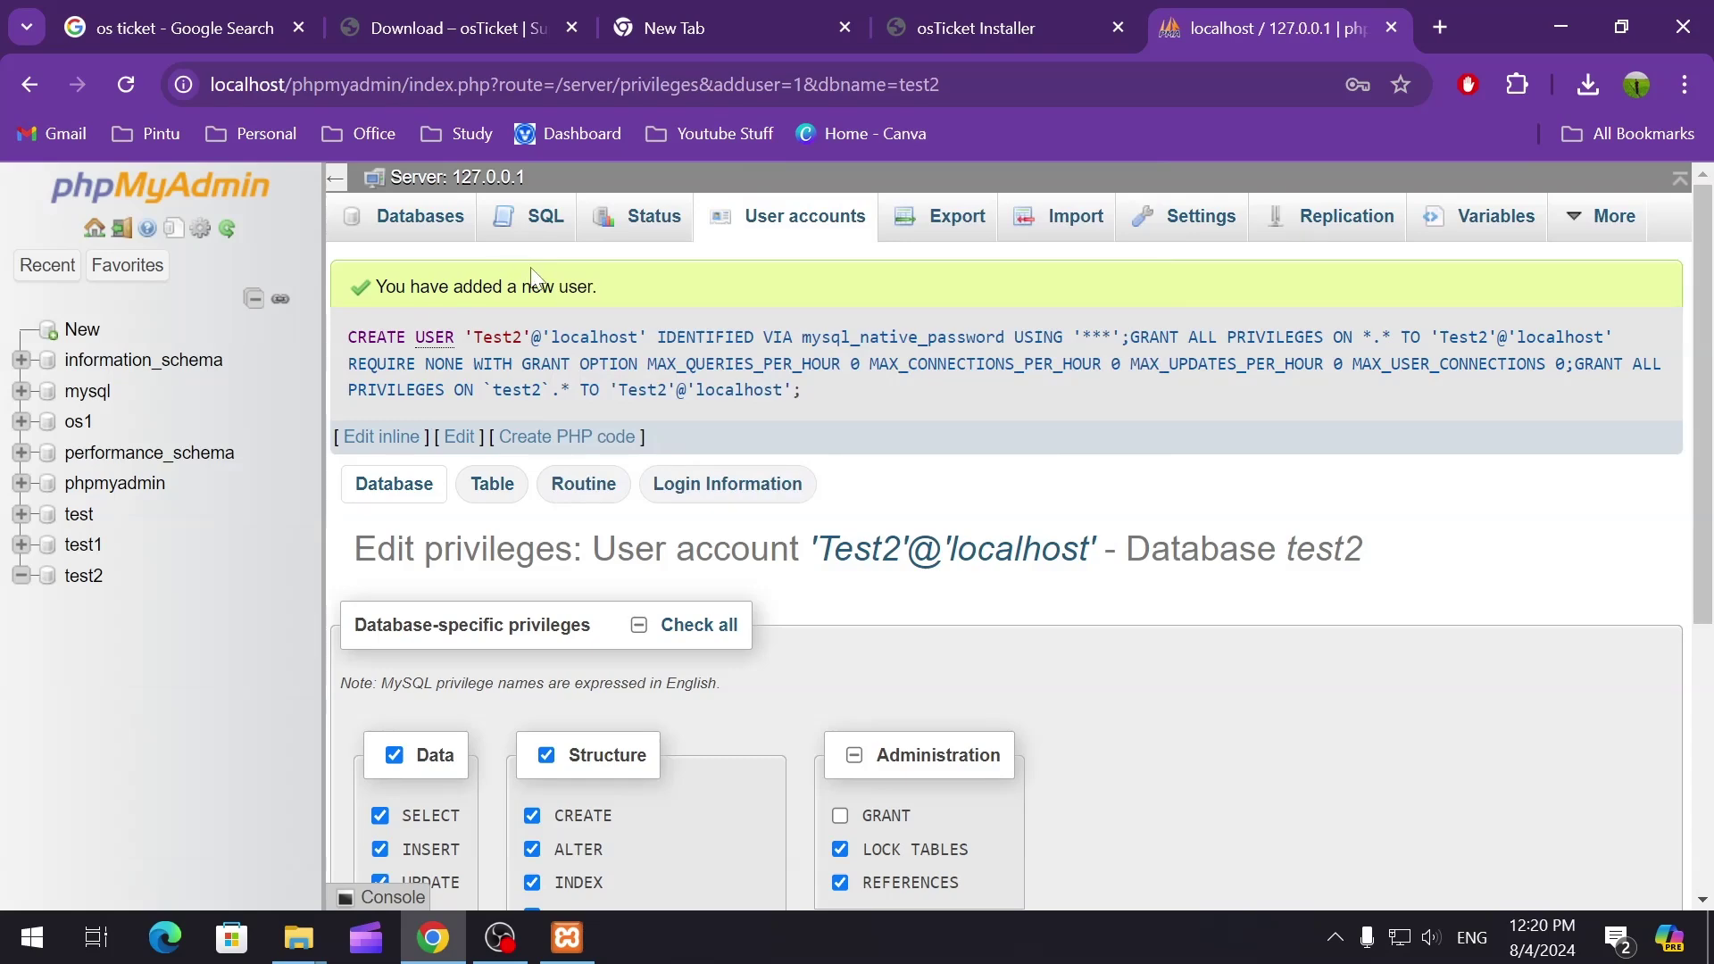
{"action": "left_click", "coordinate": [1040, 34]}
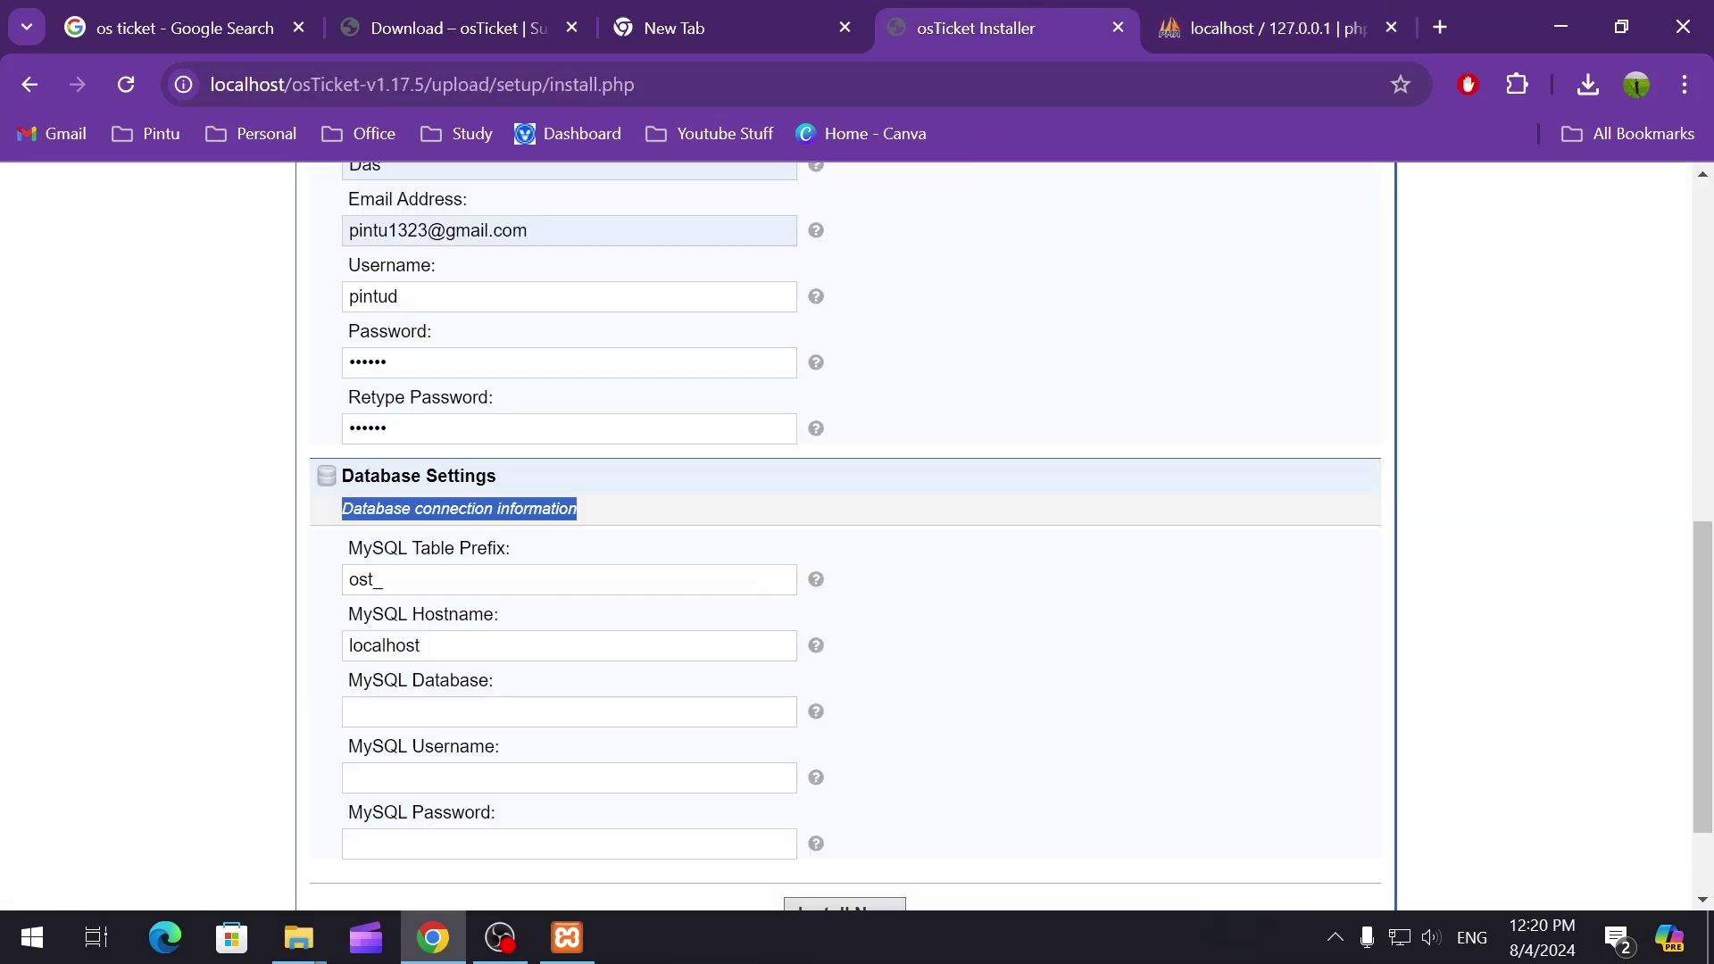
- Enter MySQL database Test2, username Test2 and the MySQL password, then Install Now
{"action": "left_click", "coordinate": [504, 711]}
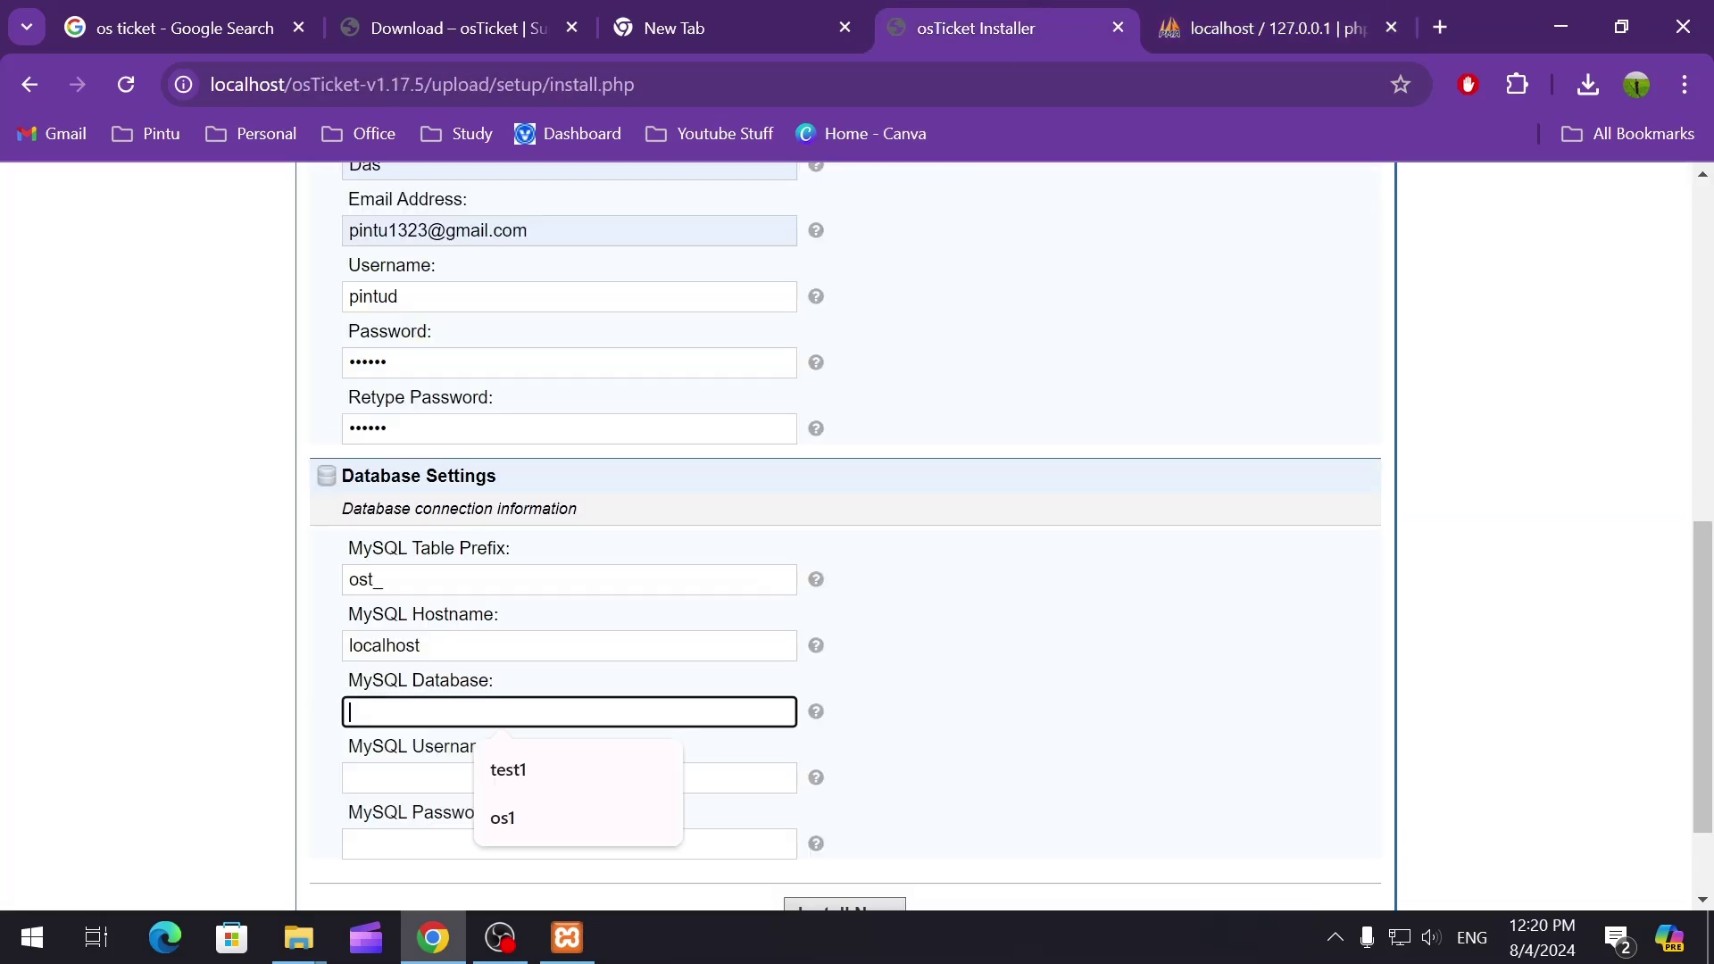
{"action": "type", "text": "Test2"}
{"action": "left_click", "coordinate": [1202, 34]}
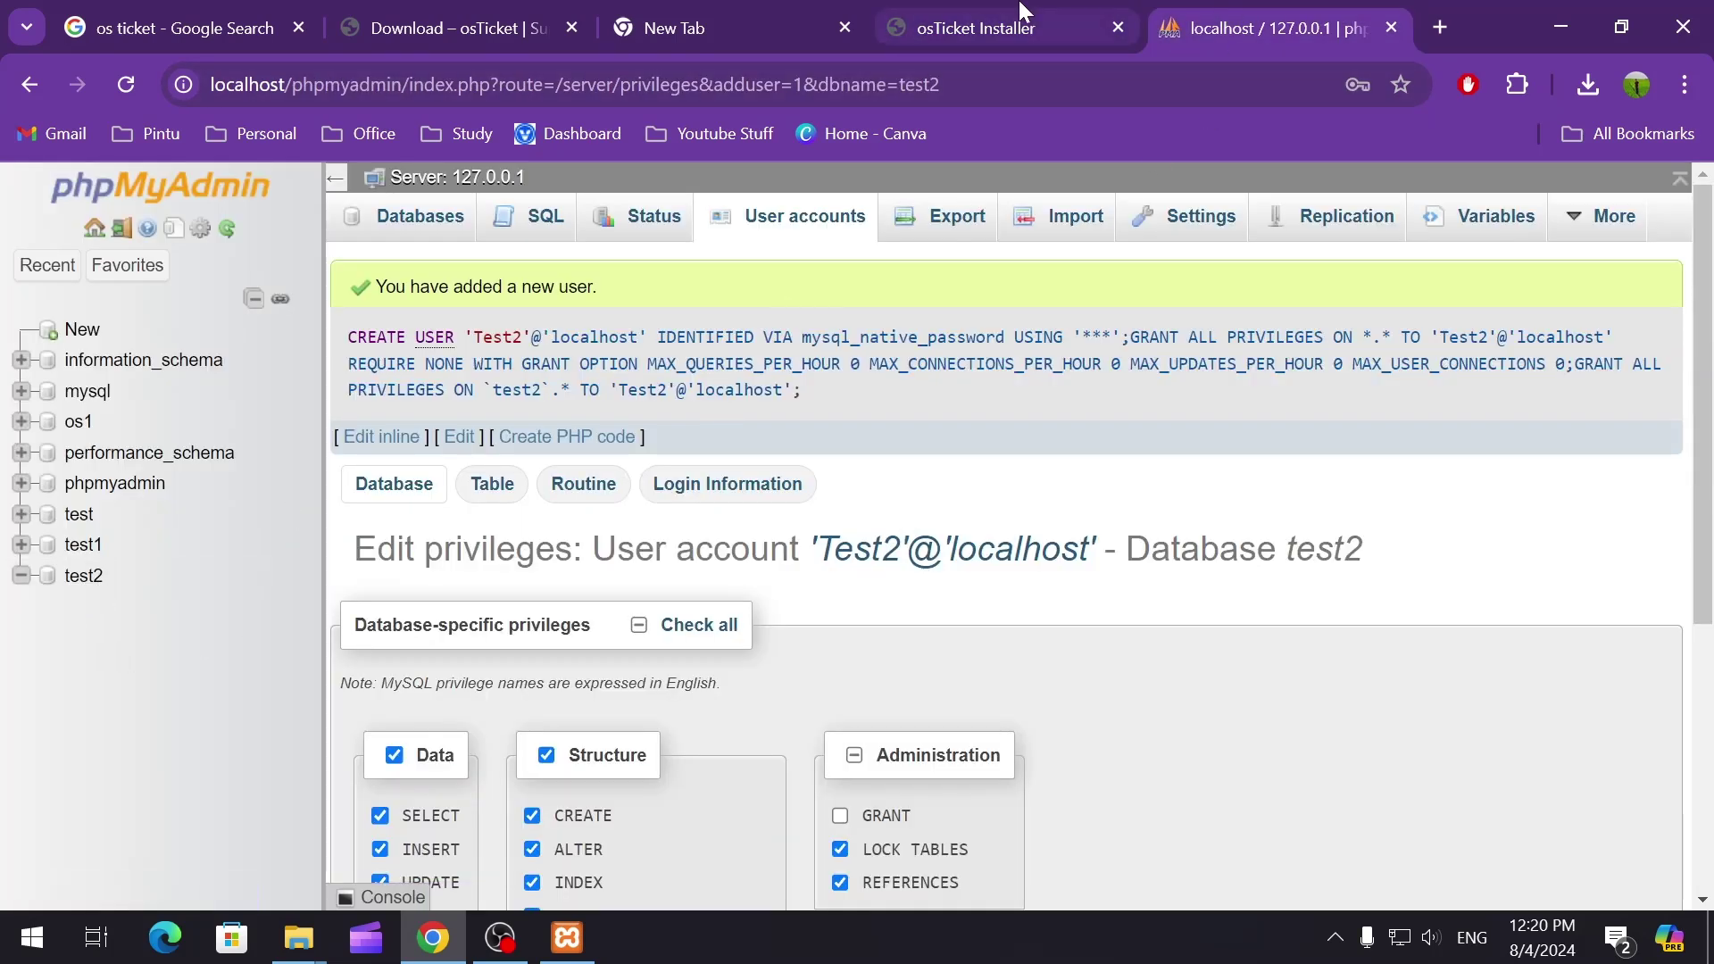
{"action": "left_click", "coordinate": [1013, 24]}
{"action": "left_click", "coordinate": [568, 777]}
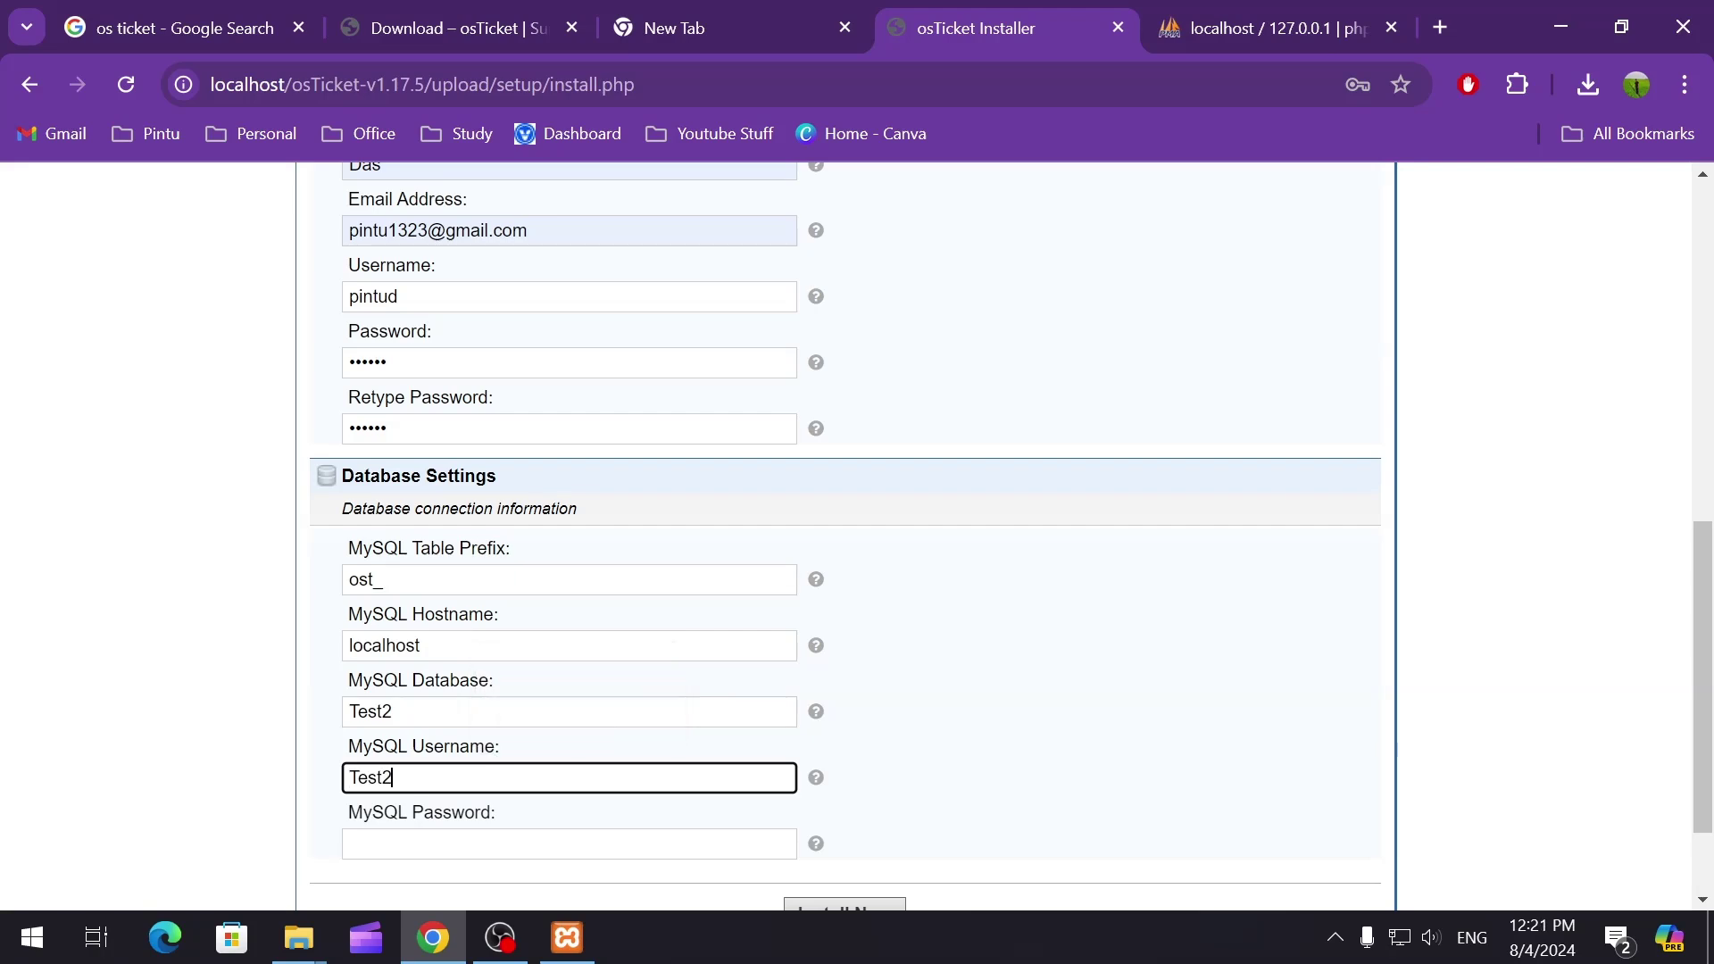
{"action": "key", "text": "Tab"}
{"action": "scroll", "coordinate": [975, 673], "scroll_direction": "down", "scroll_amount": 2}
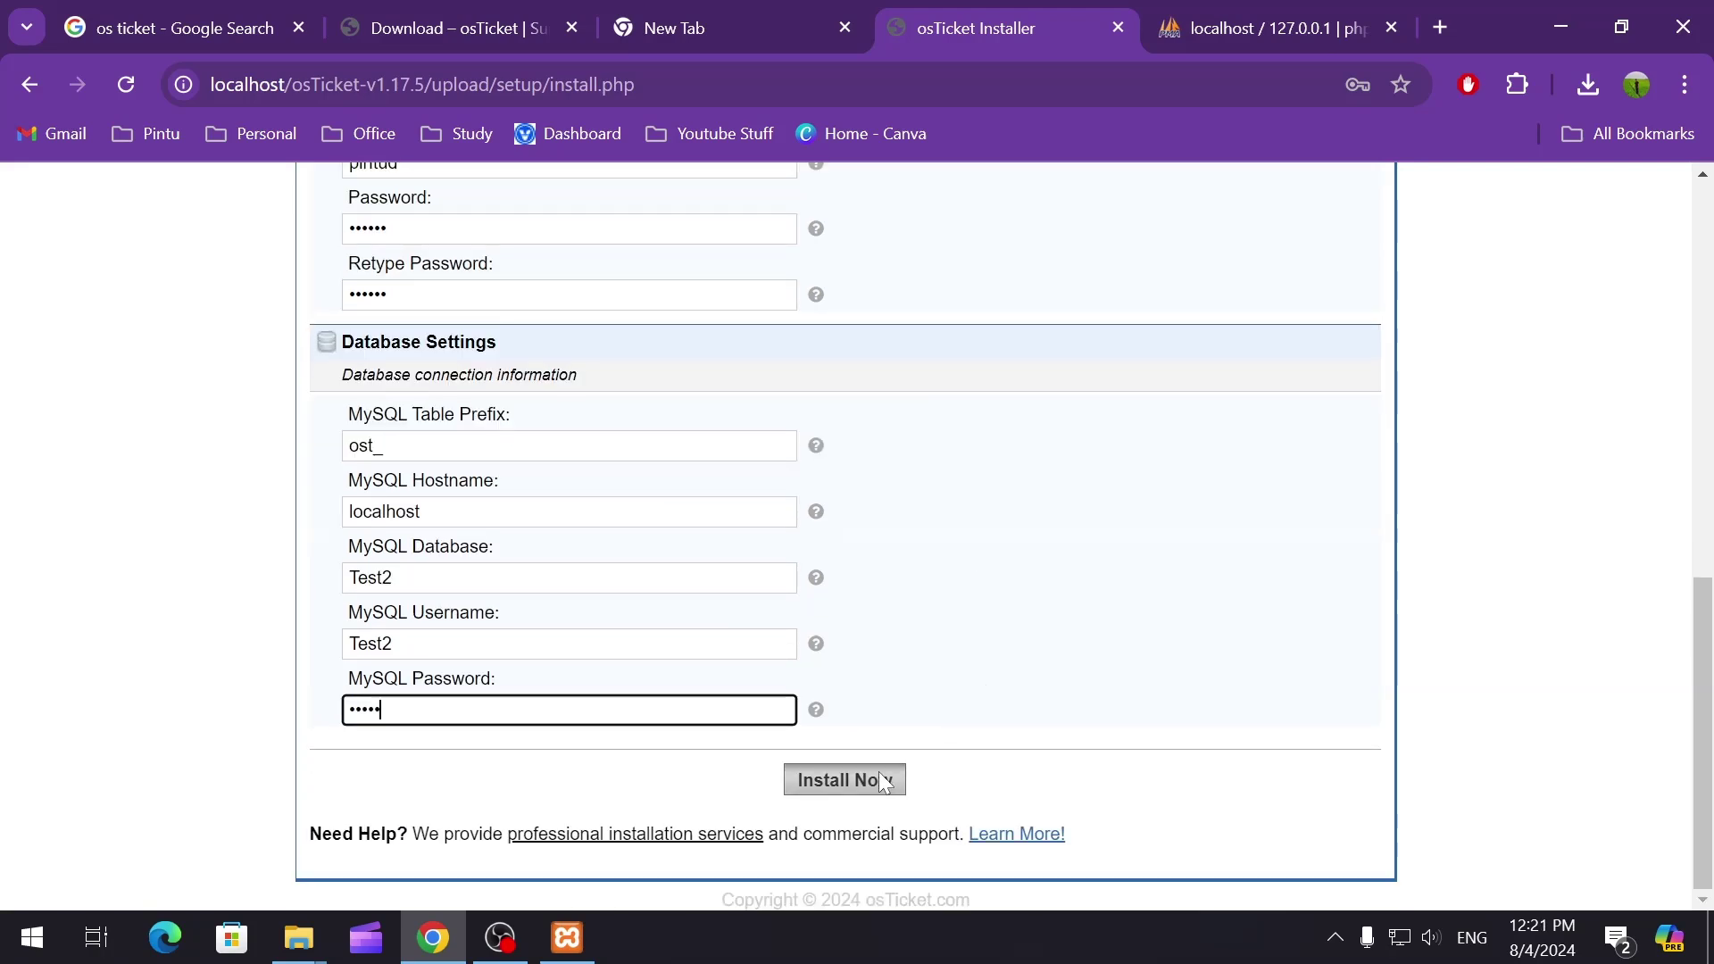
{"action": "left_click", "coordinate": [879, 773]}
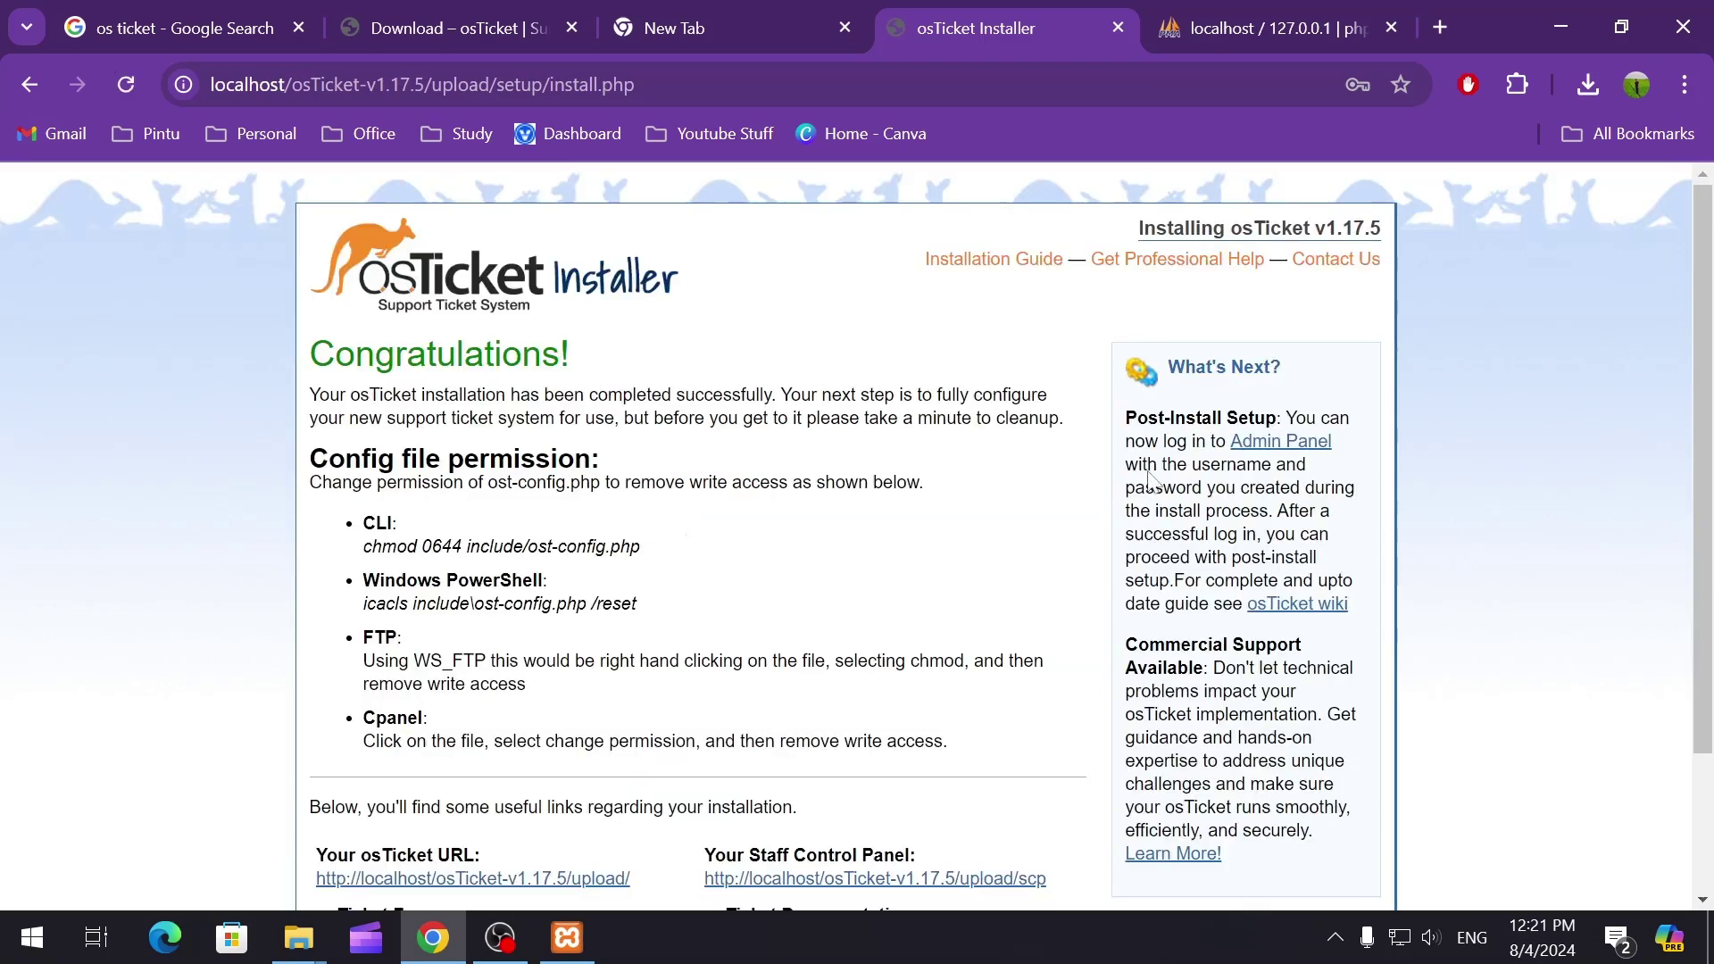
- Open the Innotave IT Lab Support Center from the 'Your osTicket URL' link in a new tab
{"action": "left_click", "coordinate": [1062, 498]}
{"action": "scroll", "coordinate": [797, 513], "scroll_direction": "down", "scroll_amount": 1}
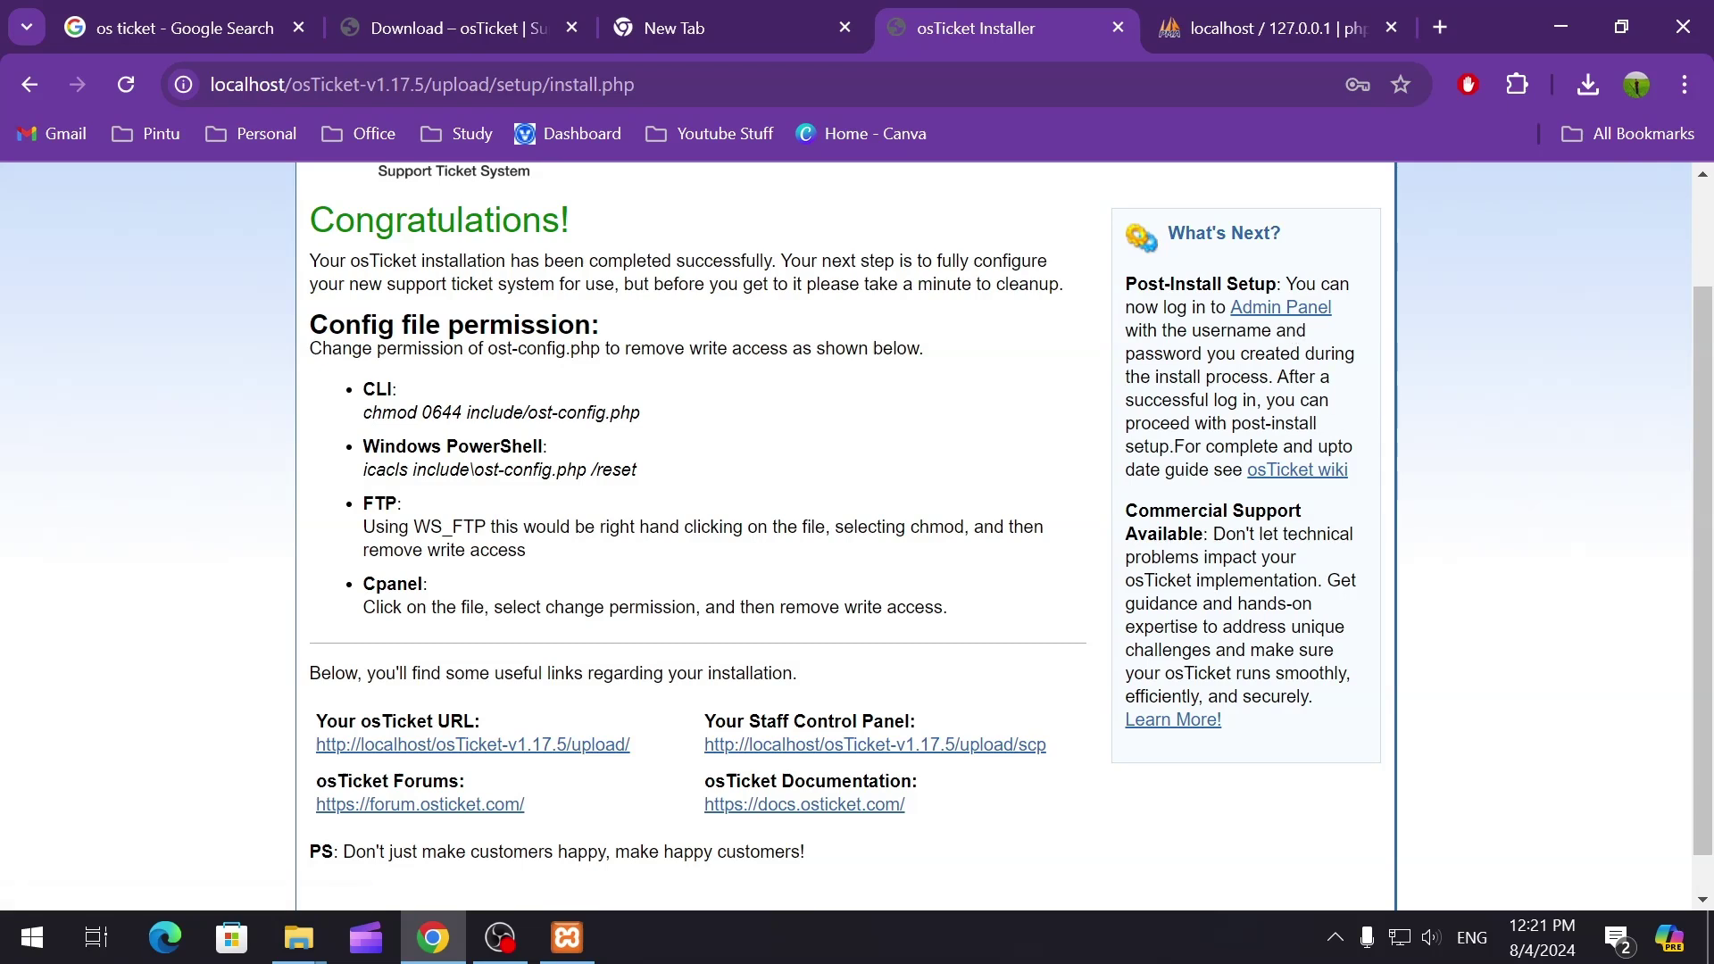
{"action": "scroll", "coordinate": [1004, 536], "scroll_direction": "down", "scroll_amount": 1}
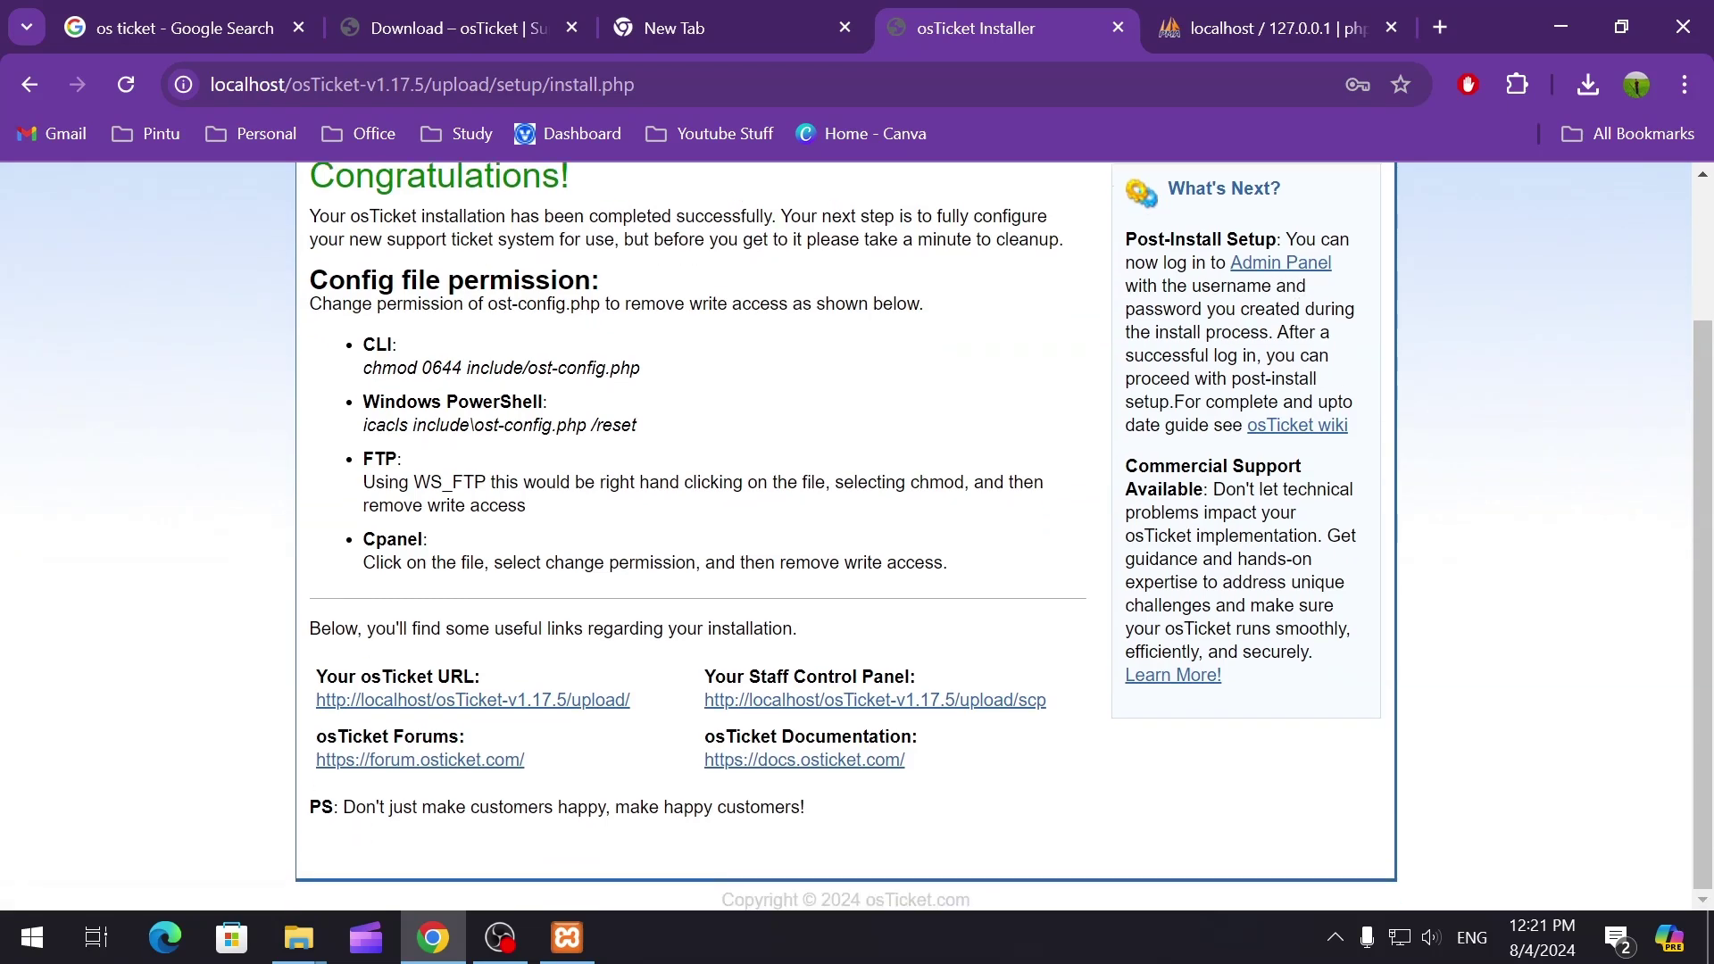
{"action": "left_click_drag", "start_coordinate": [363, 345], "coordinate": [398, 345]}
{"action": "middle_click", "coordinate": [482, 701]}
{"action": "left_click", "coordinate": [1050, 27]}
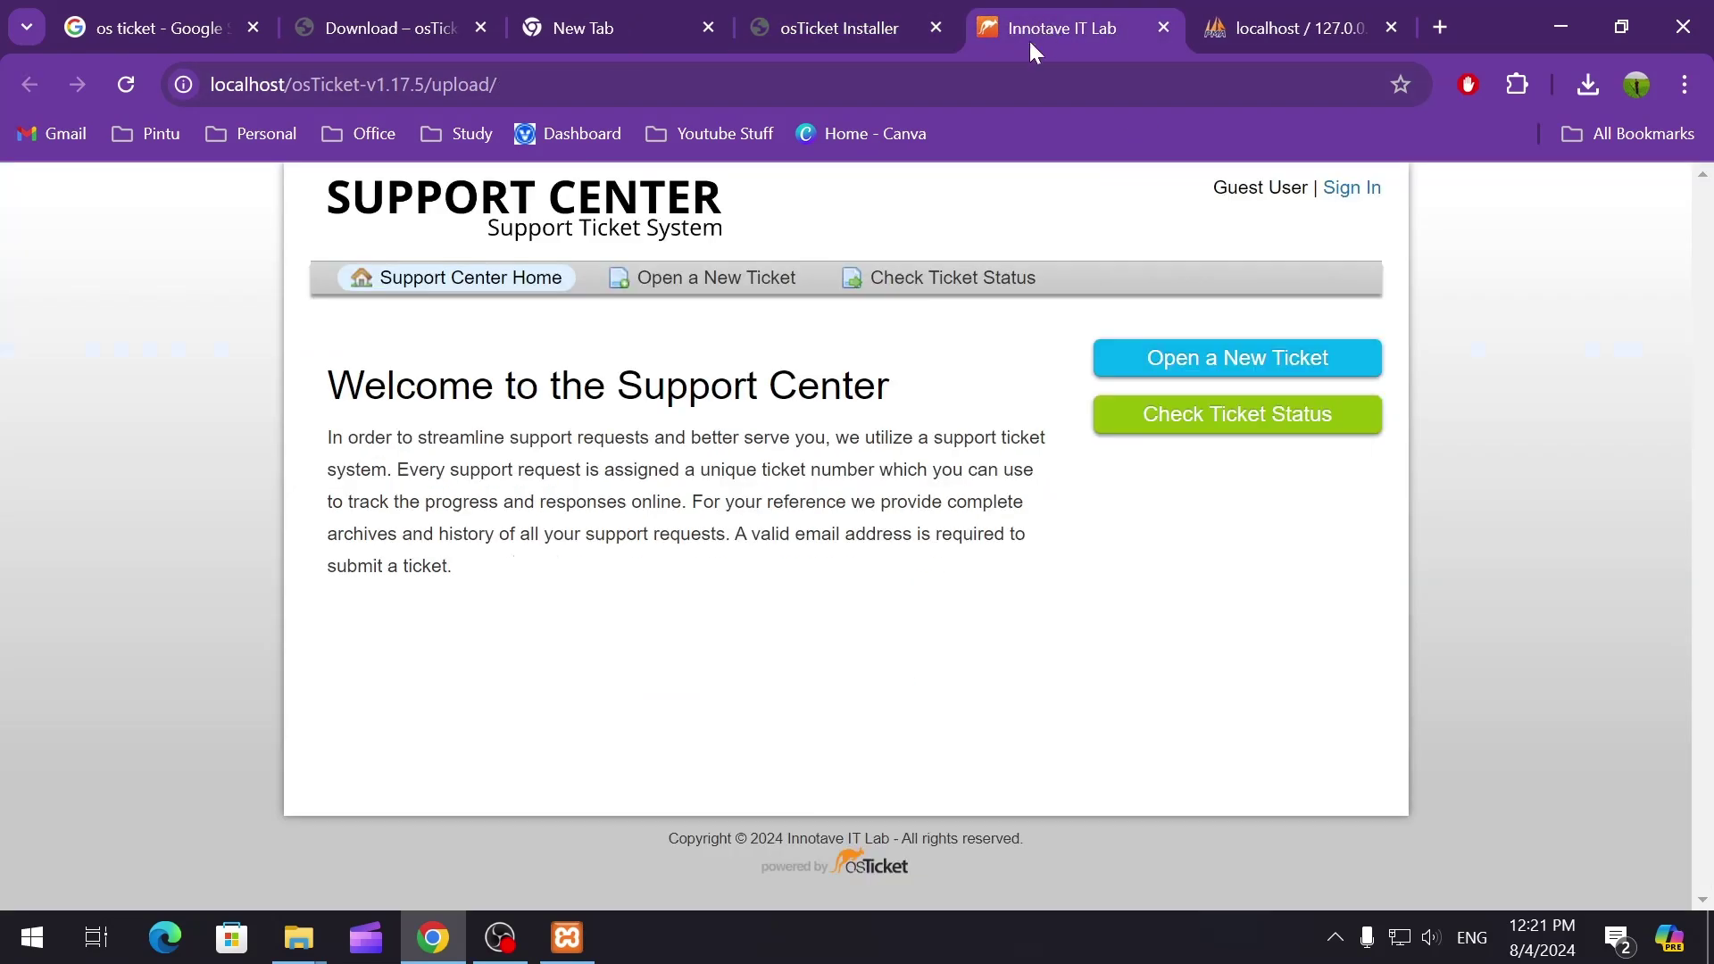
- Preview the Open a New Ticket form's Help Topic options, then return to the Congratulations page
{"action": "left_click", "coordinate": [1215, 366]}
{"action": "scroll", "coordinate": [536, 574], "scroll_direction": "down", "scroll_amount": 1}
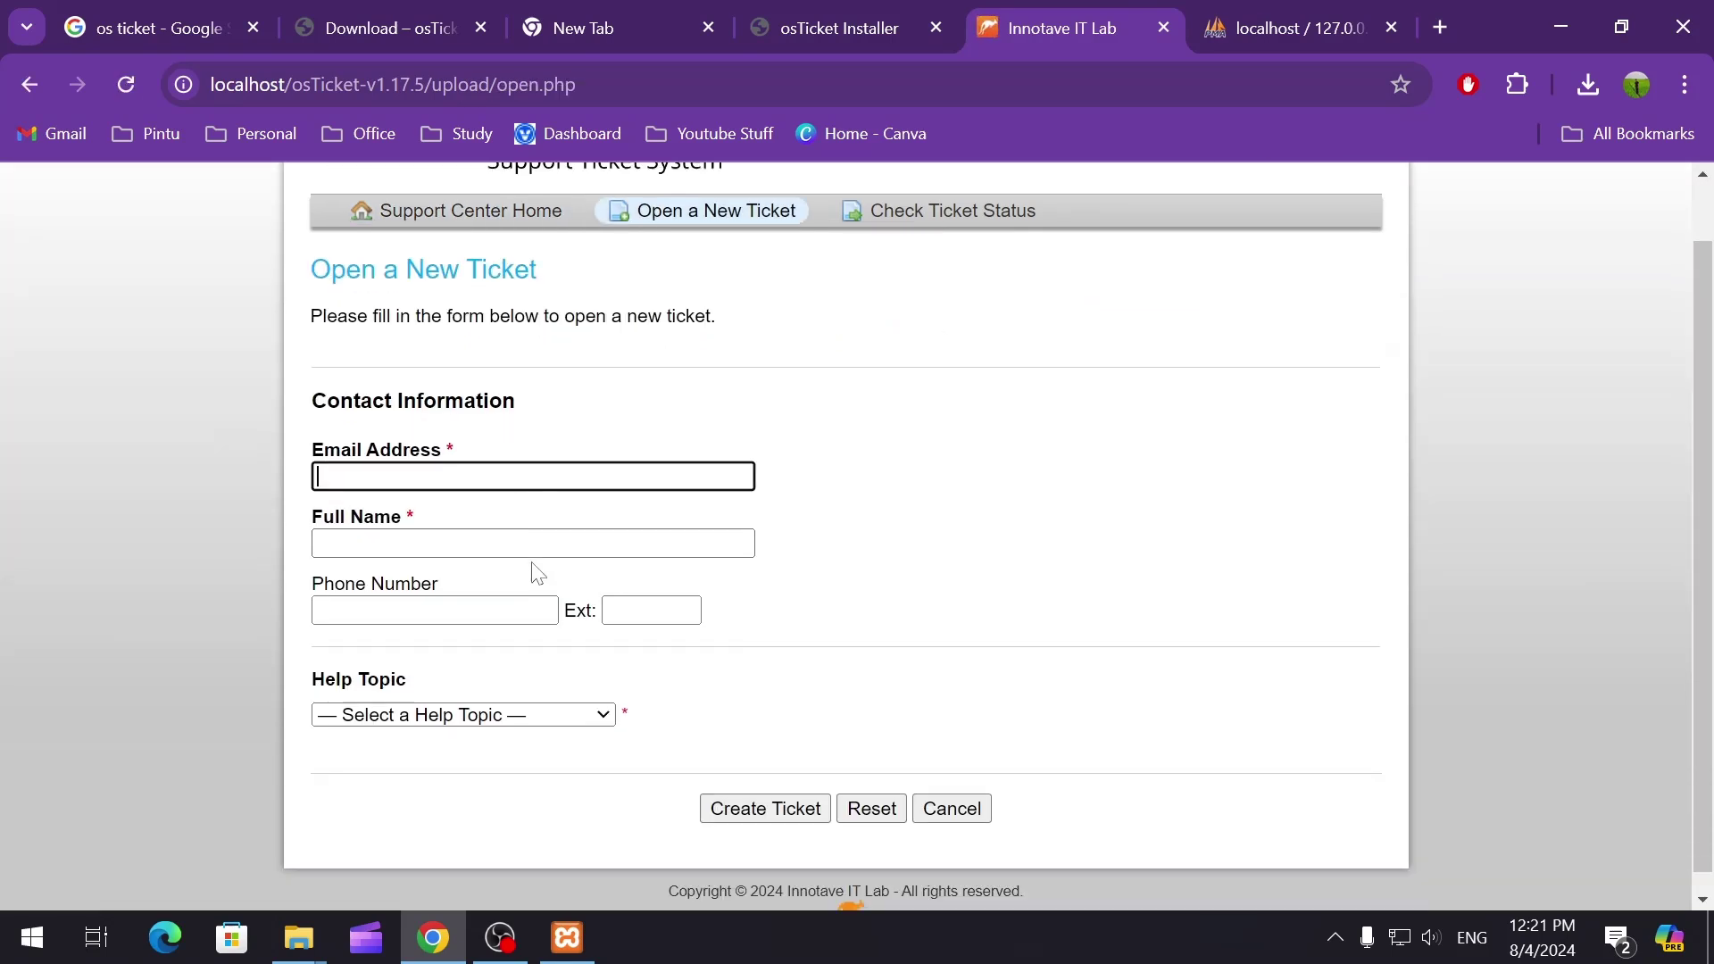
{"action": "left_click", "coordinate": [448, 698]}
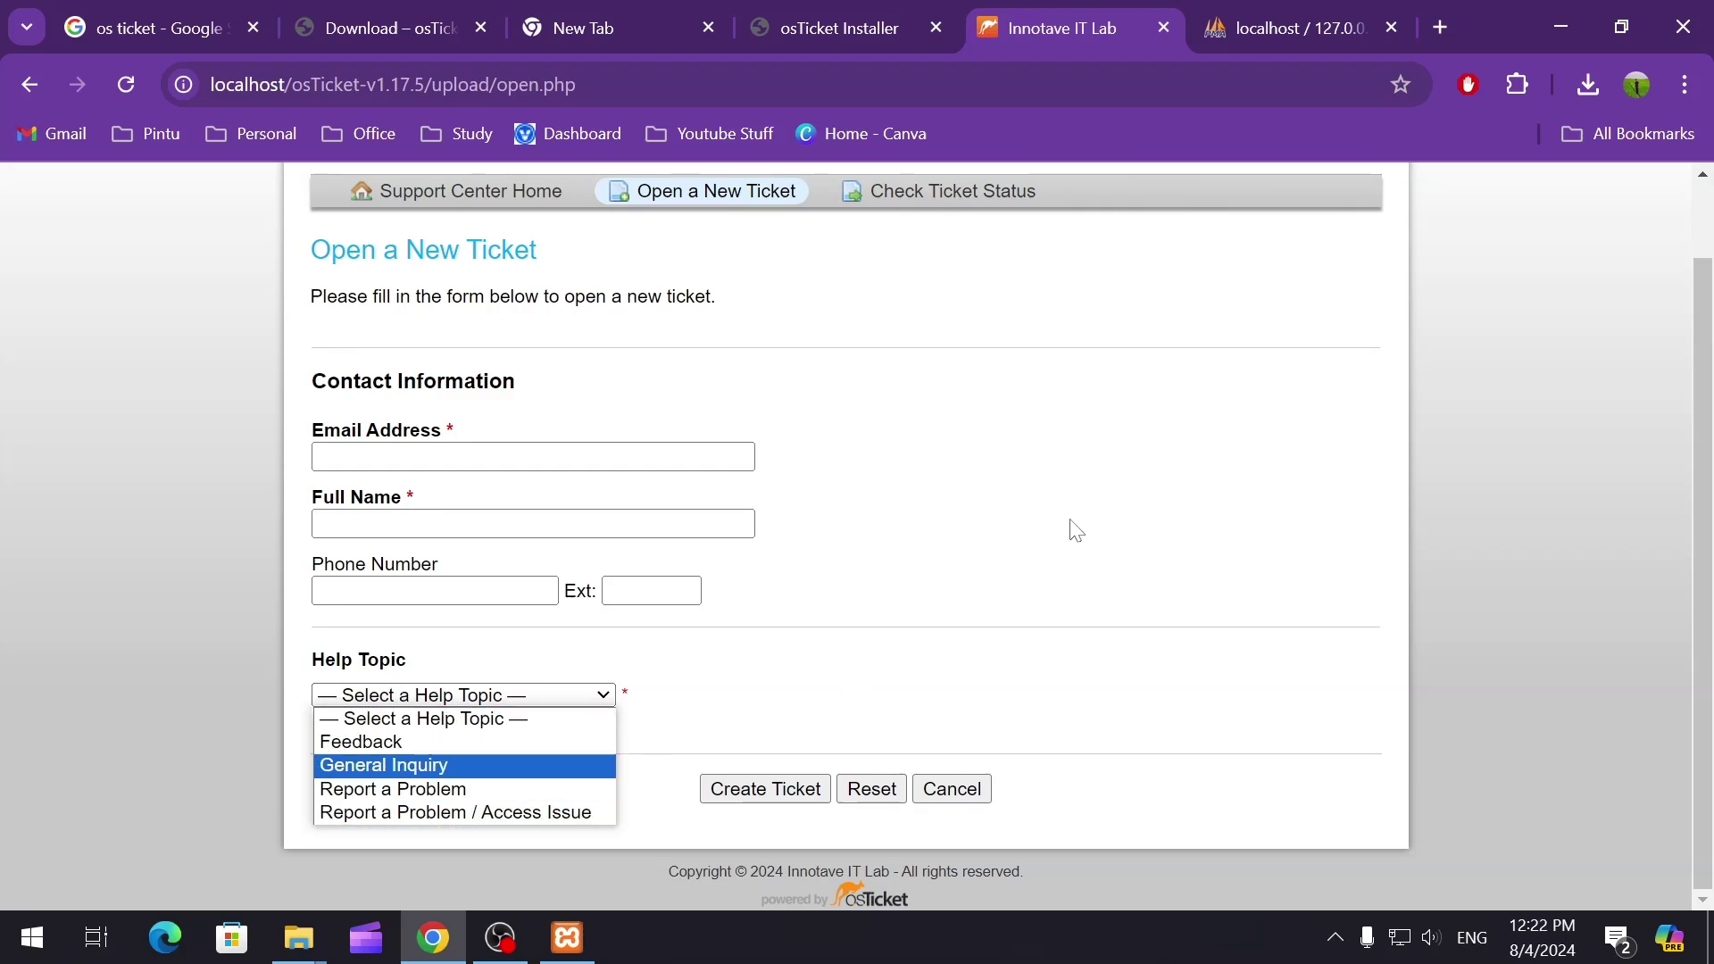
{"action": "scroll", "coordinate": [1060, 393], "scroll_direction": "up", "scroll_amount": 2}
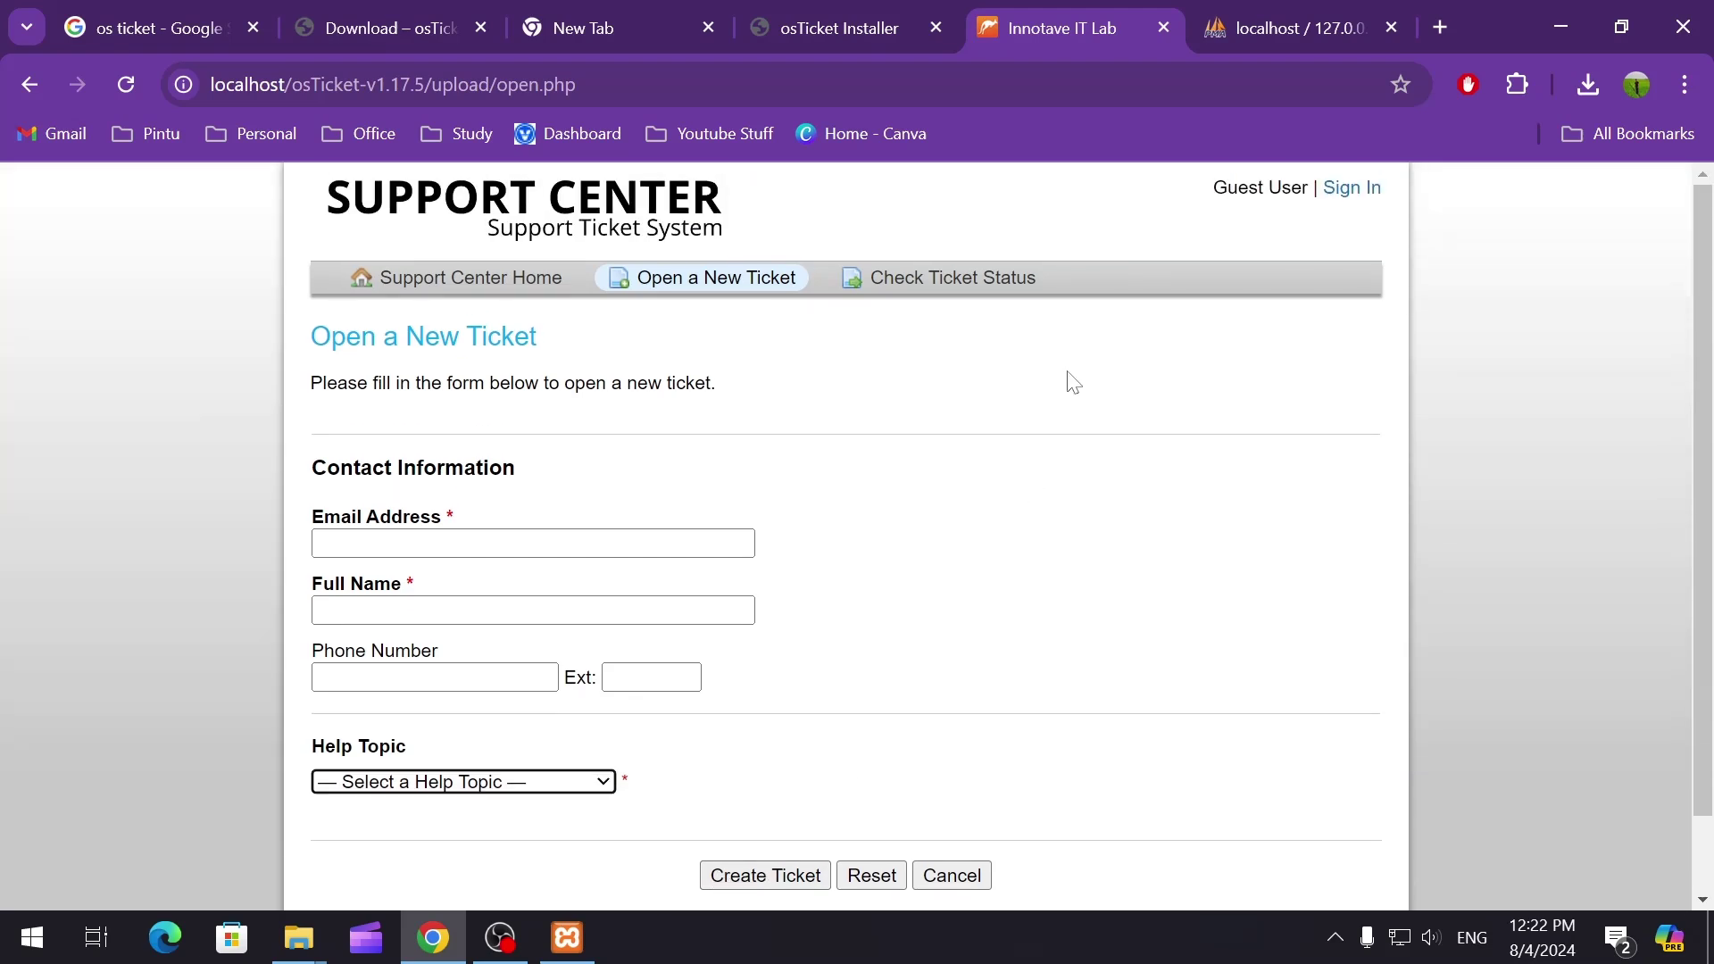
{"action": "left_click", "coordinate": [773, 15]}
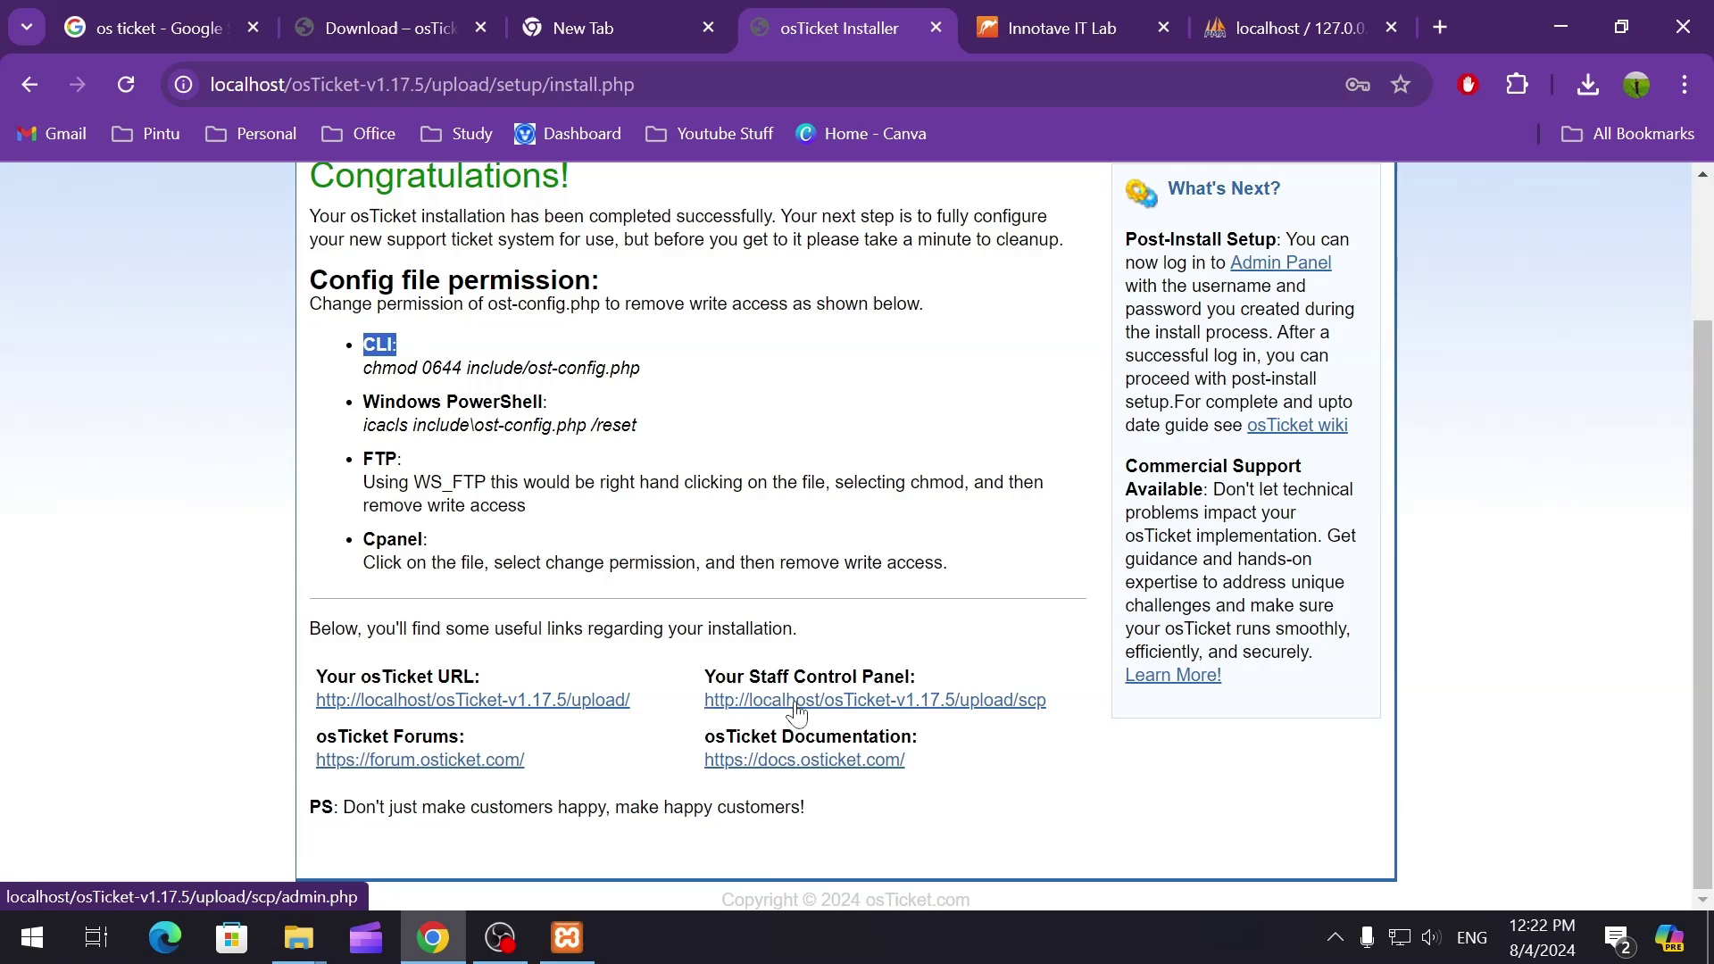
- Log in to the Staff Control Panel with the saved admin username and password
{"action": "left_click", "coordinate": [830, 701]}
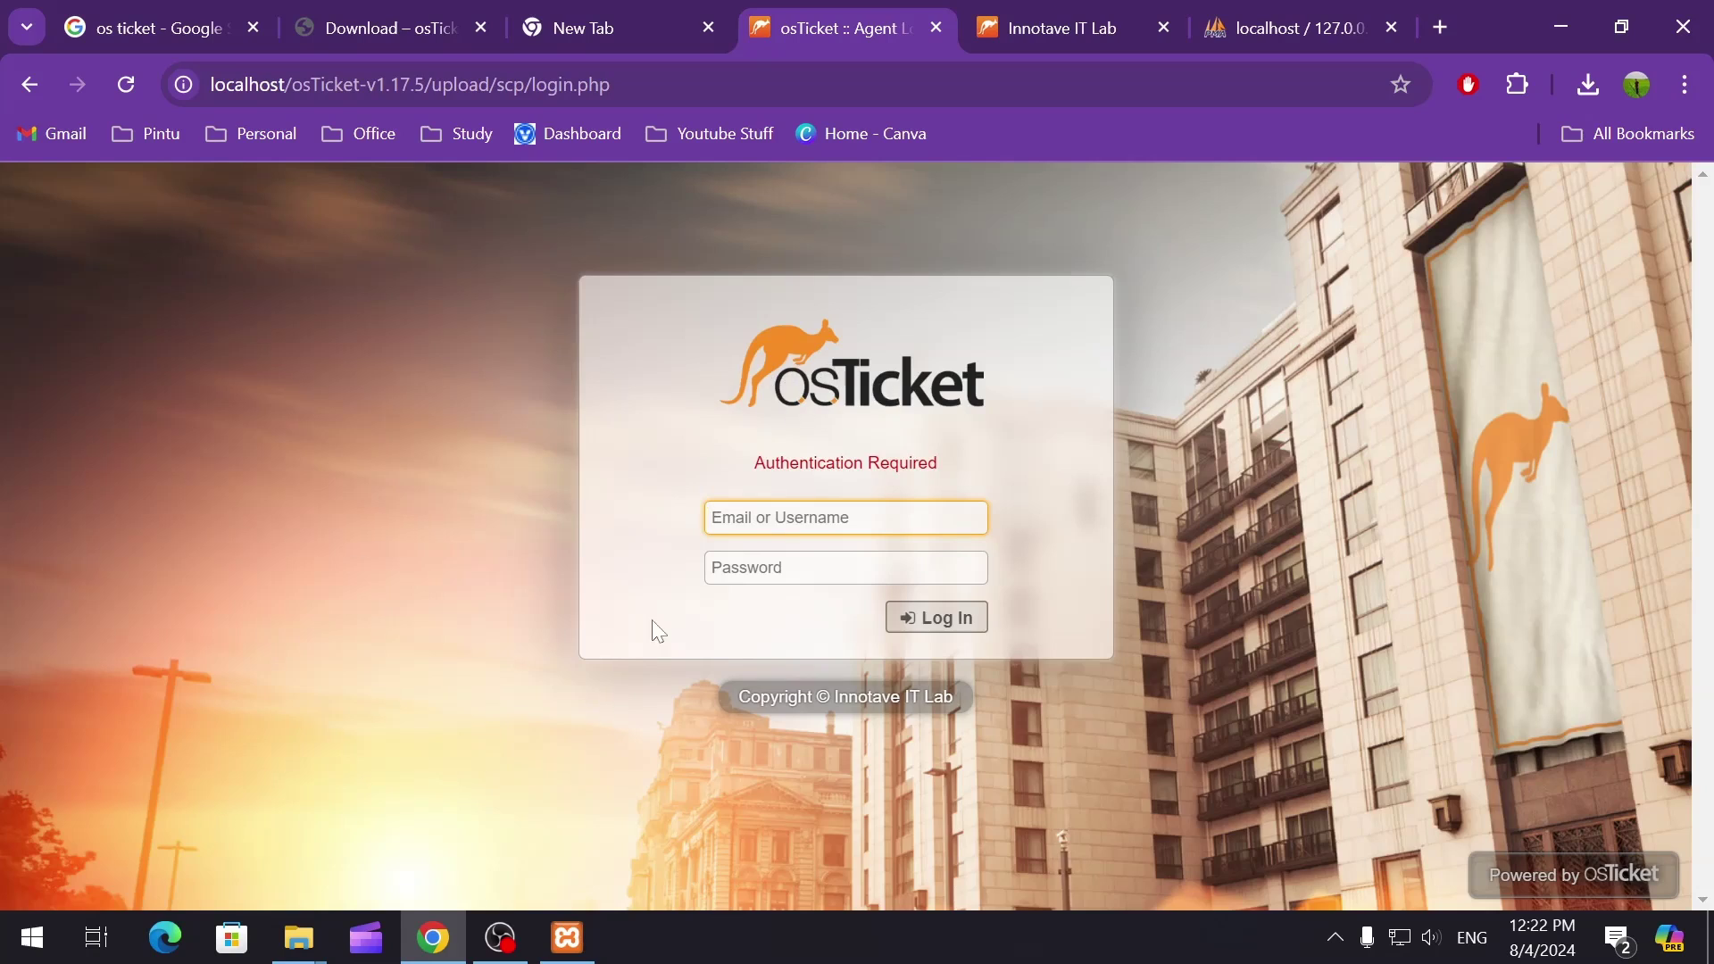
{"action": "key", "text": "Down"}
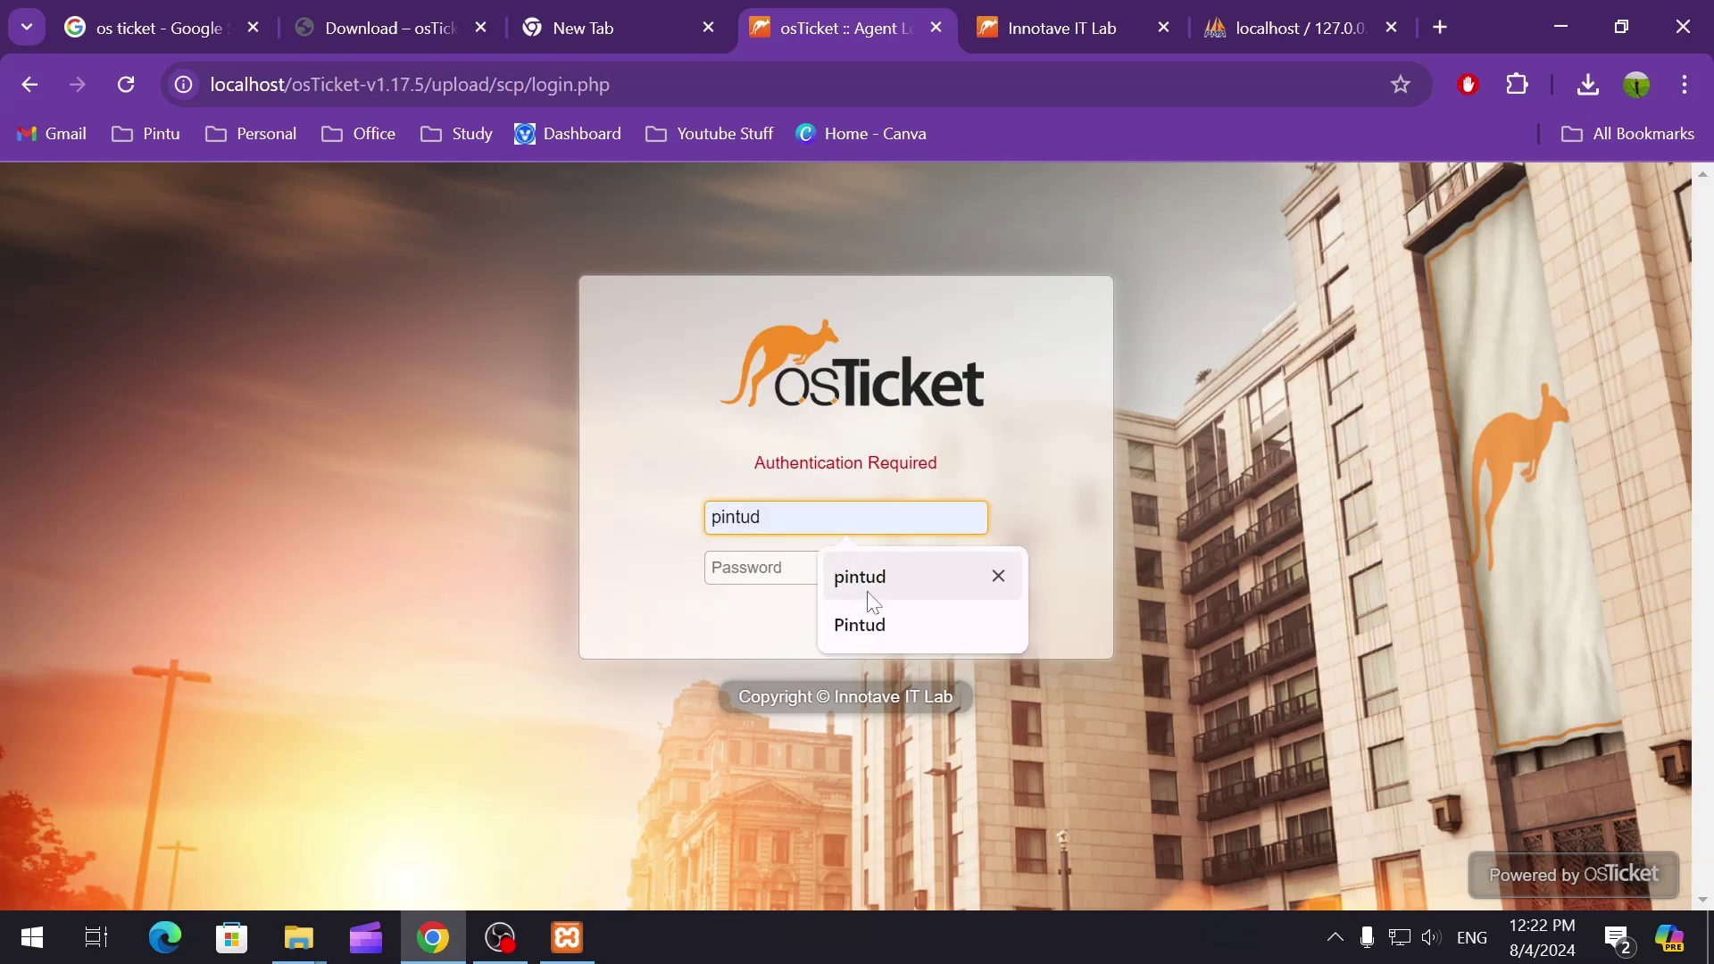
{"action": "left_click", "coordinate": [867, 583]}
{"action": "key", "text": "Tab"}
{"action": "type", "text": "p"}
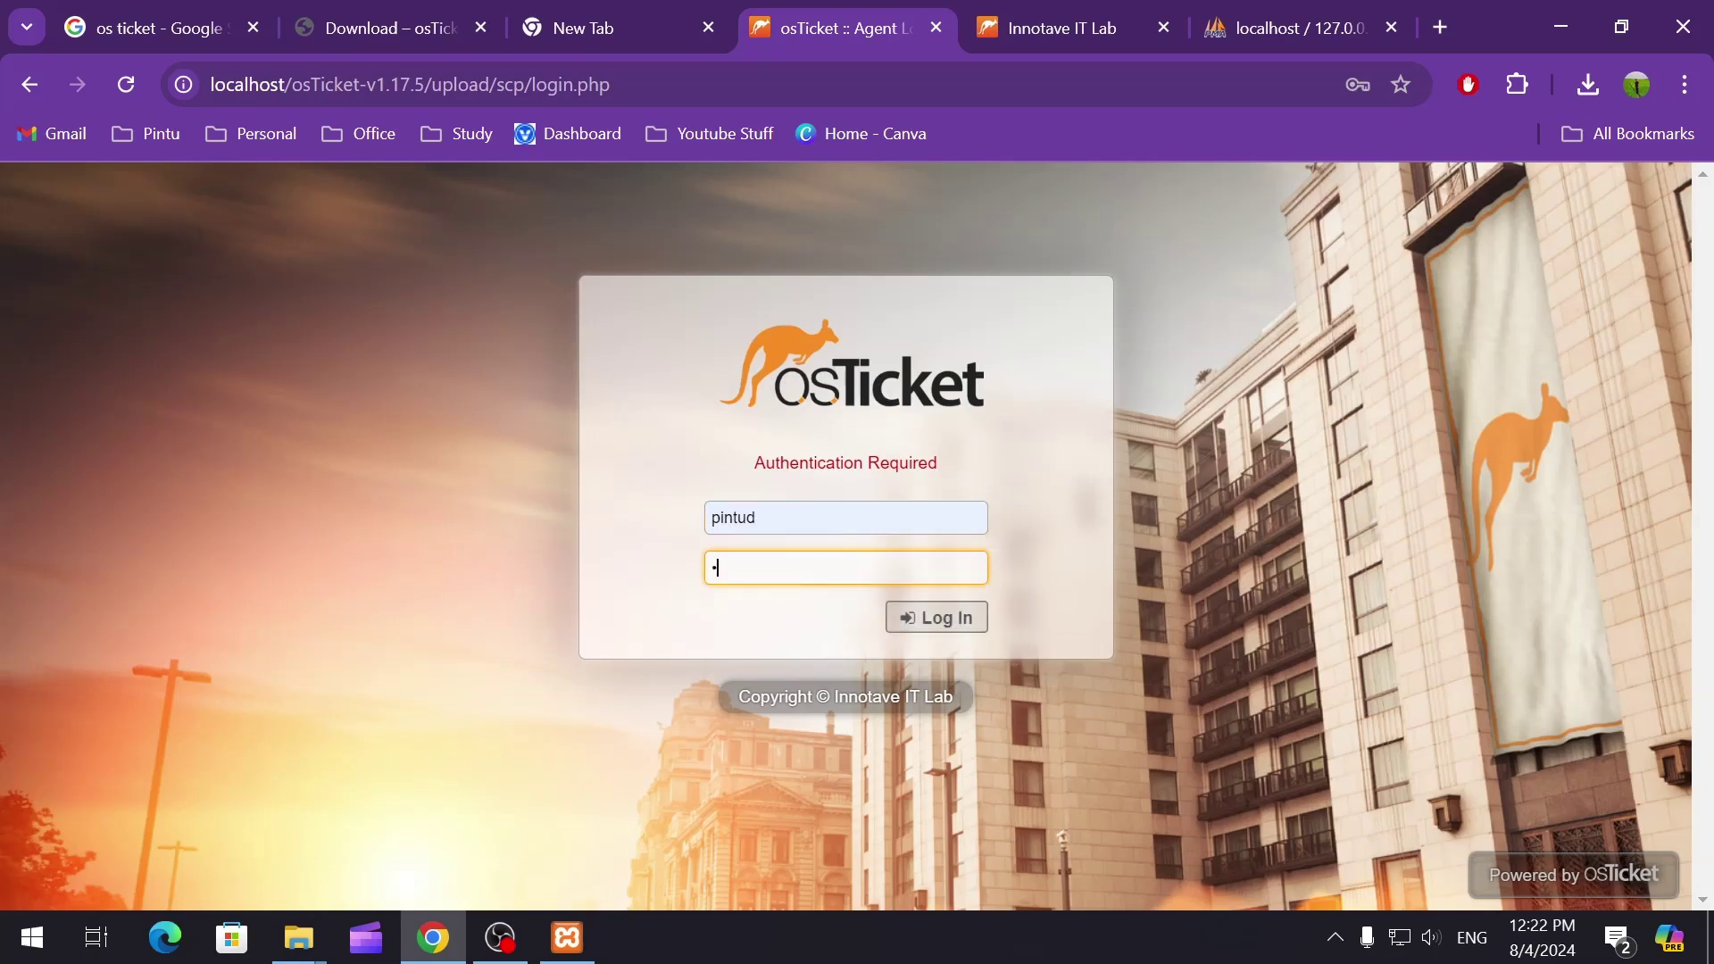
{"action": "left_click", "coordinate": [933, 618]}
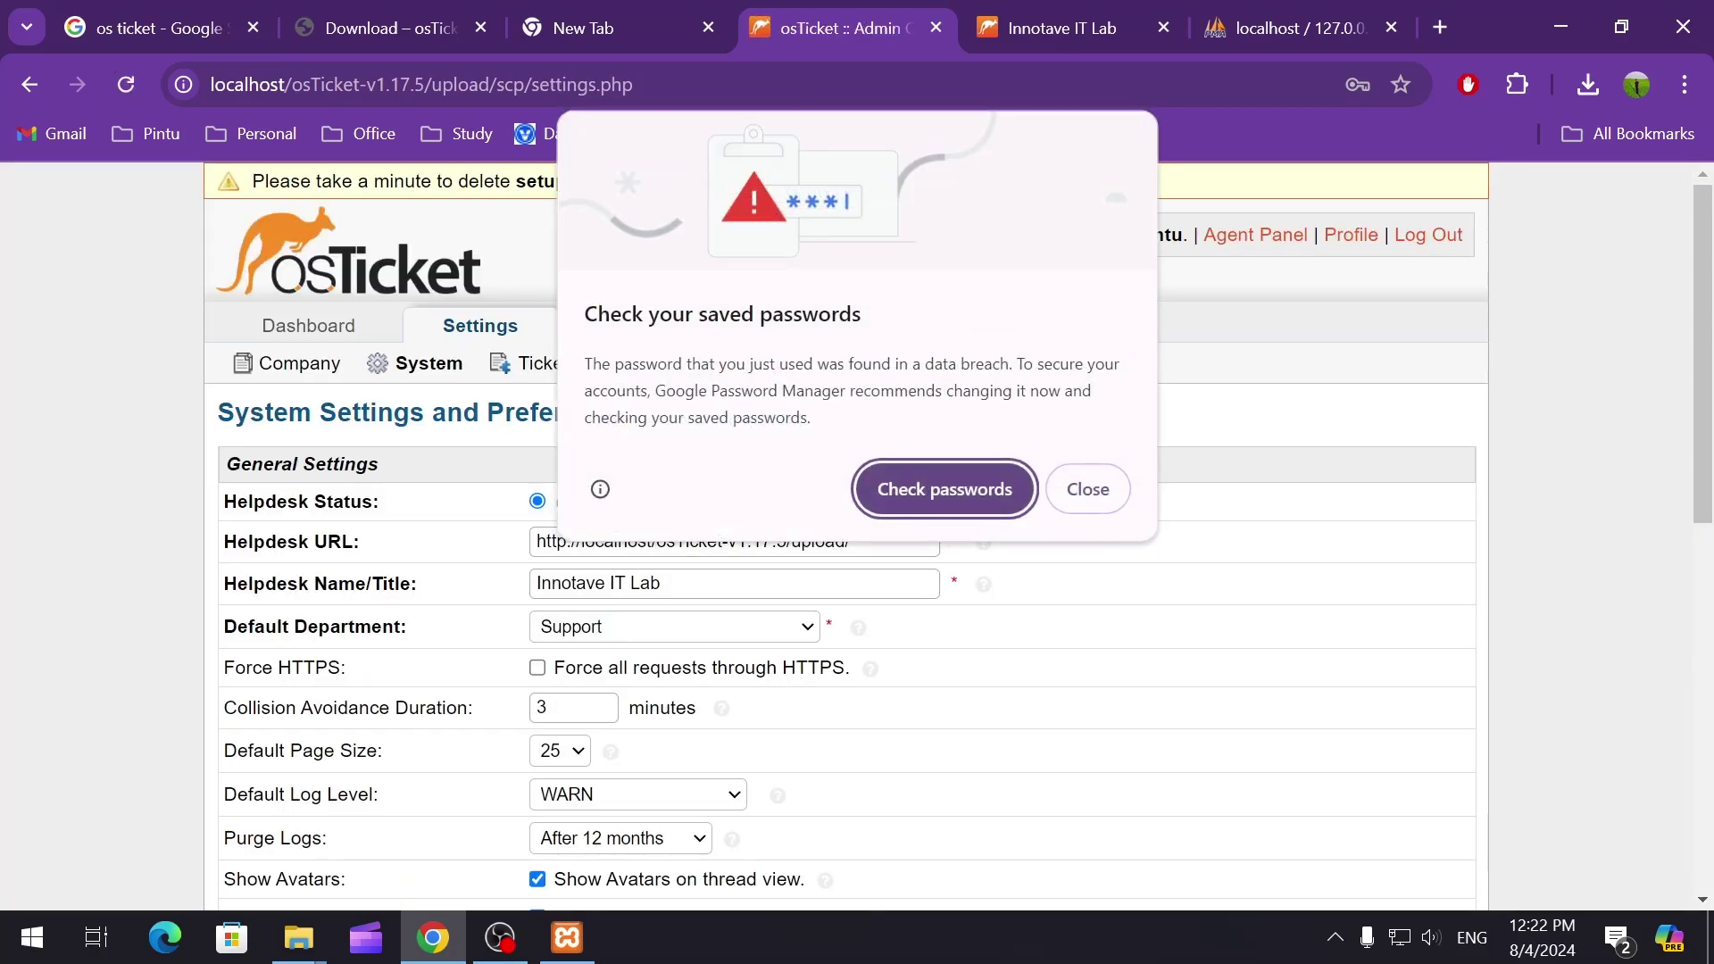
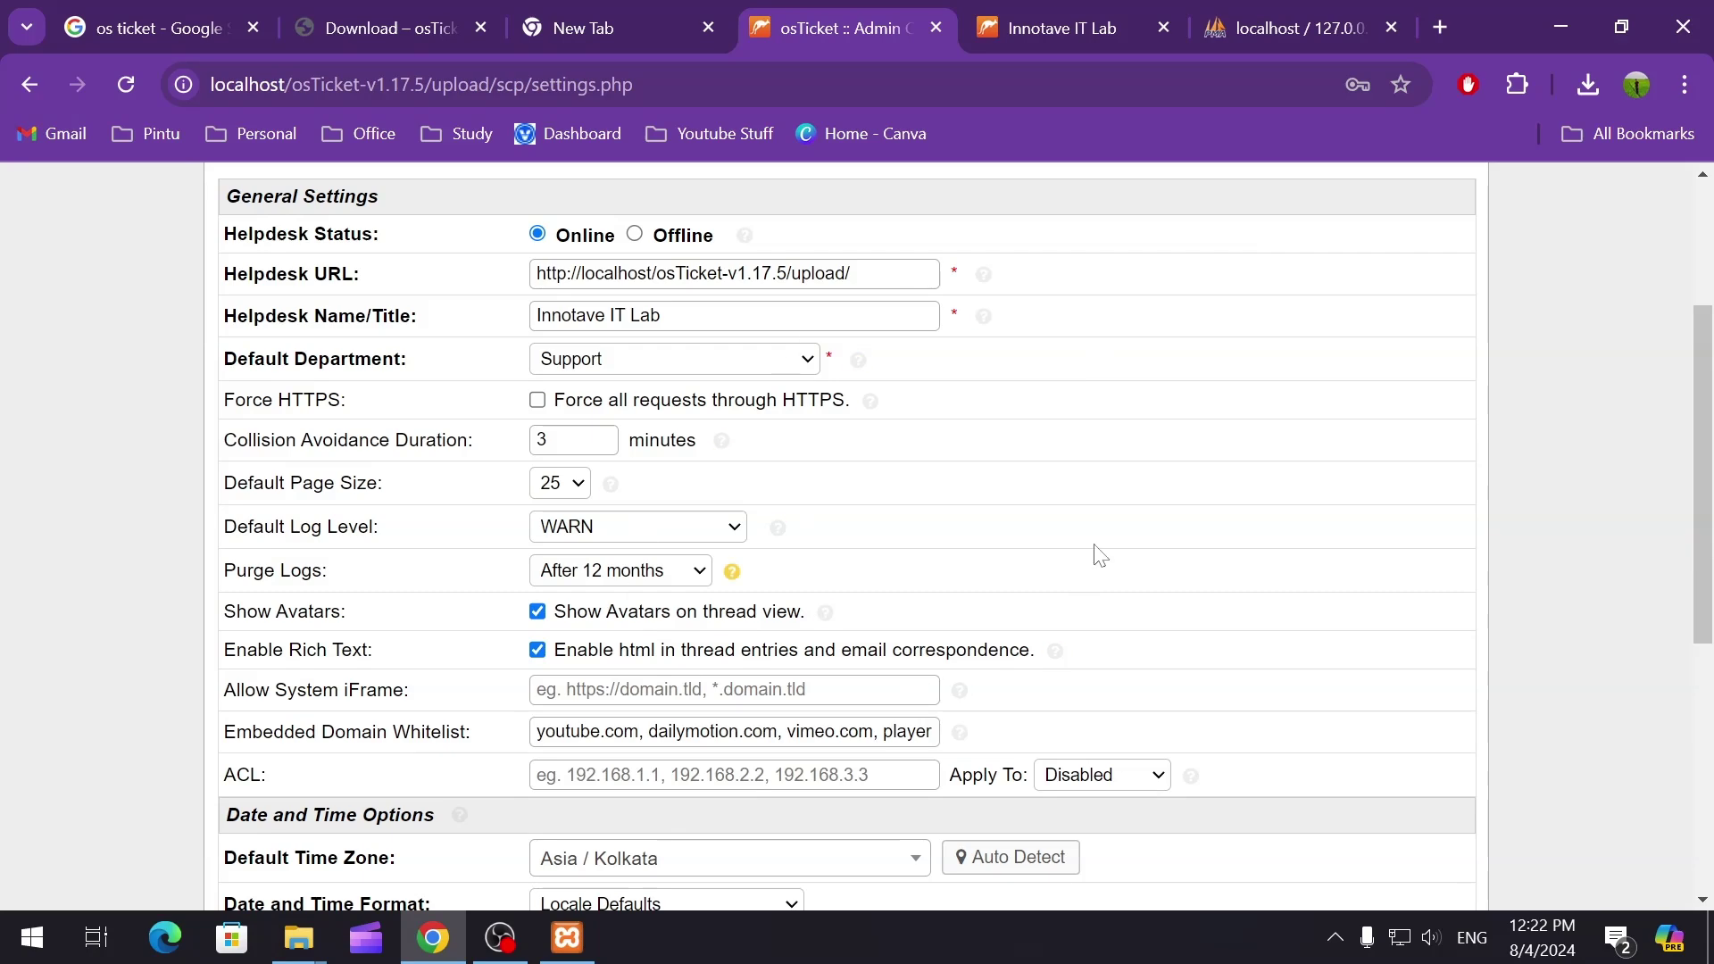
{"action": "scroll", "coordinate": [1053, 536], "scroll_direction": "down", "scroll_amount": 5}
{"action": "scroll", "coordinate": [715, 803], "scroll_direction": "down", "scroll_amount": 2}
{"action": "scroll", "coordinate": [815, 820], "scroll_direction": "up", "scroll_amount": 5}
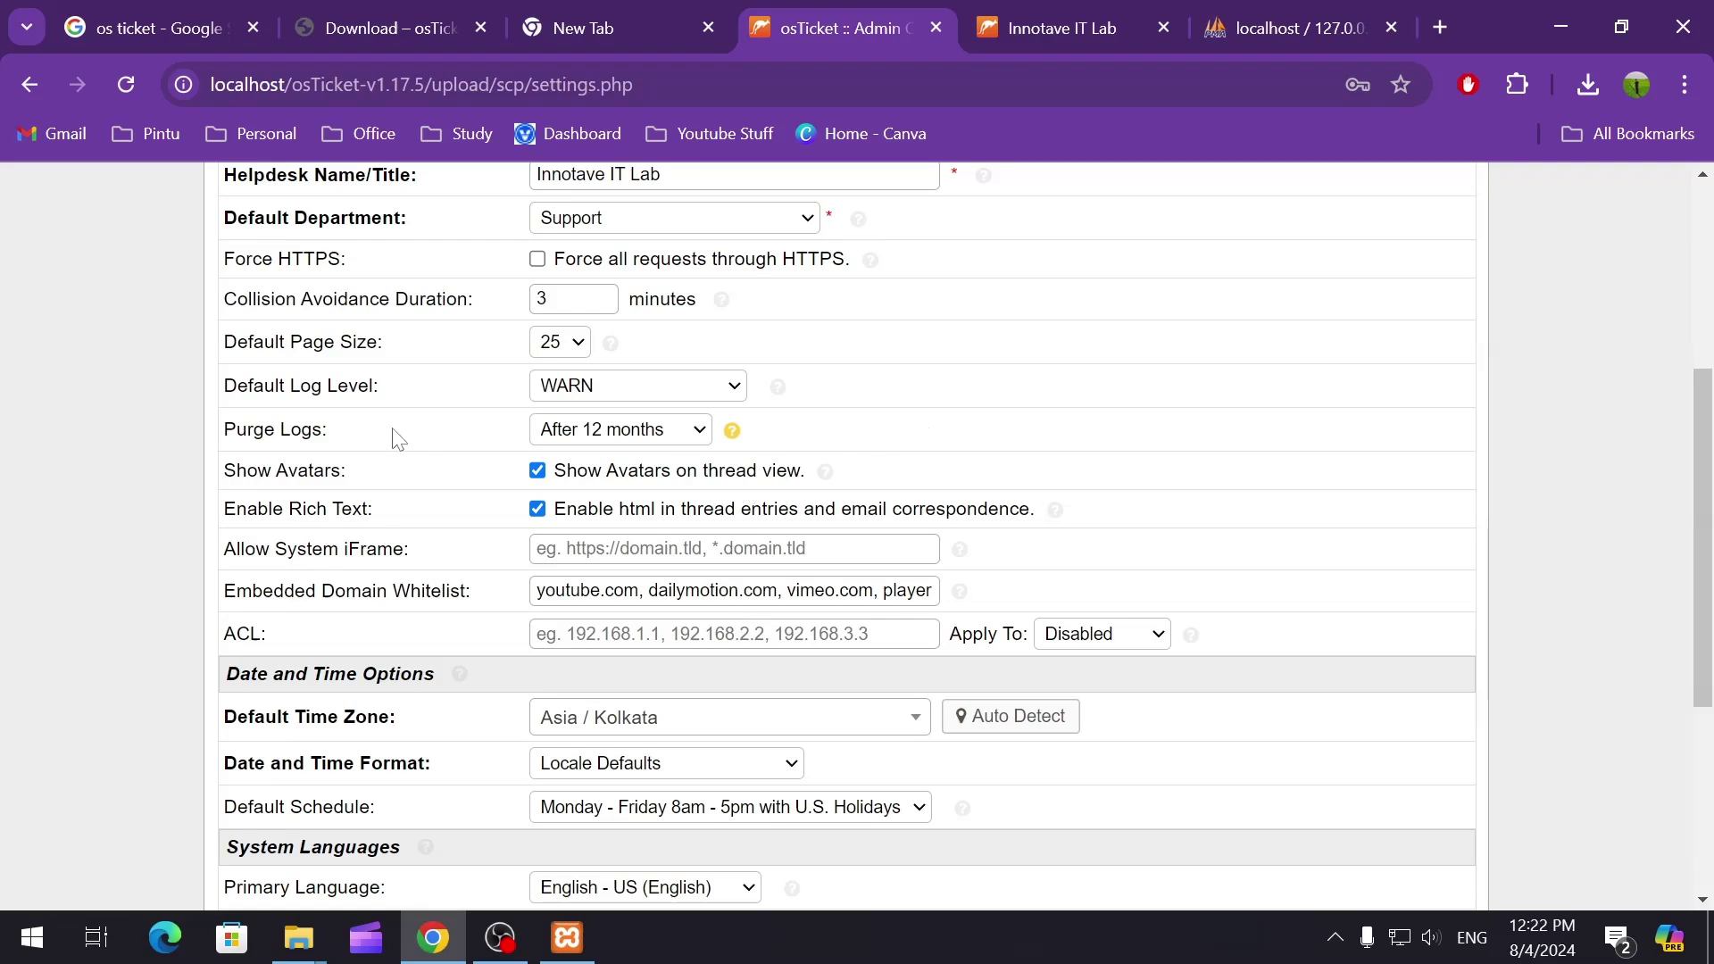
{"action": "left_click_drag", "start_coordinate": [220, 431], "coordinate": [332, 432]}
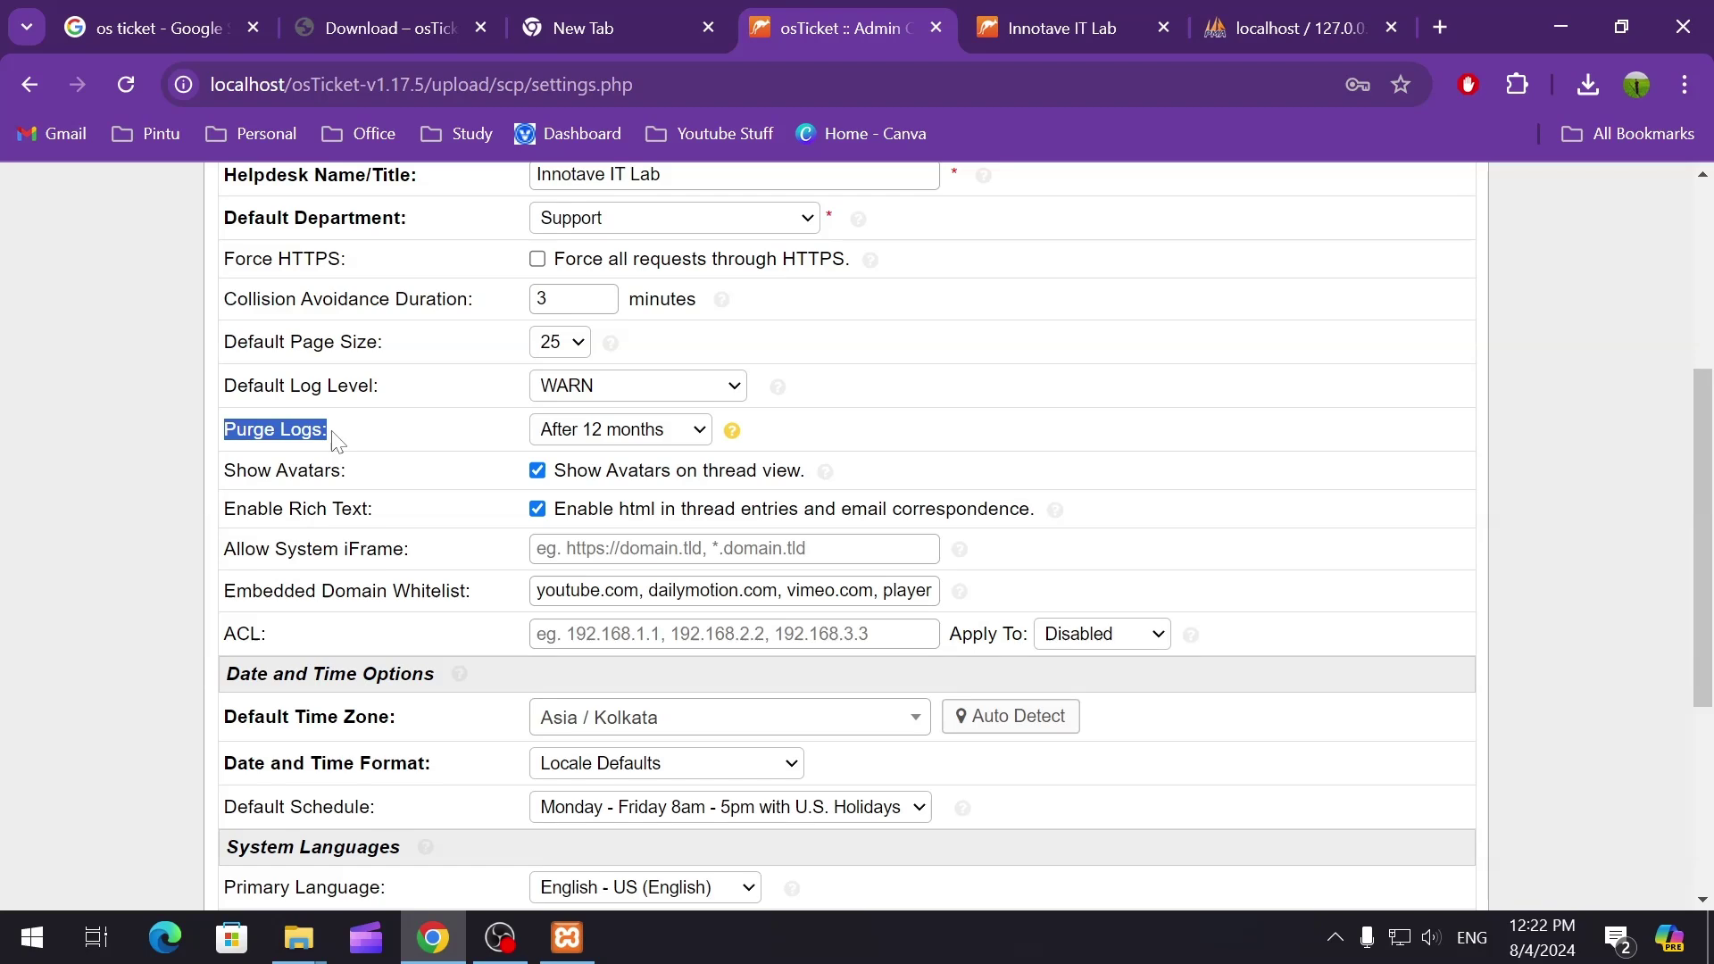
{"action": "left_click", "coordinate": [733, 432]}
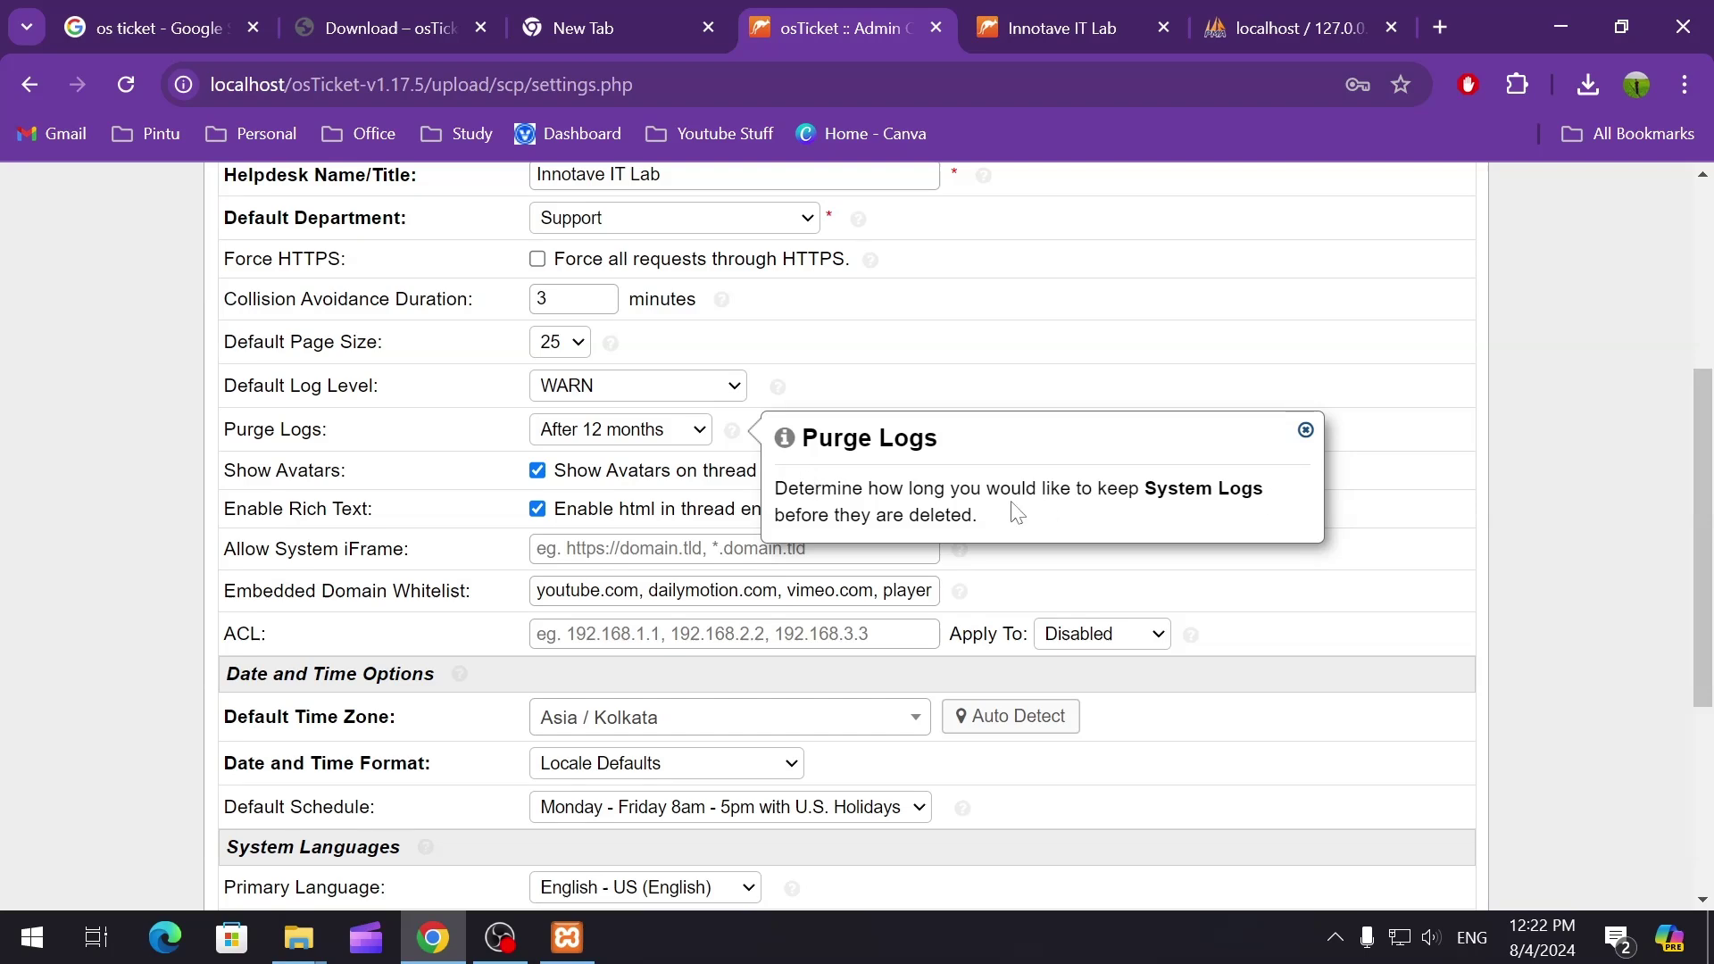
{"action": "left_click", "coordinate": [996, 362]}
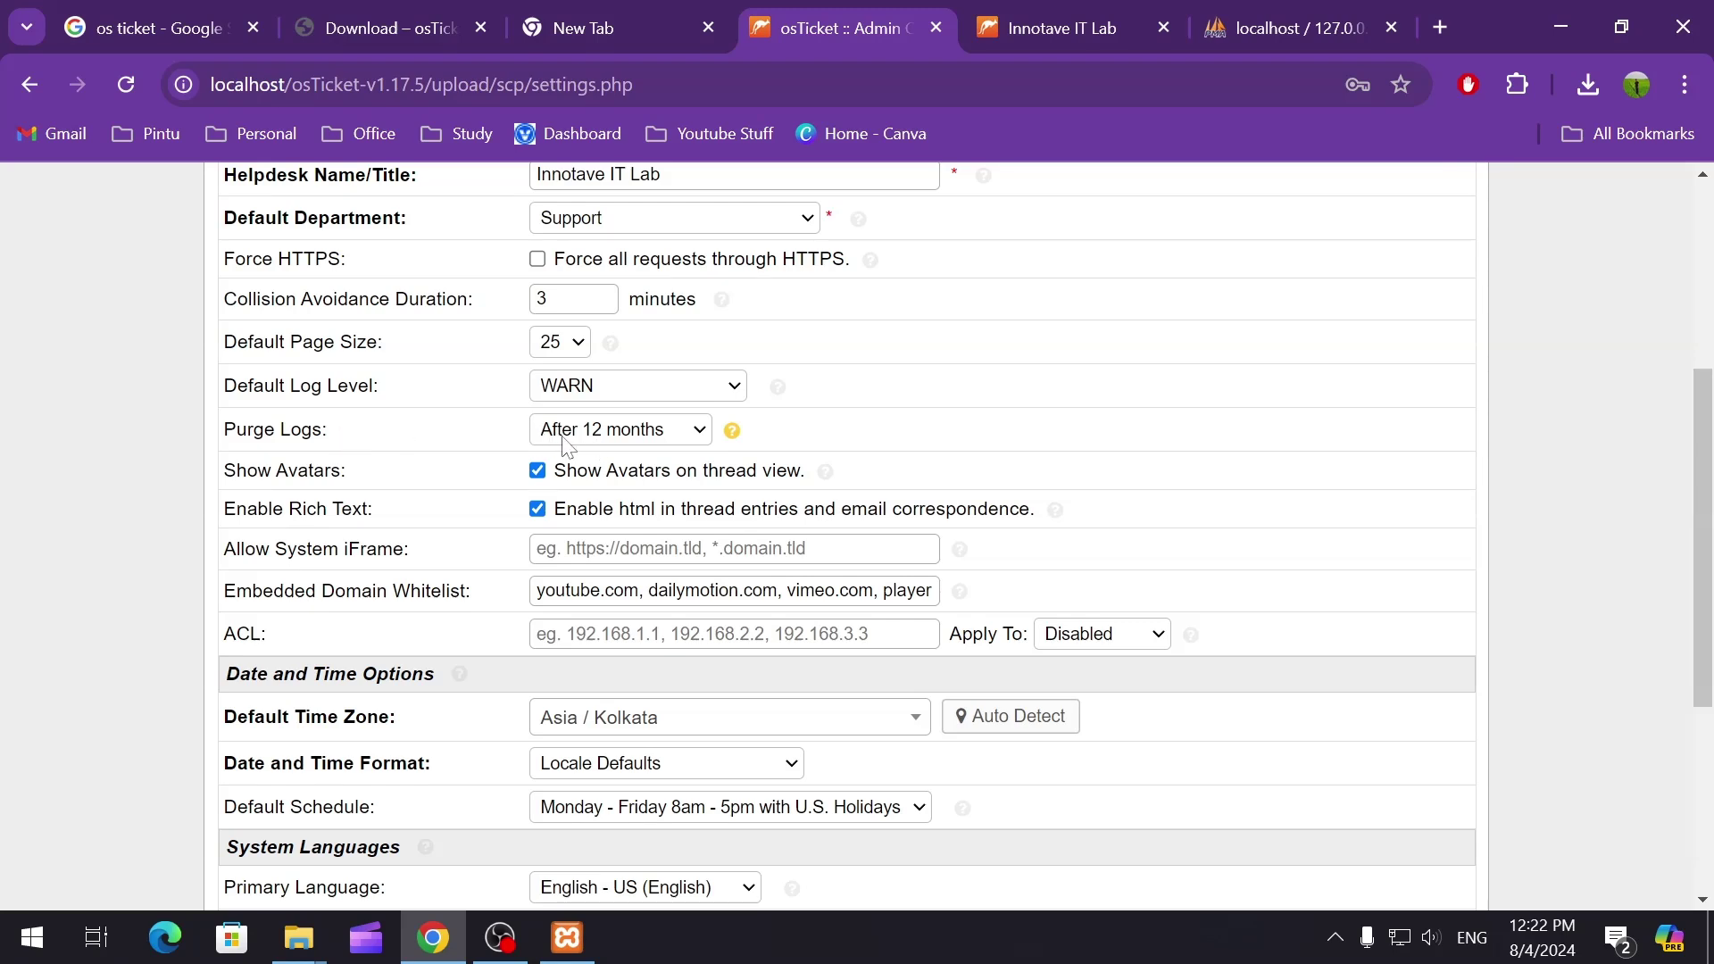
{"action": "left_click", "coordinate": [625, 429]}
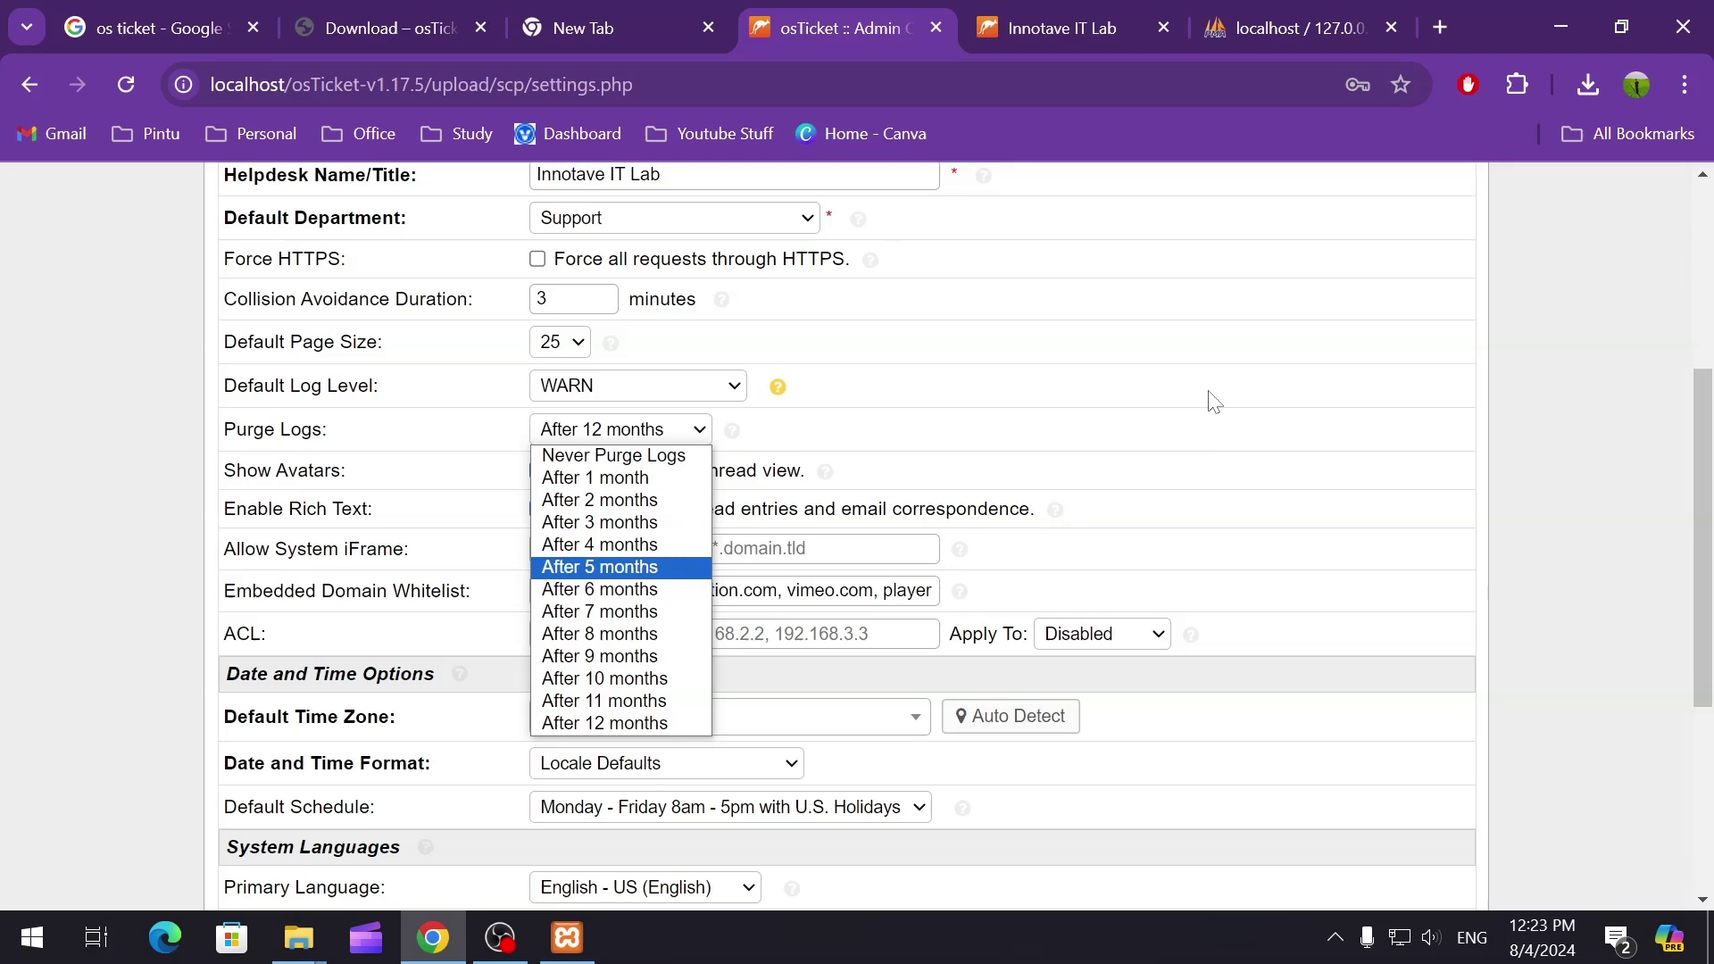
{"action": "scroll", "coordinate": [1214, 401], "scroll_direction": "down", "scroll_amount": 5}
{"action": "scroll", "coordinate": [682, 572], "scroll_direction": "up", "scroll_amount": 9}
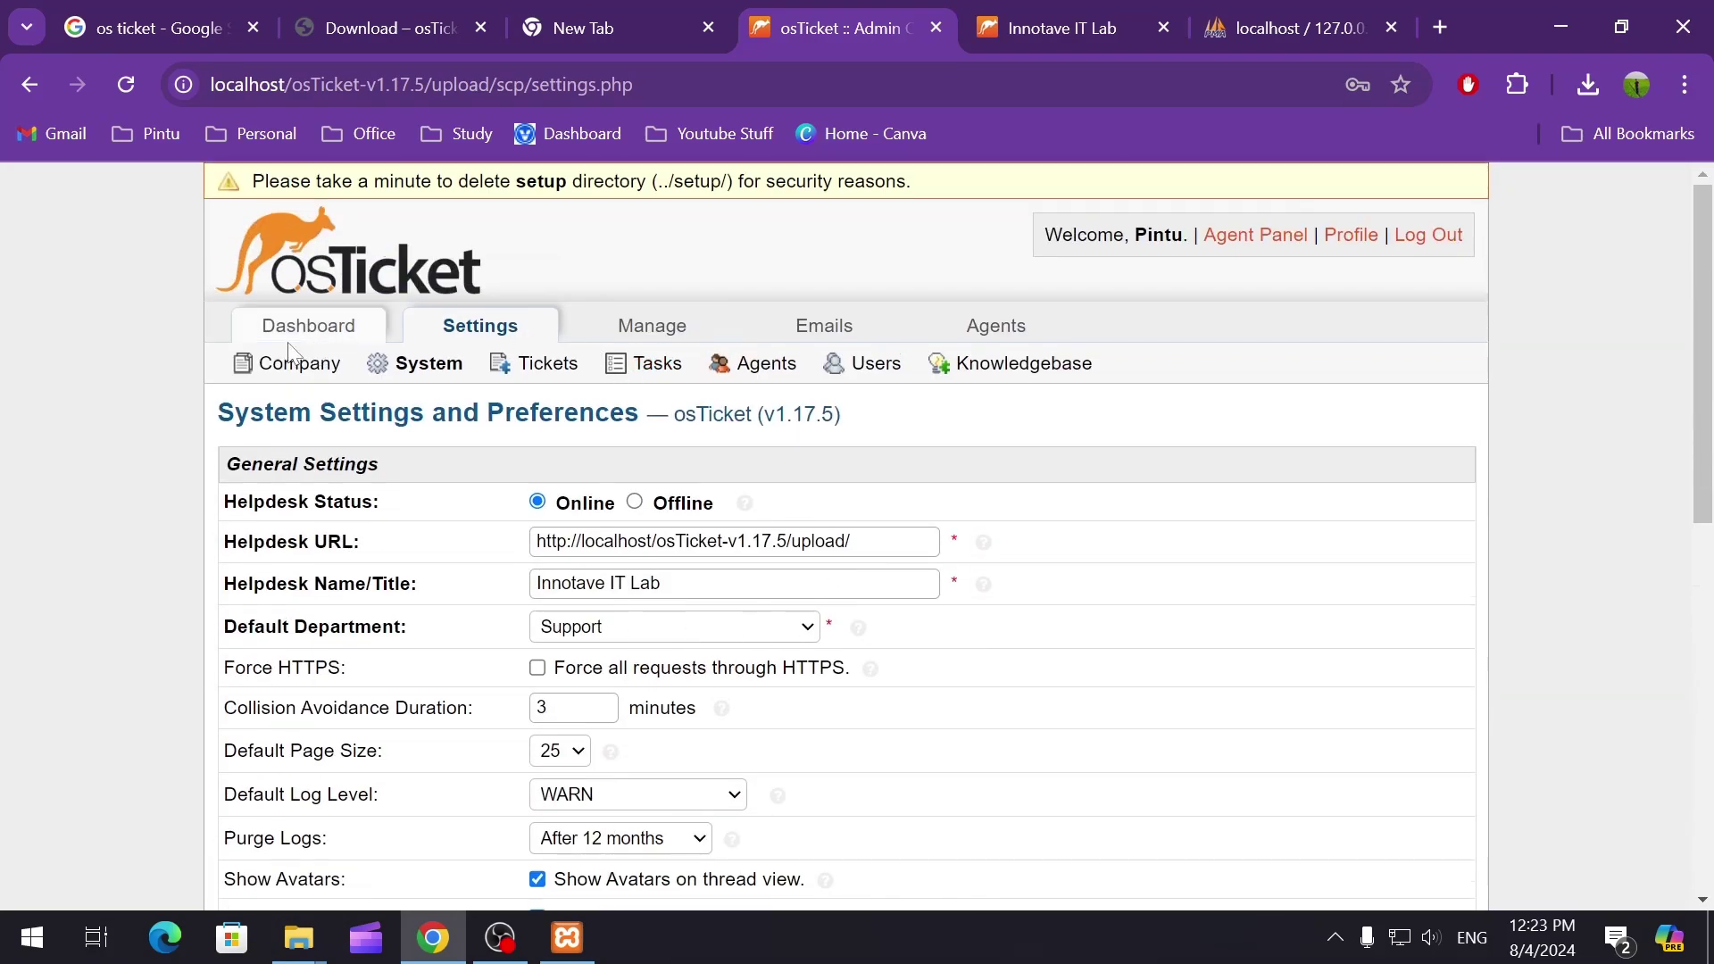
- Review the System Logs, then the installation's server, PHP and PHP Extensions information
{"action": "left_click", "coordinate": [299, 366]}
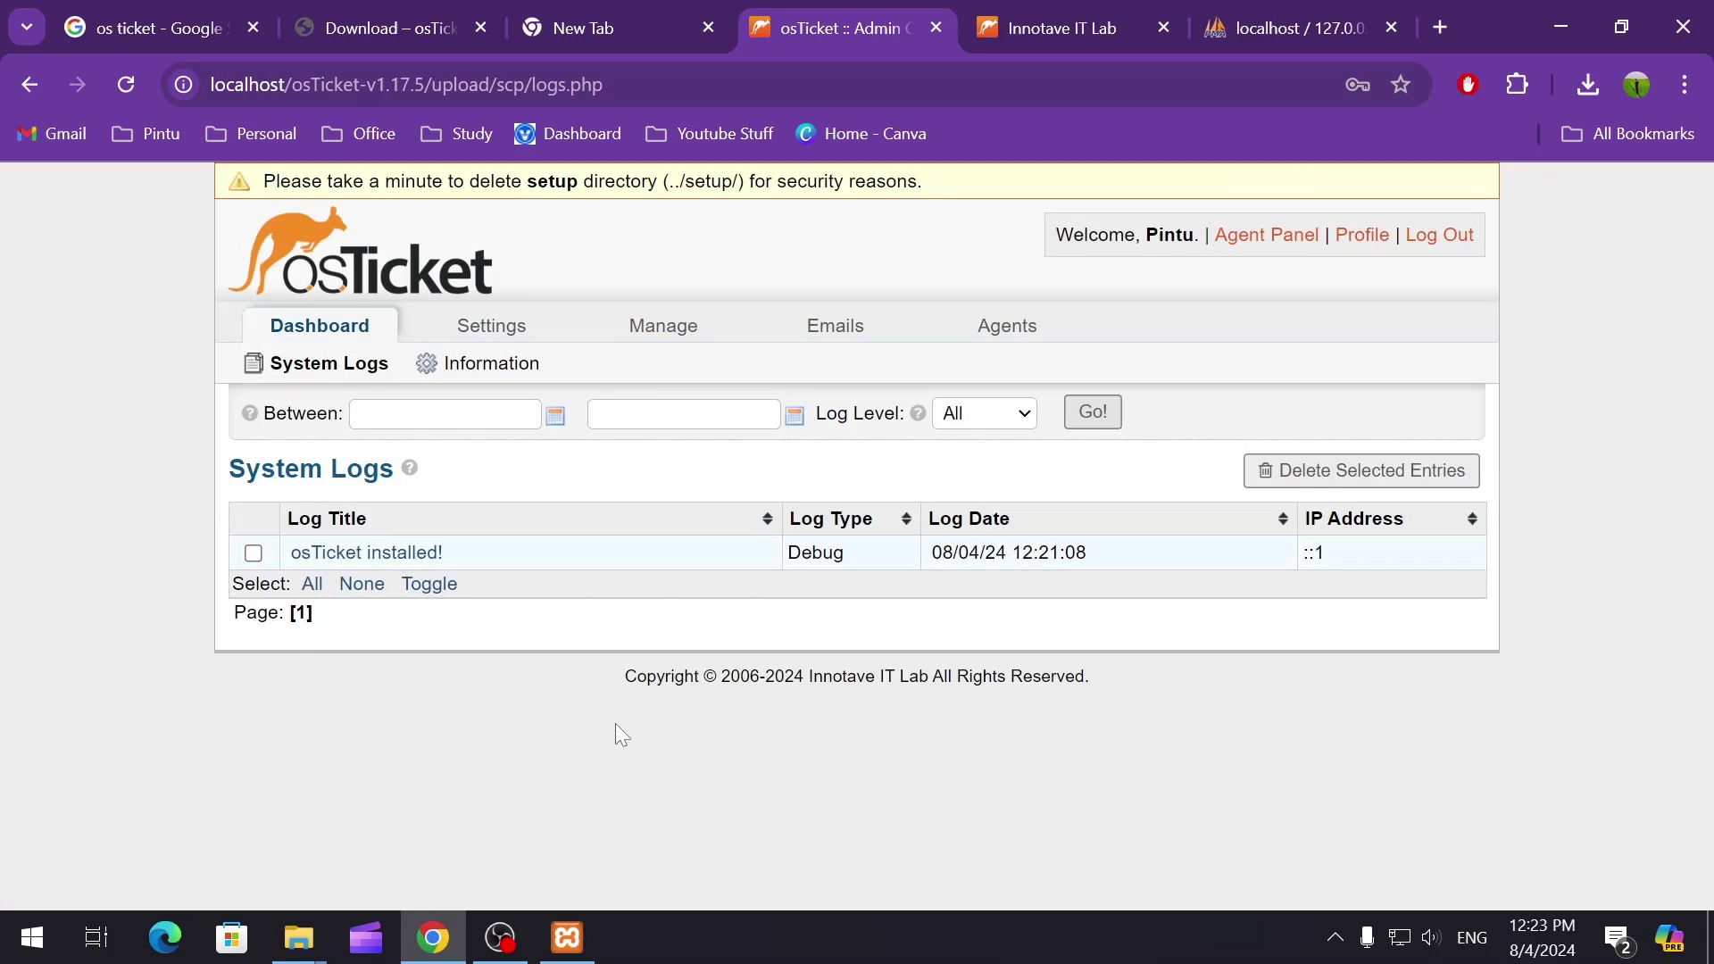
{"action": "left_click", "coordinate": [492, 369]}
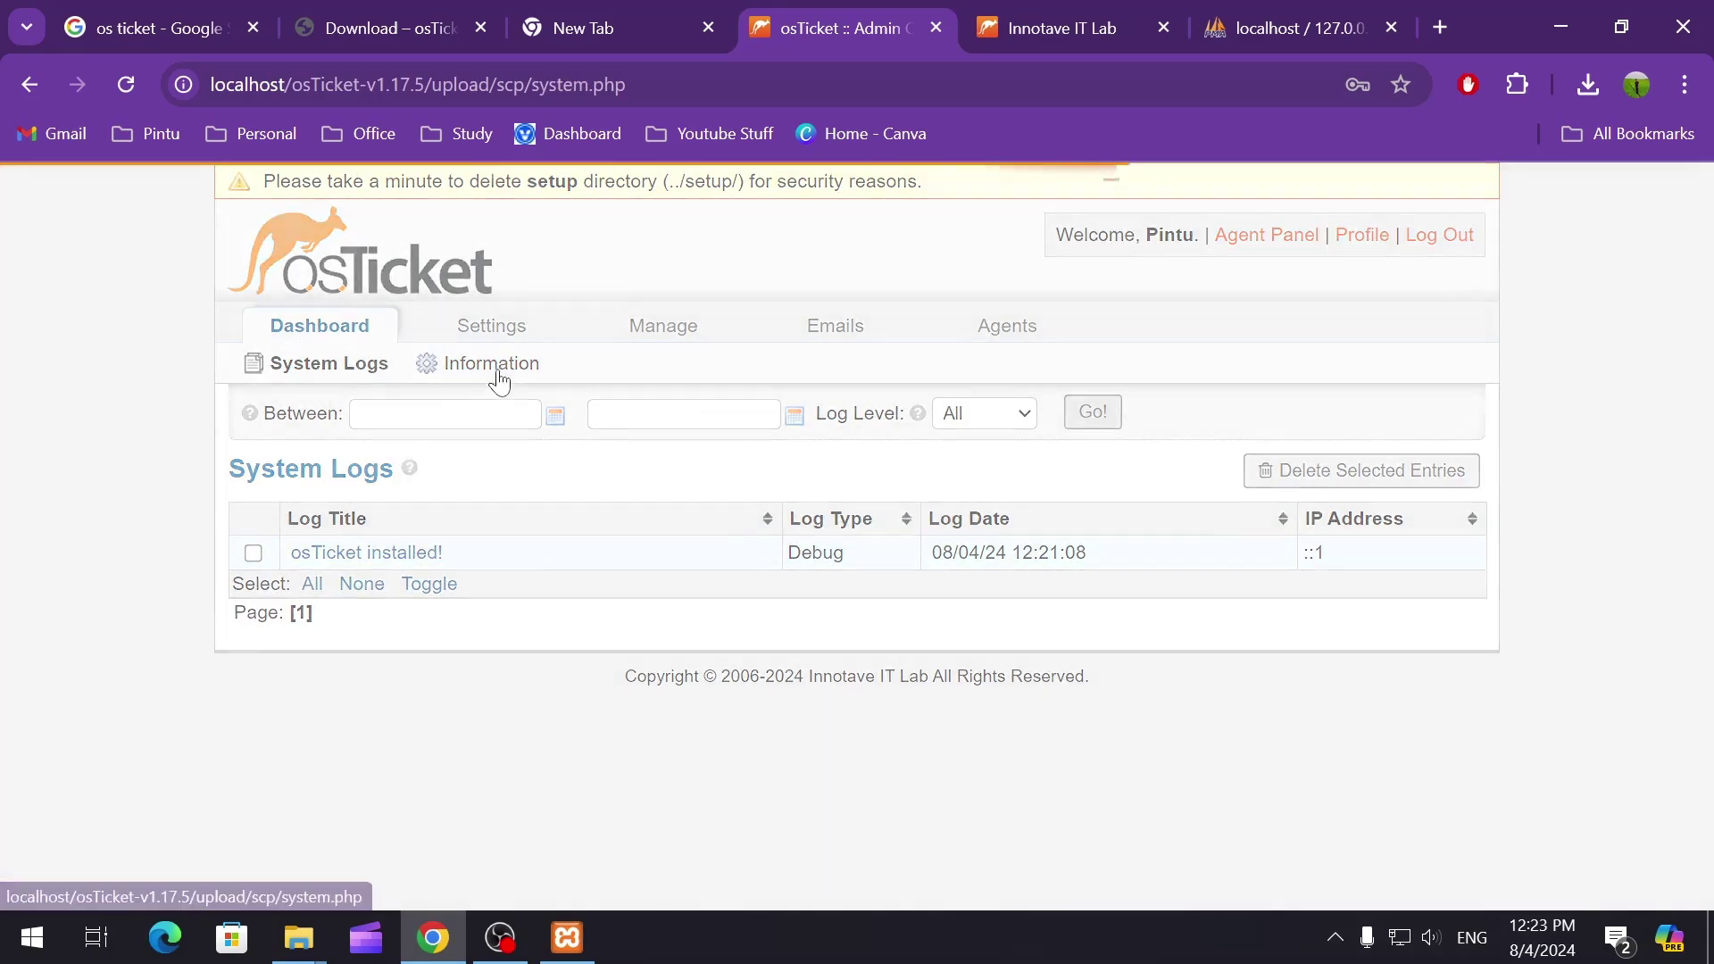
{"action": "scroll", "coordinate": [732, 710], "scroll_direction": "down", "scroll_amount": 3}
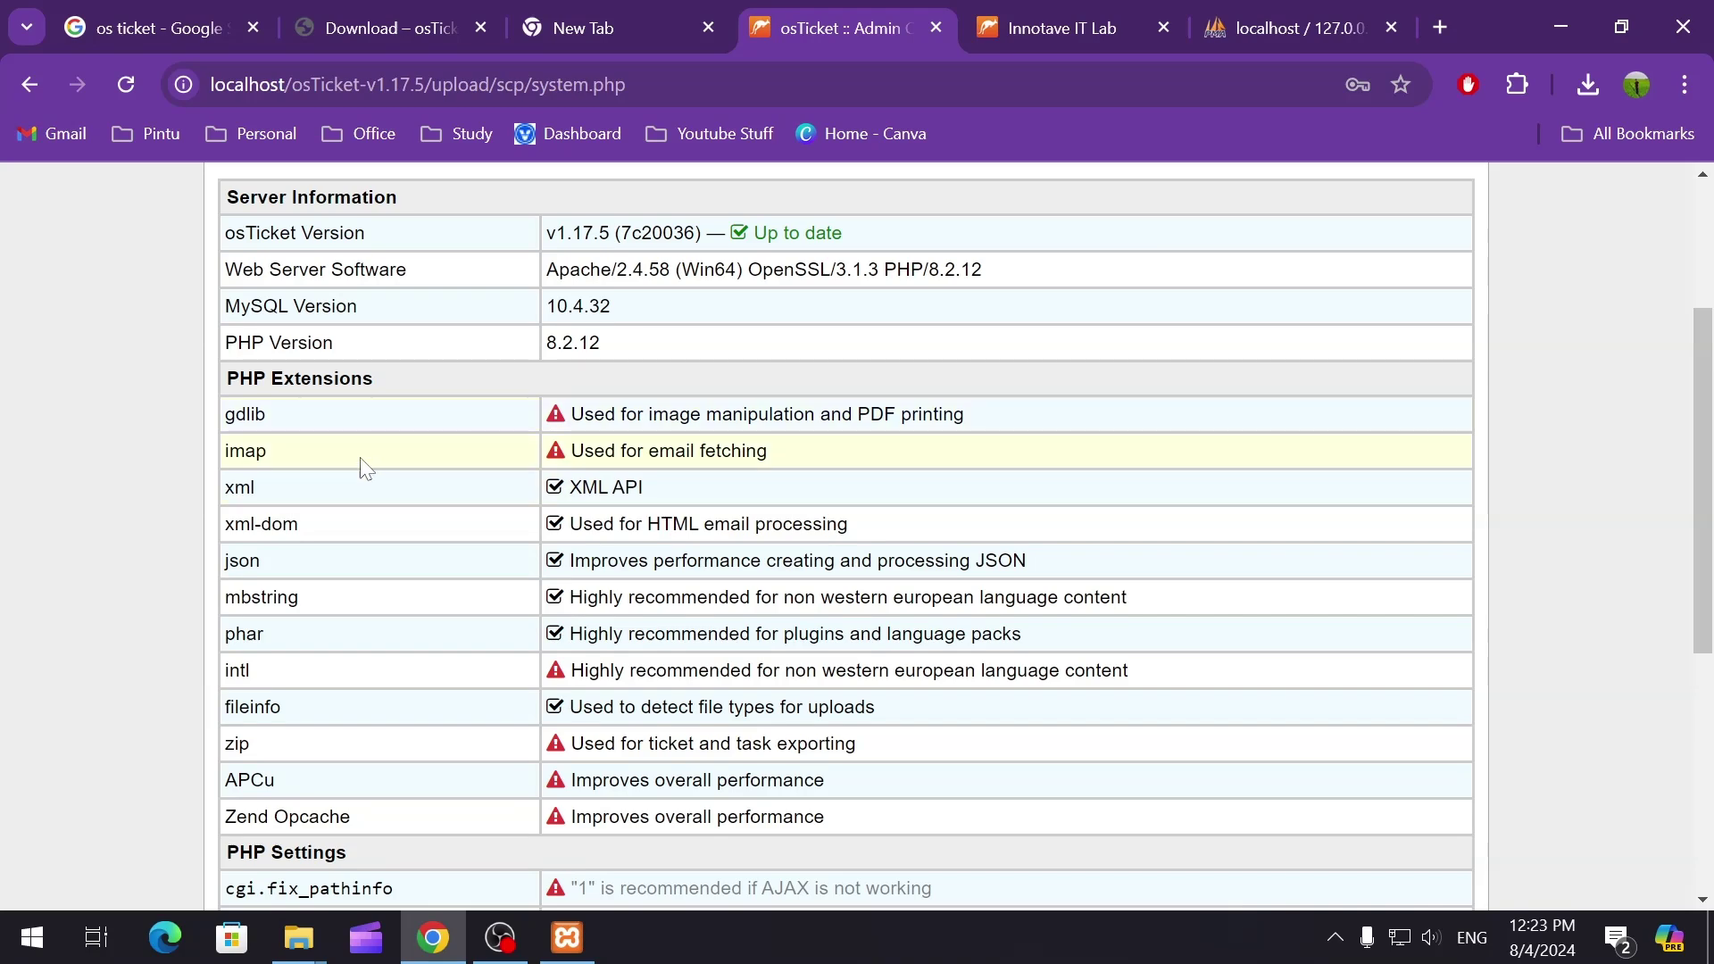
{"action": "left_click_drag", "start_coordinate": [225, 384], "coordinate": [362, 380]}
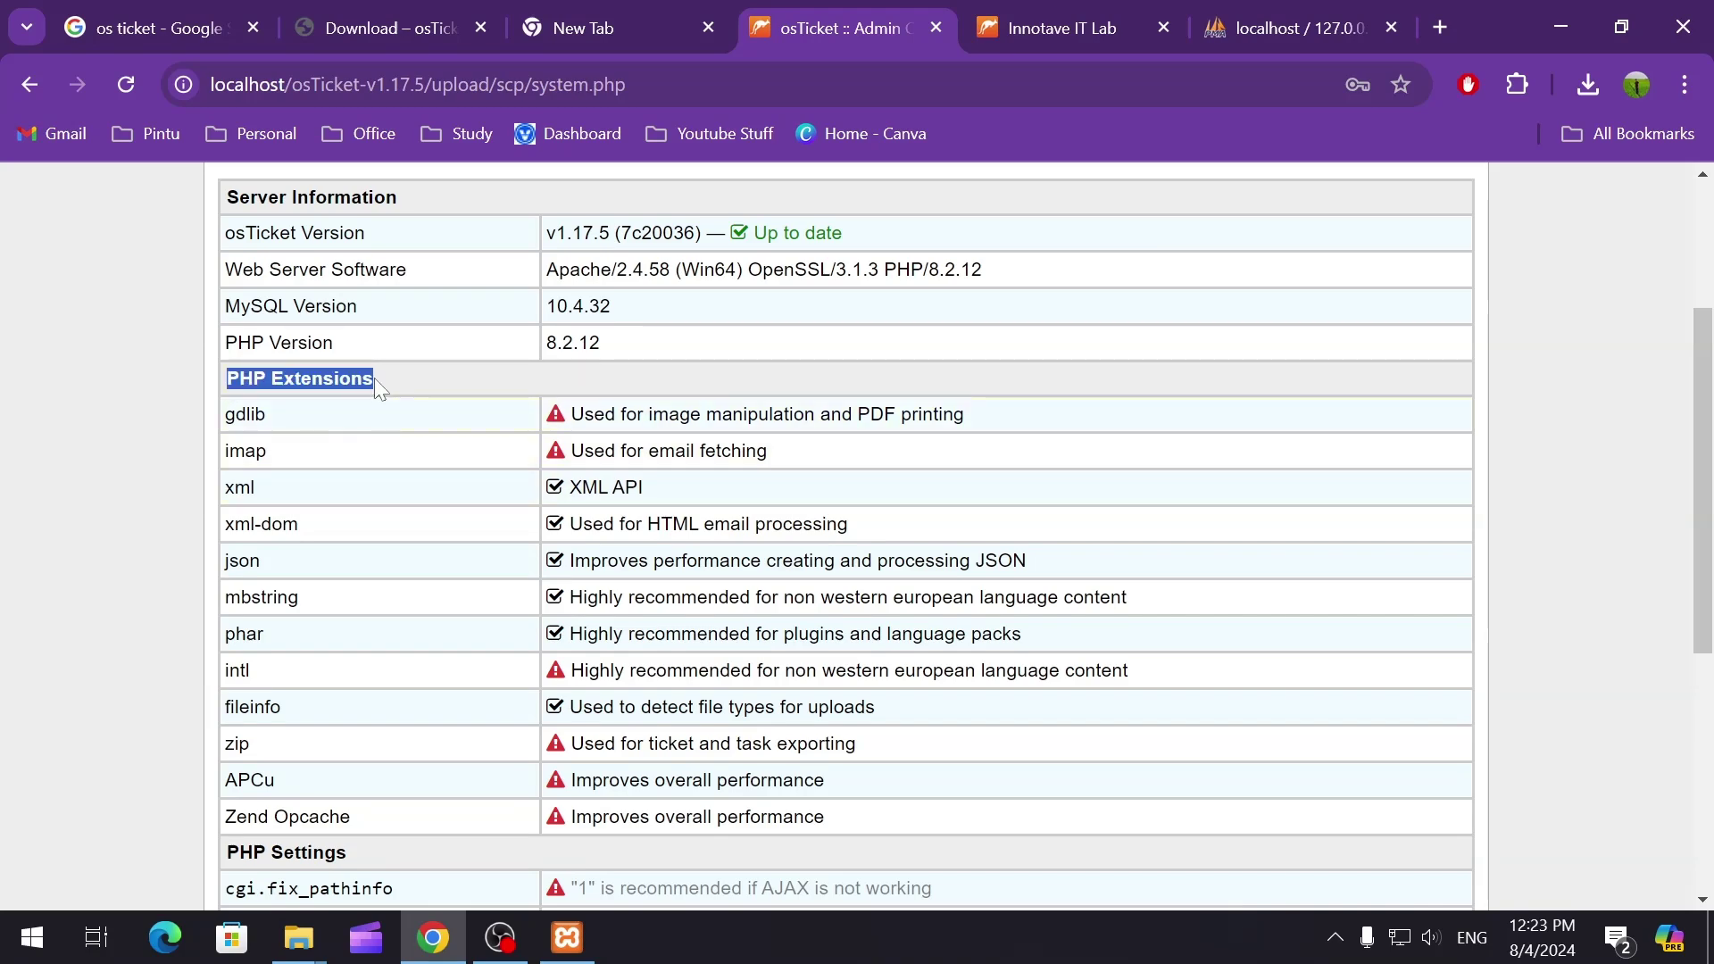
{"action": "scroll", "coordinate": [618, 625], "scroll_direction": "up", "scroll_amount": 3}
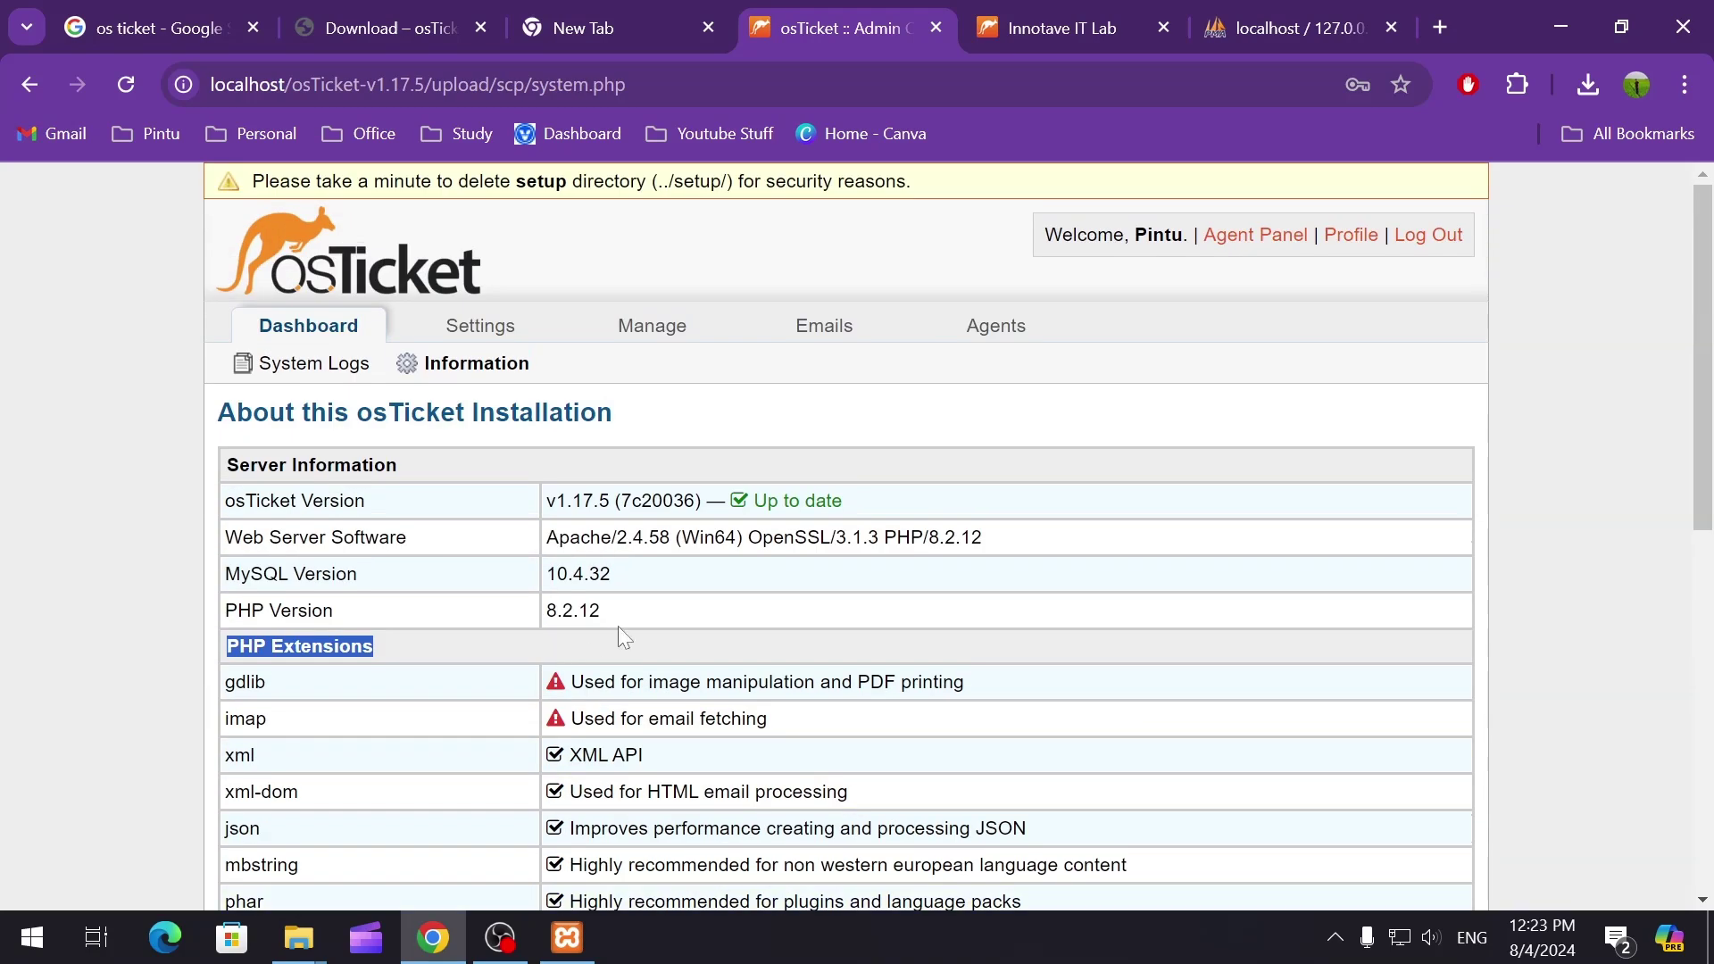
- Open the Email Addresses list, showing three addresses assigned to the Support department
{"action": "left_click", "coordinate": [481, 326]}
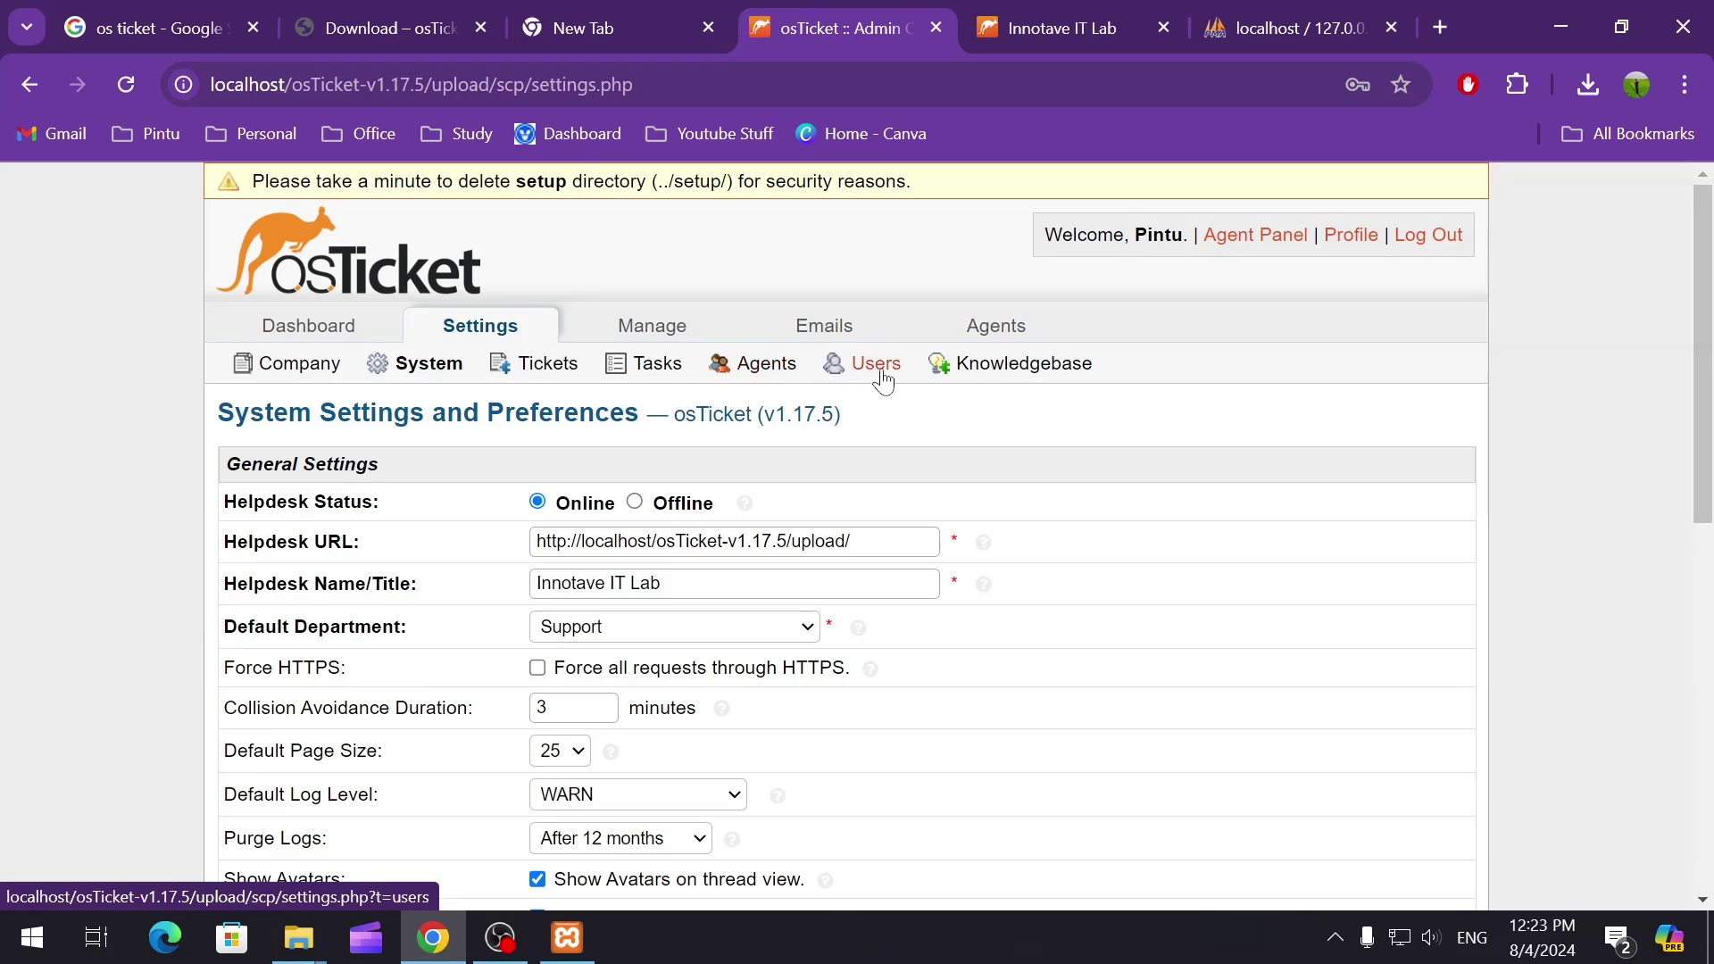
{"action": "left_click", "coordinate": [674, 340]}
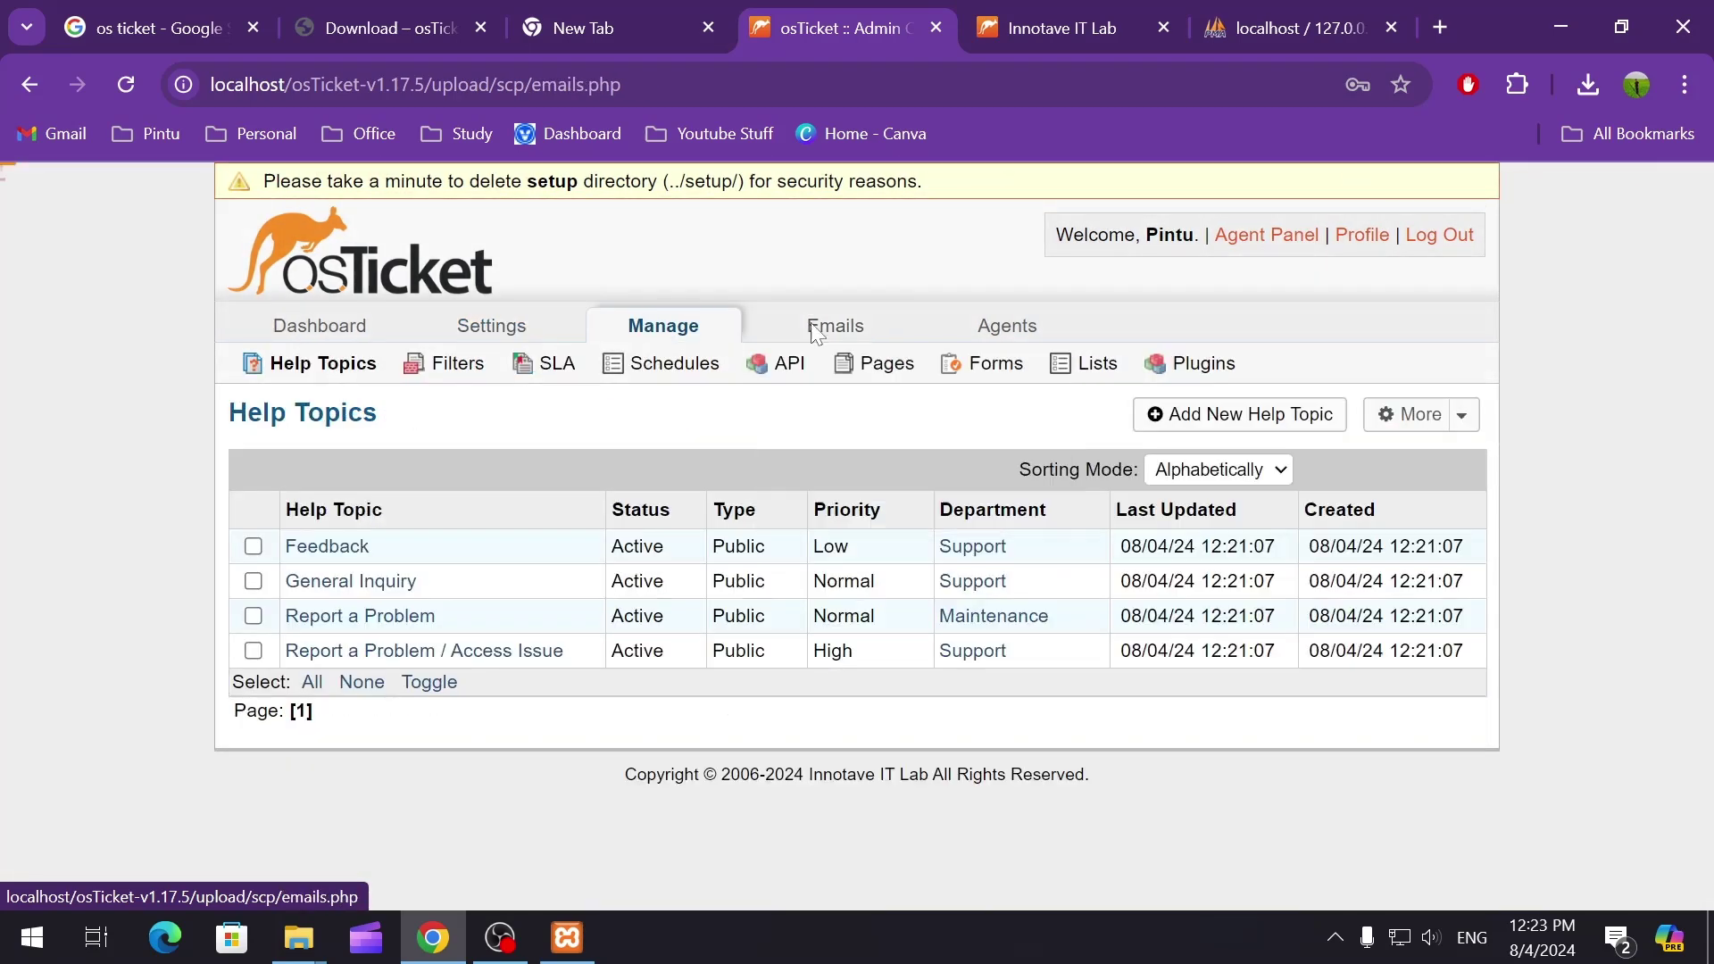
{"action": "left_click", "coordinate": [808, 332]}
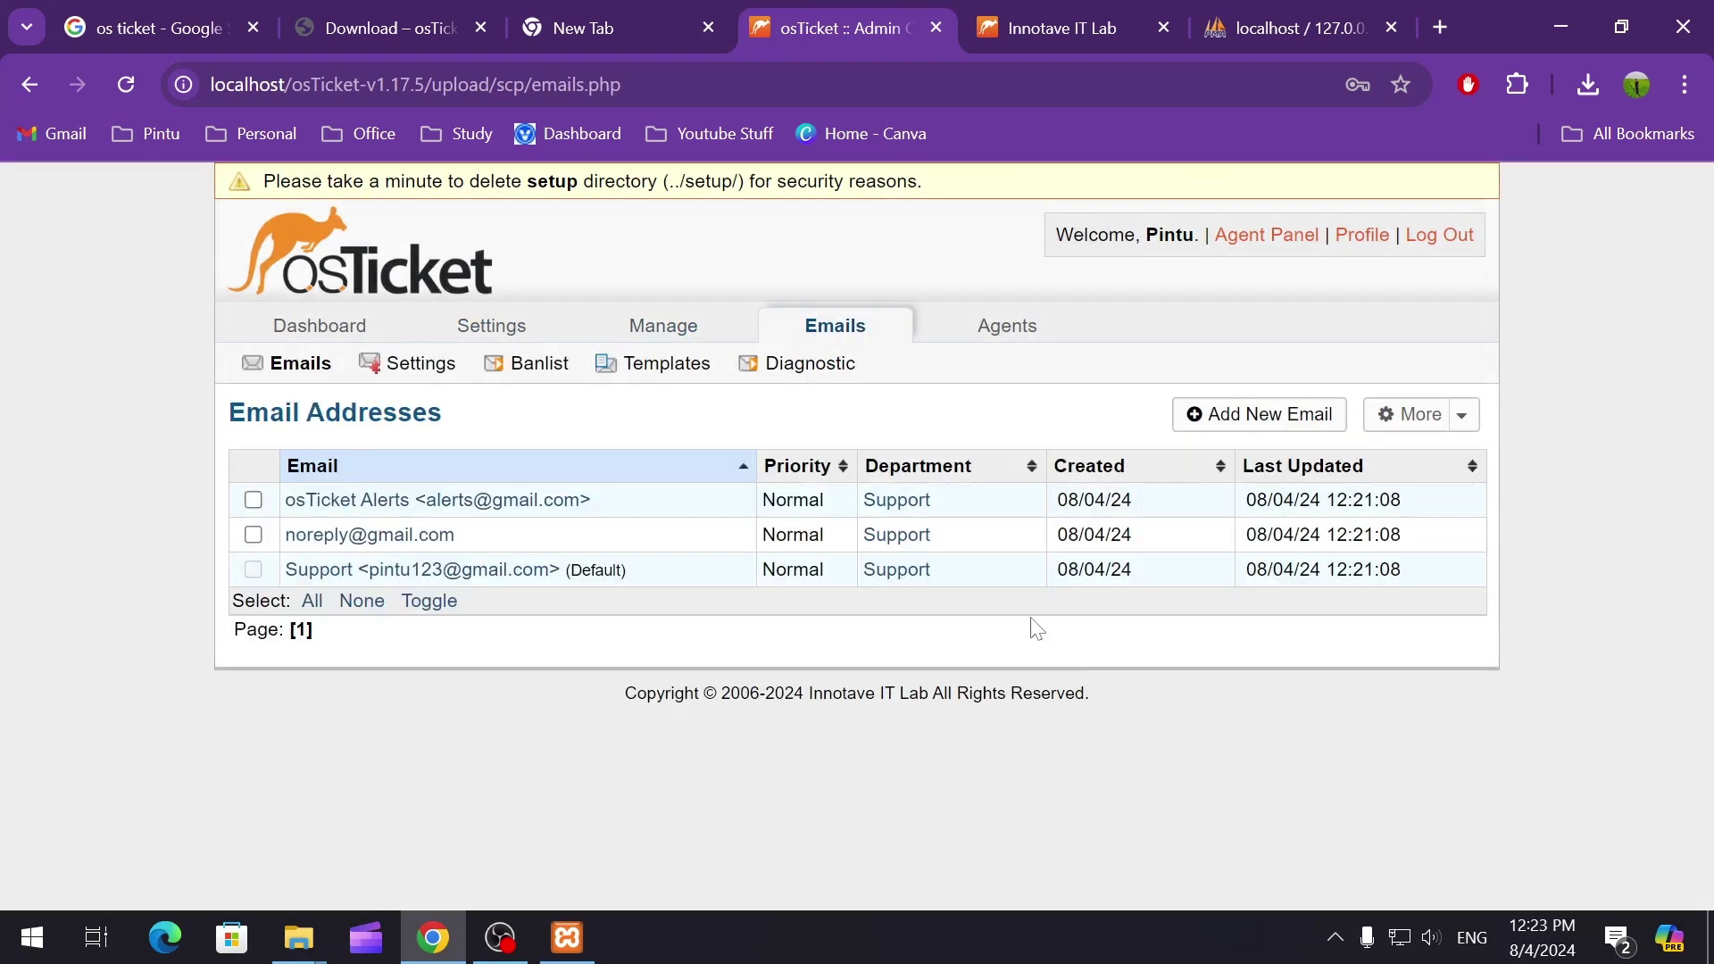